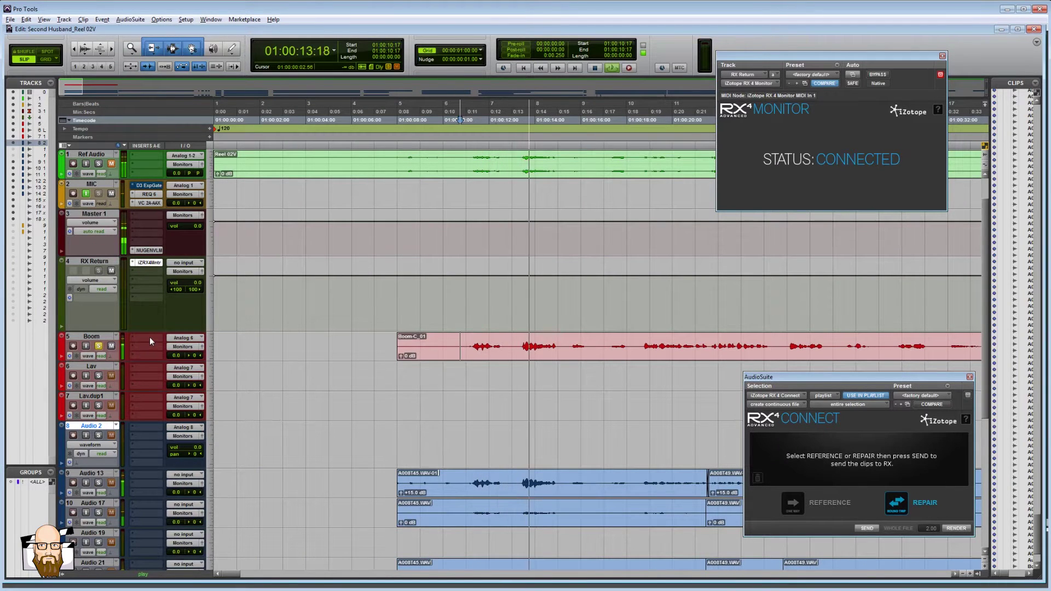
Step: Open the NUGEN VisLM loudness meter on Master 1 and place it above the middle of the timeline
{"action": "left_click", "coordinate": [148, 251]}
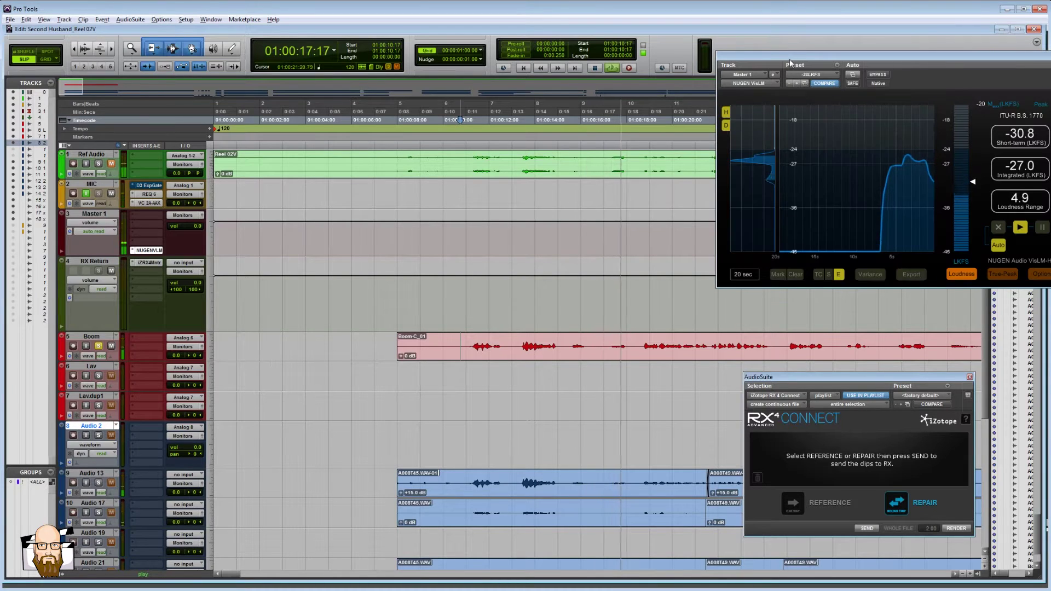
{"action": "left_click_drag", "start_coordinate": [802, 56], "coordinate": [544, 44]}
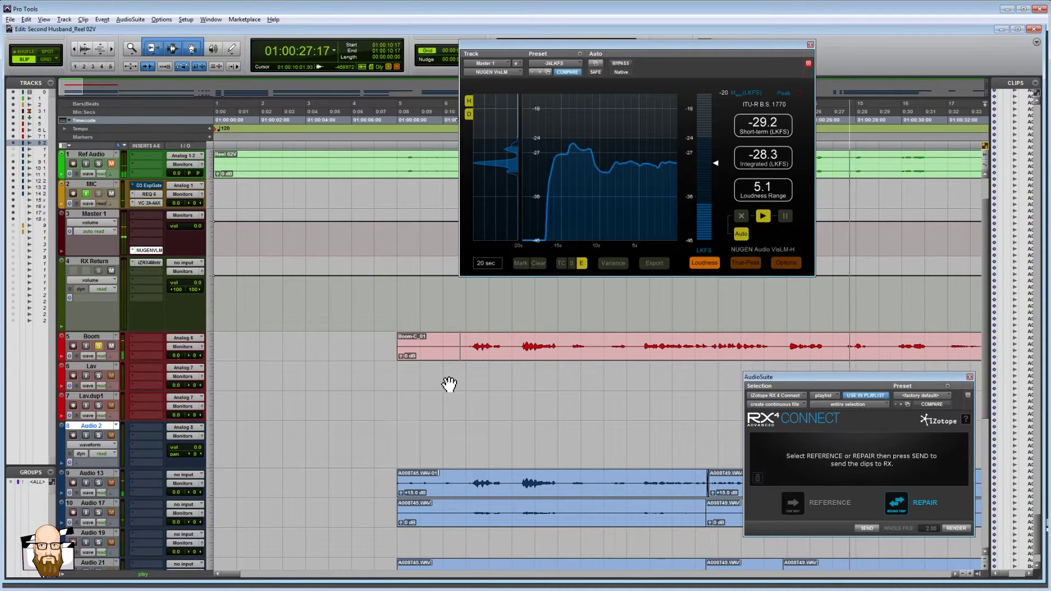
Step: Raise the whole Boom clip's gain to +4.8 dB and split out its middle section at +3.7 dB
{"action": "key", "text": "r"}
{"action": "key", "text": "r"}
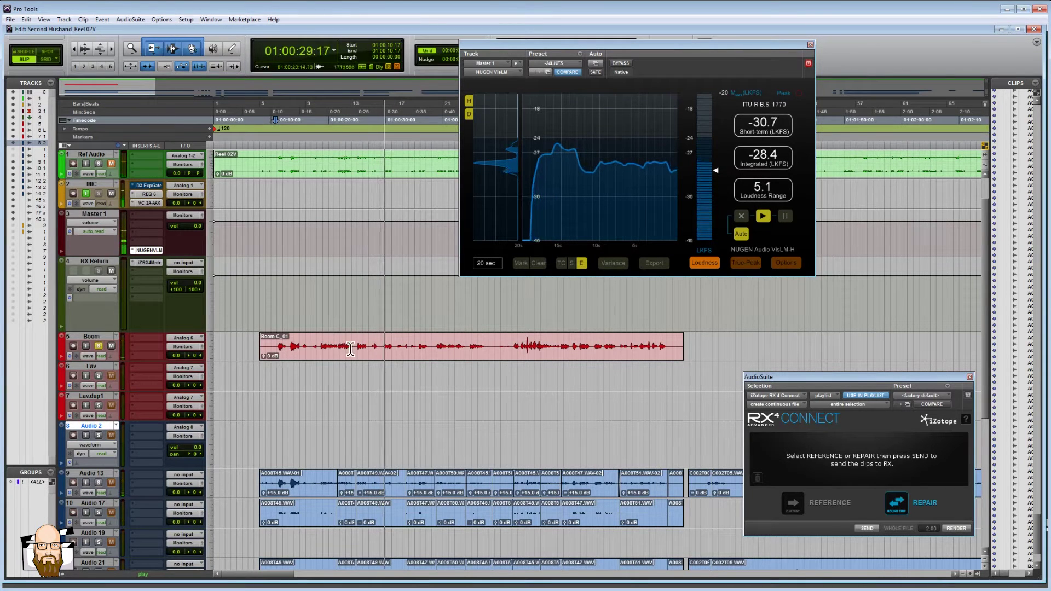
{"action": "left_click", "coordinate": [269, 359]}
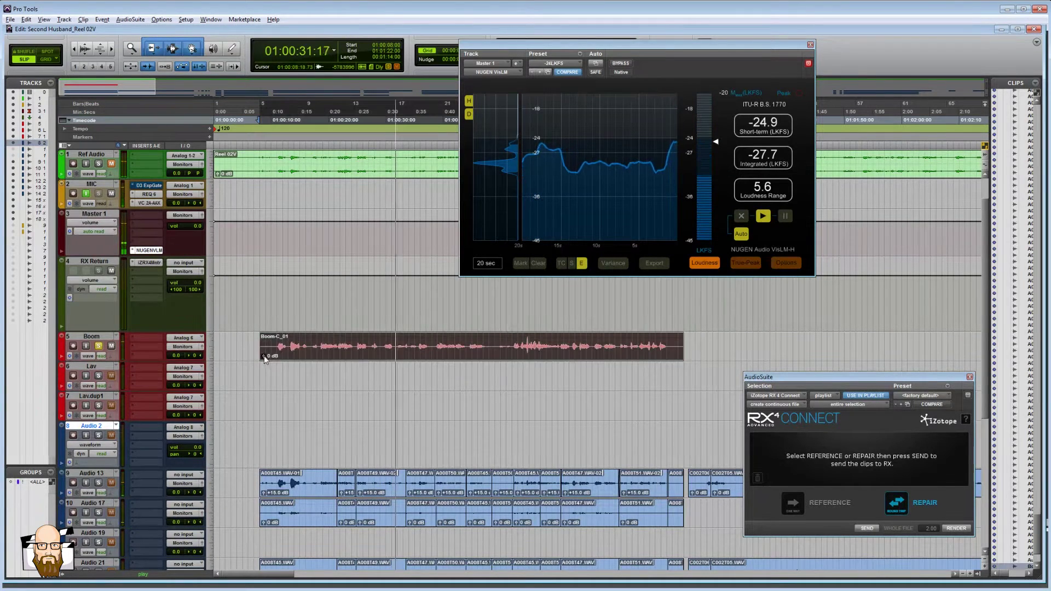
{"action": "left_click_drag", "start_coordinate": [264, 357], "coordinate": [258, 314]}
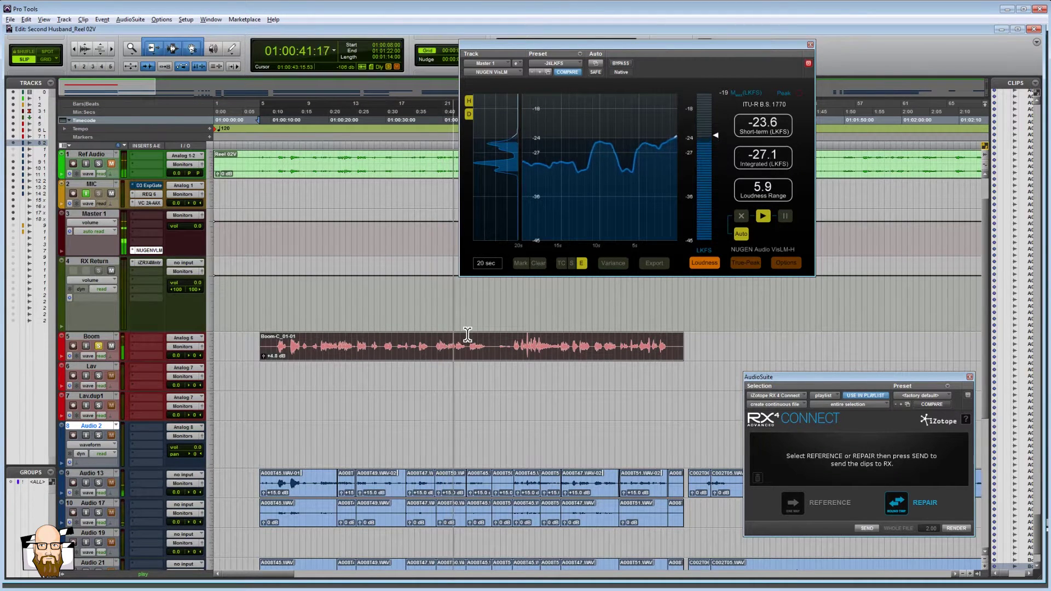
{"action": "left_click", "coordinate": [434, 345]}
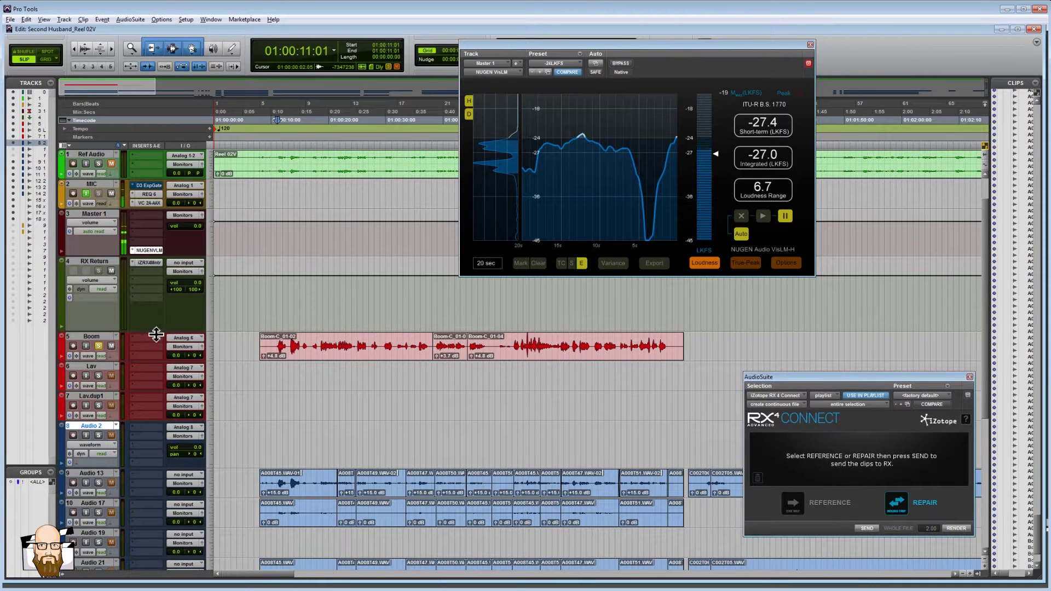
Step: Insert the mono DeEsser on the Boom track's first insert slot and move its window clear of the dialogue clips
{"action": "left_click", "coordinate": [152, 338]}
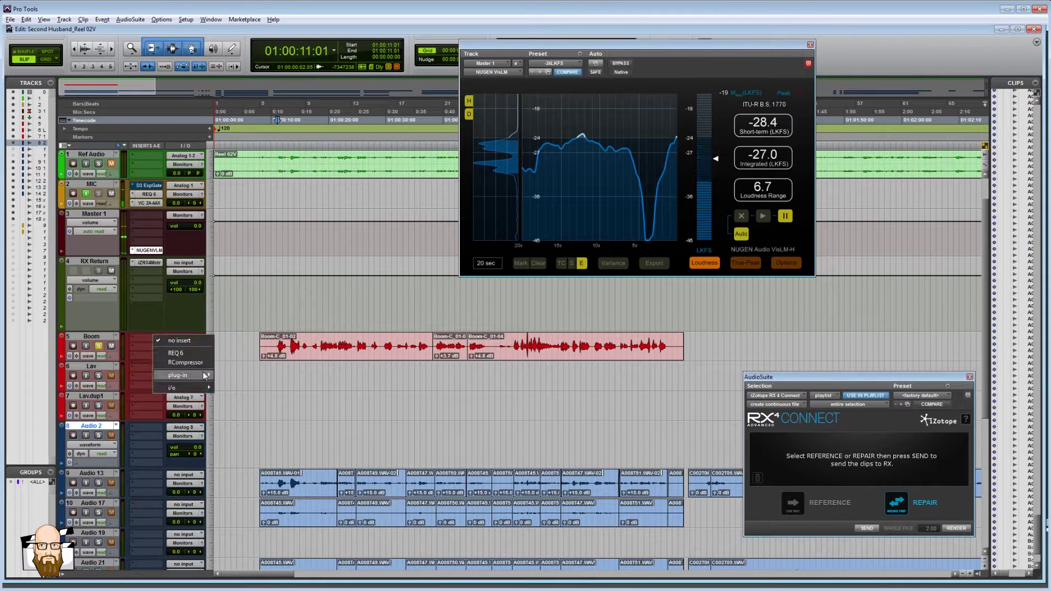
{"action": "mouse_move", "coordinate": [211, 377]}
{"action": "mouse_move", "coordinate": [262, 384]}
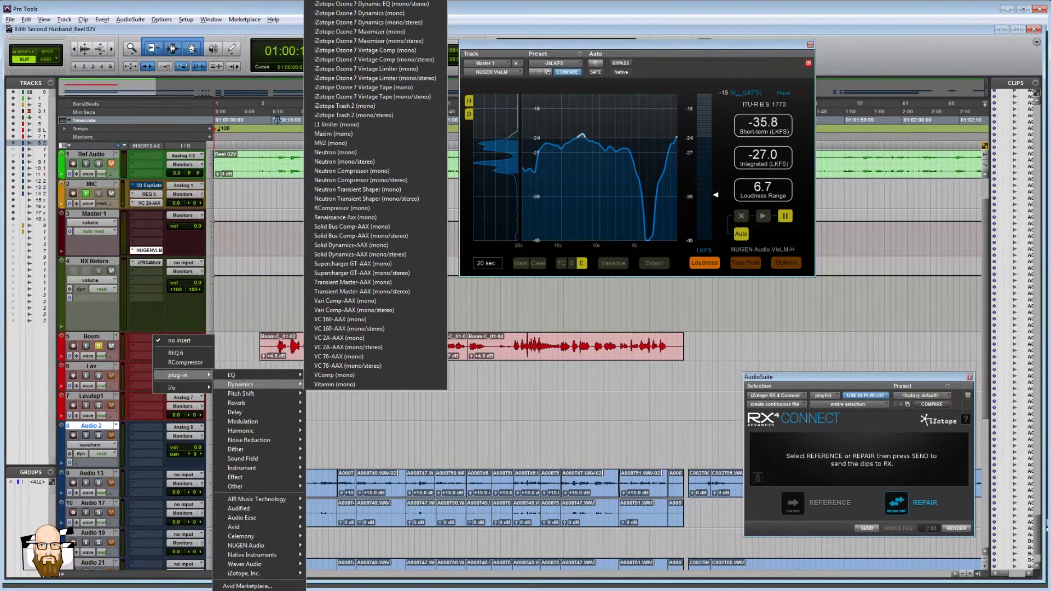
{"action": "left_click", "coordinate": [350, 1]}
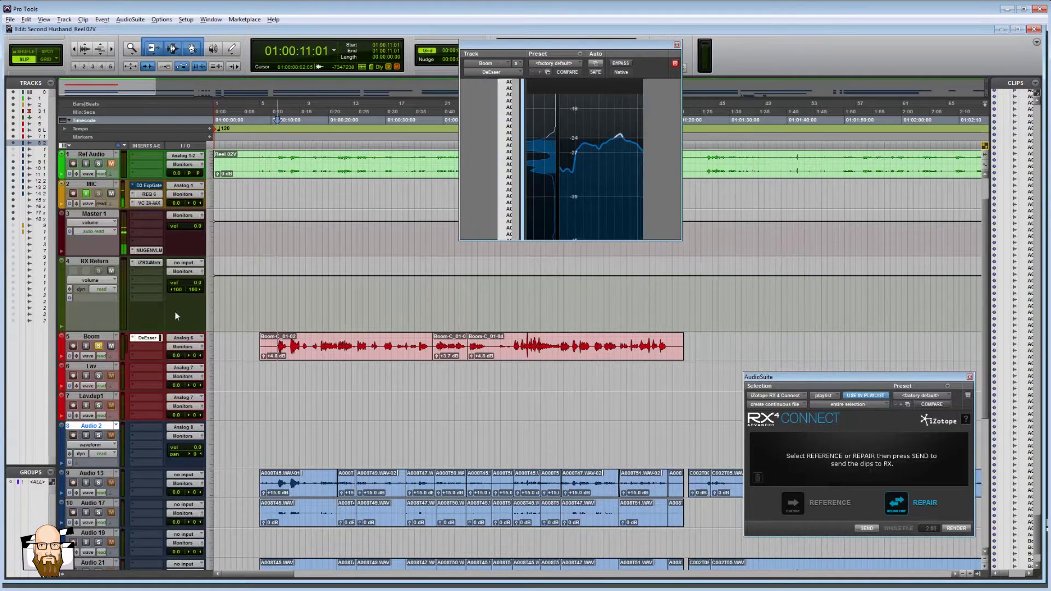
{"action": "left_click_drag", "start_coordinate": [544, 48], "coordinate": [751, 180]}
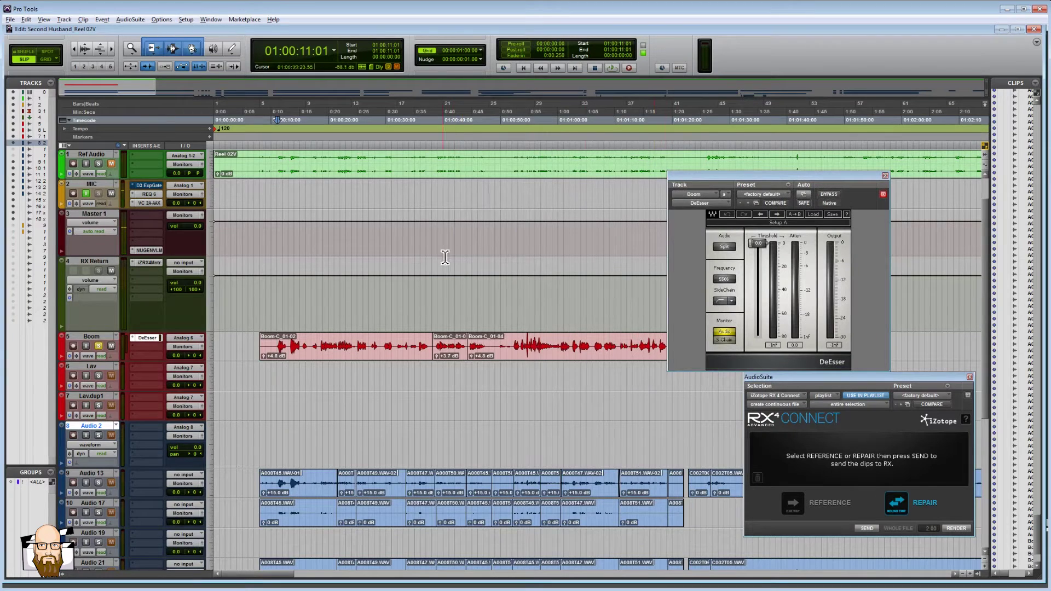
Step: Play the Boom dialogue from its opening section and lower the DeEsser threshold while listening
{"action": "left_click", "coordinate": [280, 347]}
{"action": "key", "text": "t"}
{"action": "key", "text": "t"}
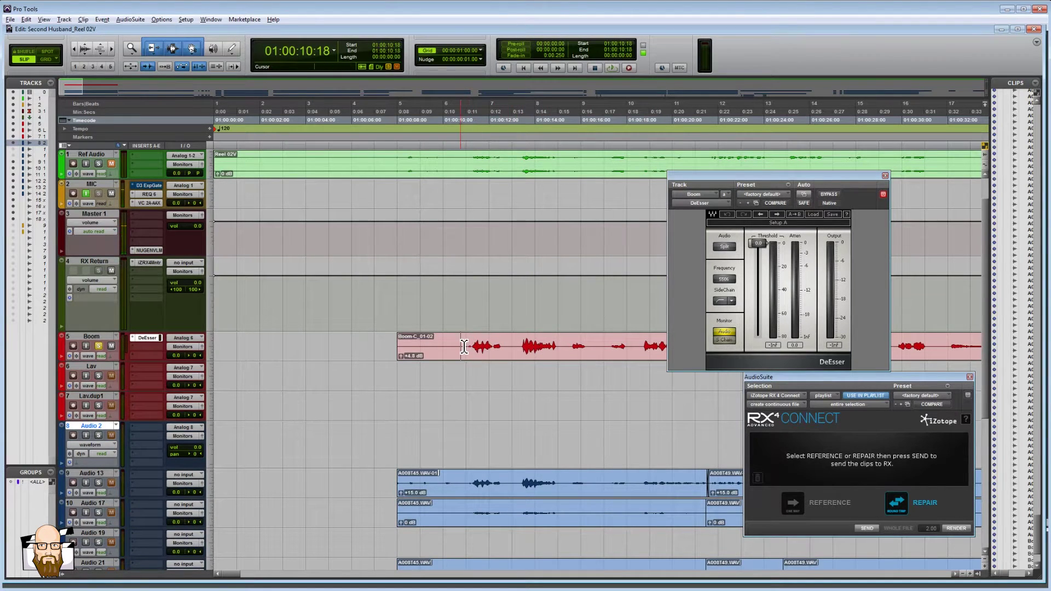
{"action": "key", "text": "r"}
{"action": "key", "text": "space"}
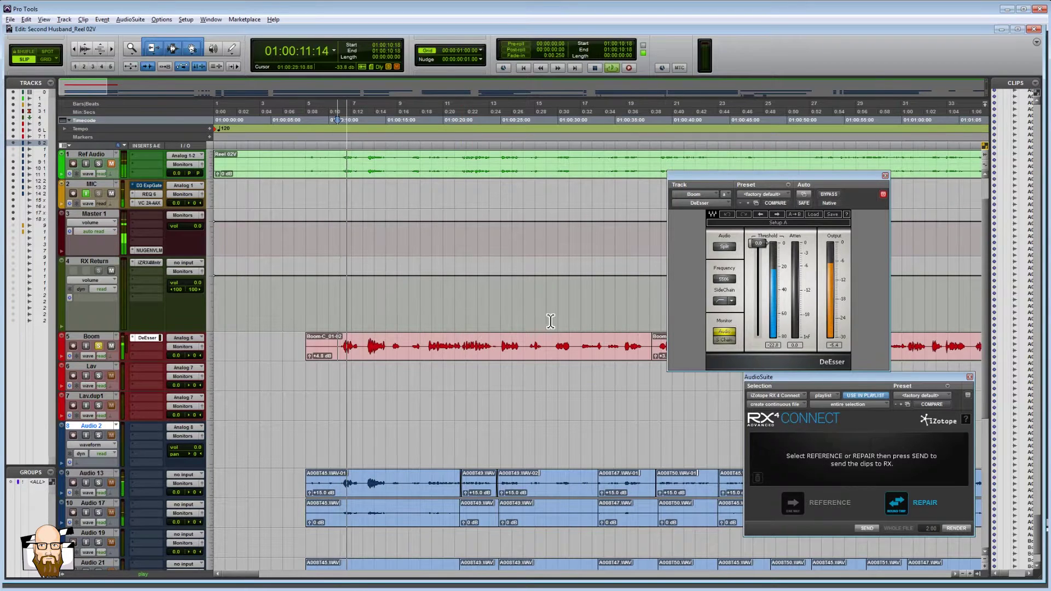
{"action": "left_click", "coordinate": [426, 345]}
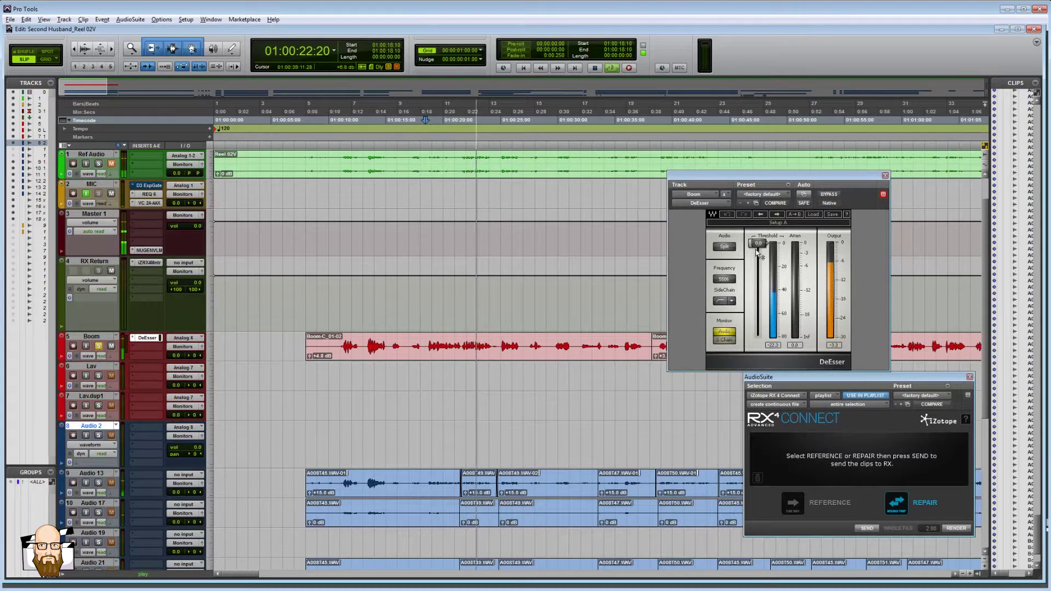
{"action": "left_click_drag", "start_coordinate": [757, 251], "coordinate": [758, 282]}
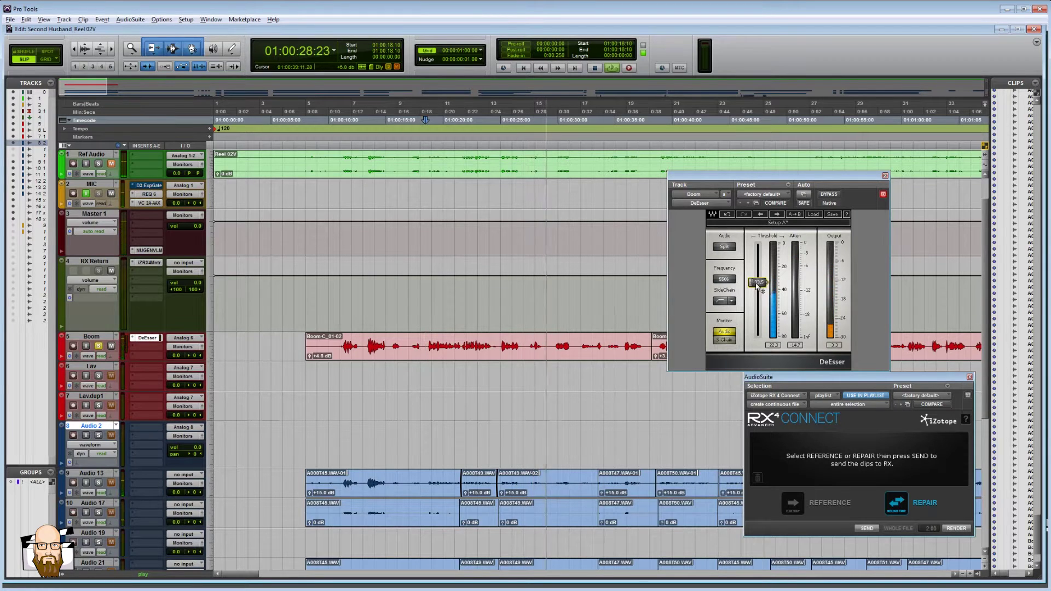
{"action": "key", "text": "space"}
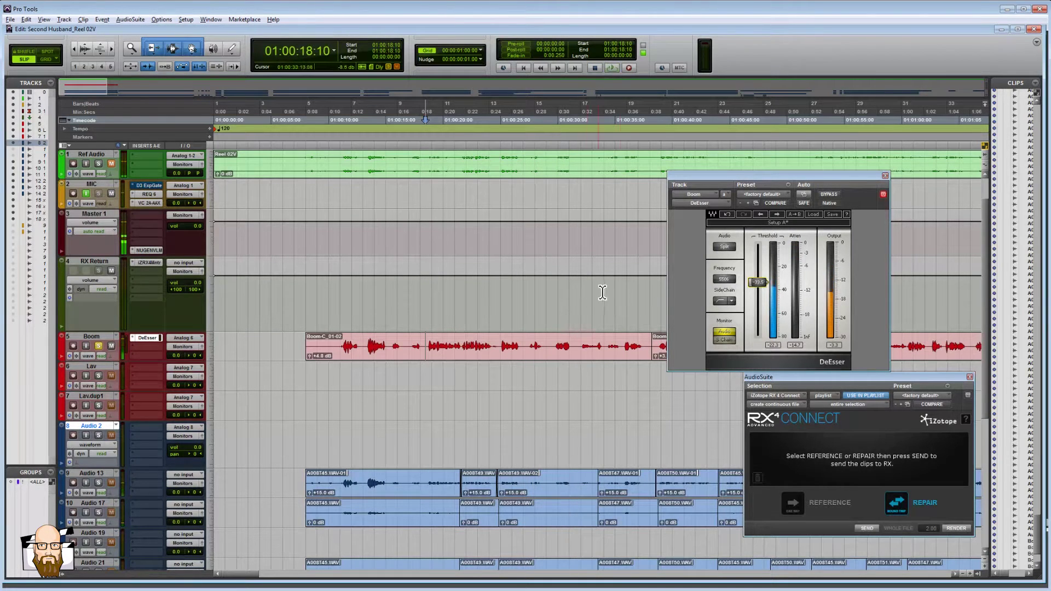
Step: Audition the Boom dialogue from 01:00:29:18 with the DeEsser active and inspect the phrase starting at 01:00:40:20
{"action": "left_click", "coordinate": [565, 338]}
{"action": "key", "text": "ctrl+]"}
{"action": "key", "text": "ctrl+]"}
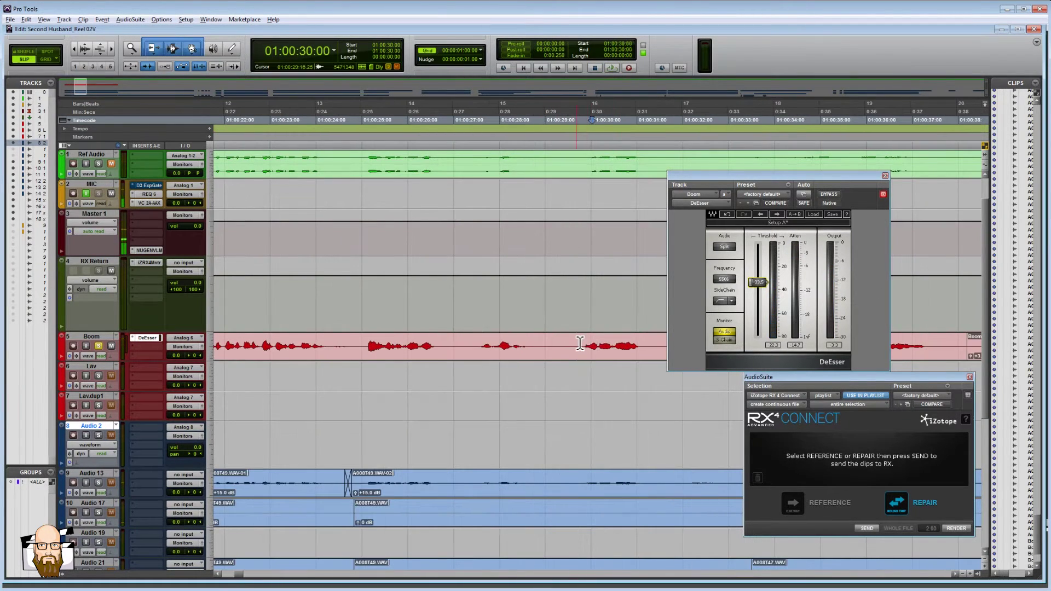
{"action": "left_click", "coordinate": [579, 344]}
{"action": "key", "text": "space"}
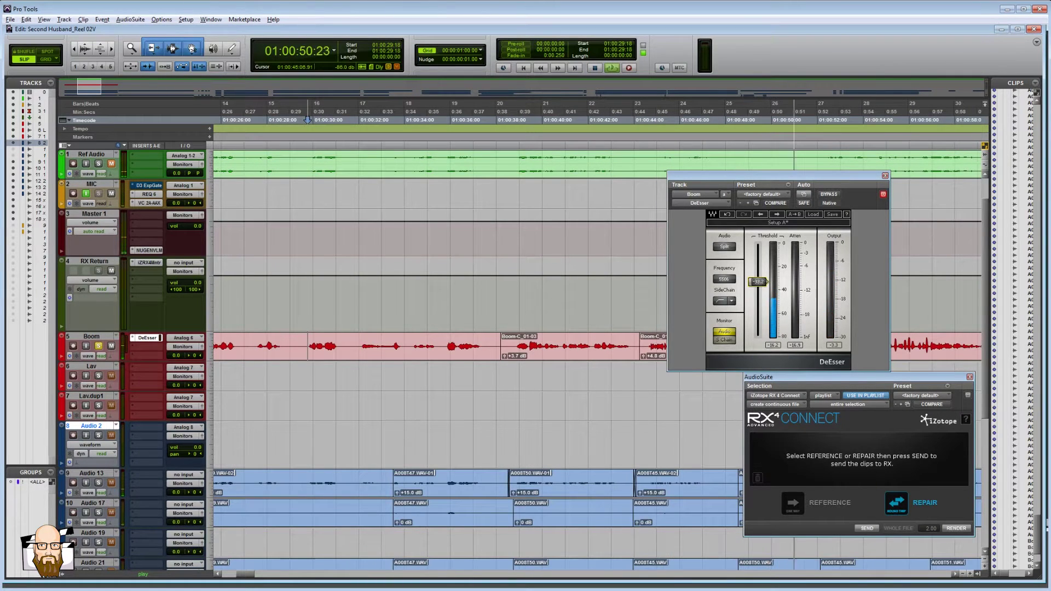
{"action": "key", "text": "r"}
{"action": "key", "text": "space"}
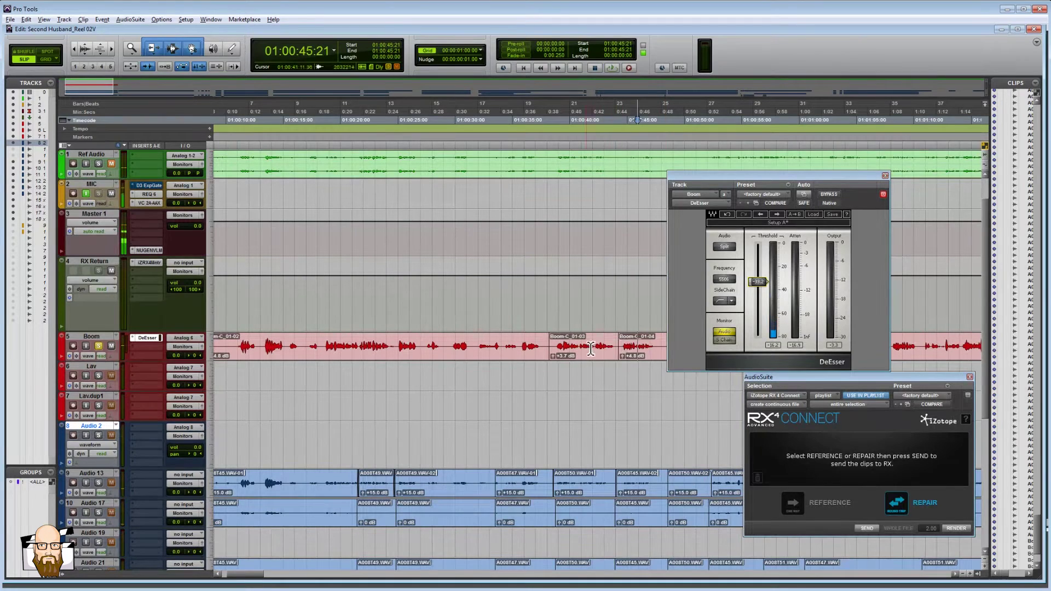
{"action": "left_click_drag", "start_coordinate": [581, 348], "coordinate": [610, 348]}
{"action": "key", "text": "t"}
{"action": "key", "text": "t"}
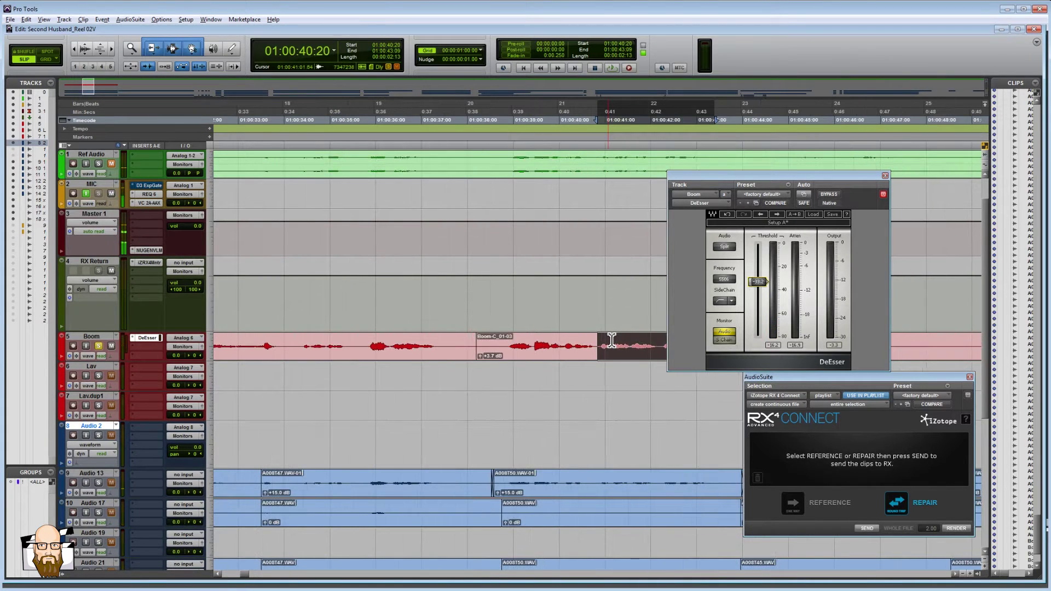
{"action": "key", "text": "r"}
Step: Play the Boom dialogue from 01:00:52:09 and raise the DeEsser threshold slightly
{"action": "left_click", "coordinate": [584, 347]}
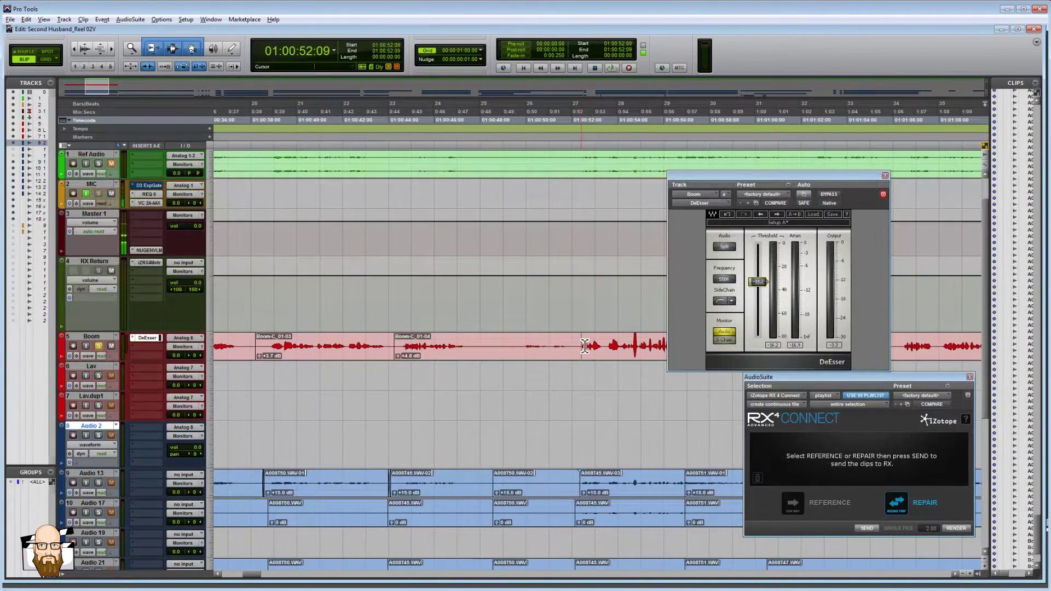
{"action": "key", "text": "space"}
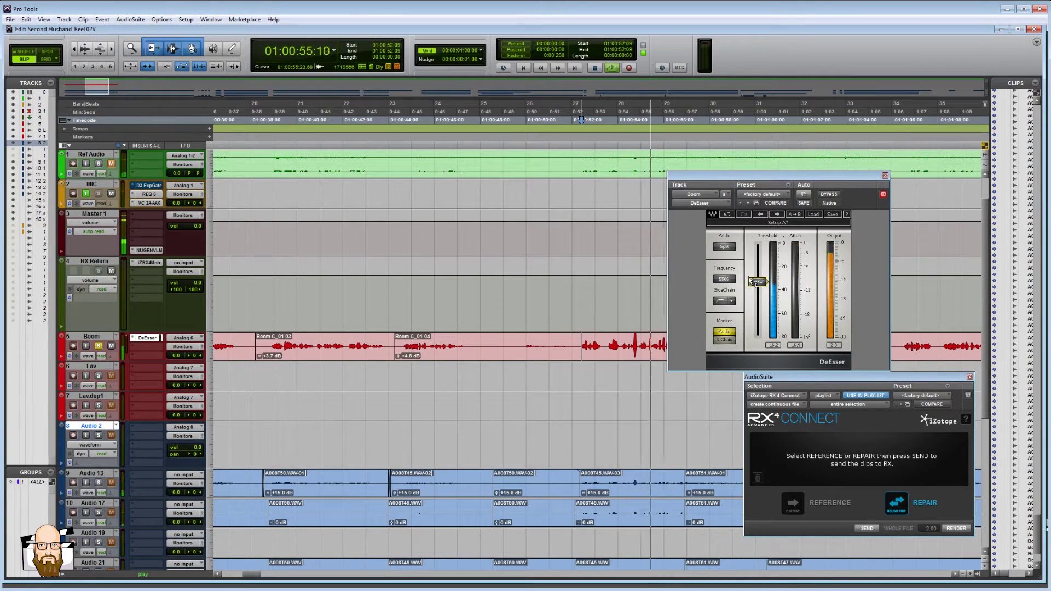
{"action": "left_click_drag", "start_coordinate": [758, 282], "coordinate": [758, 276]}
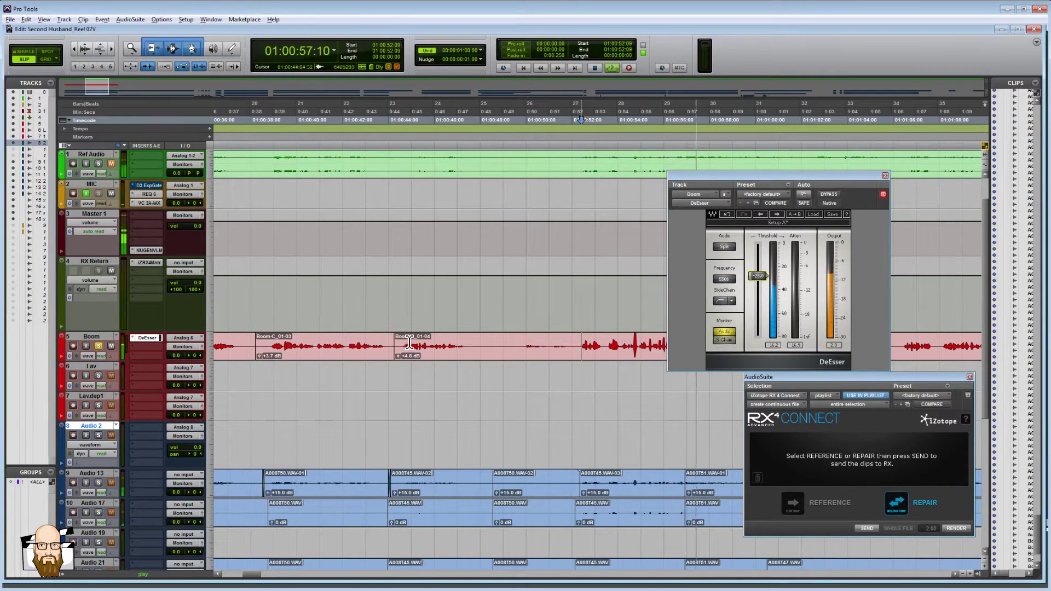
{"action": "key", "text": "space"}
Step: Insert the REQ 6 equalizer on the Boom track's second insert slot and move its window over the timeline's centre
{"action": "left_click", "coordinate": [151, 346]}
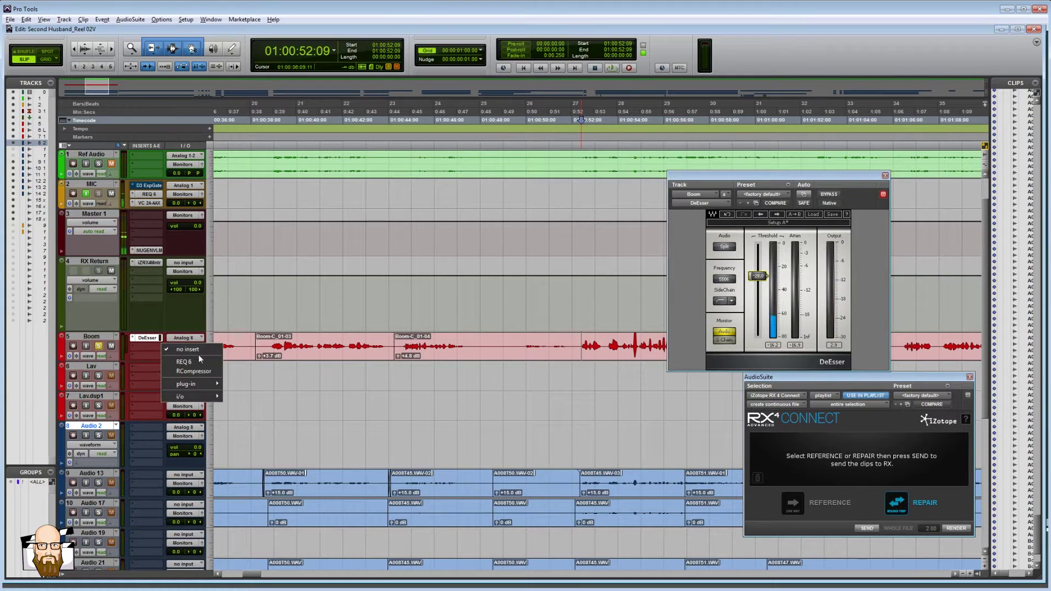
{"action": "left_click", "coordinate": [186, 362]}
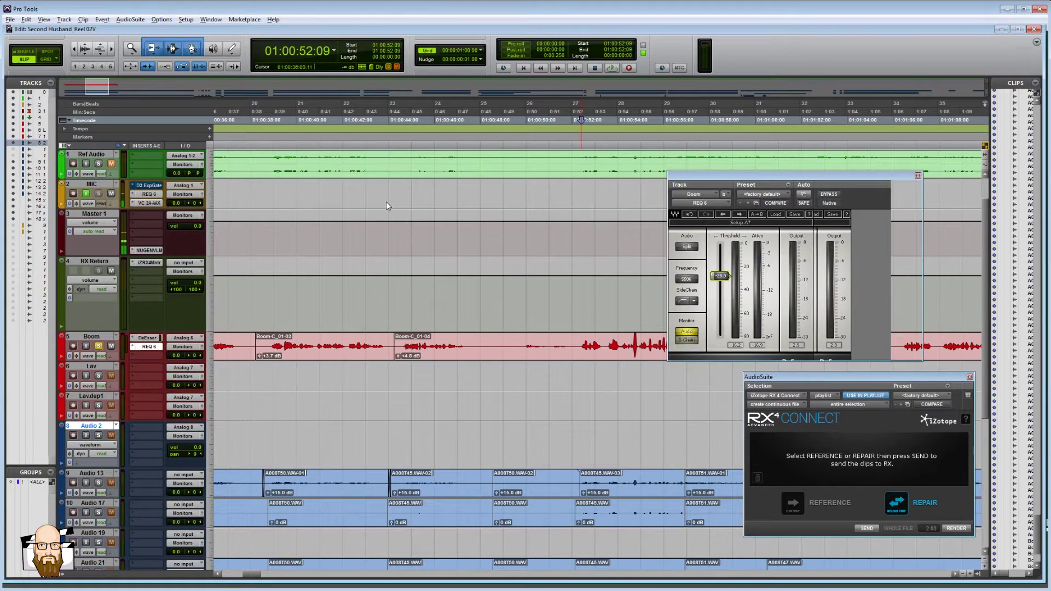
{"action": "left_click_drag", "start_coordinate": [765, 179], "coordinate": [459, 201]}
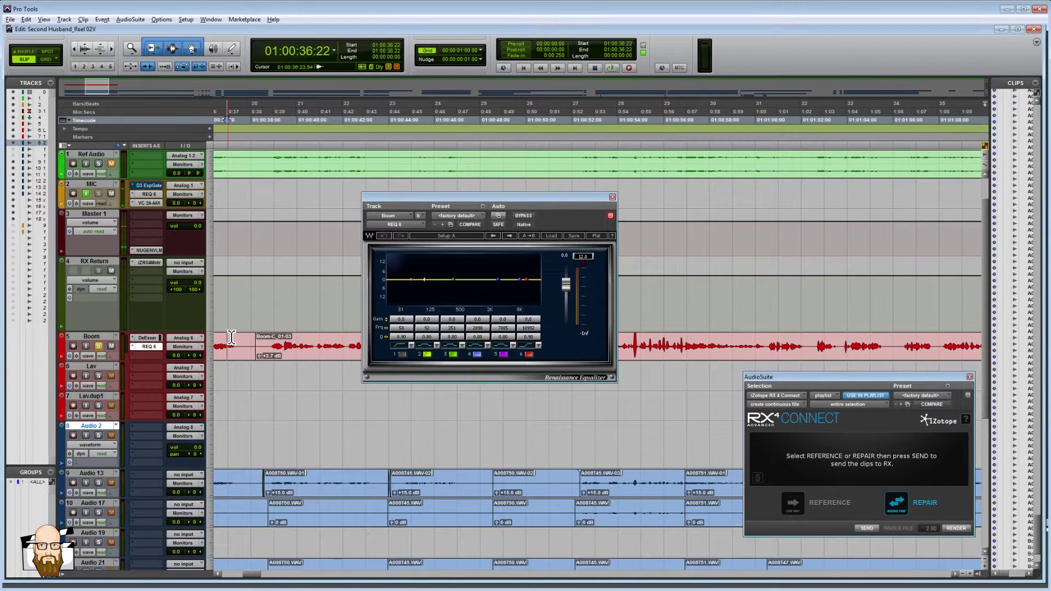
Step: Play the Boom clip from near its start, roll off the lows with REQ 6 band 1 and cut band 3 by 4.7 dB
{"action": "key", "text": "r"}
{"action": "key", "text": "r"}
{"action": "left_click", "coordinate": [281, 346]}
{"action": "key", "text": "space"}
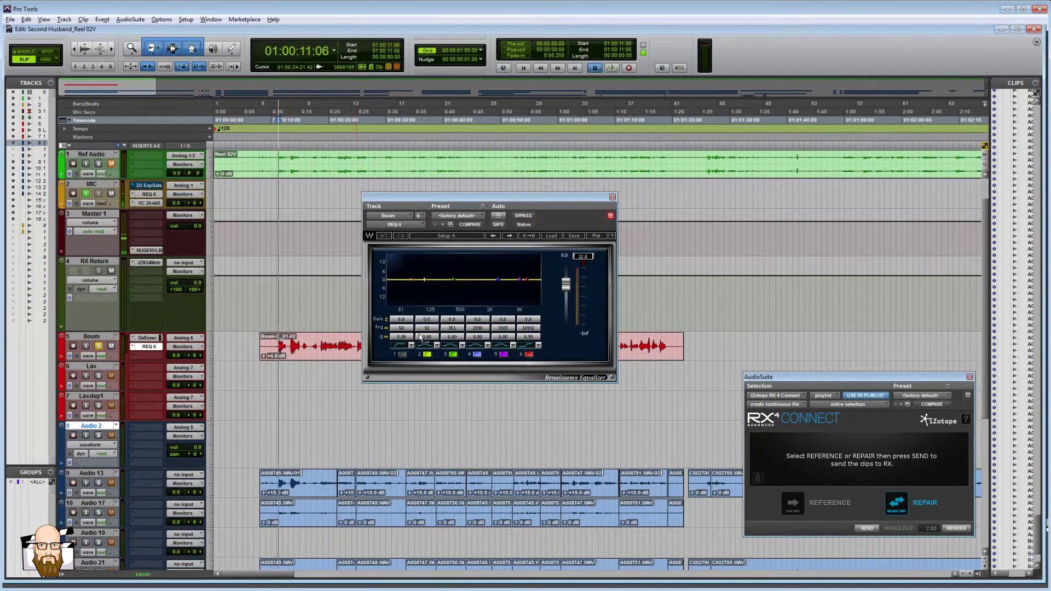
{"action": "key", "text": "space"}
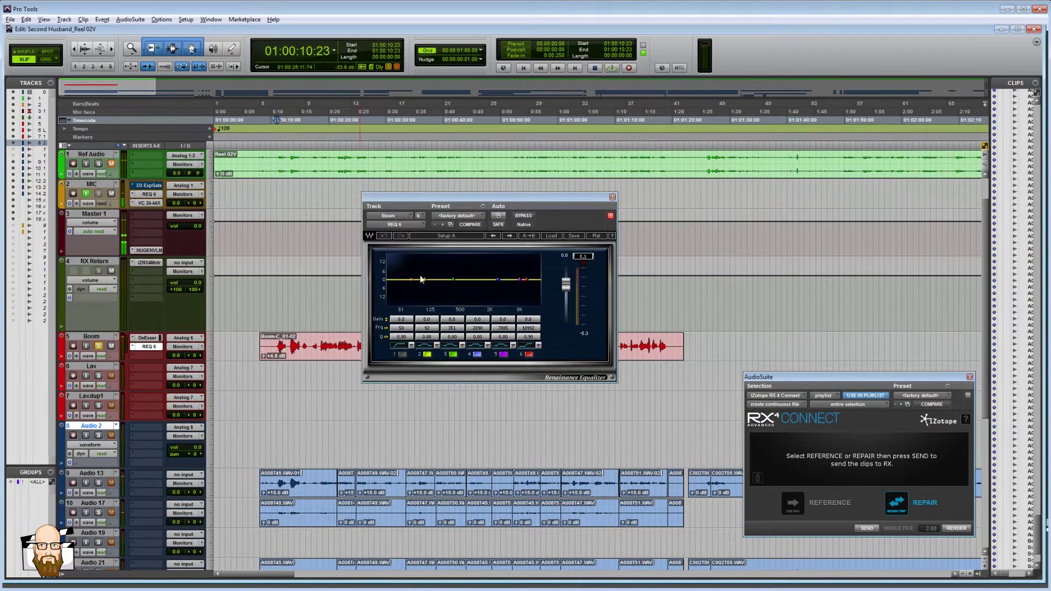
{"action": "key", "text": "space"}
{"action": "left_click_drag", "start_coordinate": [453, 280], "coordinate": [415, 280]}
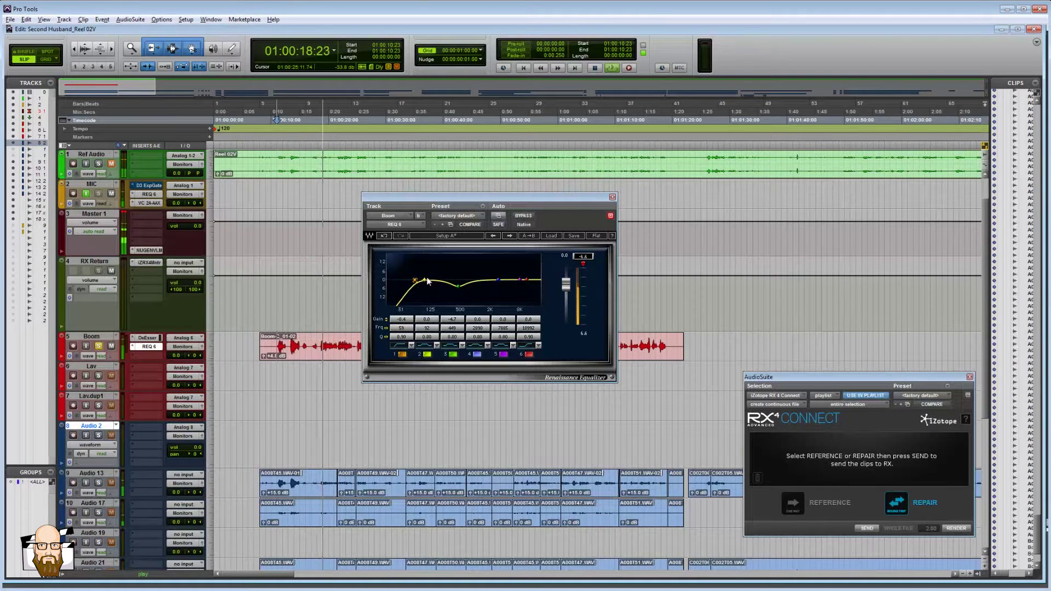
{"action": "left_click", "coordinate": [425, 280]}
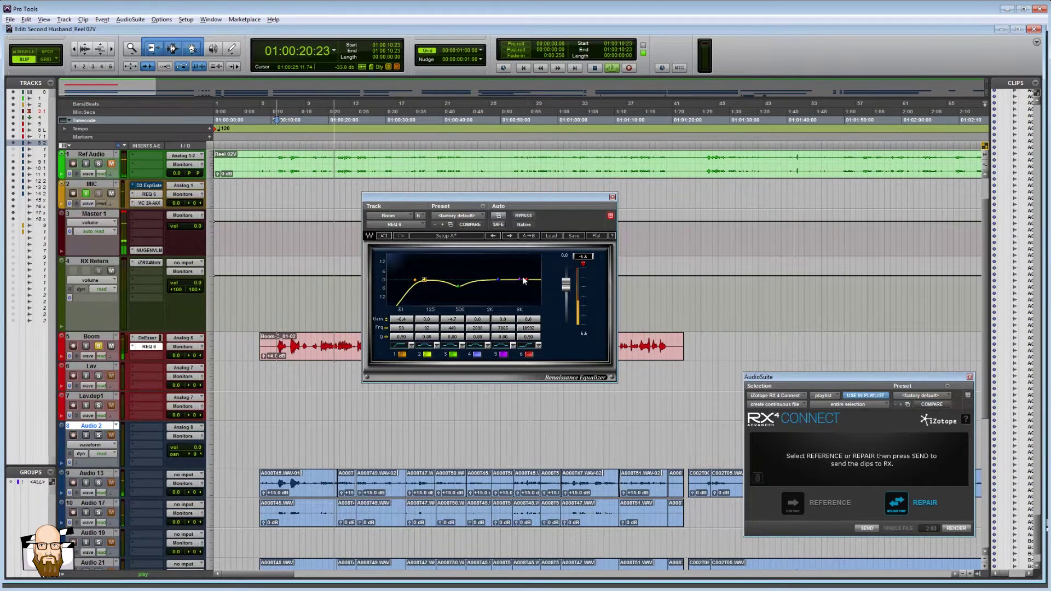
Step: Refine the Boom EQ with band 5 at +2.0 dB, band 3 at -5.3 dB and band 4 at -3.0 dB
{"action": "left_click_drag", "start_coordinate": [519, 279], "coordinate": [519, 278]}
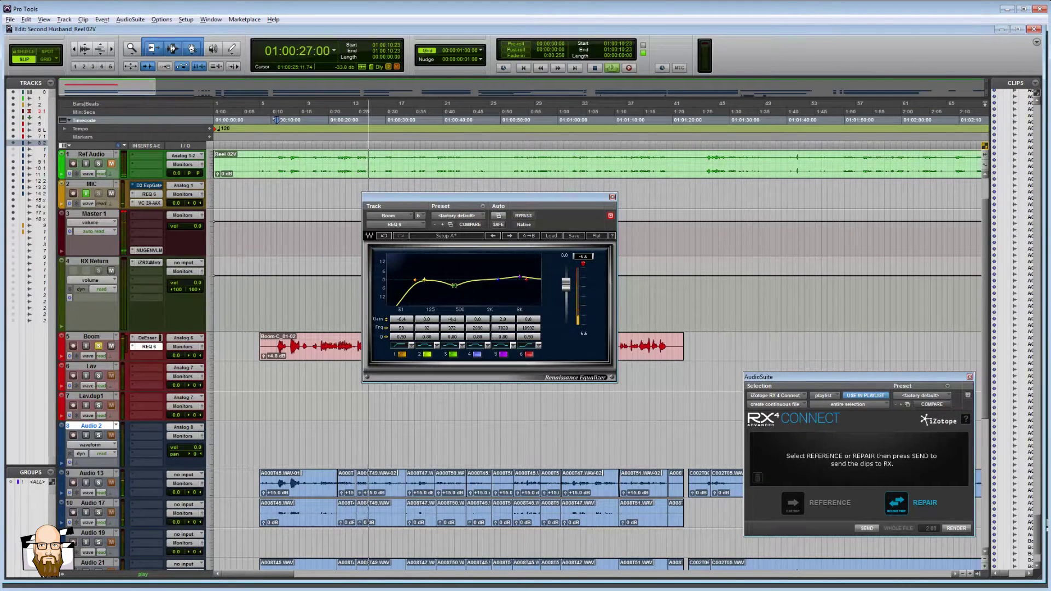
{"action": "left_click_drag", "start_coordinate": [463, 265], "coordinate": [460, 275]}
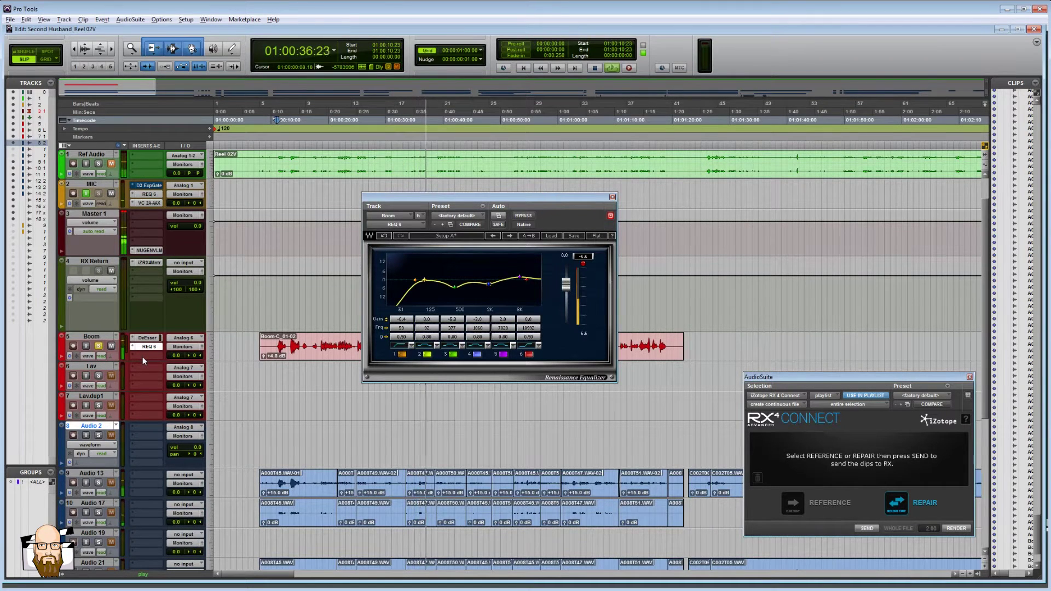
{"action": "key", "text": "space"}
Step: Insert RCompressor on the Boom track's third insert slot and play the dialogue from 01:00:10:19
{"action": "left_click", "coordinate": [146, 356]}
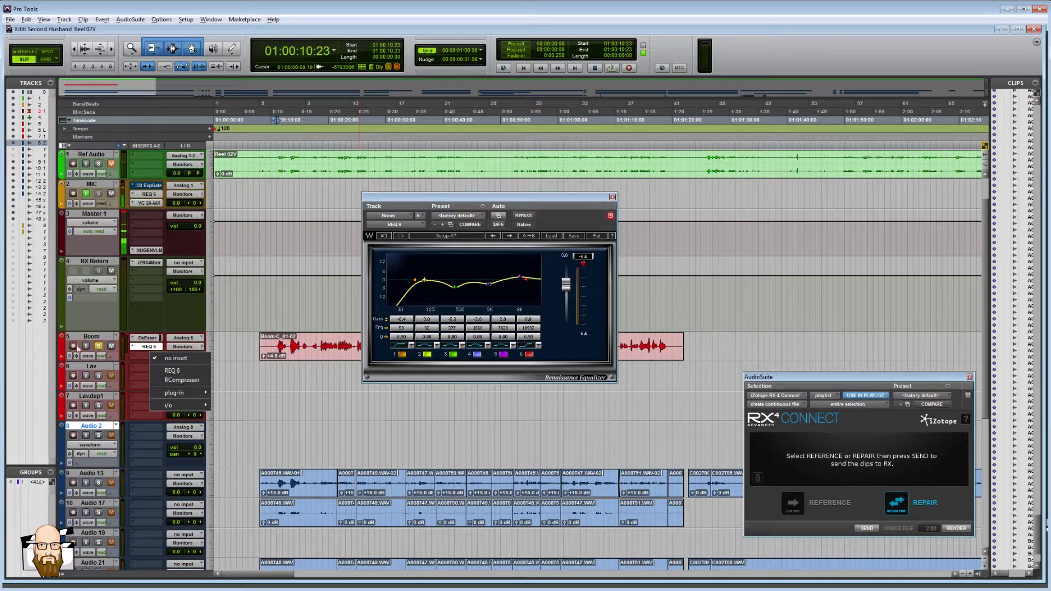
{"action": "left_click", "coordinate": [181, 380]}
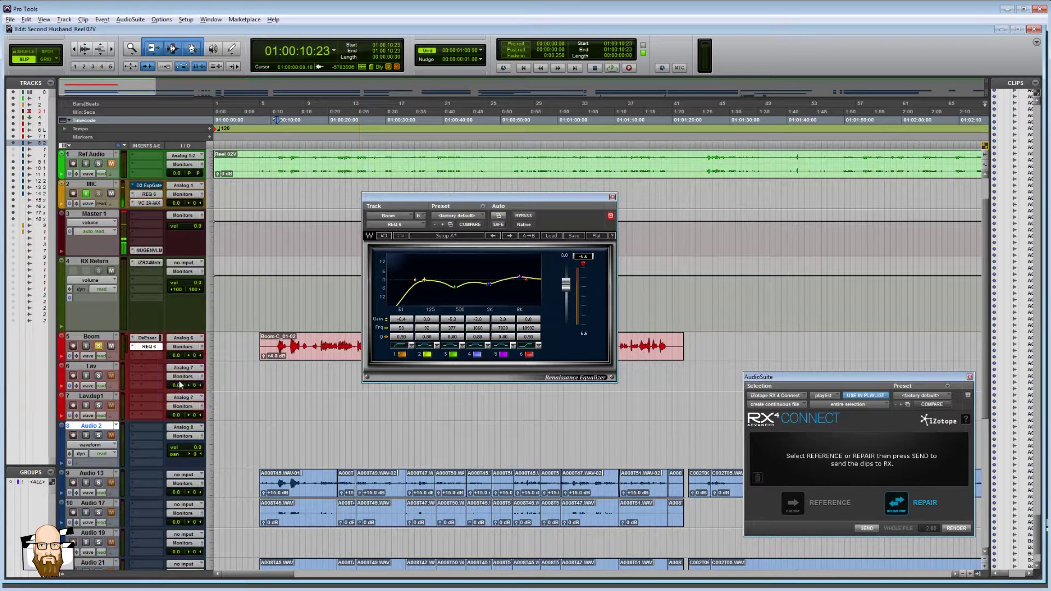
{"action": "left_click", "coordinate": [276, 346]}
{"action": "key", "text": "space"}
Step: Try a lower RCompressor threshold on the Boom track and load the kids preset
{"action": "left_click_drag", "start_coordinate": [421, 290], "coordinate": [421, 300]}
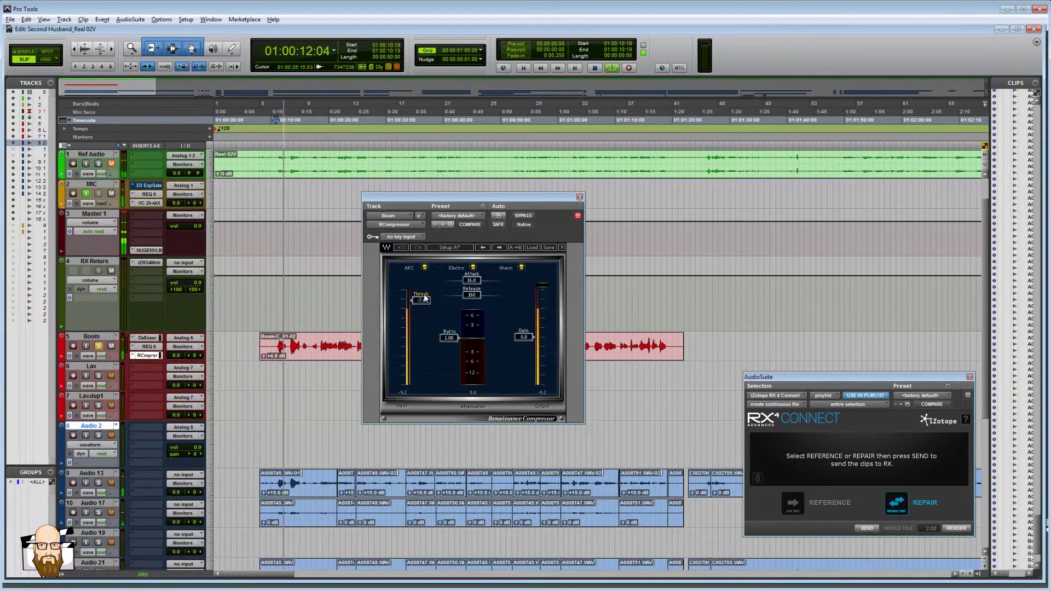
{"action": "left_click", "coordinate": [454, 214]}
{"action": "left_click", "coordinate": [476, 220]}
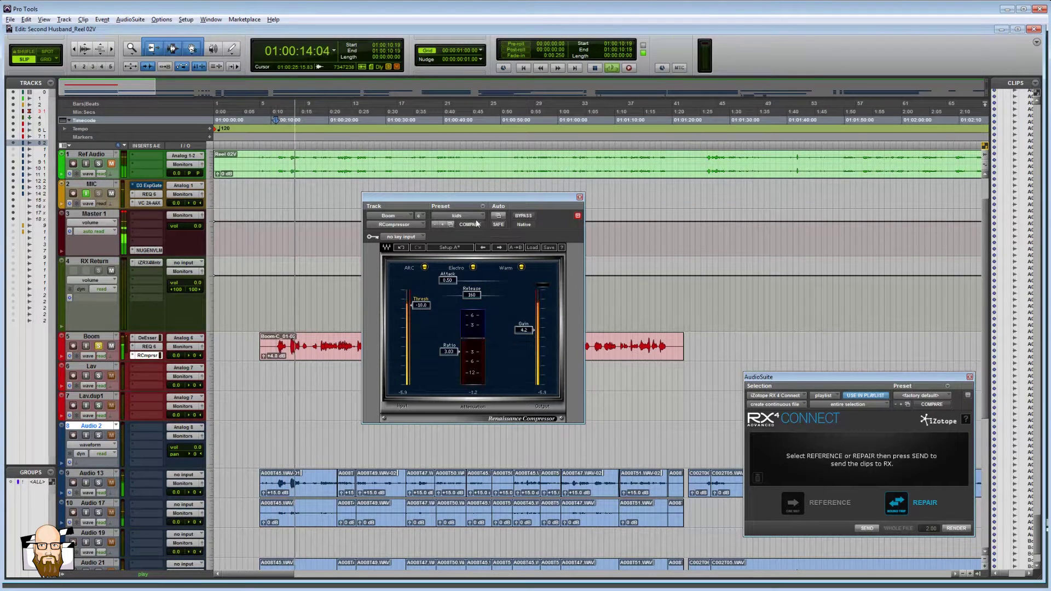
Step: Raise the RCompressor threshold slightly and fine-tune its output gain while playing the Boom dialogue
{"action": "left_click_drag", "start_coordinate": [421, 305], "coordinate": [424, 301]}
{"action": "key", "text": "space"}
{"action": "key", "text": "space"}
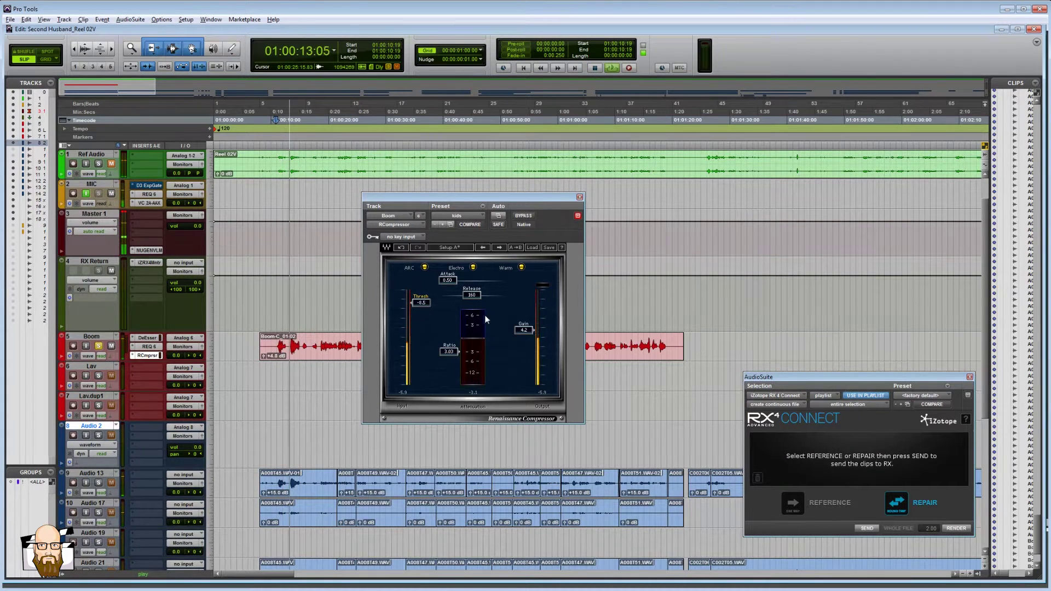
{"action": "left_click_drag", "start_coordinate": [524, 331], "coordinate": [524, 333]}
{"action": "left_click_drag", "start_coordinate": [422, 305], "coordinate": [422, 302]}
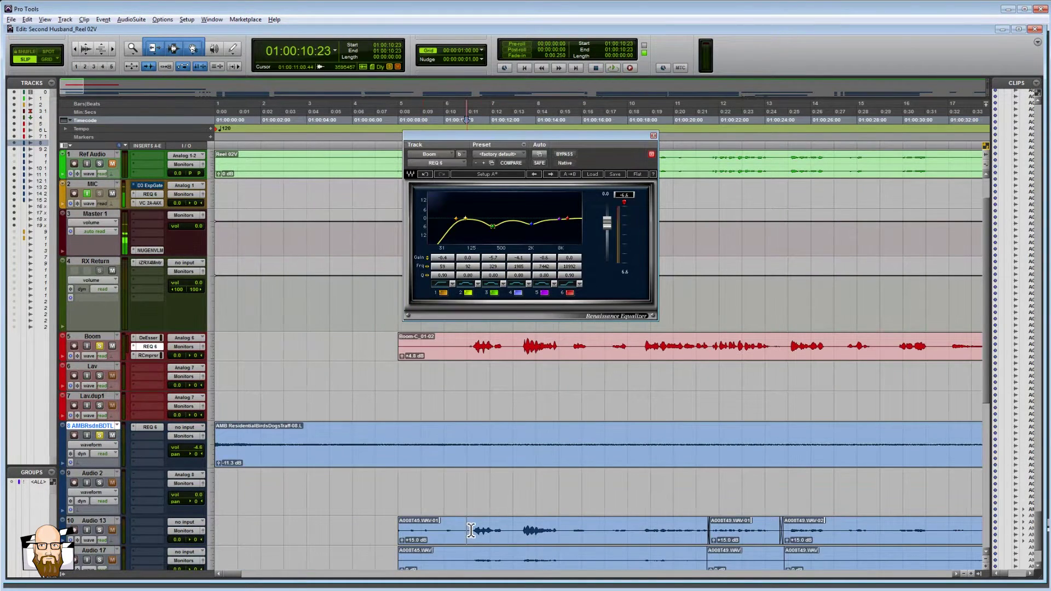
Step: Play the production tracks from around 01:00:10:21 and rename track Audio 13 to boommmm
{"action": "scroll", "coordinate": [471, 530], "scroll_direction": "up", "scroll_amount": 2}
{"action": "scroll", "coordinate": [493, 528], "scroll_direction": "down", "scroll_amount": 1}
{"action": "scroll", "coordinate": [553, 494], "scroll_direction": "down", "scroll_amount": 1}
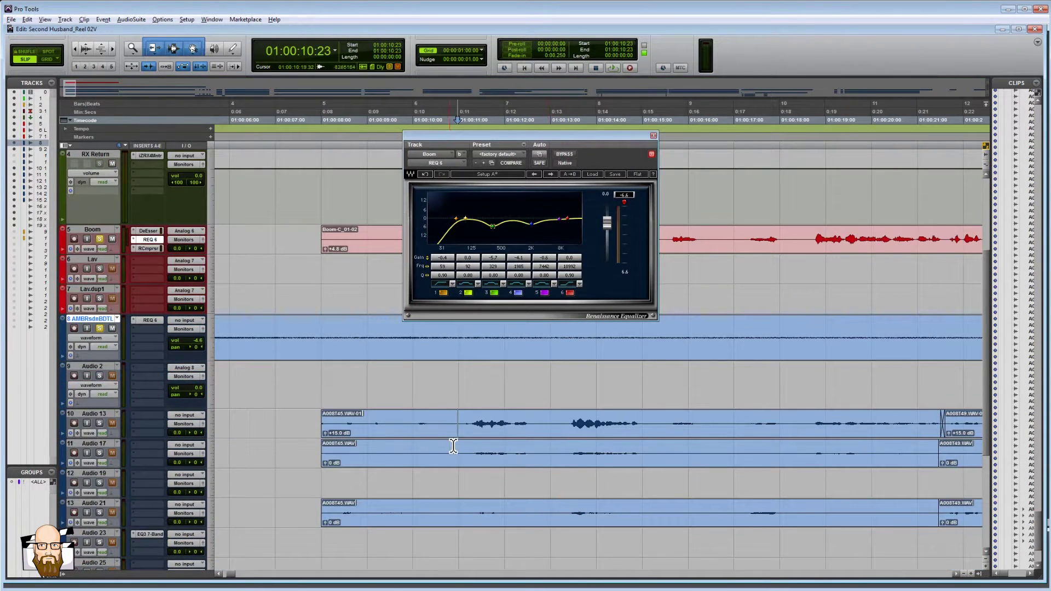
{"action": "scroll", "coordinate": [463, 453], "scroll_direction": "down", "scroll_amount": 3}
{"action": "key", "text": "space"}
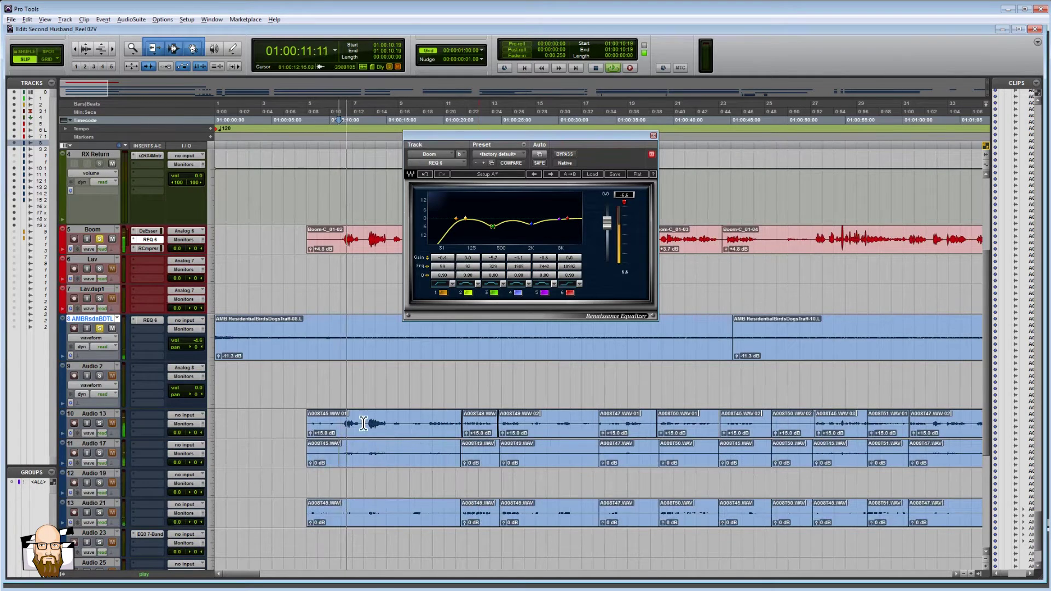
{"action": "double_click", "coordinate": [93, 415]}
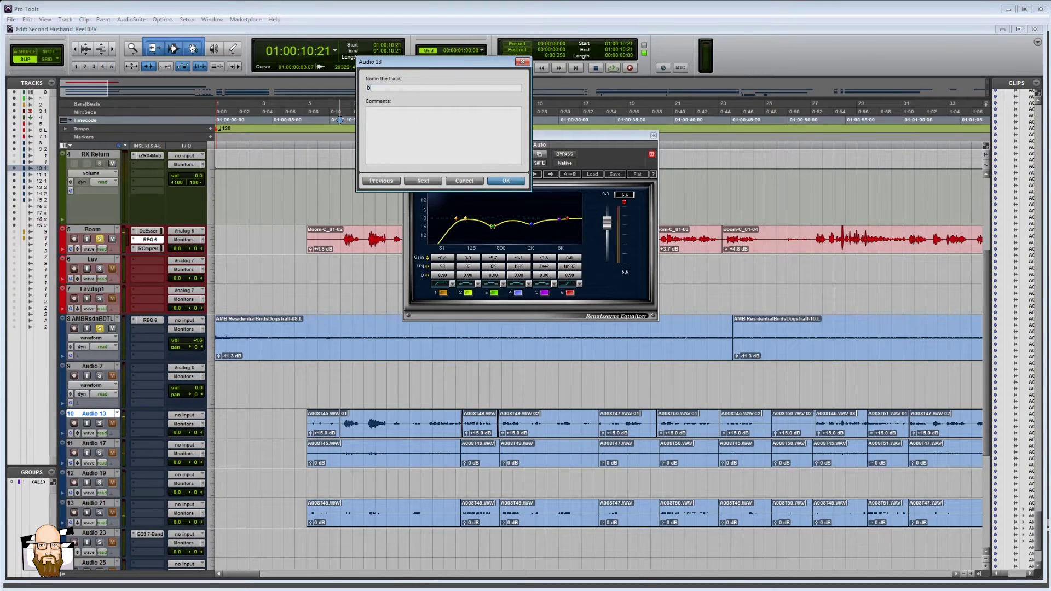
{"action": "key", "text": "Return"}
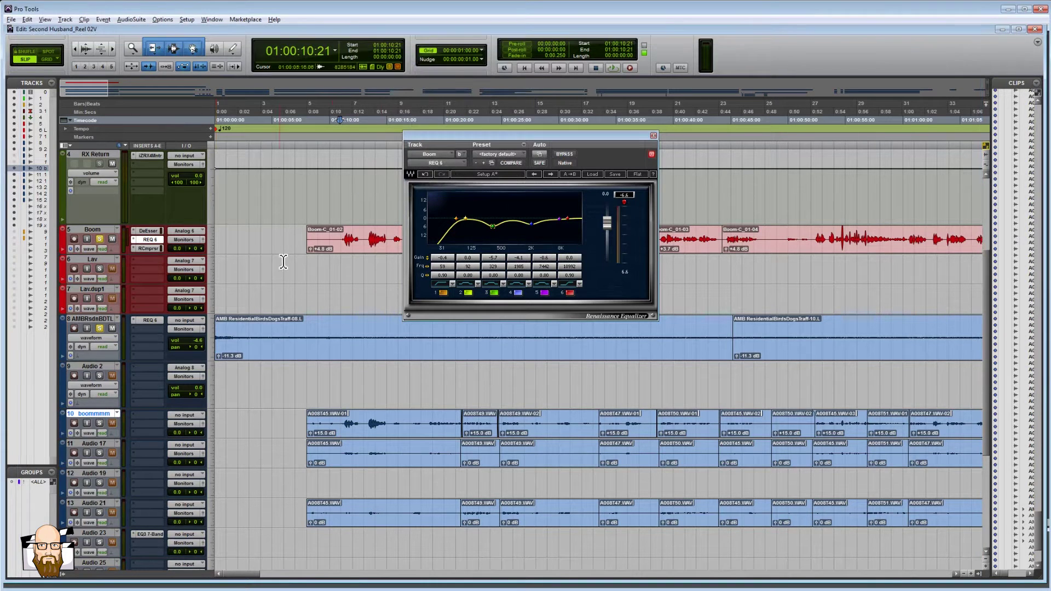
Step: Solo the Audio 17 track and play its first clip from 01:00:10:16
{"action": "left_click", "coordinate": [340, 456]}
{"action": "key", "text": "shift+s"}
{"action": "key", "text": "space"}
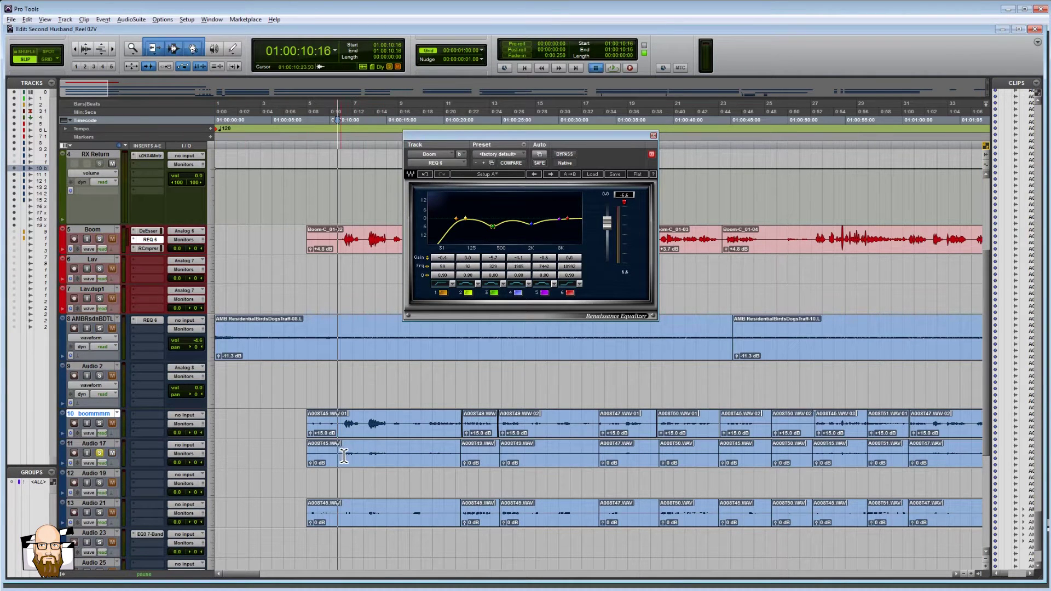
{"action": "key", "text": "t"}
{"action": "key", "text": "t"}
{"action": "scroll", "coordinate": [512, 463], "scroll_direction": "right", "scroll_amount": 5}
{"action": "key", "text": "r"}
{"action": "key", "text": "r"}
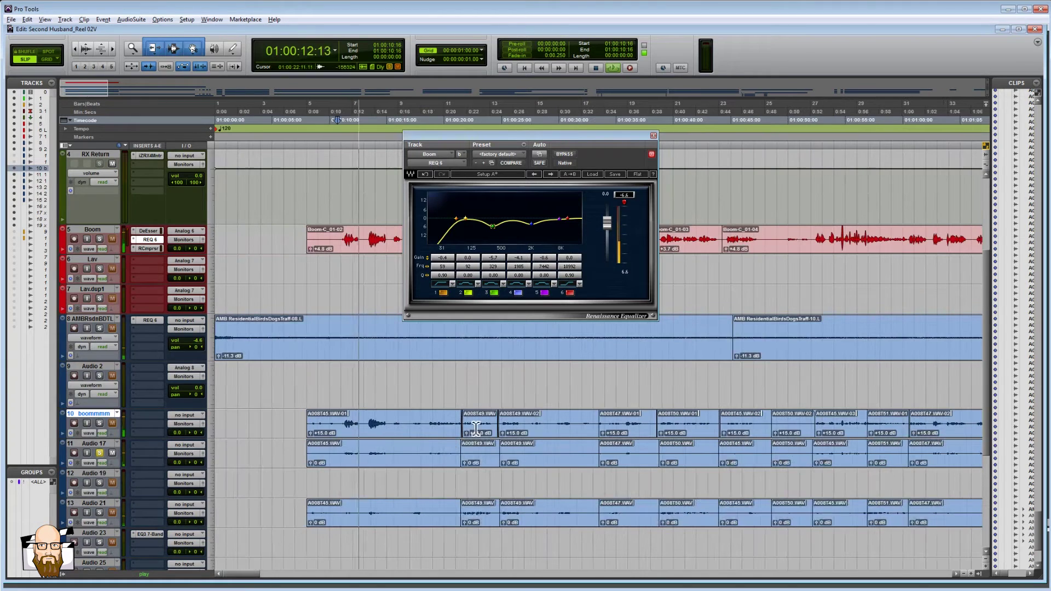
Step: Listen to other passages of Audio 17, playing from 01:00:14:19, 01:00:10:22 and 01:00:18:17
{"action": "left_click", "coordinate": [385, 451]}
{"action": "key", "text": "t"}
{"action": "key", "text": "t"}
{"action": "key", "text": "r"}
{"action": "key", "text": "r"}
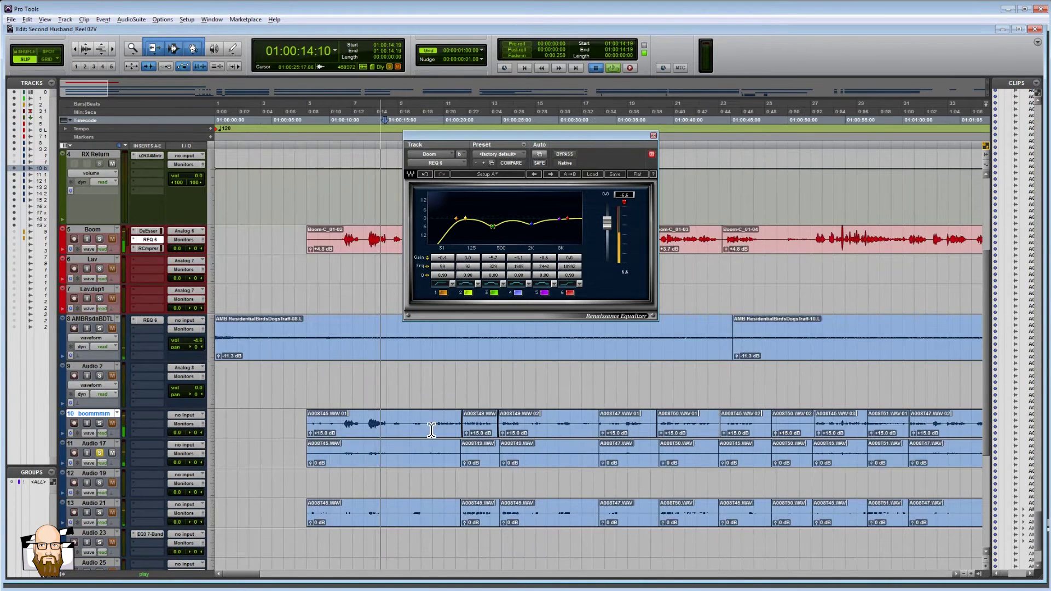
{"action": "left_click", "coordinate": [370, 452]}
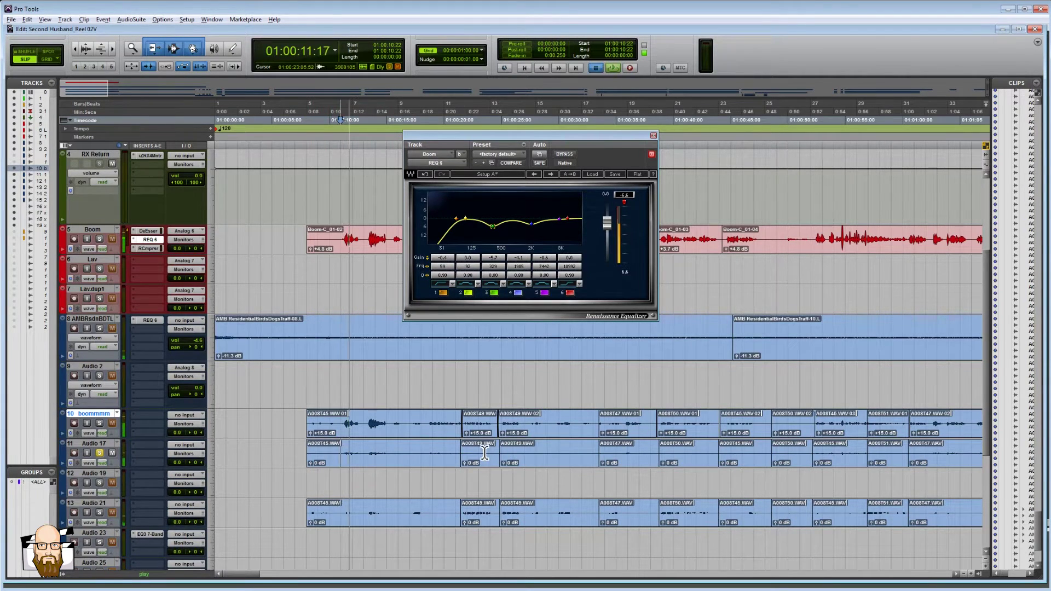
{"action": "left_click", "coordinate": [482, 454]}
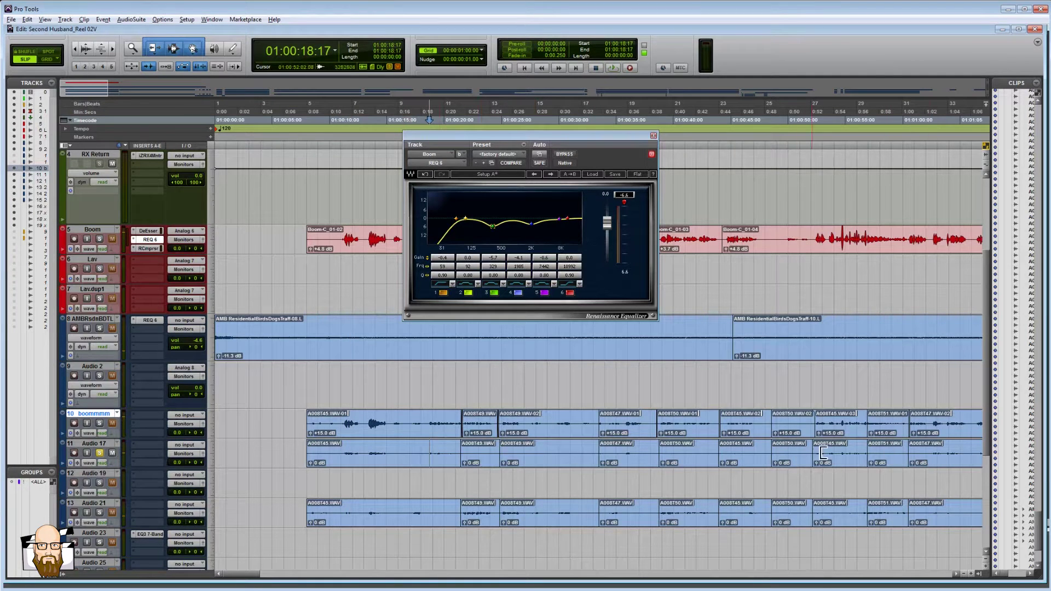
Step: Raise the clip gain of the first Audio 17 clip to +13.7 dB while playing it from 01:00:10:16
{"action": "key", "text": "ctrl+e"}
{"action": "left_click", "coordinate": [309, 466]}
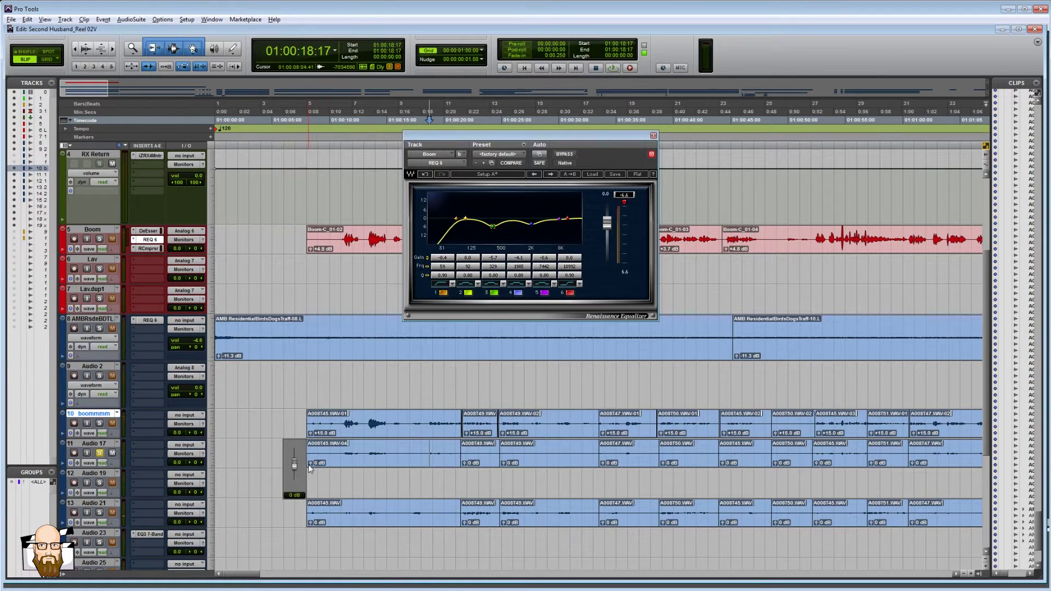
{"action": "left_click_drag", "start_coordinate": [313, 428], "coordinate": [312, 427]}
{"action": "left_click", "coordinate": [338, 446]}
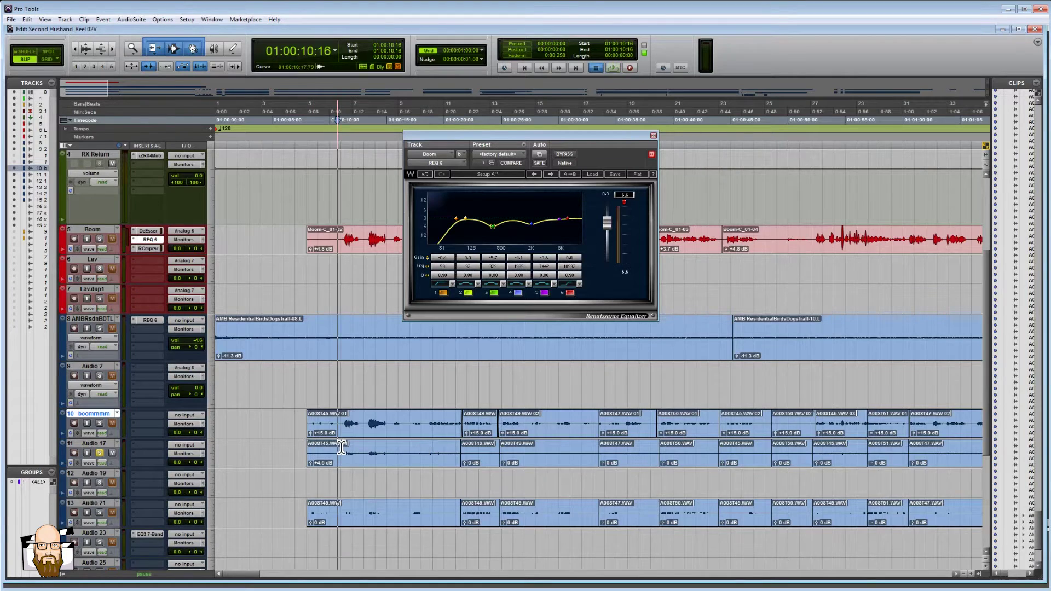
{"action": "key", "text": "space"}
{"action": "key", "text": "t"}
{"action": "key", "text": "t"}
{"action": "key", "text": "r"}
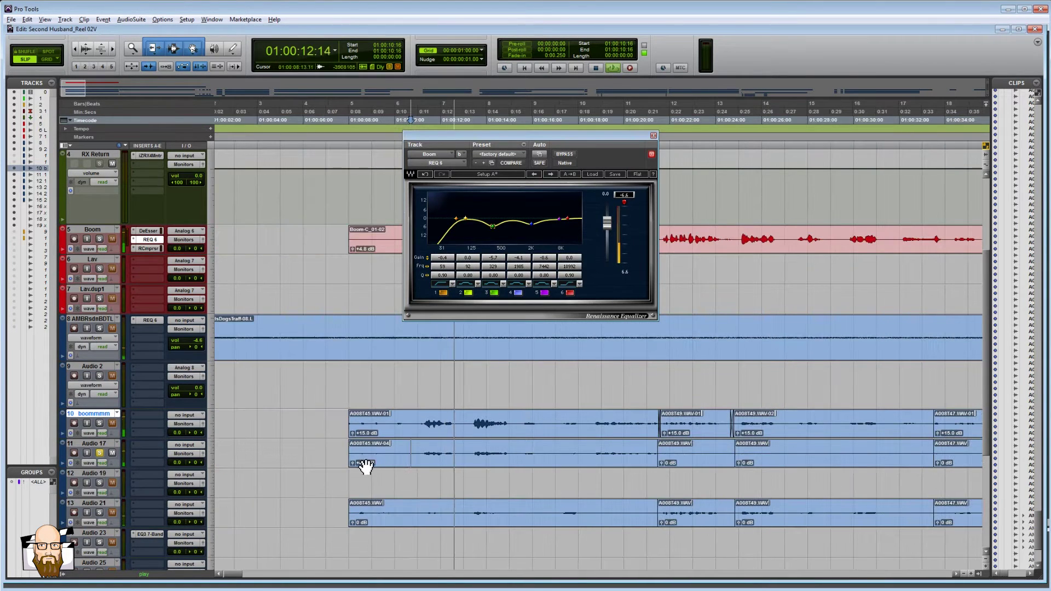
{"action": "left_click_drag", "start_coordinate": [351, 463], "coordinate": [347, 381]}
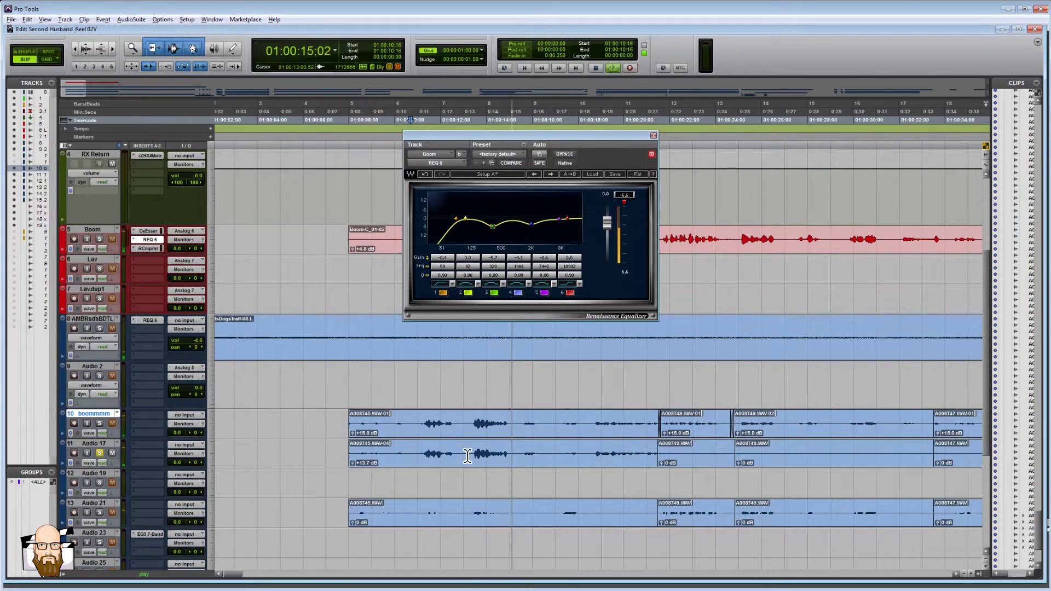
Step: Play Audio 17 from 01:00:18:11 and raise the clip gain of its second clip, A008T49.WAV, to +8.9 dB
{"action": "left_click", "coordinate": [404, 449]}
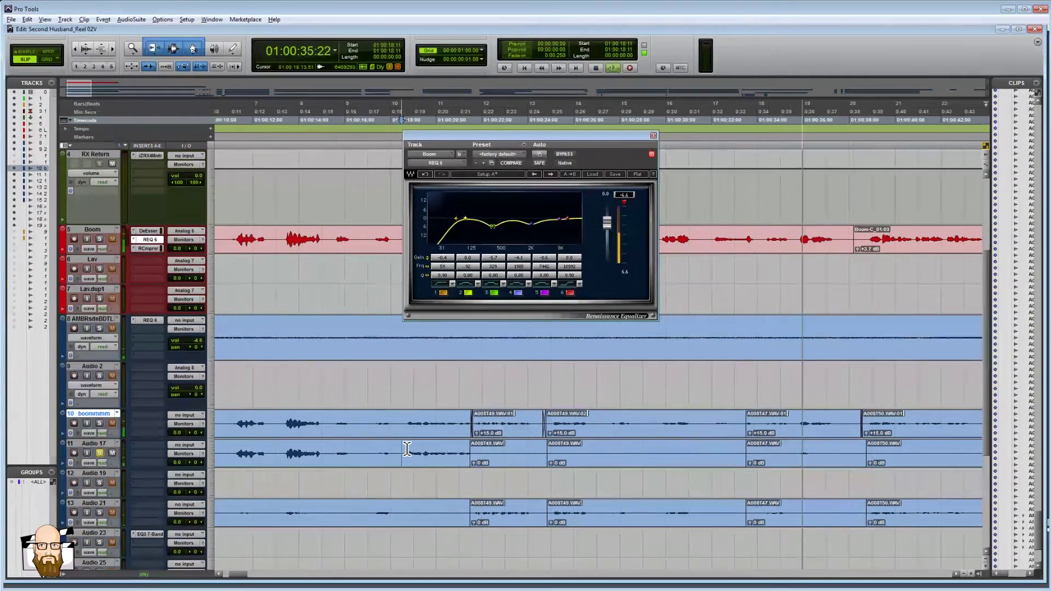
{"action": "left_click", "coordinate": [460, 449]}
{"action": "key", "text": "t"}
{"action": "key", "text": "t"}
{"action": "left_click_drag", "start_coordinate": [350, 463], "coordinate": [348, 383]}
{"action": "left_click", "coordinate": [584, 449]}
{"action": "key", "text": "r"}
Step: Set the clip gain of the third Audio 17 clip to +11.1 dB and of the following A008T47.WAV clip to +13.7 dB
{"action": "left_click_drag", "start_coordinate": [346, 463], "coordinate": [337, 360]}
{"action": "key", "text": "r"}
{"action": "left_click_drag", "start_coordinate": [486, 464], "coordinate": [487, 385]}
{"action": "key", "text": "t"}
{"action": "key", "text": "t"}
Step: Extend the start of the A008T47.WAV clip on Audio 17 back to 01:00:32:12, show the video and play from 01:00:33:04
{"action": "left_click_drag", "start_coordinate": [712, 448], "coordinate": [592, 450]}
{"action": "key", "text": "ctrl+9"}
{"action": "left_click", "coordinate": [603, 430]}
{"action": "left_click", "coordinate": [516, 449]}
{"action": "key", "text": "r"}
{"action": "key", "text": "r"}
{"action": "key", "text": "r"}
{"action": "key", "text": "t"}
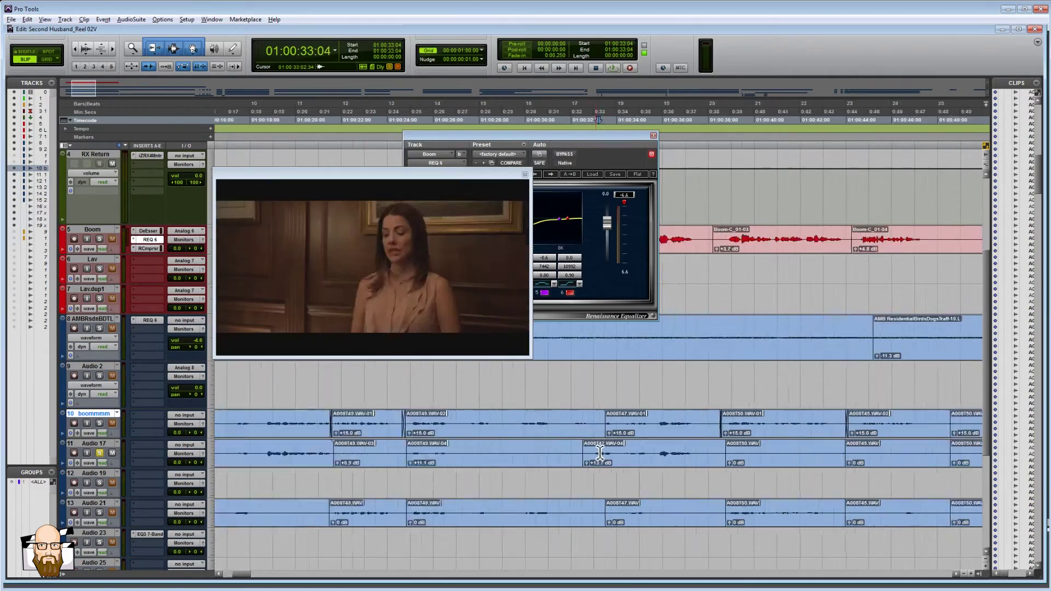
Step: Raise the clip gain of the fifth Audio 17 clip, A008T50.WAV, and set the following A008T45.WAV clip to +13.8 dB
{"action": "scroll", "coordinate": [441, 465], "scroll_direction": "right", "scroll_amount": 1}
{"action": "scroll", "coordinate": [454, 464], "scroll_direction": "right", "scroll_amount": 3}
{"action": "left_click_drag", "start_coordinate": [476, 463], "coordinate": [477, 427]}
{"action": "scroll", "coordinate": [520, 455], "scroll_direction": "right", "scroll_amount": 1}
{"action": "left_click", "coordinate": [550, 449]}
{"action": "left_click_drag", "start_coordinate": [569, 464], "coordinate": [575, 421]}
{"action": "scroll", "coordinate": [566, 455], "scroll_direction": "right", "scroll_amount": 3}
Step: Set the next A008T45.WAV clip on Audio 17 to +13.2 dB, raise the later A008T47.WAV clip, and play from 01:01:18:10
{"action": "left_click", "coordinate": [474, 462]}
{"action": "left_click", "coordinate": [684, 449]}
{"action": "scroll", "coordinate": [685, 447], "scroll_direction": "right", "scroll_amount": 8}
{"action": "left_click", "coordinate": [411, 449]}
{"action": "key", "text": "r"}
{"action": "key", "text": "r"}
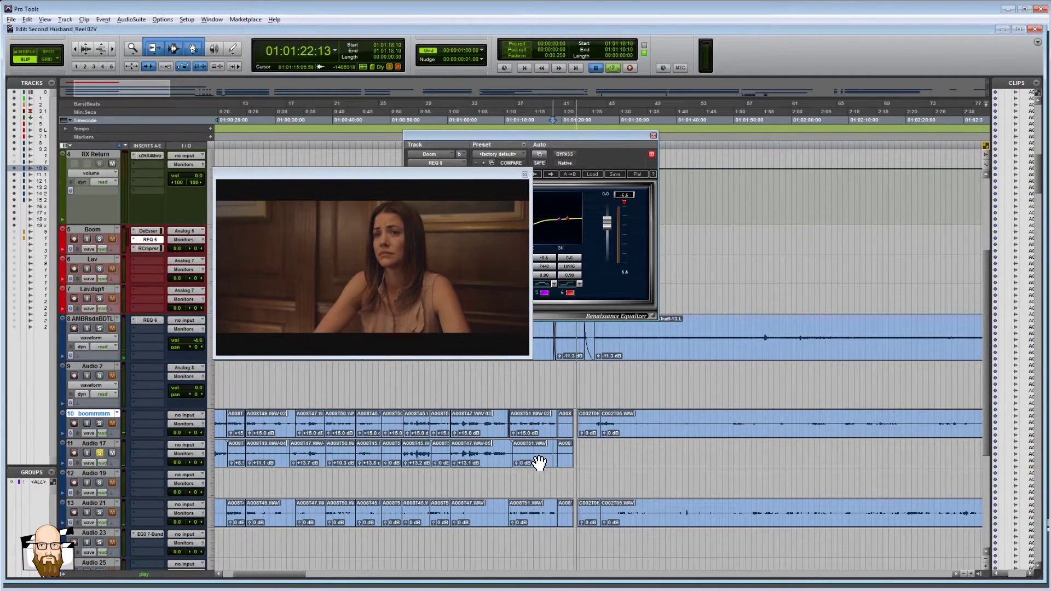
Step: Mute the last two Audio 17 clips, from 01:01:11:07 to 01:01:22:00
{"action": "left_click", "coordinate": [540, 464]}
{"action": "key", "text": "t"}
{"action": "left_click", "coordinate": [566, 469]}
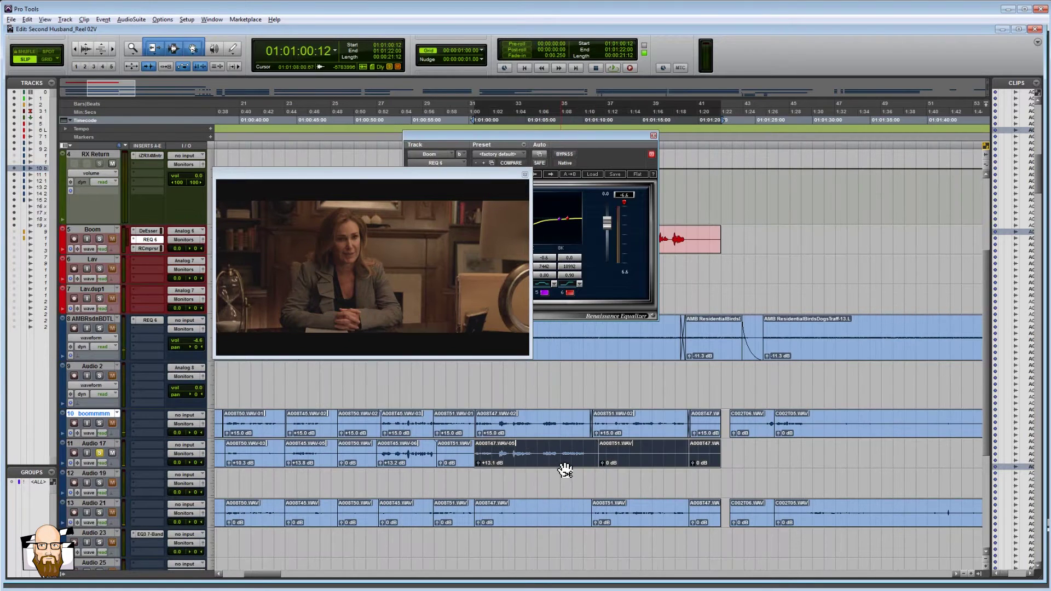
{"action": "left_click", "coordinate": [617, 445]}
{"action": "left_click", "coordinate": [646, 472]}
{"action": "left_click", "coordinate": [707, 463], "text": "shift"}
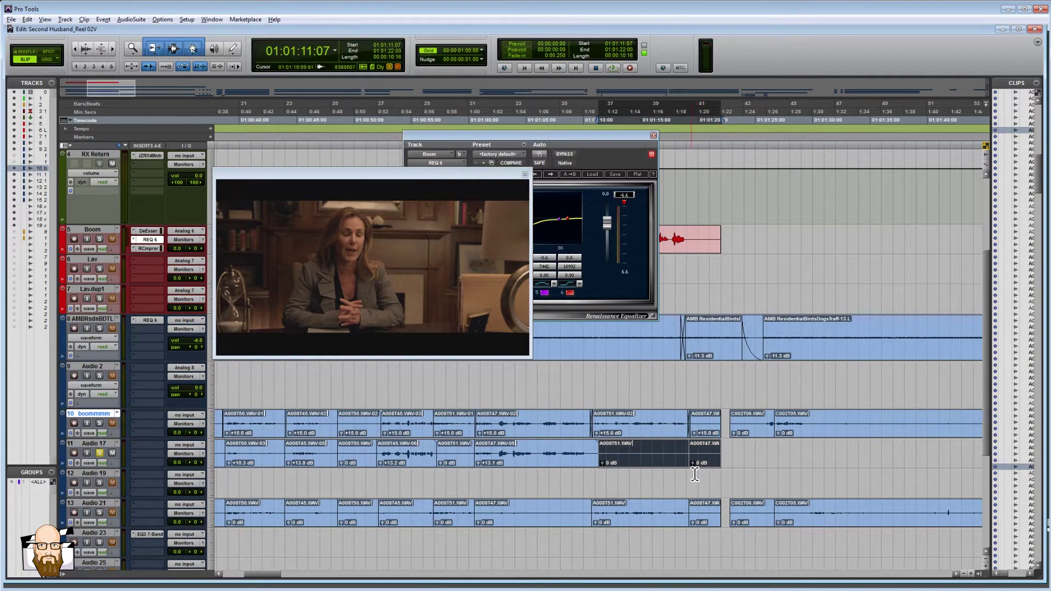
Step: Mute the unneeded A008T51.WAV, A008T50.WAV and A008T49.WAV clips earlier on Audio 17
{"action": "left_click", "coordinate": [466, 465]}
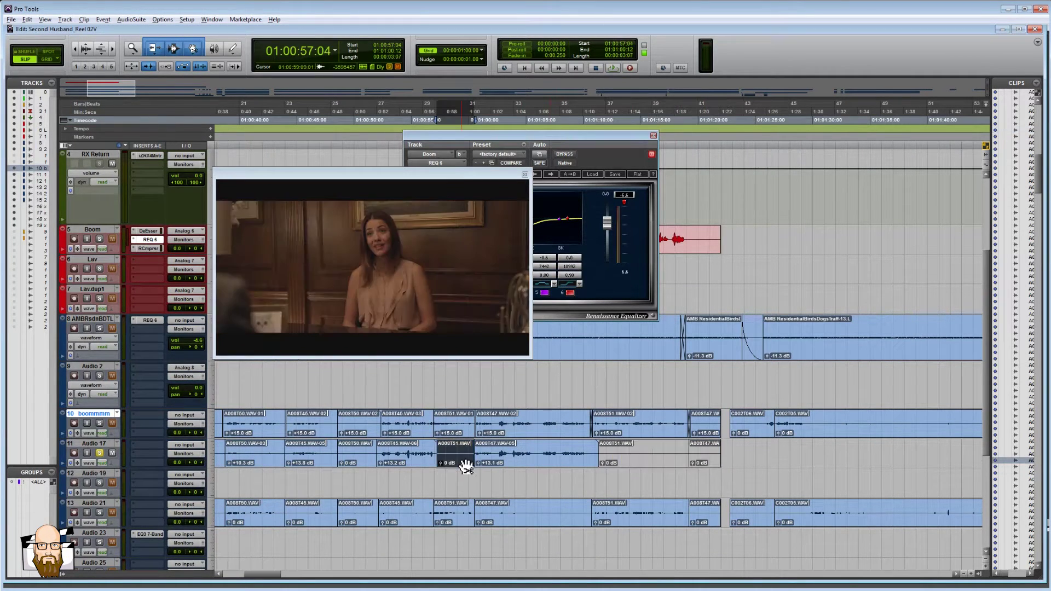
{"action": "left_click", "coordinate": [348, 462]}
{"action": "scroll", "coordinate": [488, 469], "scroll_direction": "left", "scroll_amount": 3}
{"action": "left_click", "coordinate": [451, 462]}
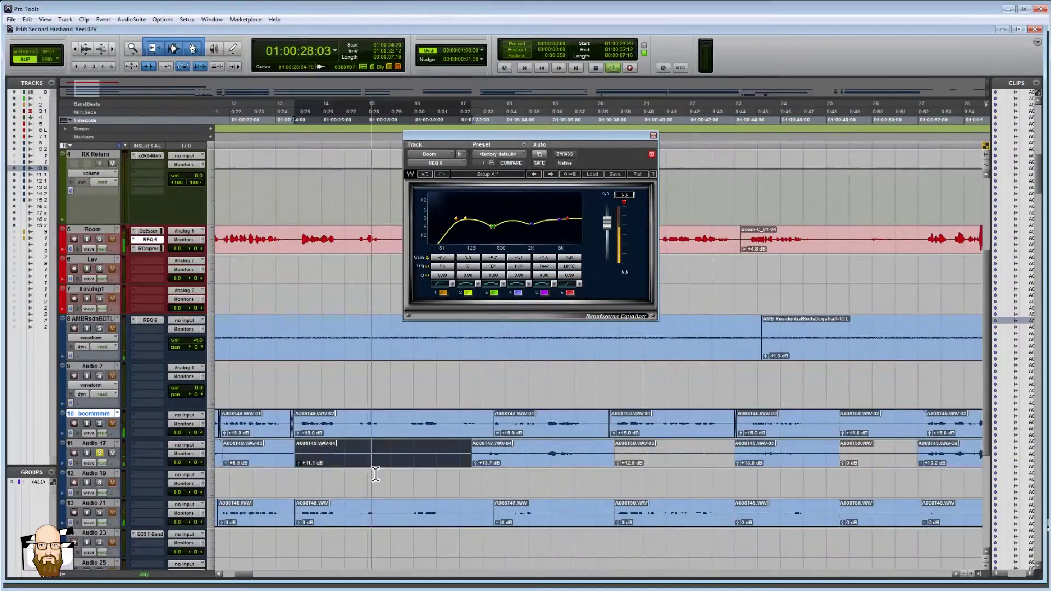
{"action": "key", "text": "ctrl+alt+Tab"}
{"action": "key", "text": "ctrl+alt+Tab"}
{"action": "left_click_drag", "start_coordinate": [725, 464], "coordinate": [726, 462]}
{"action": "left_click", "coordinate": [764, 462]}
{"action": "key", "text": "r"}
Step: Send the Audio 17 clips from 01:00:08:00 to 01:01:11:07 to iZotope RX 4 Advanced with RX 4 Connect
{"action": "left_click", "coordinate": [318, 460], "text": "shift"}
{"action": "left_click", "coordinate": [131, 20]}
{"action": "mouse_move", "coordinate": [164, 95]}
{"action": "left_click", "coordinate": [260, 105]}
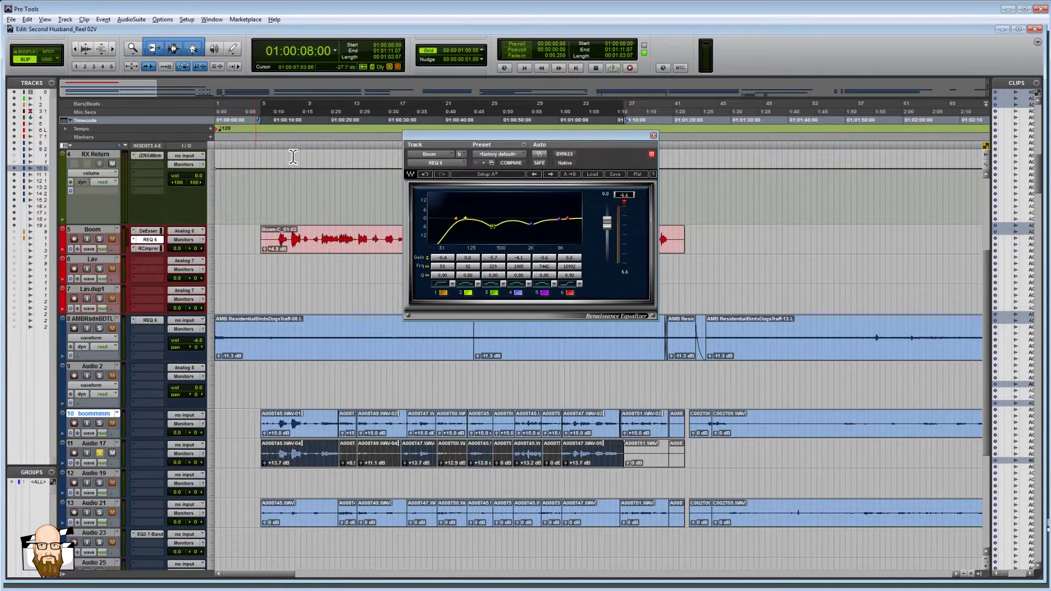
{"action": "left_click", "coordinate": [496, 473]}
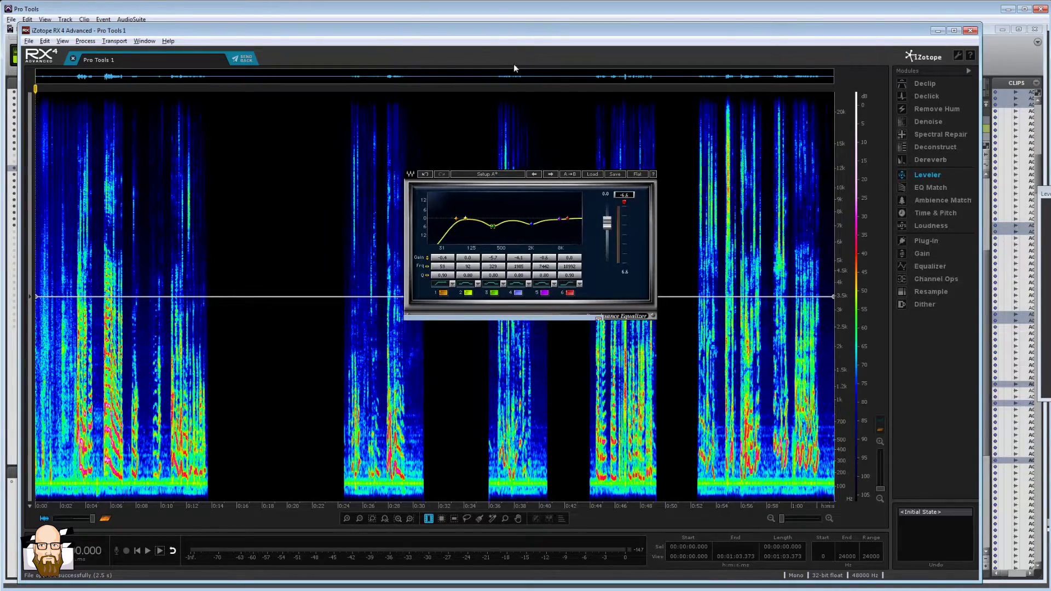
Step: Inspect the gaps between dialogue in the spectrogram by selecting 12.4 to 26 s, and play from about 28.3 s
{"action": "mouse_move", "coordinate": [460, 32]}
{"action": "left_mouse_down"}
{"action": "mouse_move", "coordinate": [910, 77]}
{"action": "mouse_move", "coordinate": [993, 61]}
{"action": "mouse_move", "coordinate": [1047, 153]}
{"action": "mouse_move", "coordinate": [1043, 134]}
{"action": "mouse_move", "coordinate": [904, 108]}
{"action": "mouse_move", "coordinate": [624, 11]}
{"action": "mouse_move", "coordinate": [452, 13]}
{"action": "mouse_move", "coordinate": [468, 18]}
{"action": "left_mouse_up"}
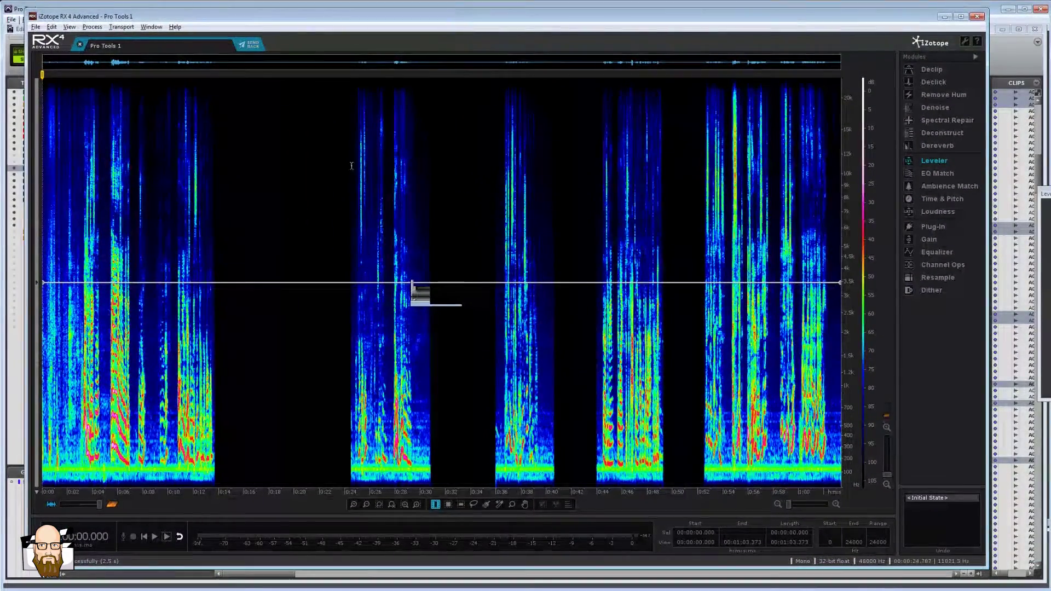
{"action": "left_click_drag", "start_coordinate": [200, 367], "coordinate": [366, 378]}
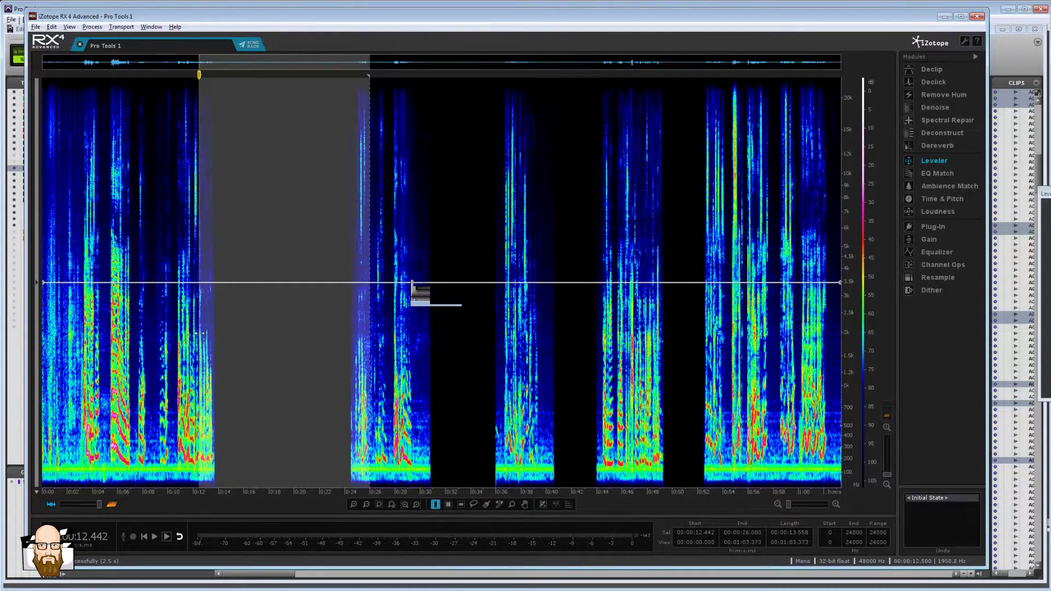
{"action": "left_click", "coordinate": [181, 311]}
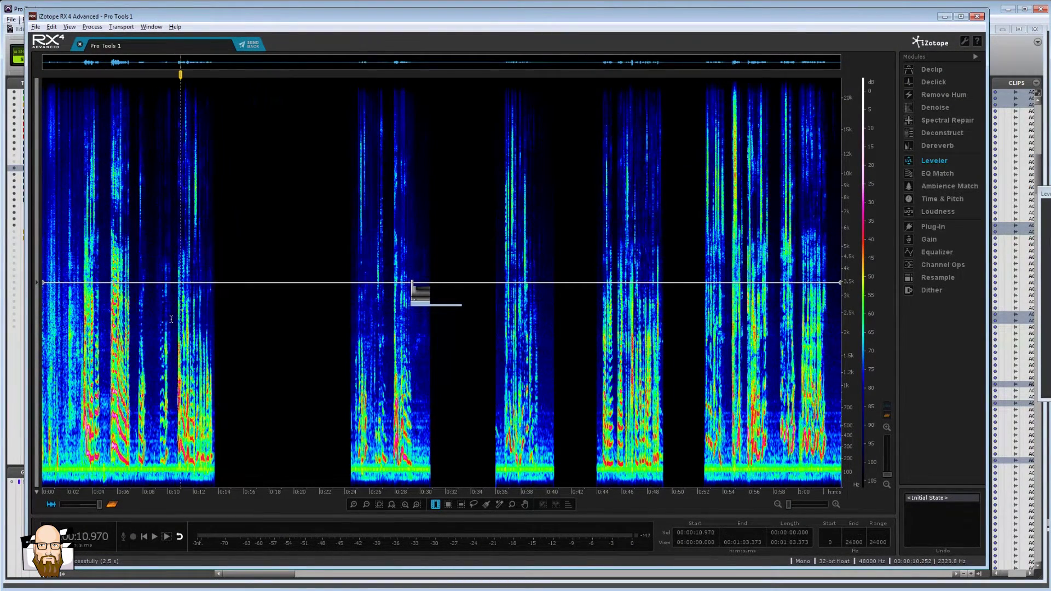
{"action": "left_click_drag", "start_coordinate": [211, 322], "coordinate": [512, 316]}
{"action": "left_click", "coordinate": [228, 318]}
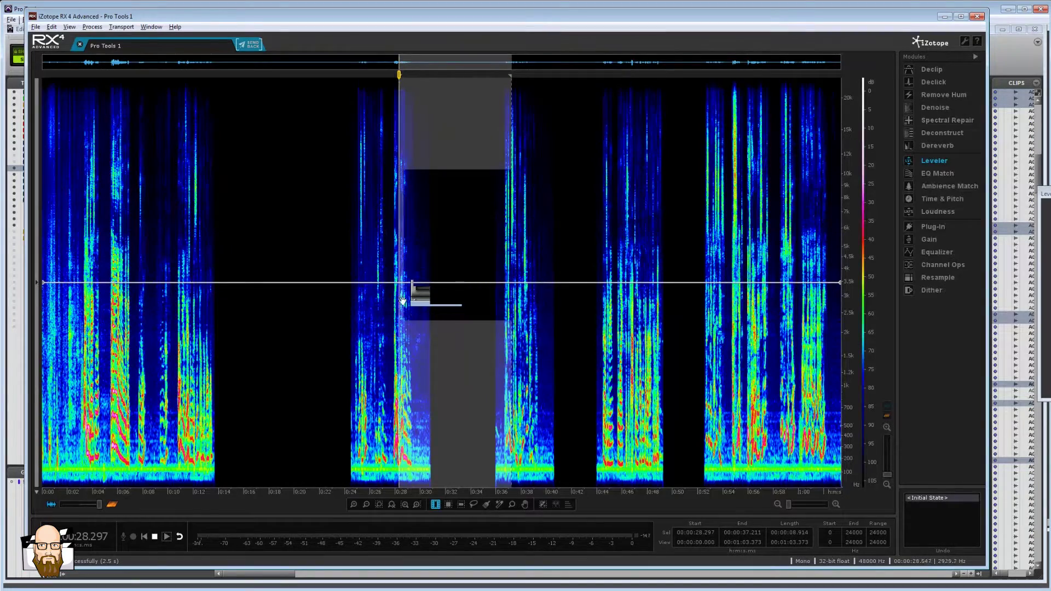
{"action": "key", "text": "space"}
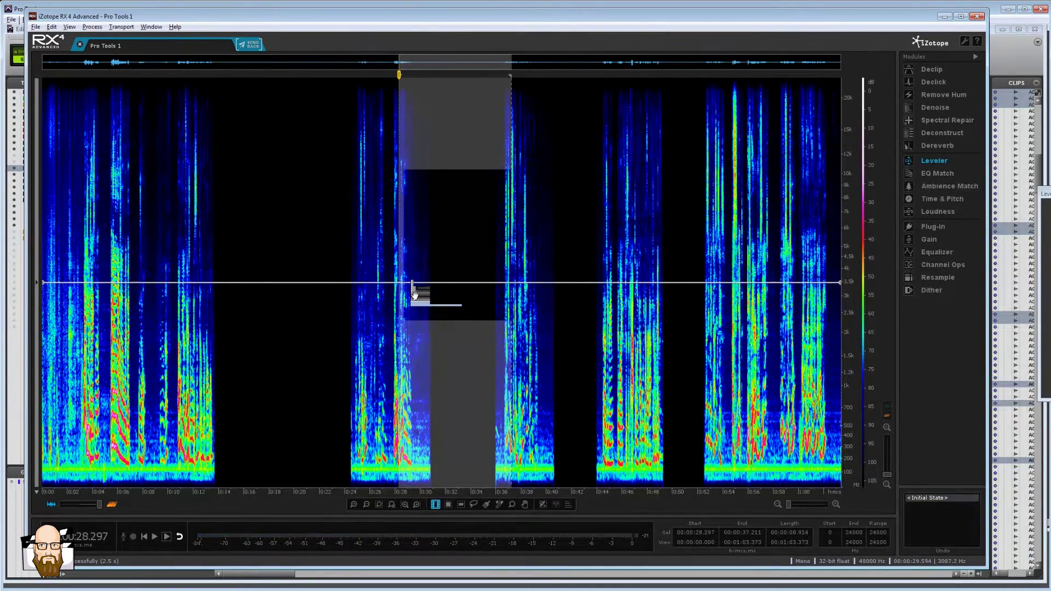
{"action": "left_click", "coordinate": [414, 295]}
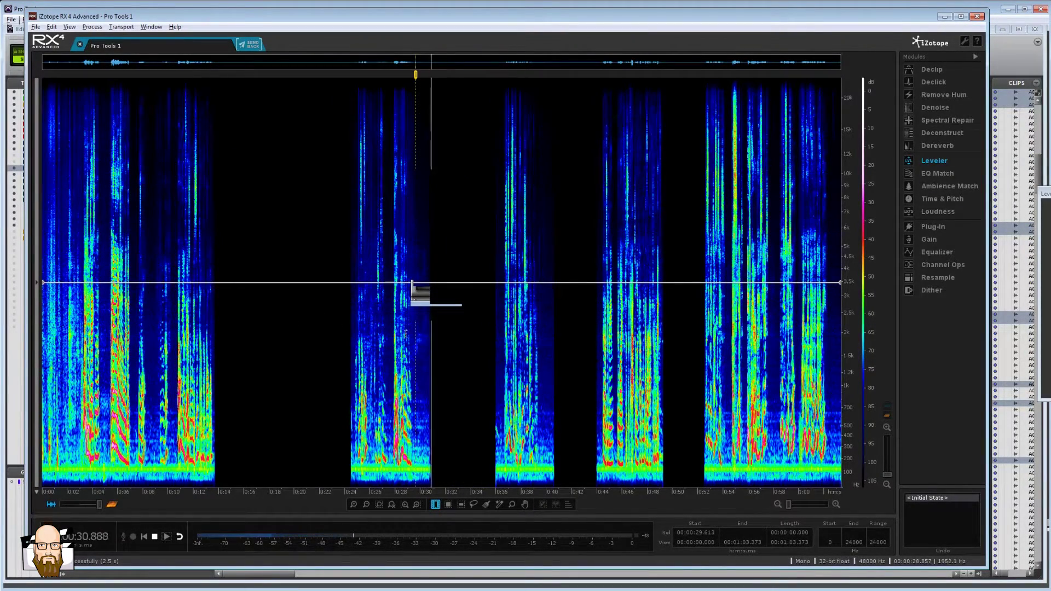
Step: Examine the first 30 seconds of the spectrogram in detail and play the dialogue from about 4.6 s
{"action": "scroll", "coordinate": [134, 384], "scroll_direction": "up", "scroll_amount": 4}
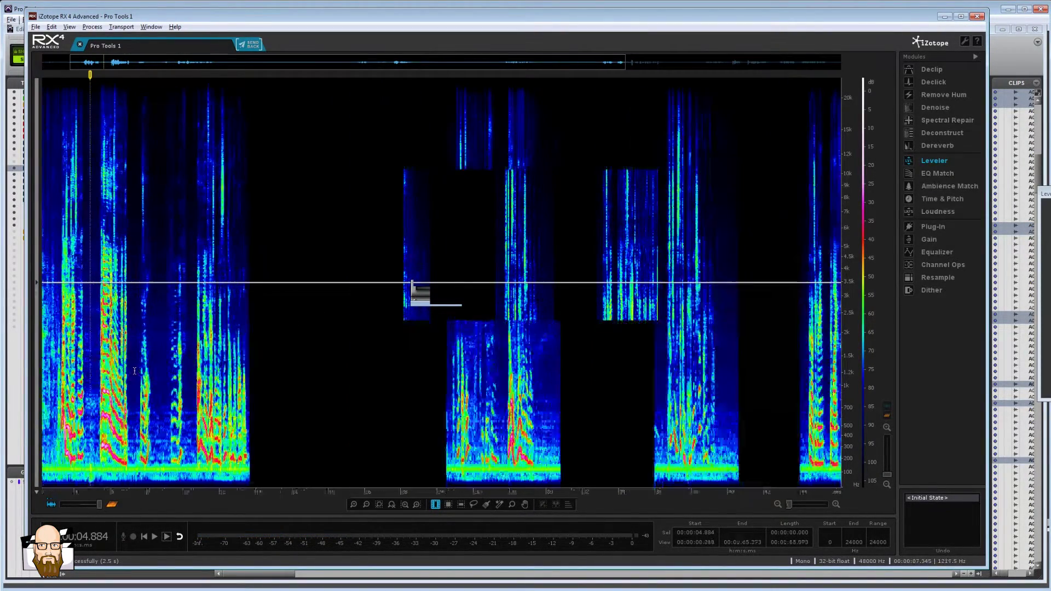
{"action": "left_click_drag", "start_coordinate": [219, 492], "coordinate": [535, 489]}
{"action": "left_click", "coordinate": [162, 378]}
{"action": "key", "text": "space"}
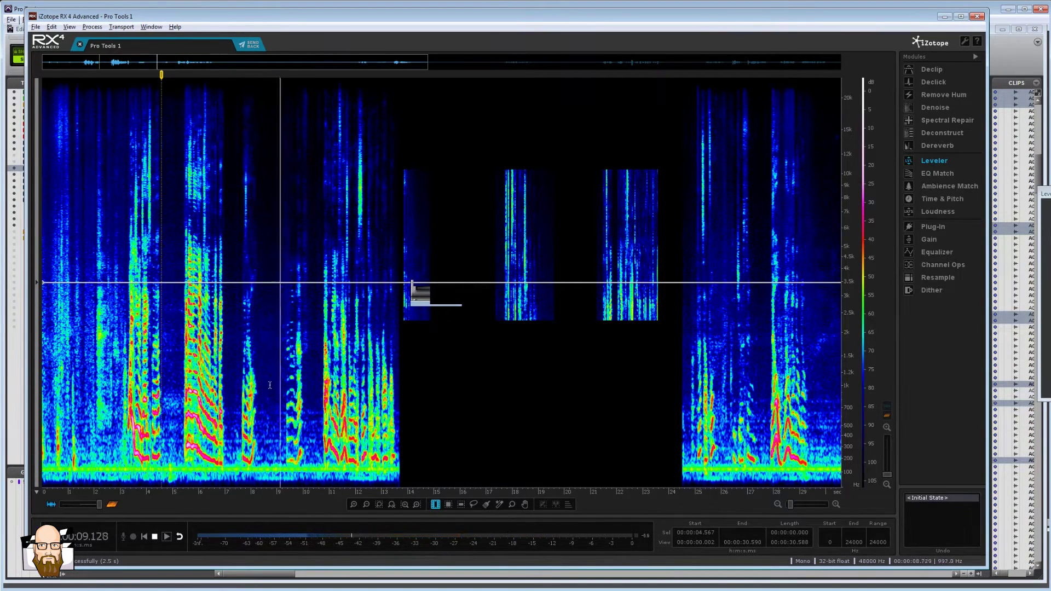
{"action": "key", "text": "space"}
Step: Select the pause between words from about 8.35 to 9.13 s and open the Denoise module clear of it
{"action": "left_click_drag", "start_coordinate": [260, 359], "coordinate": [281, 357]}
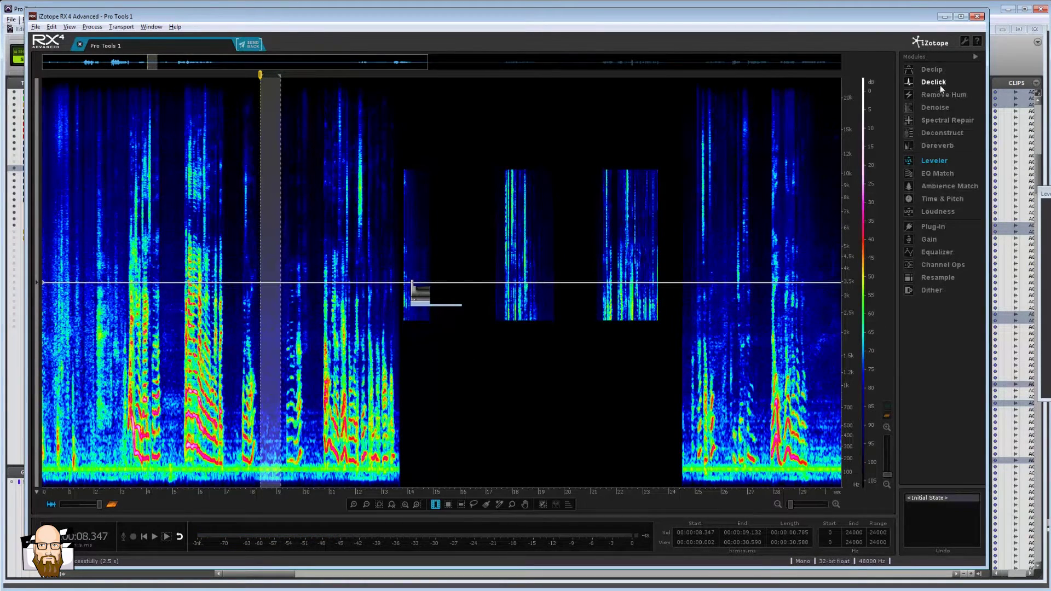
{"action": "left_click", "coordinate": [935, 107]}
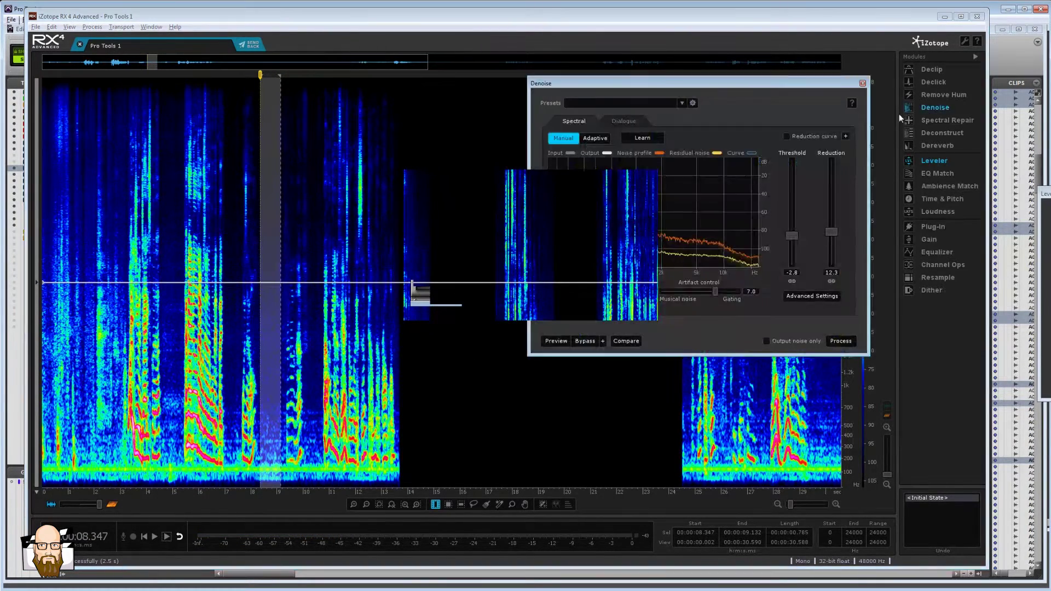
{"action": "left_click_drag", "start_coordinate": [739, 85], "coordinate": [501, 168]}
{"action": "key", "text": "space"}
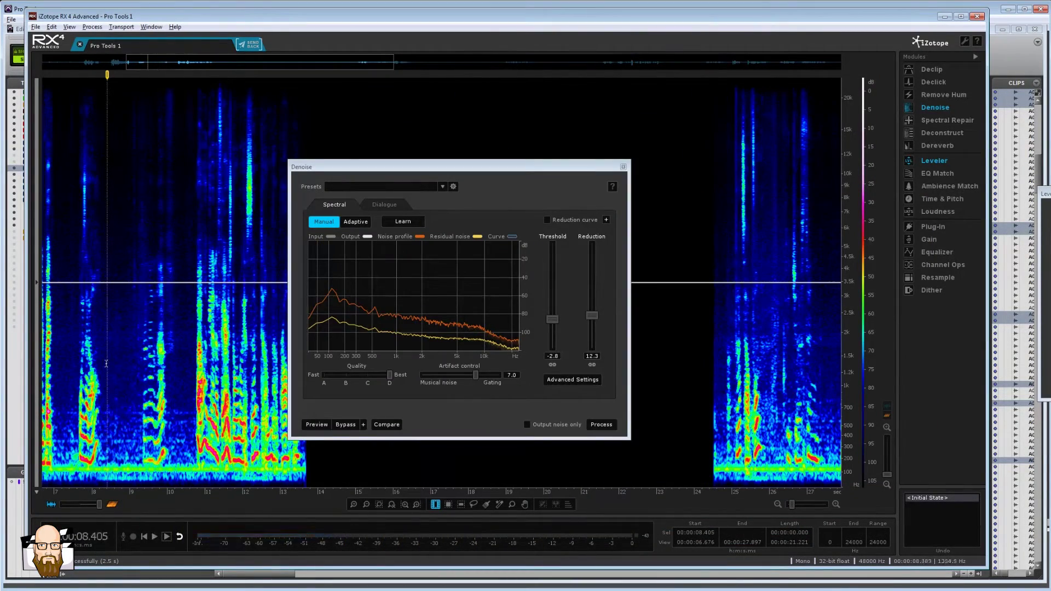
Step: Select and play the pause from about 8.38 to 9.10 s and learn its noise profile in Denoise
{"action": "left_click_drag", "start_coordinate": [107, 363], "coordinate": [133, 350]}
{"action": "key", "text": "space"}
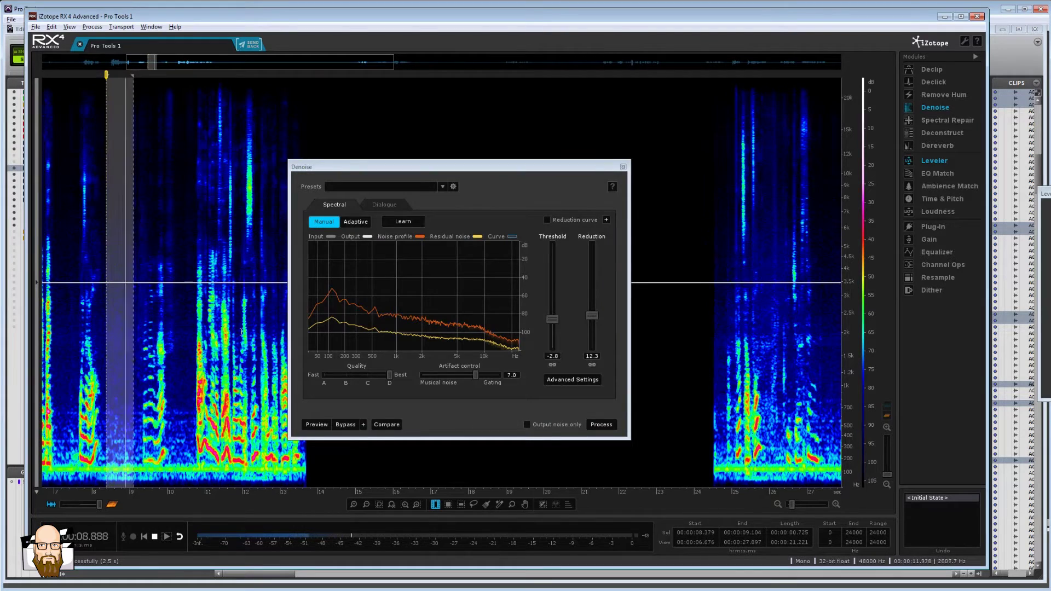
{"action": "left_click", "coordinate": [403, 221]}
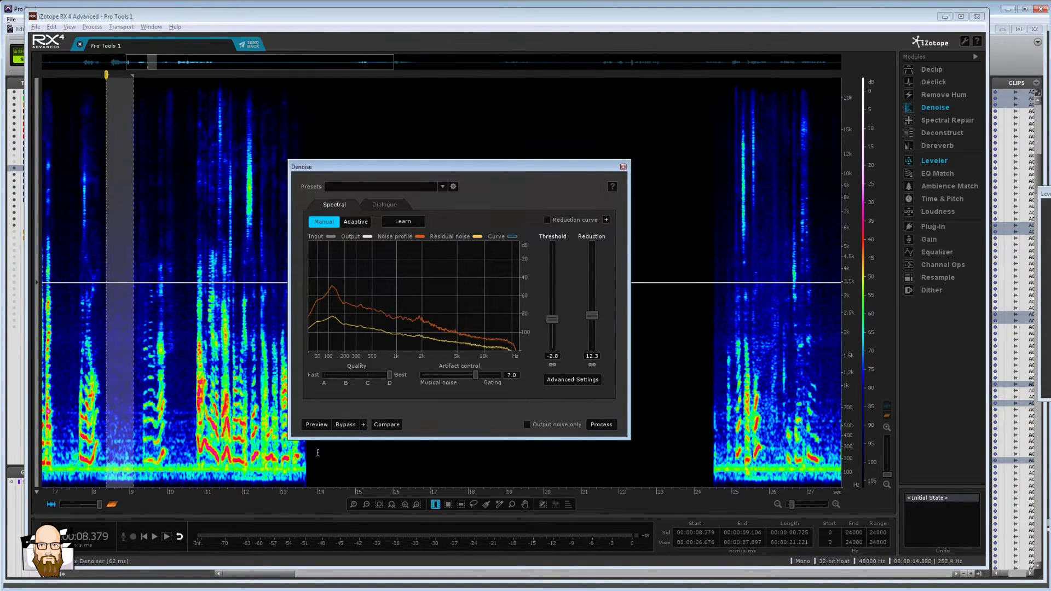
Step: Preview and apply spectral denoising from the start to about 13.77 s with threshold -2.1 and reduction 14.4
{"action": "left_click_drag", "start_coordinate": [310, 453], "coordinate": [23, 446]}
{"action": "left_click", "coordinate": [317, 424]}
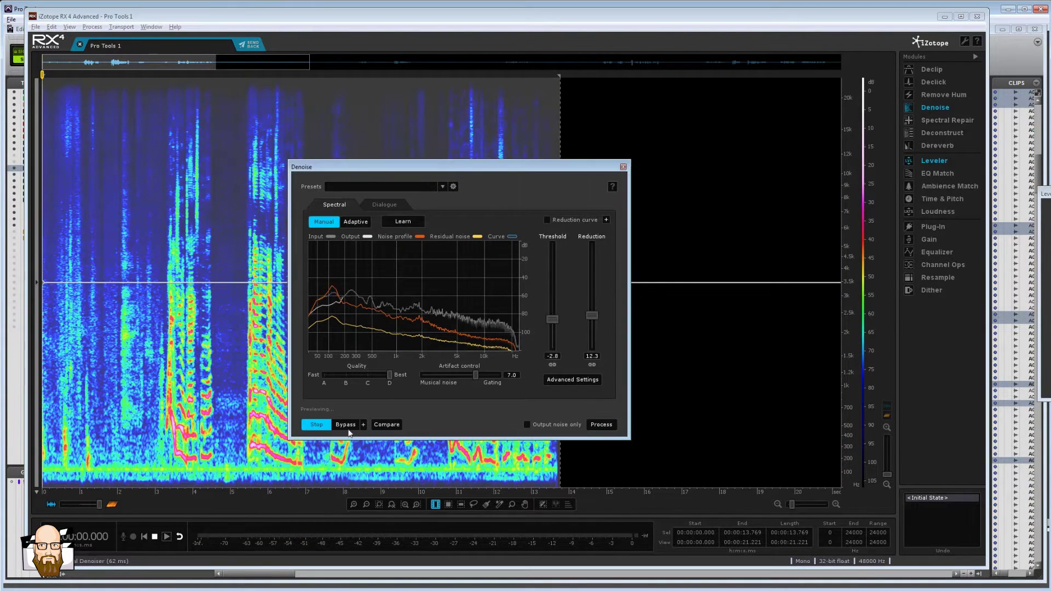
{"action": "left_click_drag", "start_coordinate": [552, 319], "coordinate": [591, 312]}
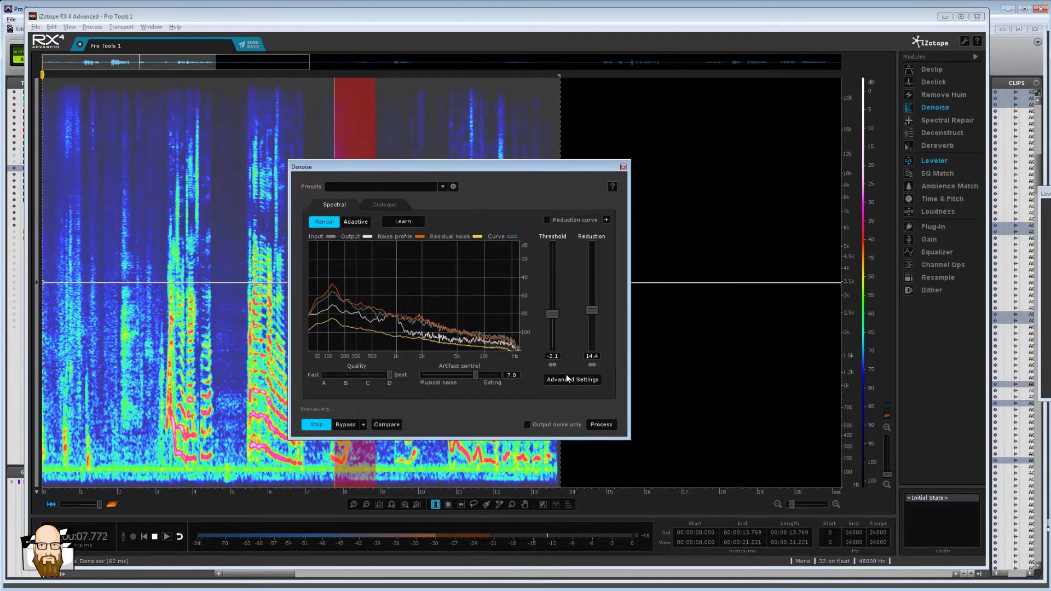
{"action": "left_click", "coordinate": [601, 425]}
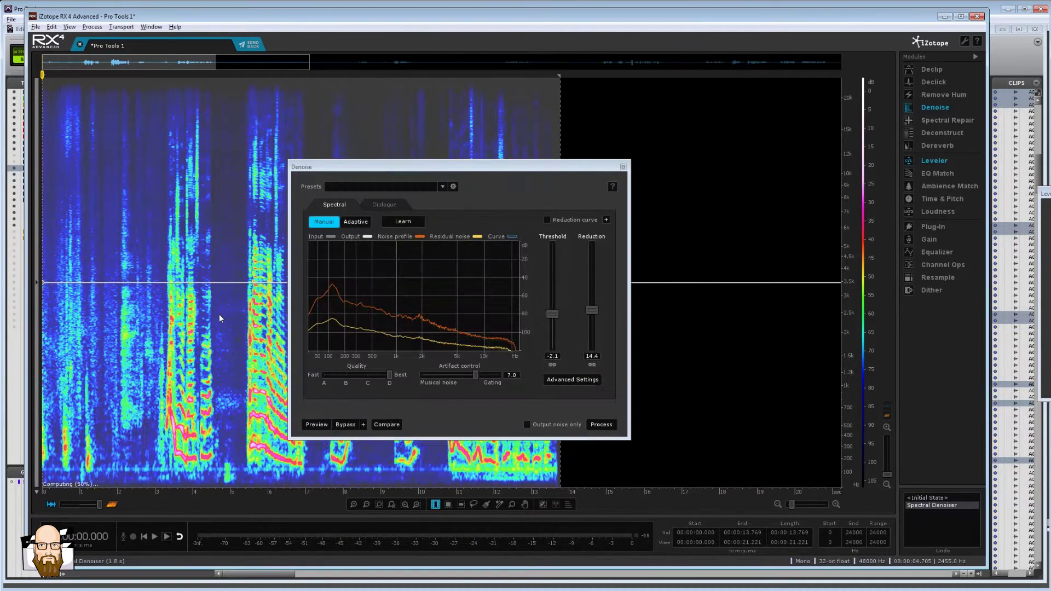
Step: Play the denoised dialogue from about 4.7 s and denoise the remaining sections, ending with 52.41 s to 1:03.37
{"action": "left_click", "coordinate": [219, 314]}
{"action": "key", "text": "space"}
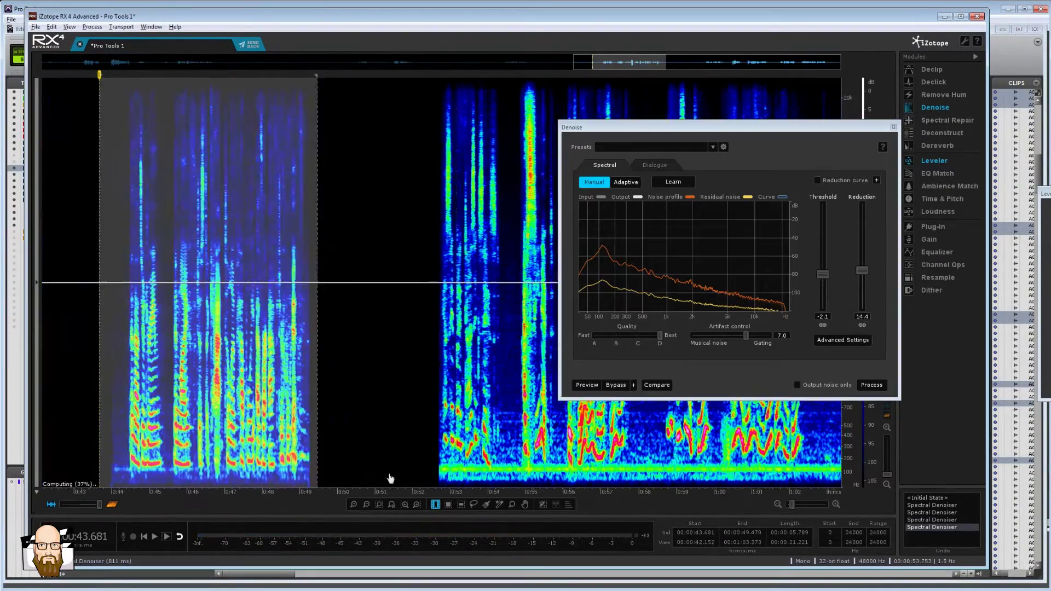
{"action": "left_click", "coordinate": [877, 388]}
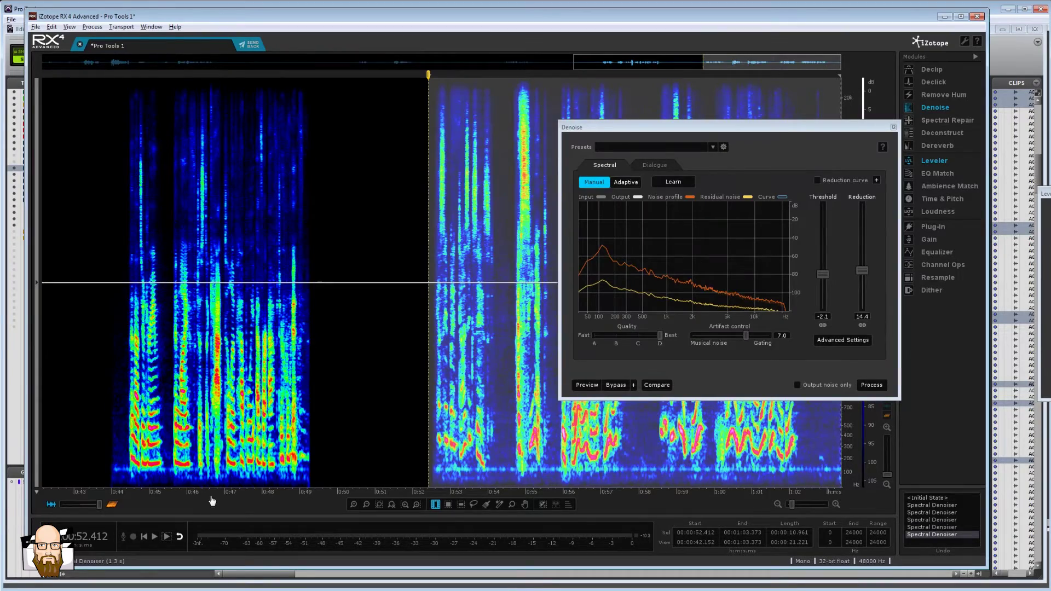
Step: Play the opening dialogue from 3 s and decrackle the section from about 5.23 to 7.11 s
{"action": "left_click_drag", "start_coordinate": [213, 501], "coordinate": [504, 503]}
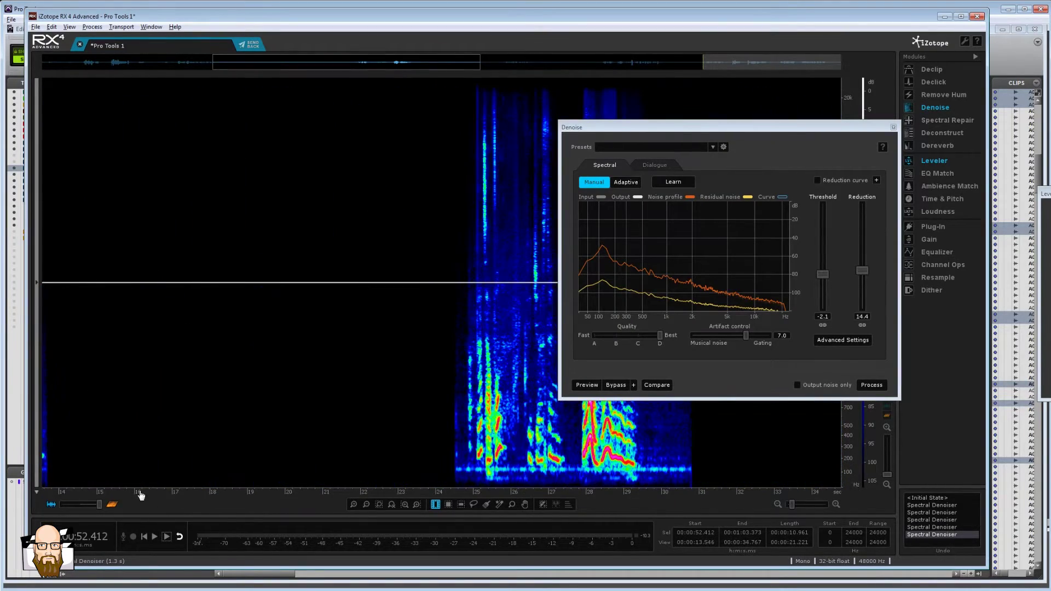
{"action": "left_click_drag", "start_coordinate": [141, 496], "coordinate": [720, 470]}
{"action": "left_click", "coordinate": [151, 323]}
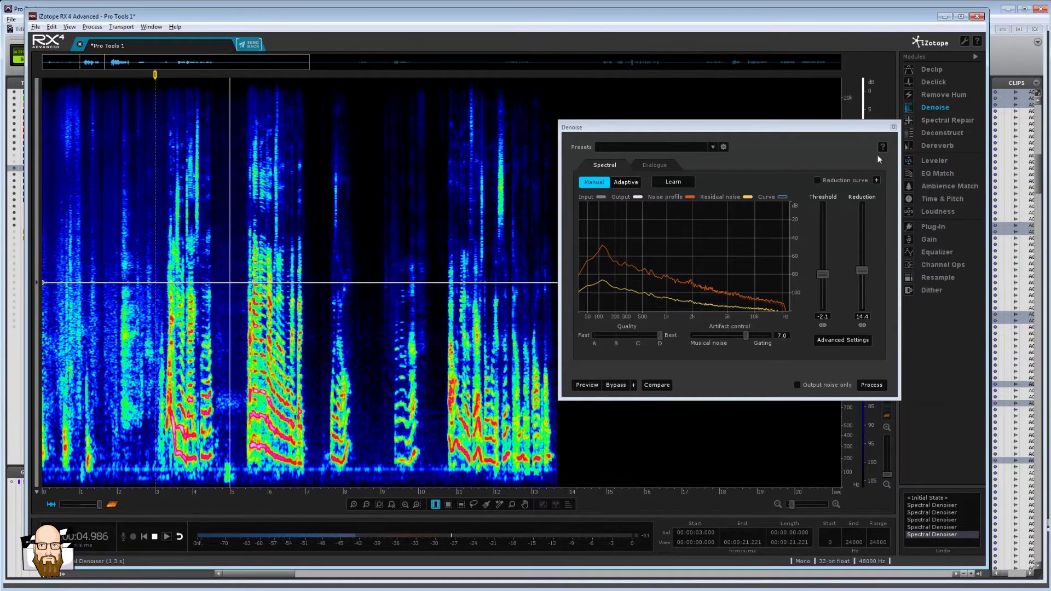
{"action": "left_click_drag", "start_coordinate": [853, 128], "coordinate": [839, 207]}
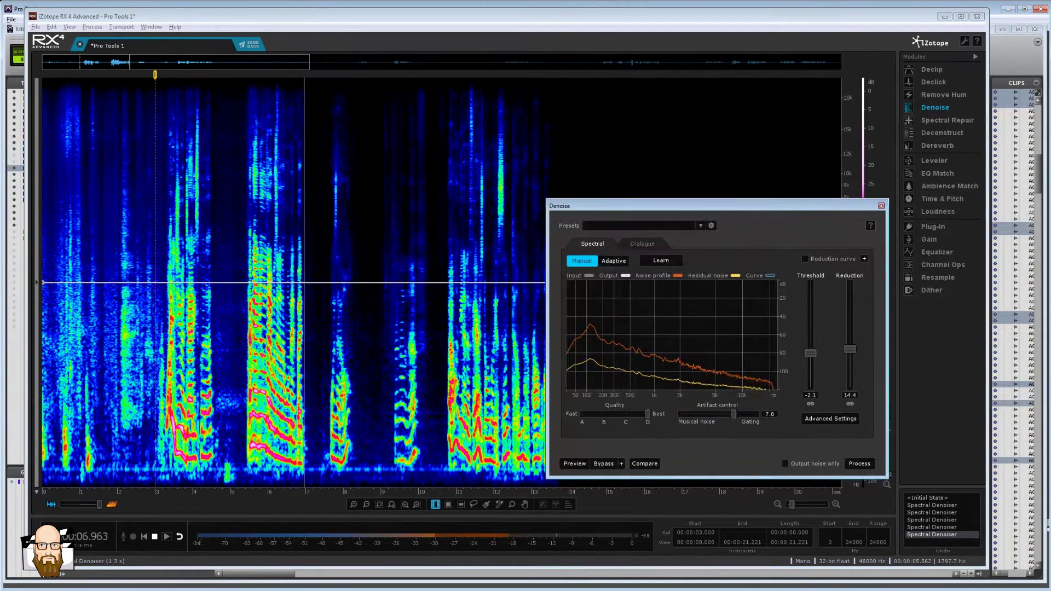
{"action": "left_click_drag", "start_coordinate": [239, 320], "coordinate": [310, 320]}
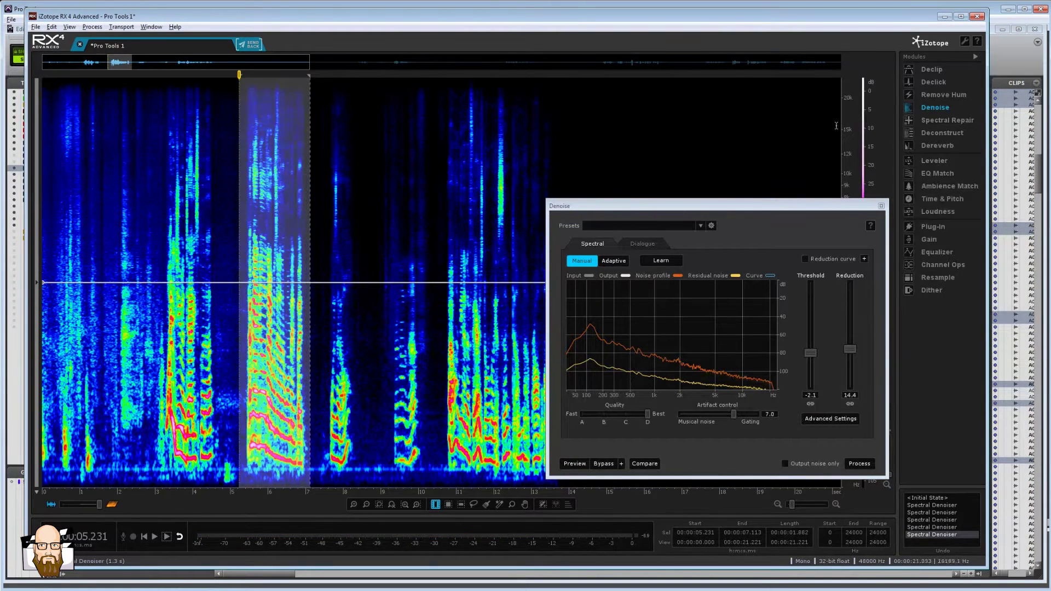
{"action": "left_click", "coordinate": [926, 84]}
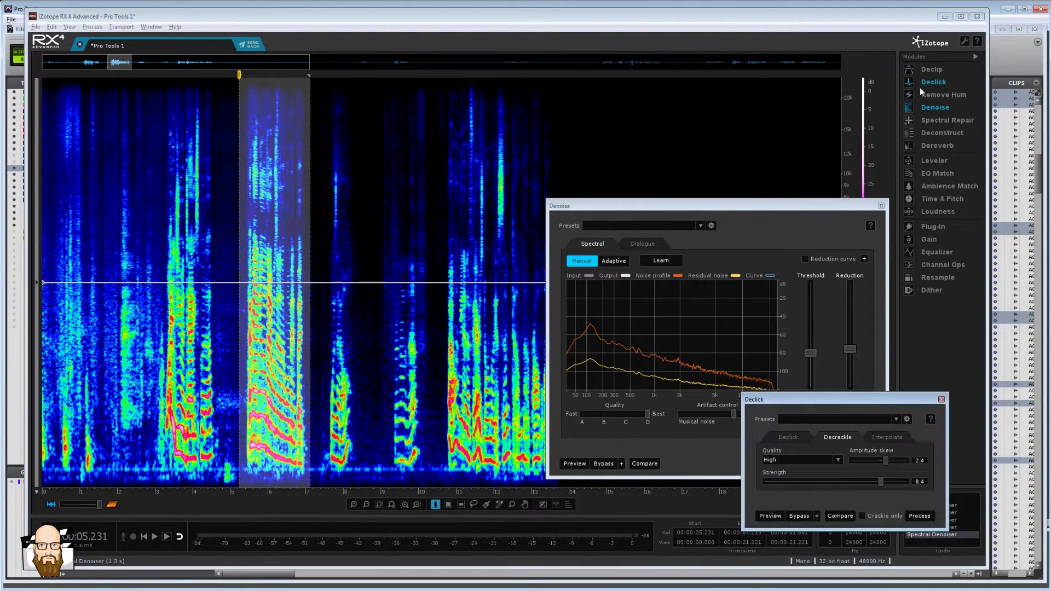
{"action": "left_click", "coordinate": [920, 517]}
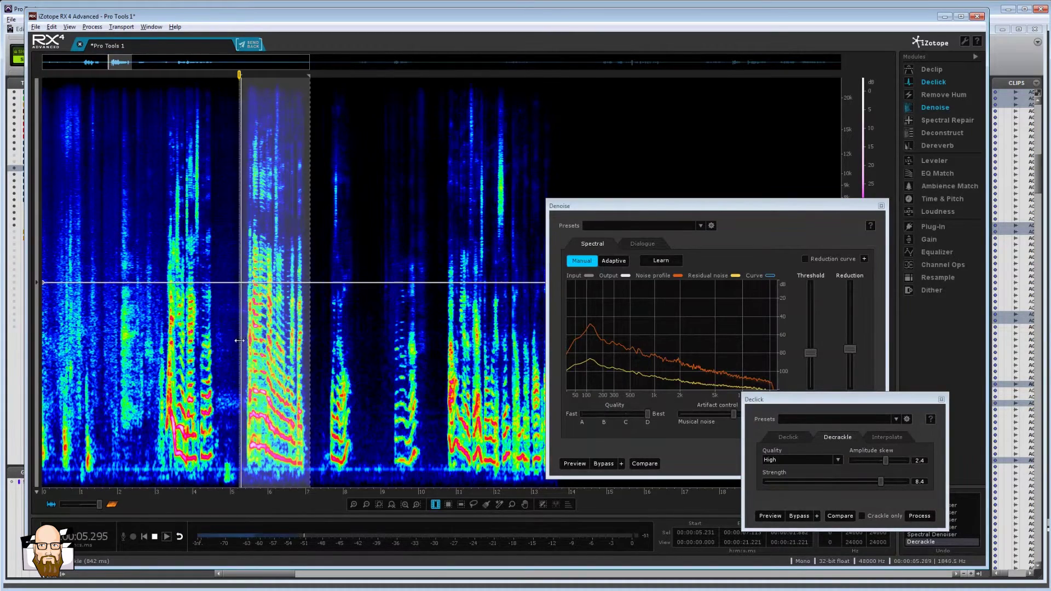
Step: Play the dialogue from about 3.1 s and 10.2 s, and decrackle the section from about 11.77 to 13.64 s
{"action": "left_click", "coordinate": [197, 338]}
{"action": "left_click", "coordinate": [158, 327]}
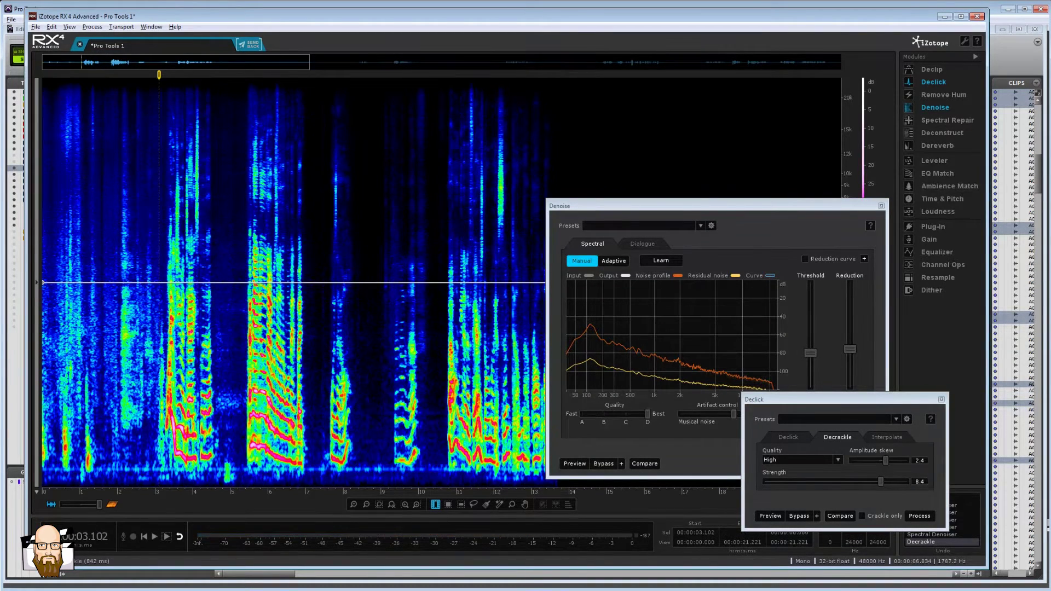
{"action": "key", "text": "space"}
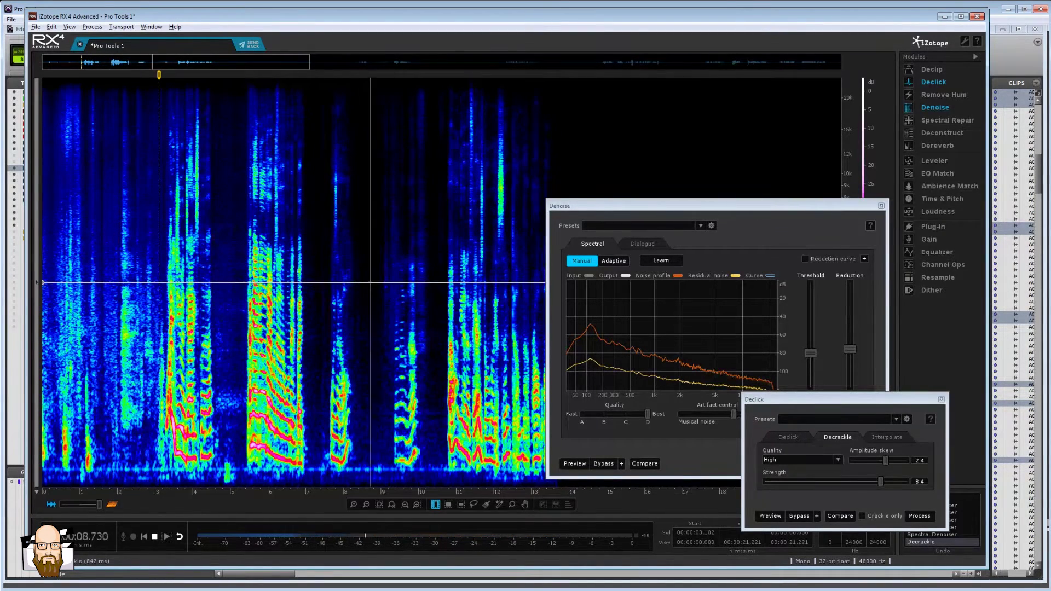
{"action": "left_click", "coordinate": [427, 388]}
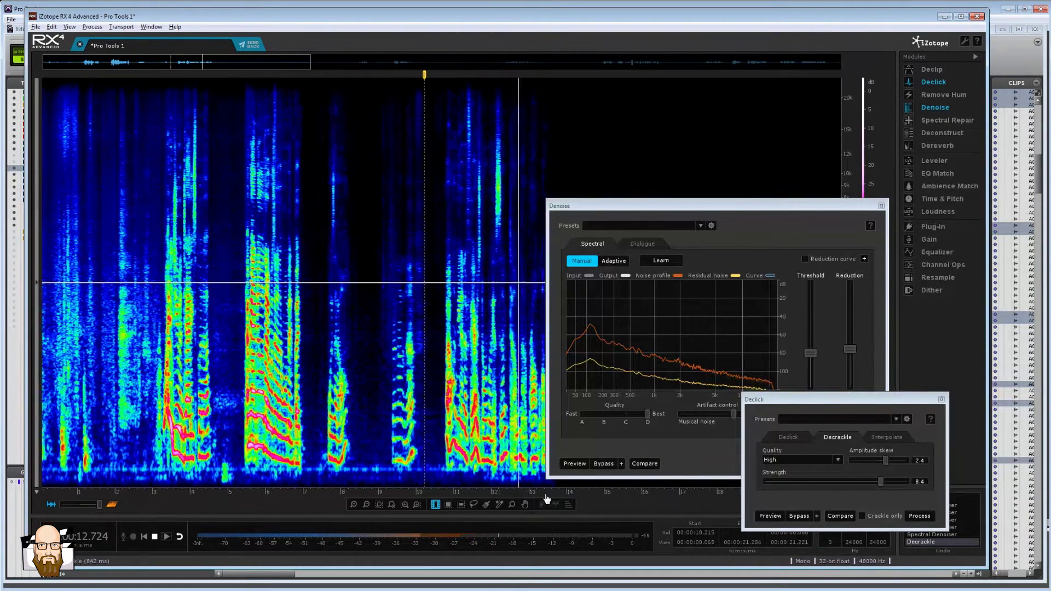
{"action": "left_click_drag", "start_coordinate": [547, 498], "coordinate": [235, 497]}
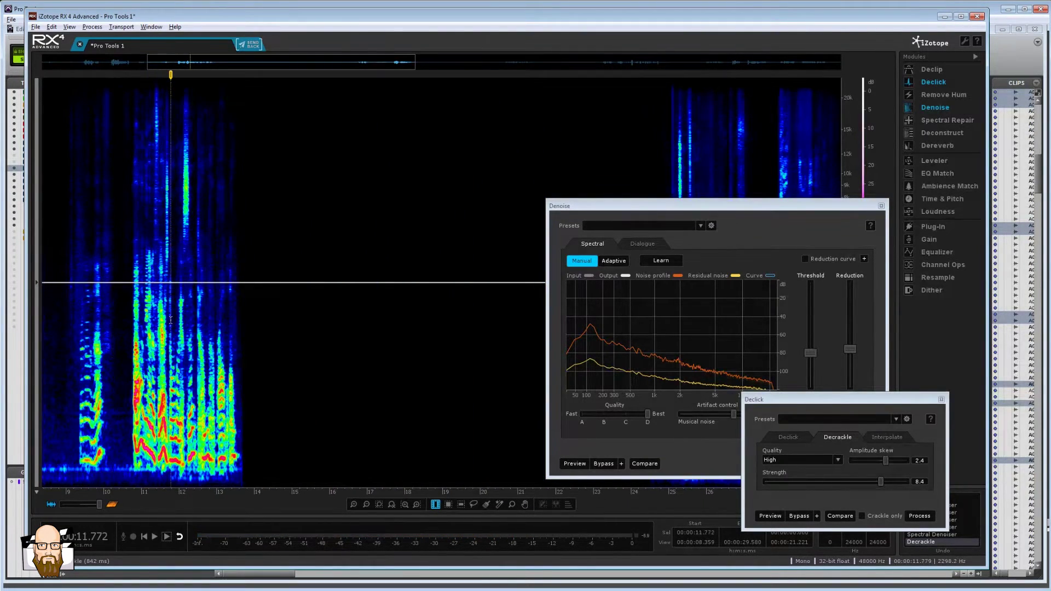
{"action": "left_click_drag", "start_coordinate": [171, 320], "coordinate": [241, 310]}
{"action": "left_click", "coordinate": [919, 516]}
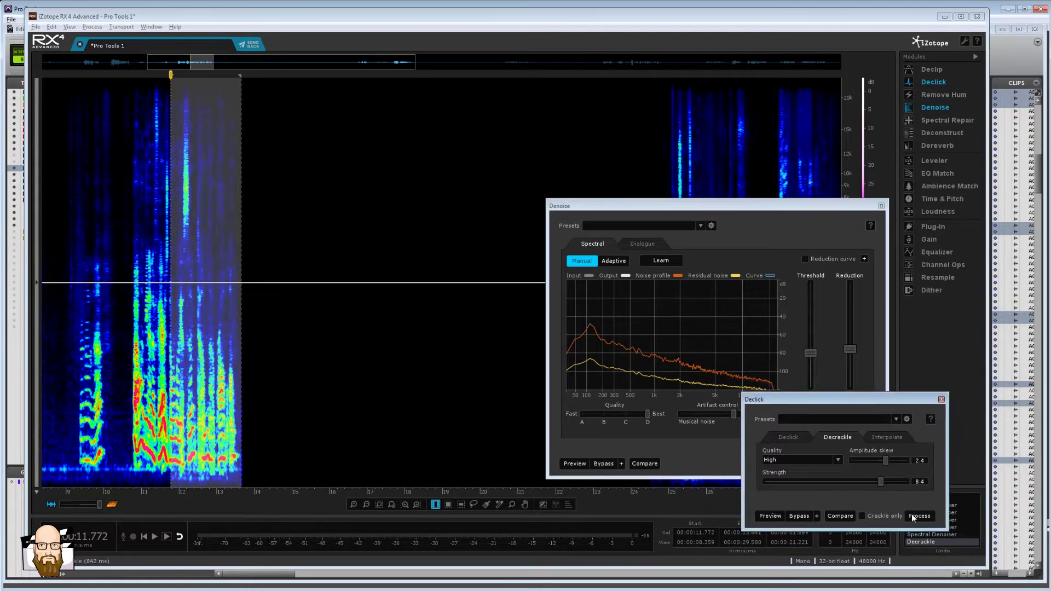
Step: Play the dialogue from about 10.6 s and decrackle the section from about 10.7 to 11.8 s
{"action": "left_click", "coordinate": [127, 329]}
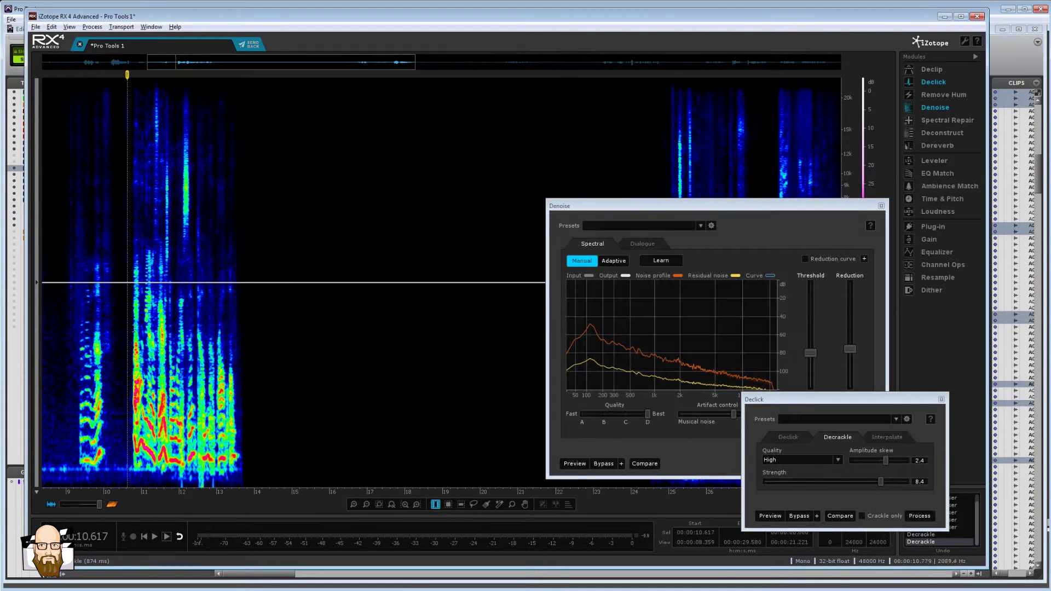
{"action": "key", "text": "space"}
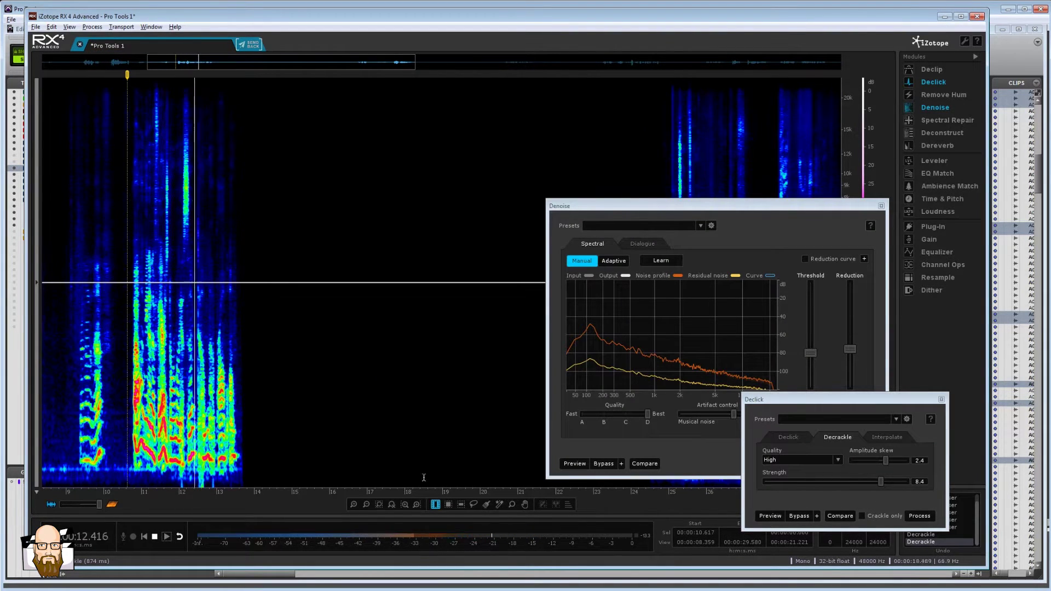
{"action": "key", "text": "space"}
{"action": "left_click_drag", "start_coordinate": [128, 313], "coordinate": [174, 323]}
{"action": "left_click", "coordinate": [918, 515]}
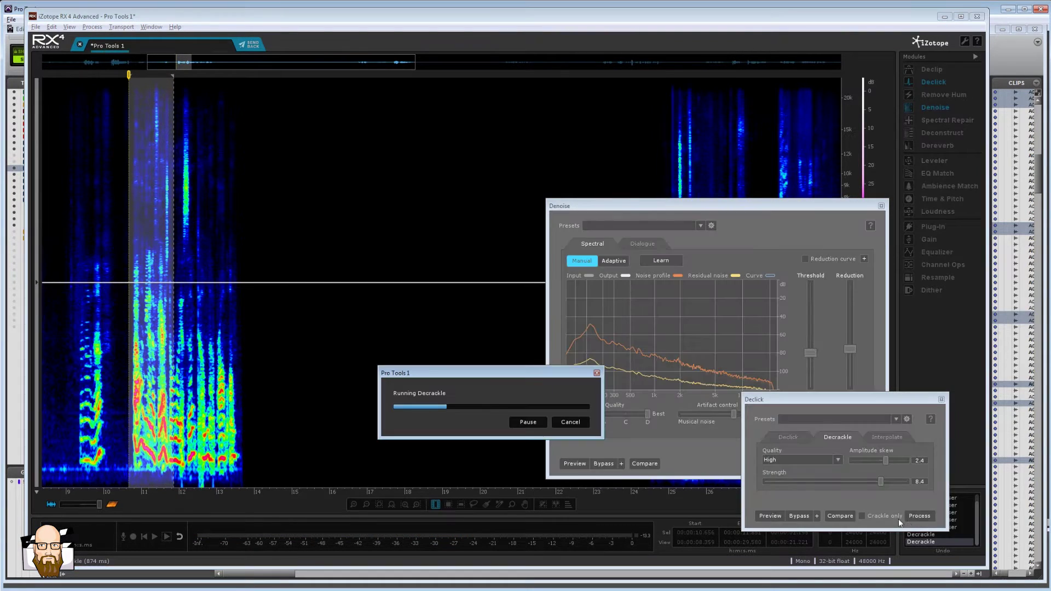
Step: Play the dialogue from about 24.8 s and decrackle the section from about 24.71 to 26.39 s
{"action": "left_click", "coordinate": [579, 488]}
{"action": "left_click_drag", "start_coordinate": [596, 497], "coordinate": [52, 487]}
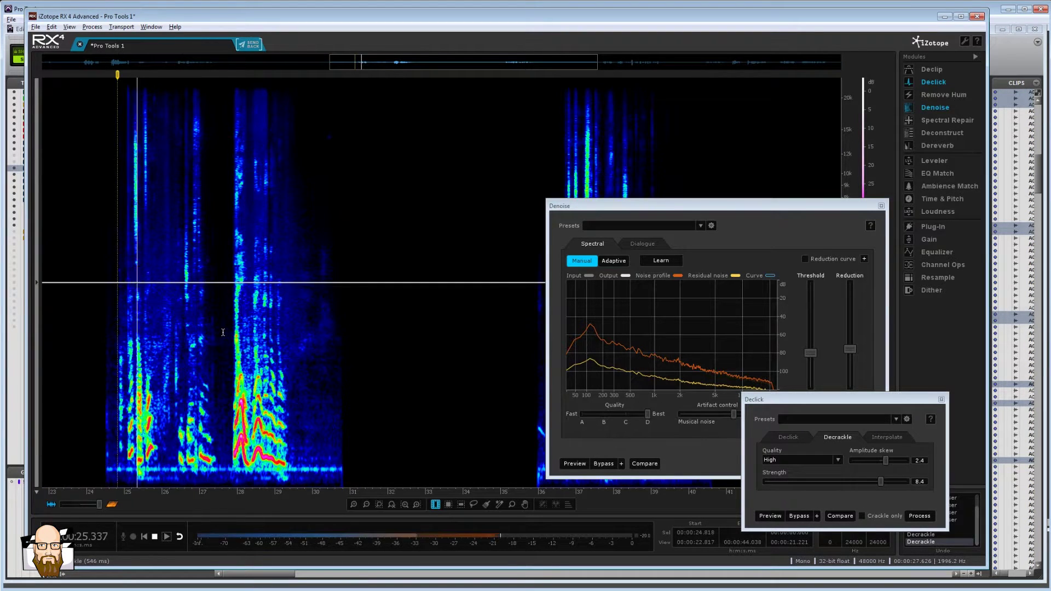
{"action": "key", "text": "space"}
{"action": "key", "text": "space"}
{"action": "key", "text": "space"}
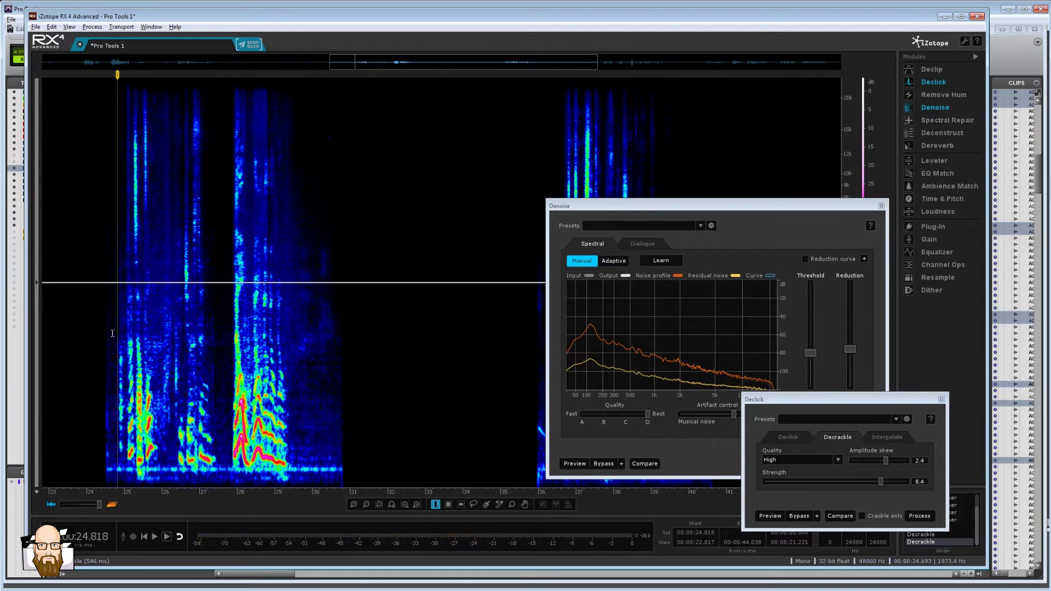
{"action": "left_click_drag", "start_coordinate": [114, 329], "coordinate": [177, 320]}
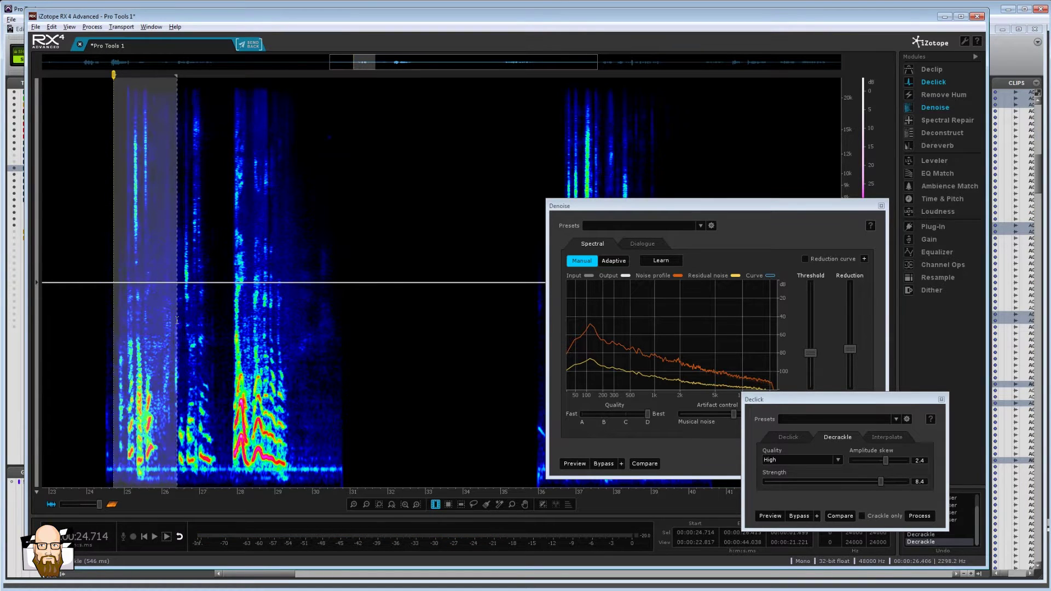
{"action": "left_click", "coordinate": [924, 518]}
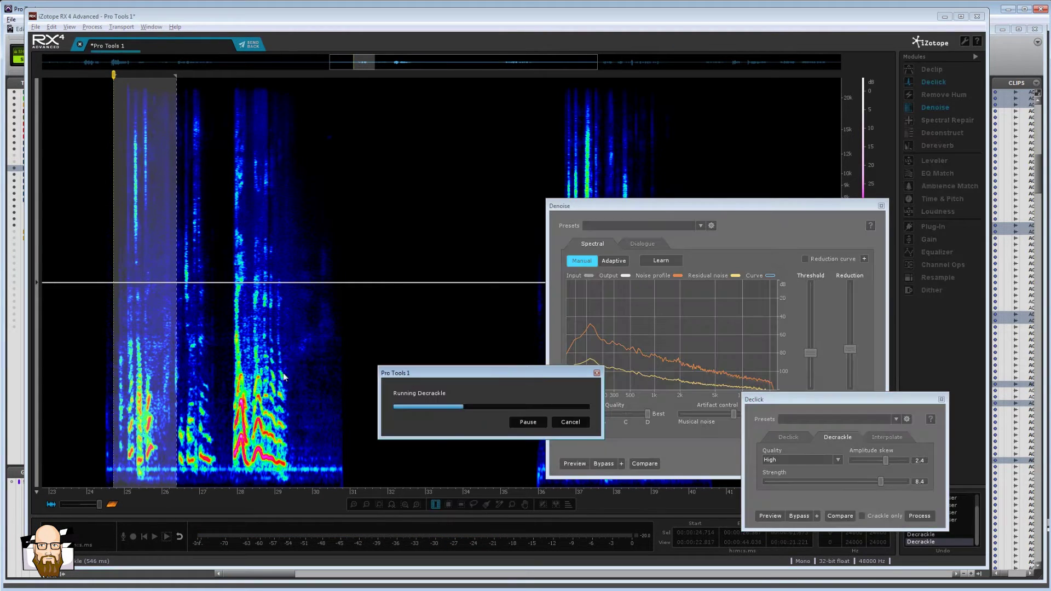
Step: Compare the passage near 25 s with and without decrackling by undoing Decrackle, playing the original and reapplying it
{"action": "left_click", "coordinate": [104, 305]}
{"action": "key", "text": "space"}
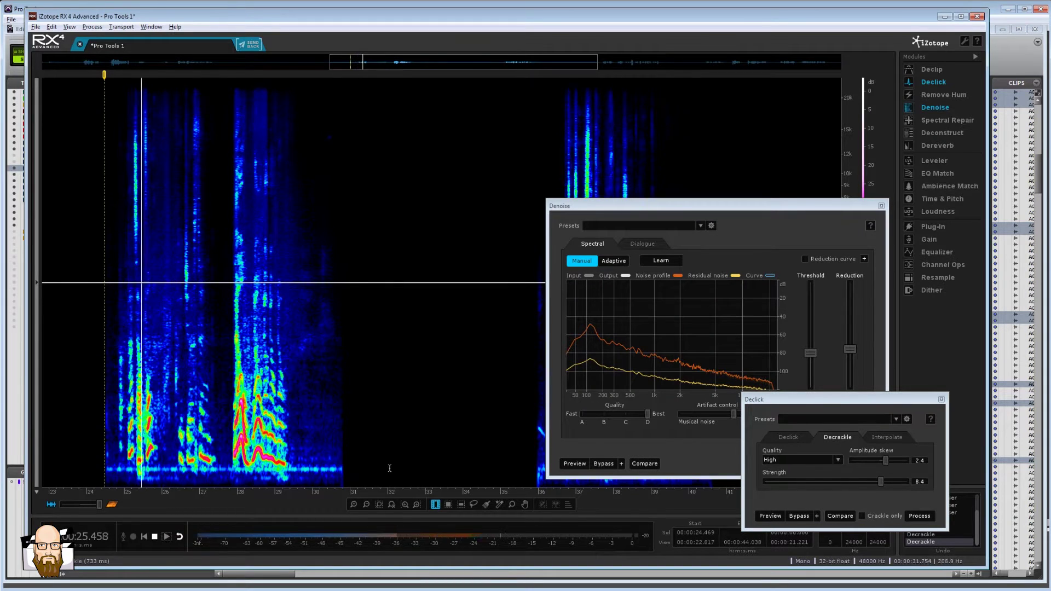
{"action": "key", "text": "ctrl+z"}
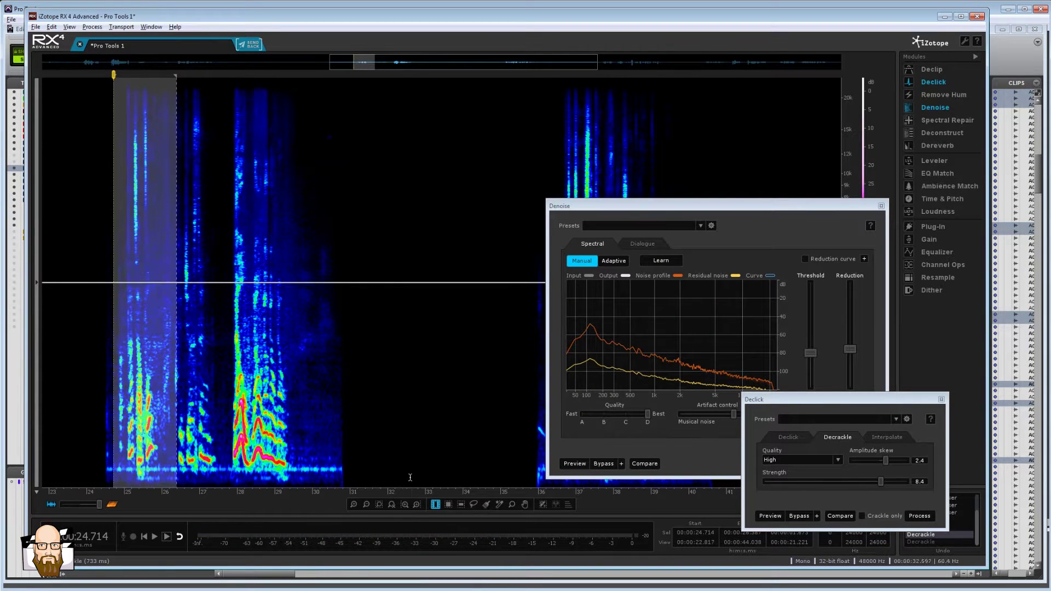
{"action": "key", "text": "space"}
{"action": "left_click", "coordinate": [917, 515]}
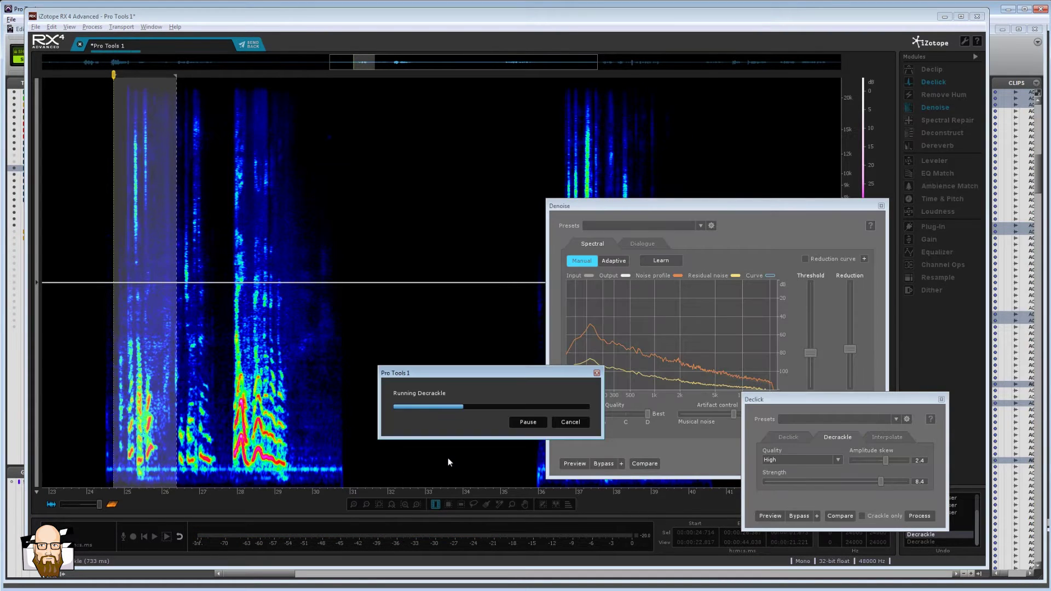
{"action": "key", "text": "space"}
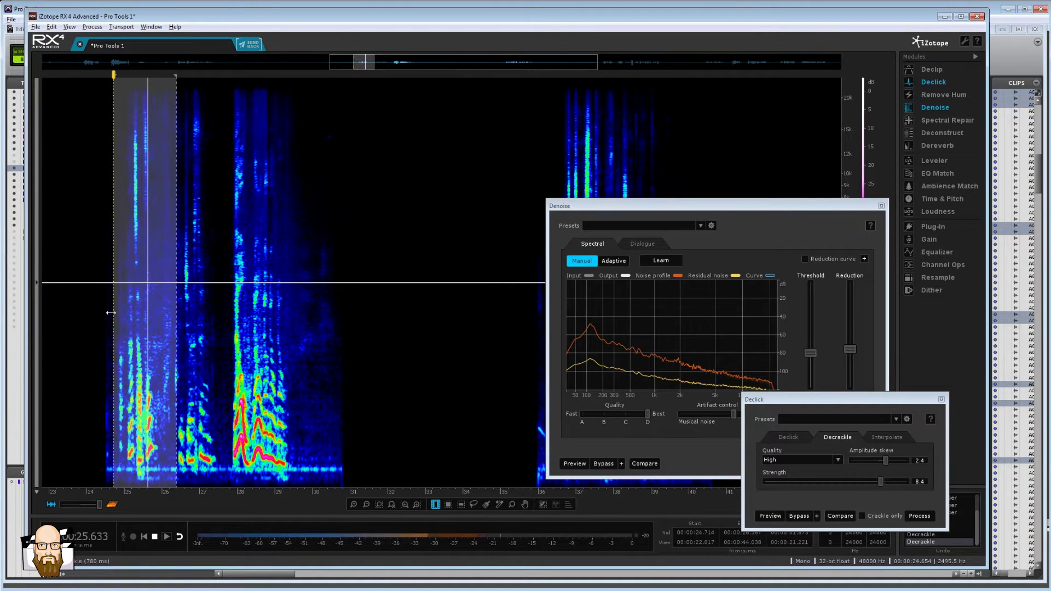
Step: Decrackle and play the dialogue from about 59.91 s to 1:02.79, and close the Declick and Denoise modules
{"action": "left_click", "coordinate": [157, 325]}
{"action": "key", "text": "space"}
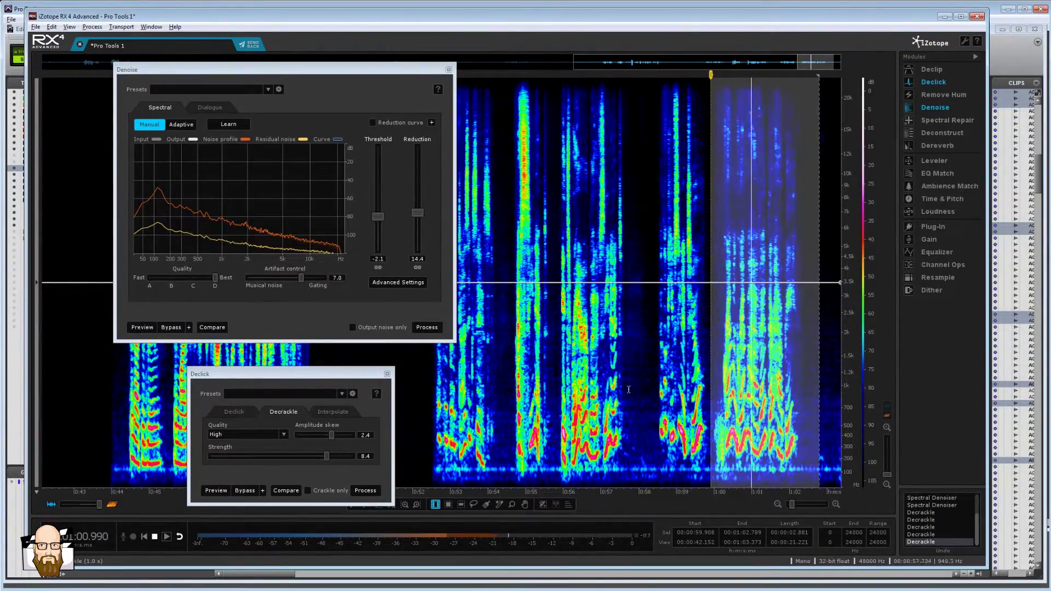
{"action": "left_click", "coordinate": [639, 319]}
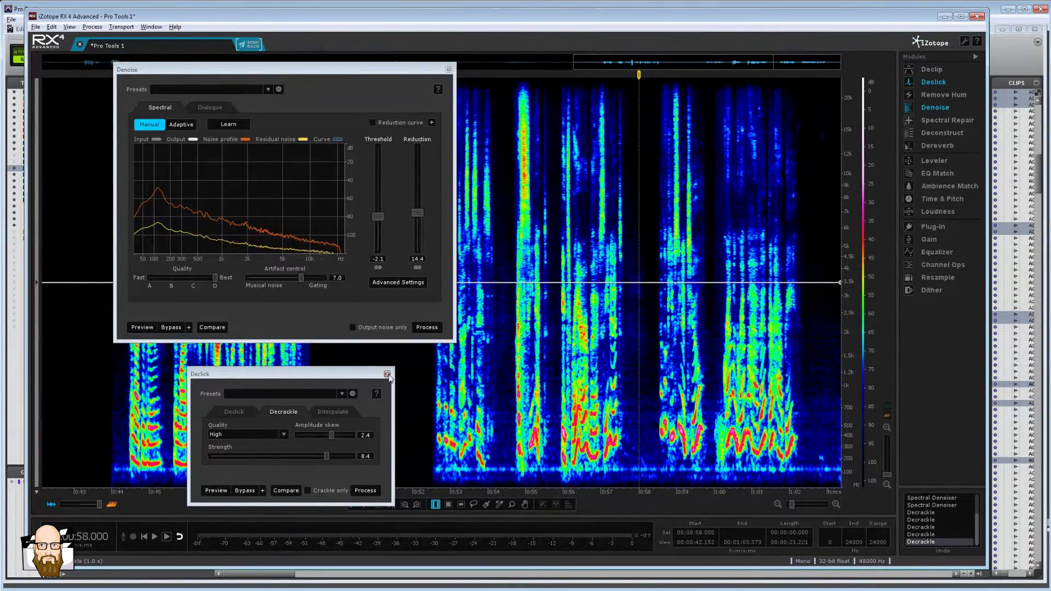
{"action": "left_click", "coordinate": [387, 375]}
{"action": "left_click", "coordinate": [448, 70]}
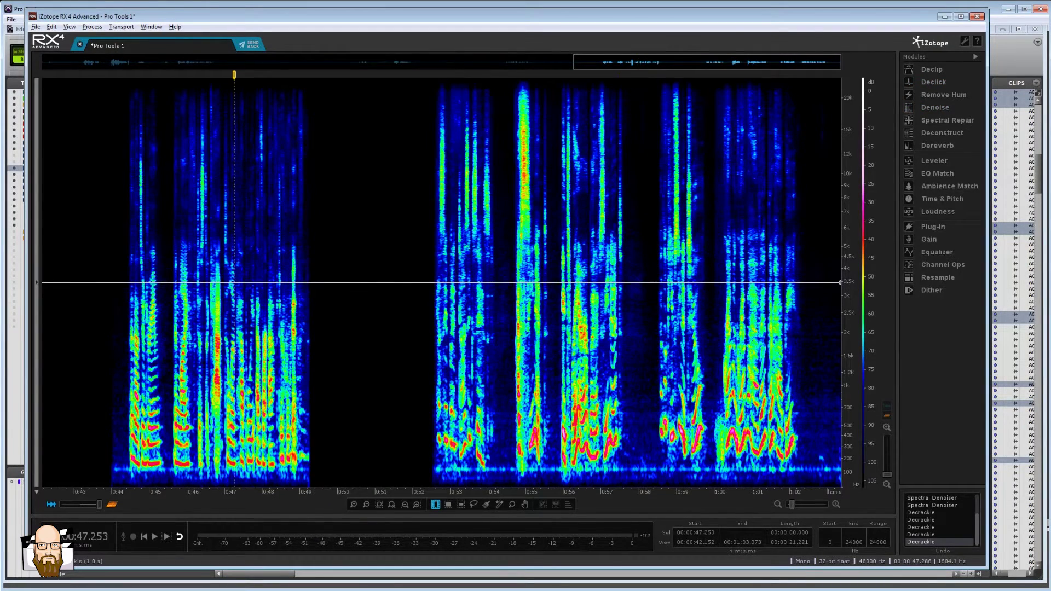
Step: Lower the clip gain over the first 3.31 s, ramping back up from about 2.6 s, and play from about 1.9 s
{"action": "key", "text": "Home"}
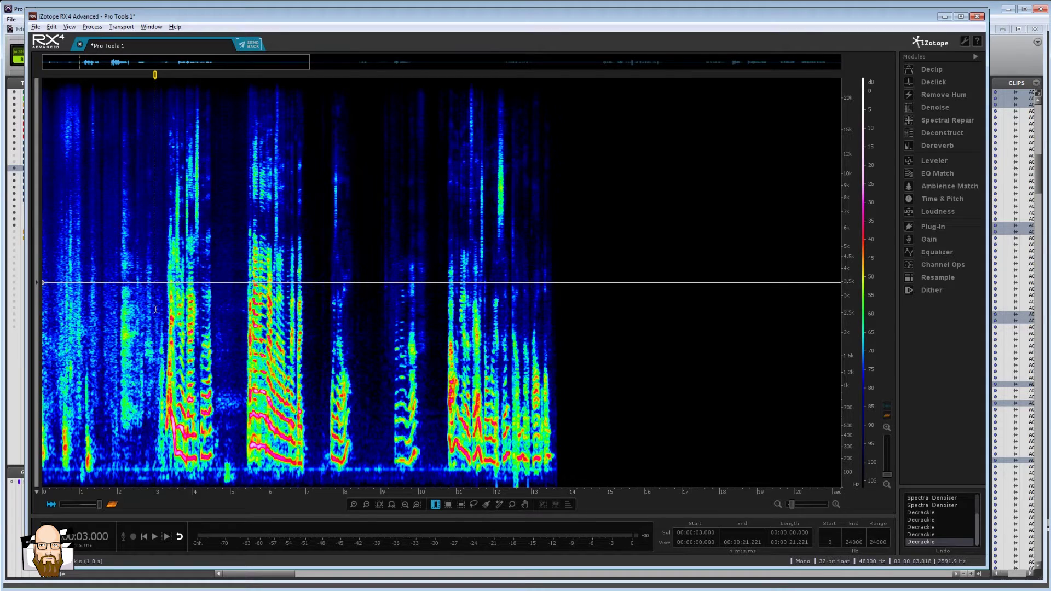
{"action": "key", "text": "space"}
{"action": "key", "text": "shift+Home"}
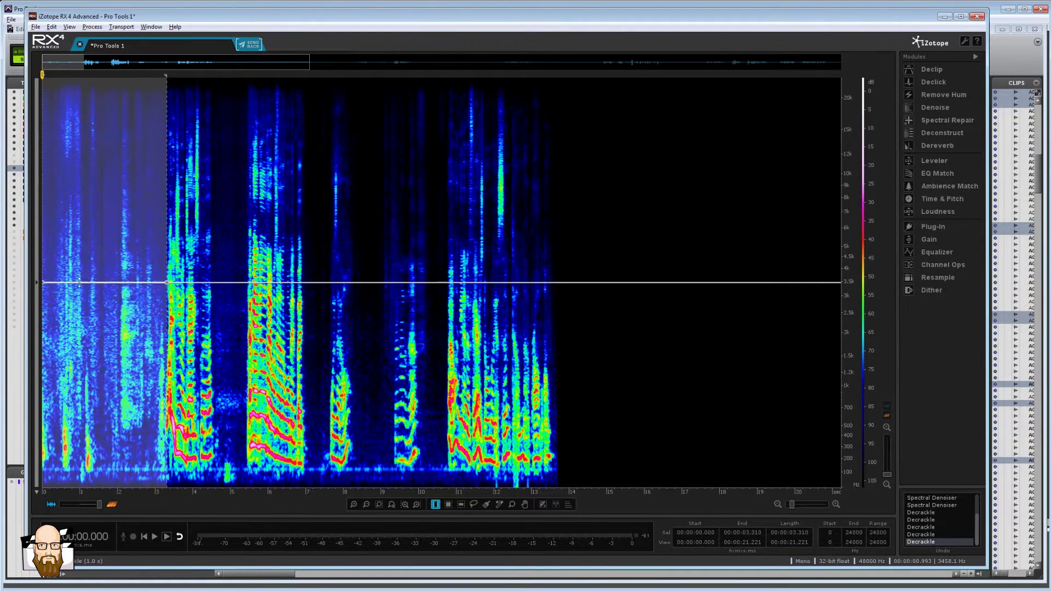
{"action": "left_click_drag", "start_coordinate": [79, 282], "coordinate": [140, 390]}
{"action": "left_click", "coordinate": [113, 353]}
{"action": "key", "text": "space"}
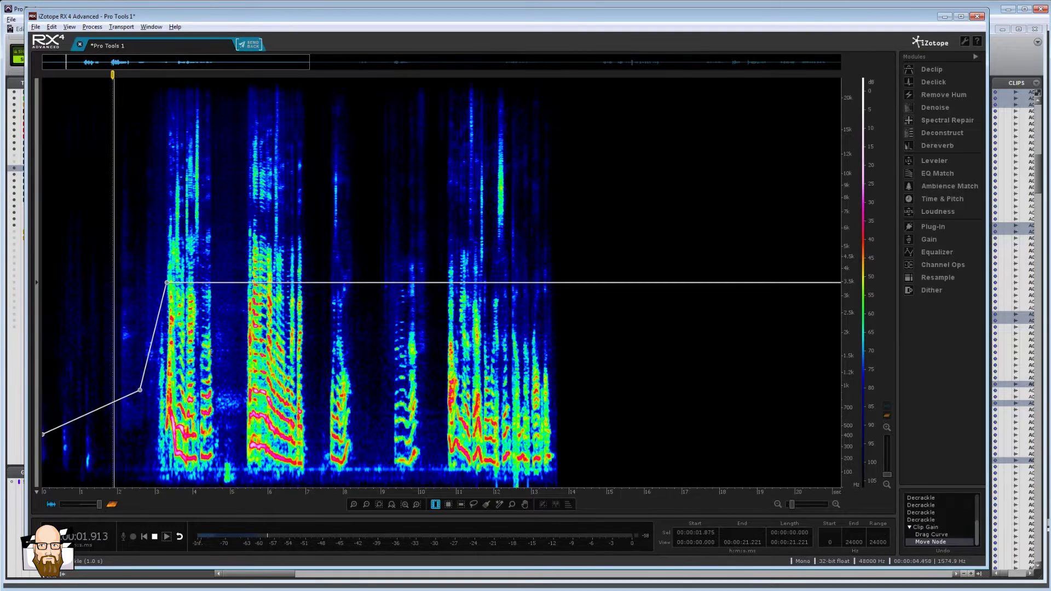
Step: Lower the clip gain in the pause from about 4.6 to 5.6 s, ramping at both ends, and play from about 4.4 s
{"action": "left_click", "coordinate": [214, 352]}
{"action": "left_click_drag", "start_coordinate": [214, 352], "coordinate": [244, 352]}
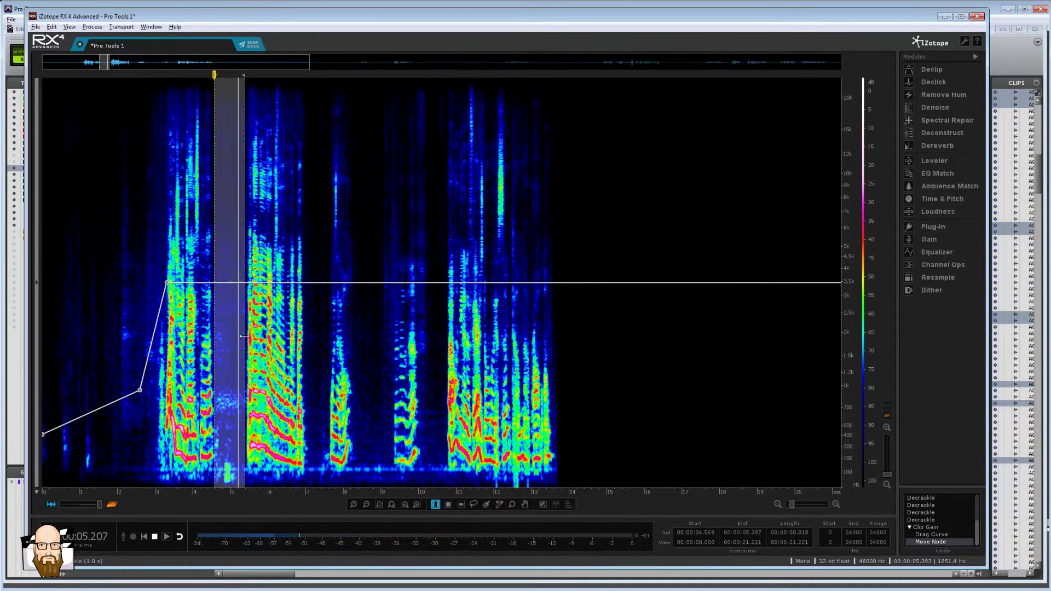
{"action": "left_click_drag", "start_coordinate": [224, 283], "coordinate": [231, 361]}
{"action": "left_click", "coordinate": [192, 345]}
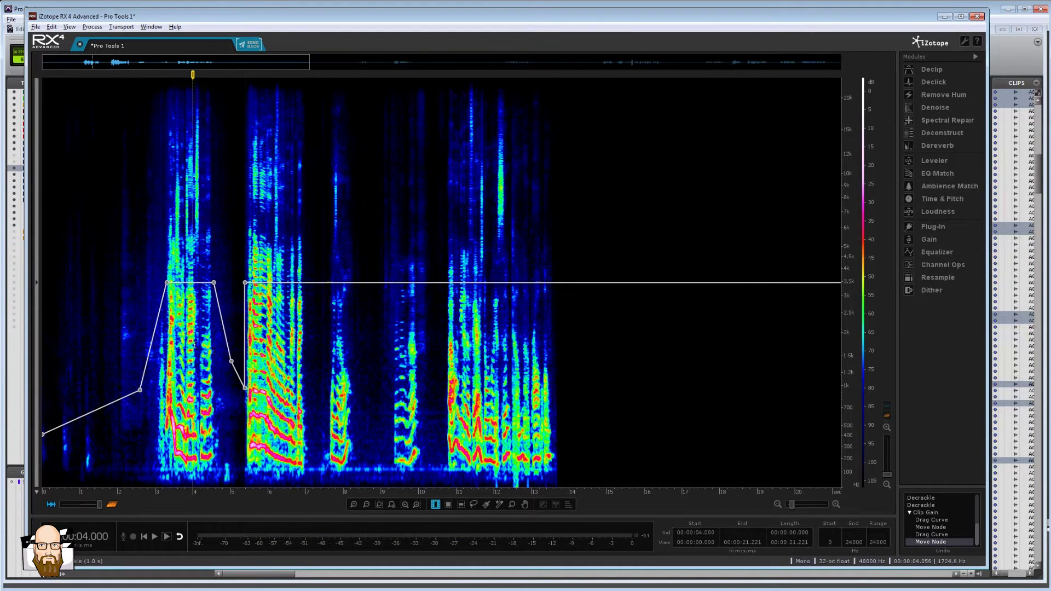
{"action": "key", "text": "space"}
{"action": "left_click_drag", "start_coordinate": [245, 282], "coordinate": [252, 283]}
{"action": "left_click", "coordinate": [209, 345]}
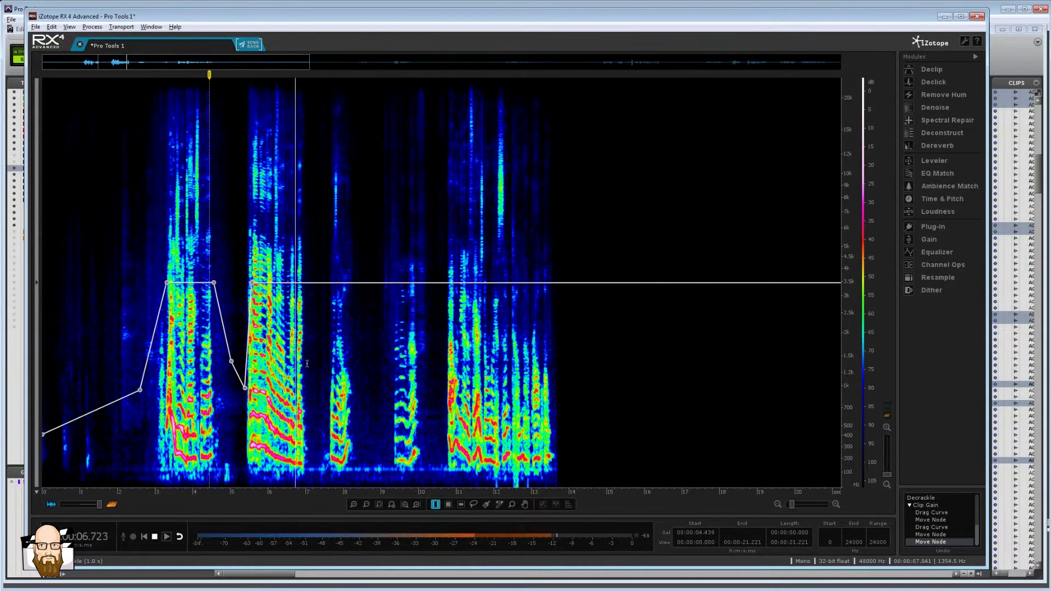
Step: Lower the clip gain in the pause from about 7.0 to 7.6 s, sloping down from its start
{"action": "left_click_drag", "start_coordinate": [305, 345], "coordinate": [329, 345]}
{"action": "left_click_drag", "start_coordinate": [316, 283], "coordinate": [316, 348]}
{"action": "left_click_drag", "start_coordinate": [306, 348], "coordinate": [314, 342]}
Step: Lower the clip gain up to about 9.3 s, ramping down from about 8 s, and play from about 8 s
{"action": "left_click_drag", "start_coordinate": [356, 344], "coordinate": [392, 345]}
{"action": "left_click_drag", "start_coordinate": [375, 282], "coordinate": [375, 363]}
{"action": "left_click_drag", "start_coordinate": [356, 364], "coordinate": [364, 338]}
{"action": "left_click", "coordinate": [342, 345]}
{"action": "key", "text": "space"}
{"action": "left_click_drag", "start_coordinate": [356, 283], "coordinate": [343, 286]}
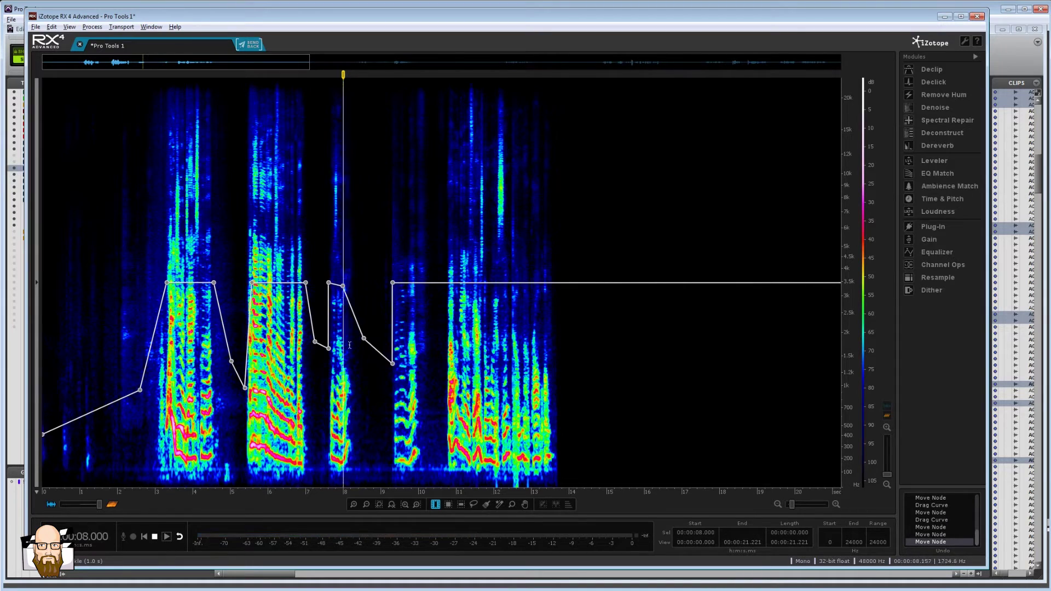
Step: Play the passage from about 8 to 10.7 s and examine the short sound between the neighbouring dialogue lines
{"action": "left_click", "coordinate": [386, 350]}
{"action": "key", "text": "space"}
{"action": "key", "text": "space"}
{"action": "left_click", "coordinate": [442, 345]}
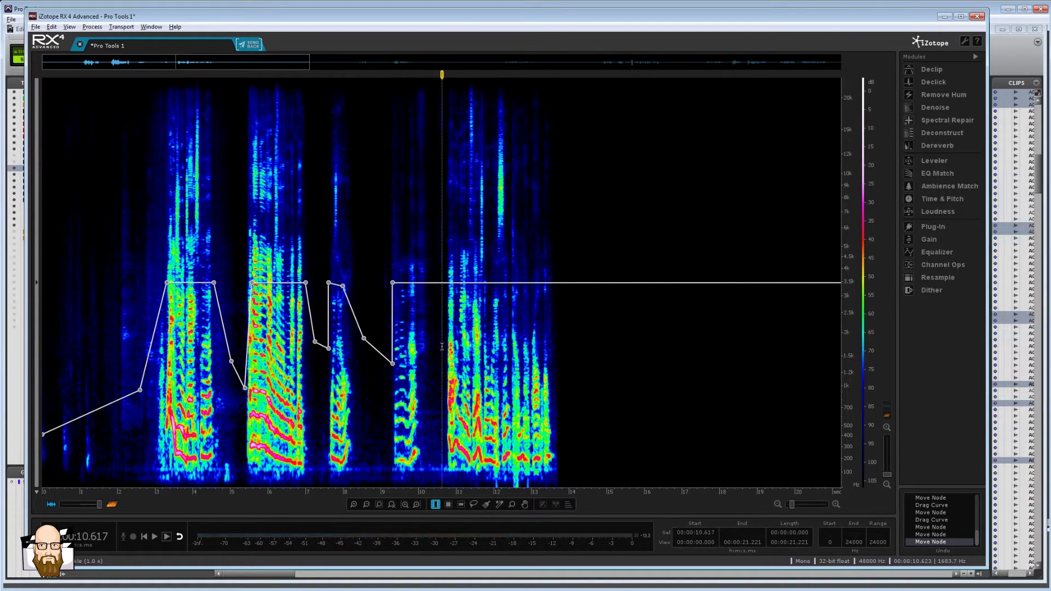
{"action": "left_click", "coordinate": [447, 342]}
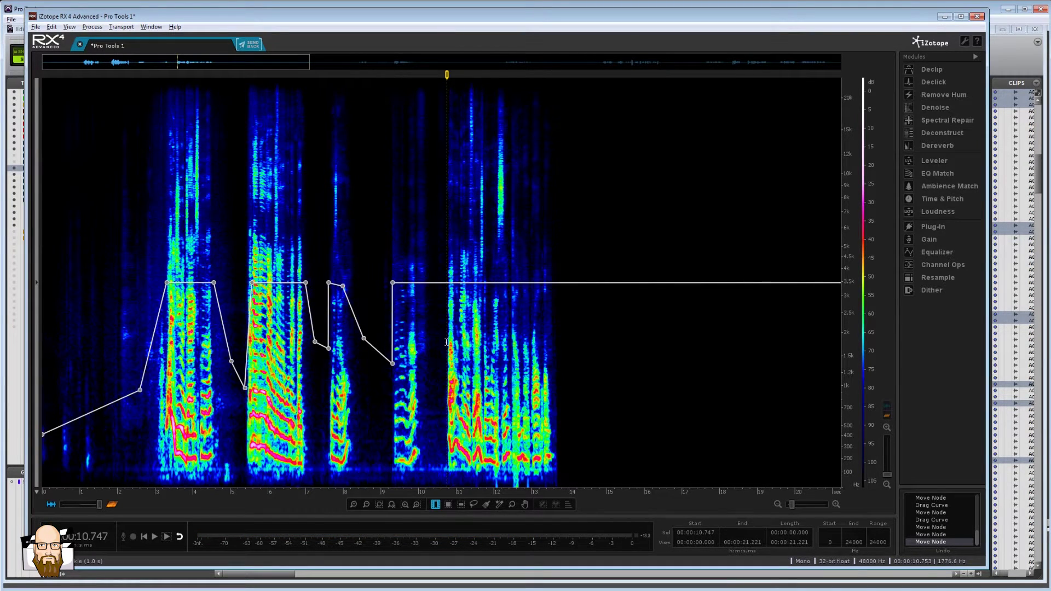
{"action": "left_click_drag", "start_coordinate": [447, 342], "coordinate": [368, 323]}
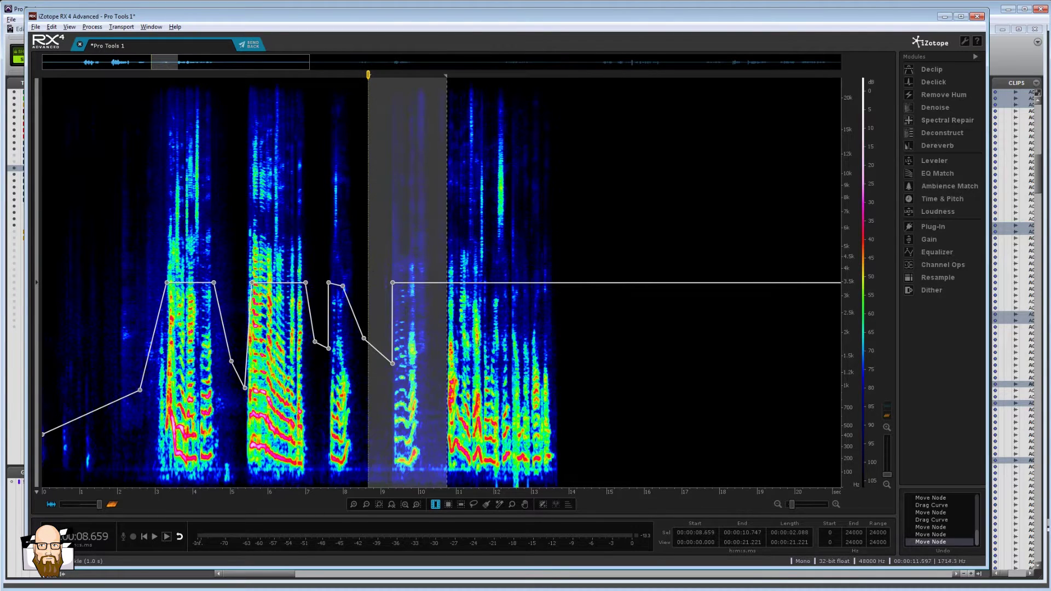
{"action": "left_click", "coordinate": [350, 367]}
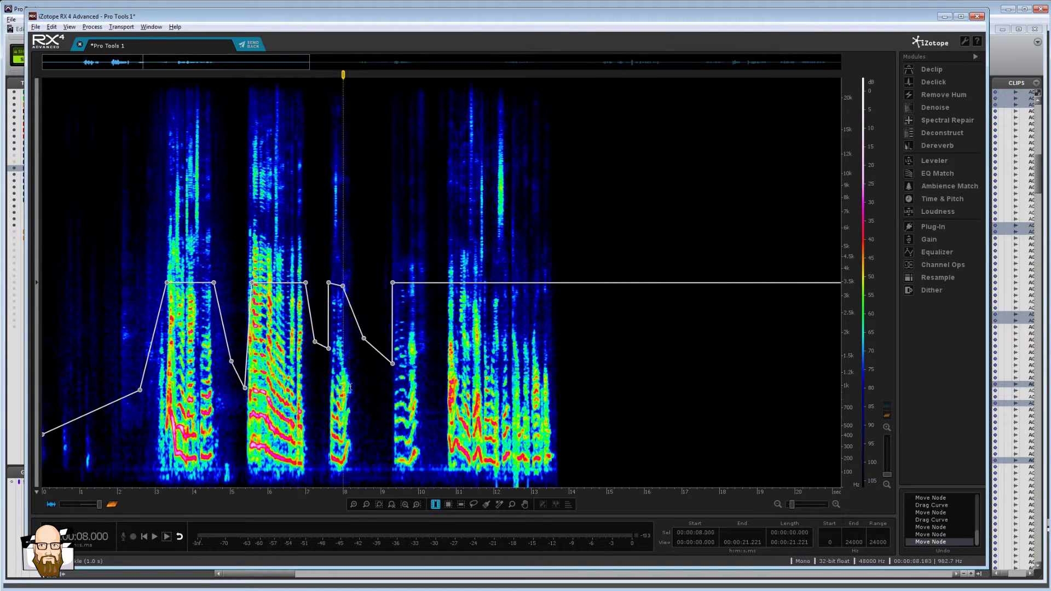
{"action": "key", "text": "space"}
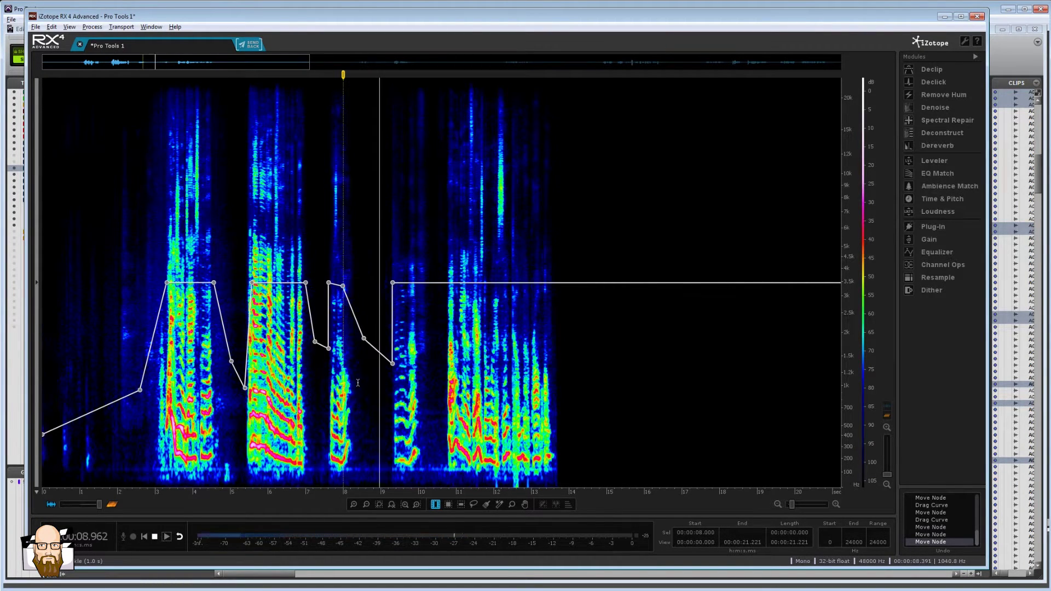
Step: Drop the clip gain to its minimum from about 9.0 to 10.74 s, ramping down from about 8 s, and play both transitions
{"action": "left_click_drag", "start_coordinate": [381, 383], "coordinate": [441, 375]}
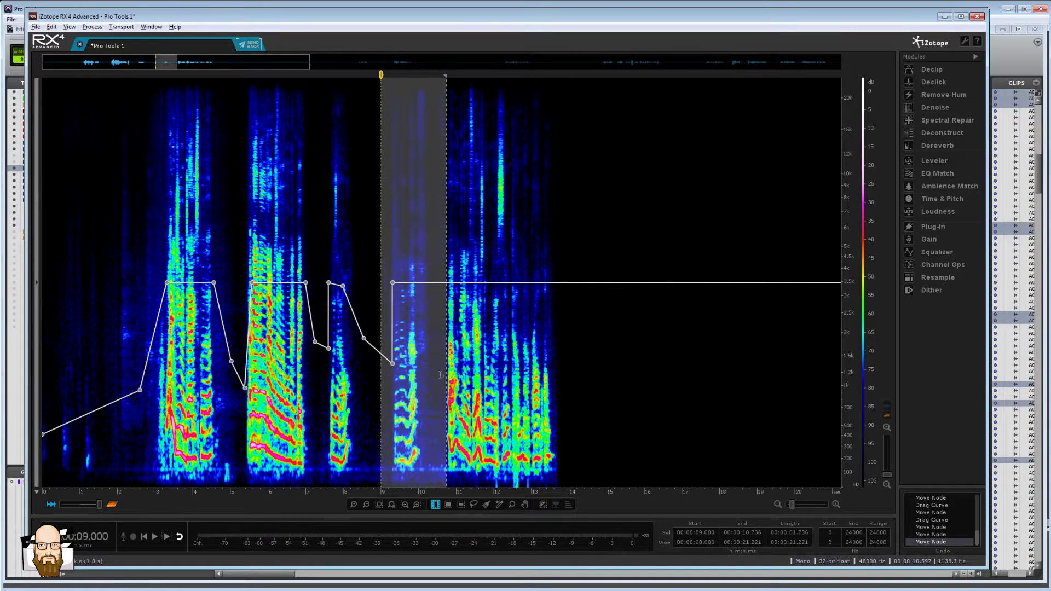
{"action": "left_click_drag", "start_coordinate": [436, 289], "coordinate": [435, 485]}
{"action": "left_click", "coordinate": [358, 356]}
{"action": "left_click", "coordinate": [378, 360]}
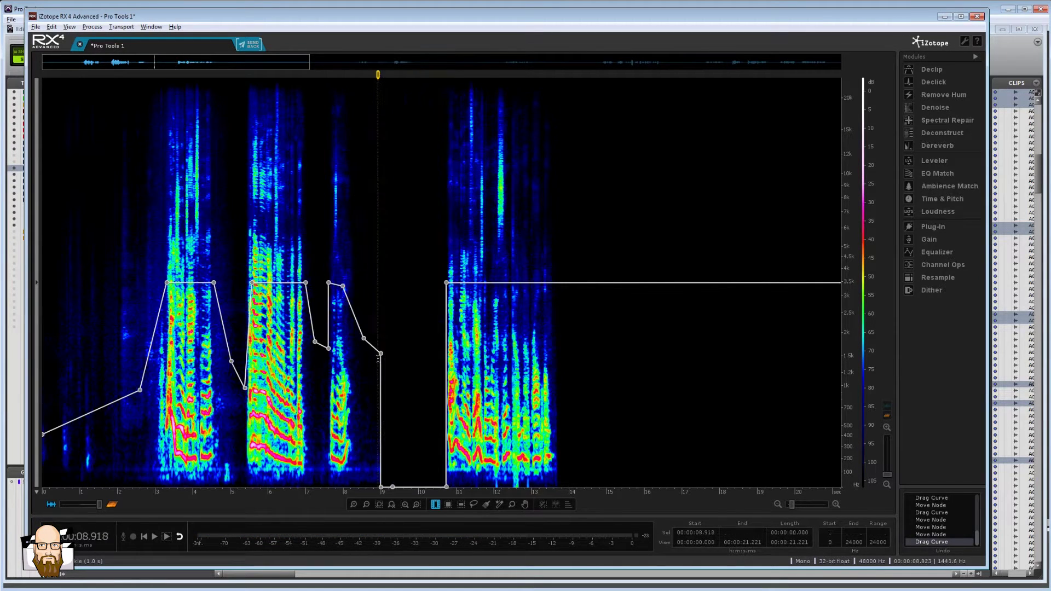
{"action": "left_click_drag", "start_coordinate": [365, 337], "coordinate": [350, 343]}
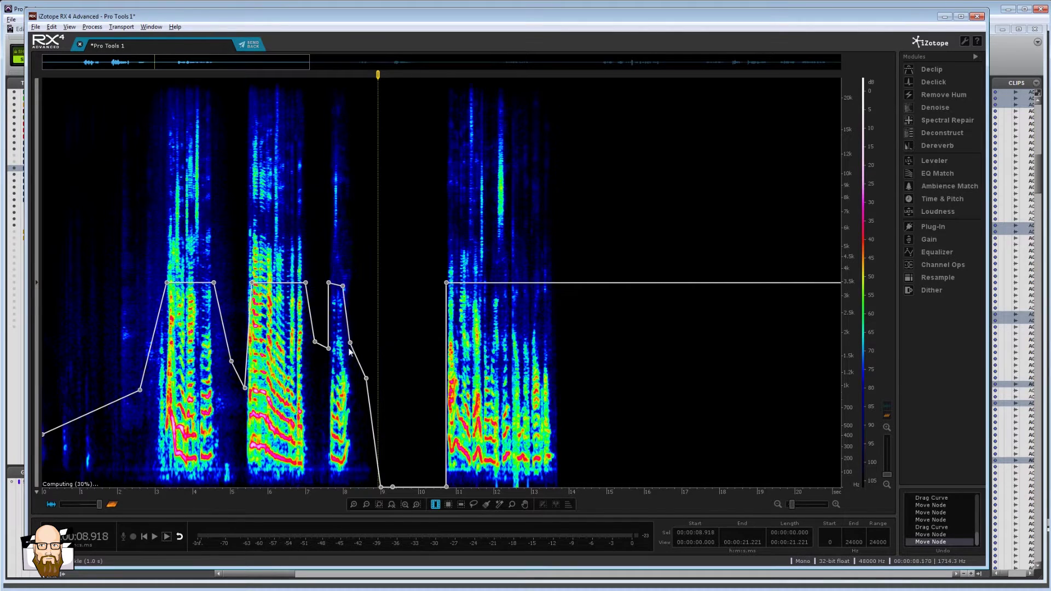
{"action": "left_click", "coordinate": [329, 378]}
{"action": "key", "text": "space"}
{"action": "left_click", "coordinate": [379, 483]}
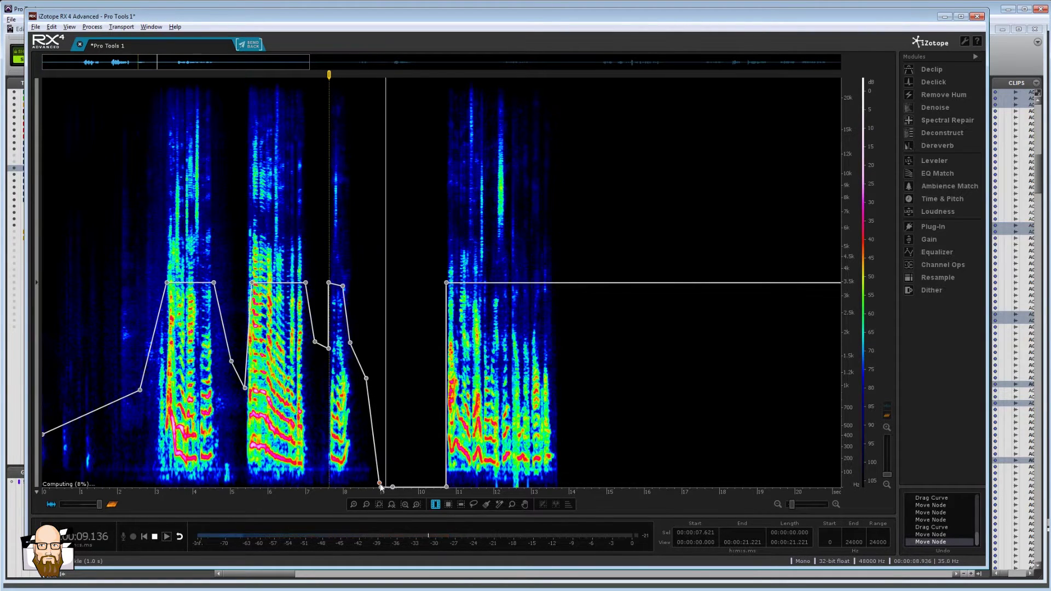
{"action": "left_click", "coordinate": [423, 372]}
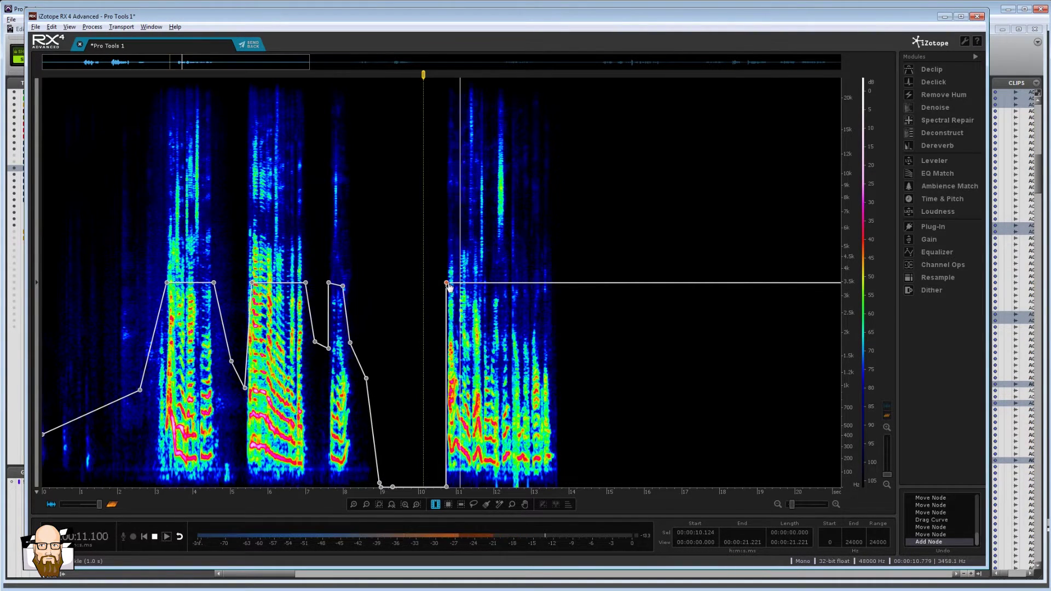
{"action": "left_click_drag", "start_coordinate": [446, 283], "coordinate": [449, 283]}
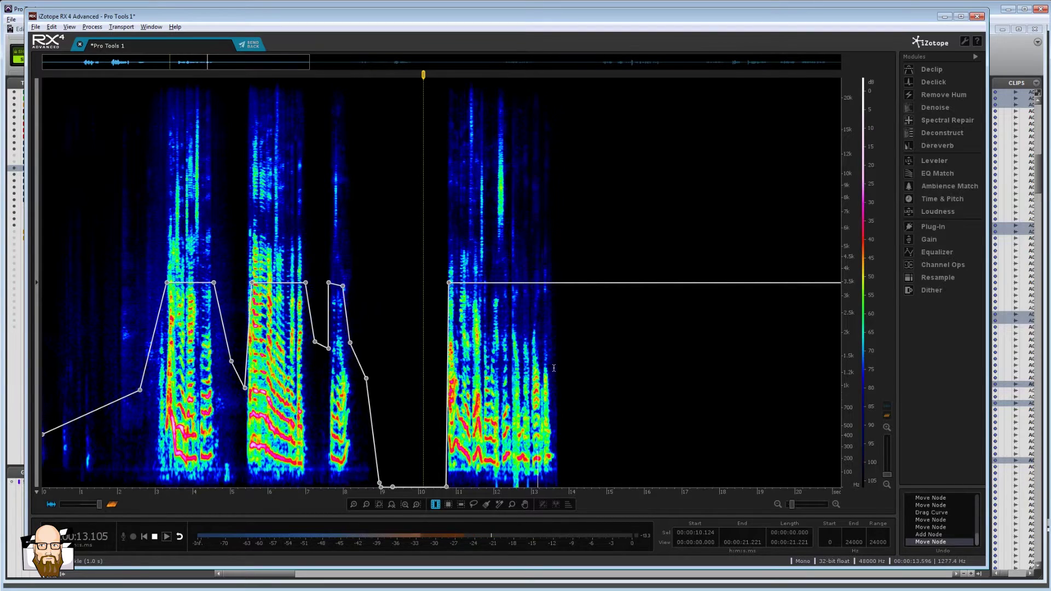
Step: Fade the clip gain to its minimum from about 13.4 s, hold it until about 16 s, and play the fade from about 12.3 s
{"action": "key", "text": "space"}
{"action": "left_click_drag", "start_coordinate": [550, 366], "coordinate": [645, 340]}
{"action": "left_click_drag", "start_coordinate": [601, 289], "coordinate": [564, 487]}
{"action": "left_click", "coordinate": [521, 355]}
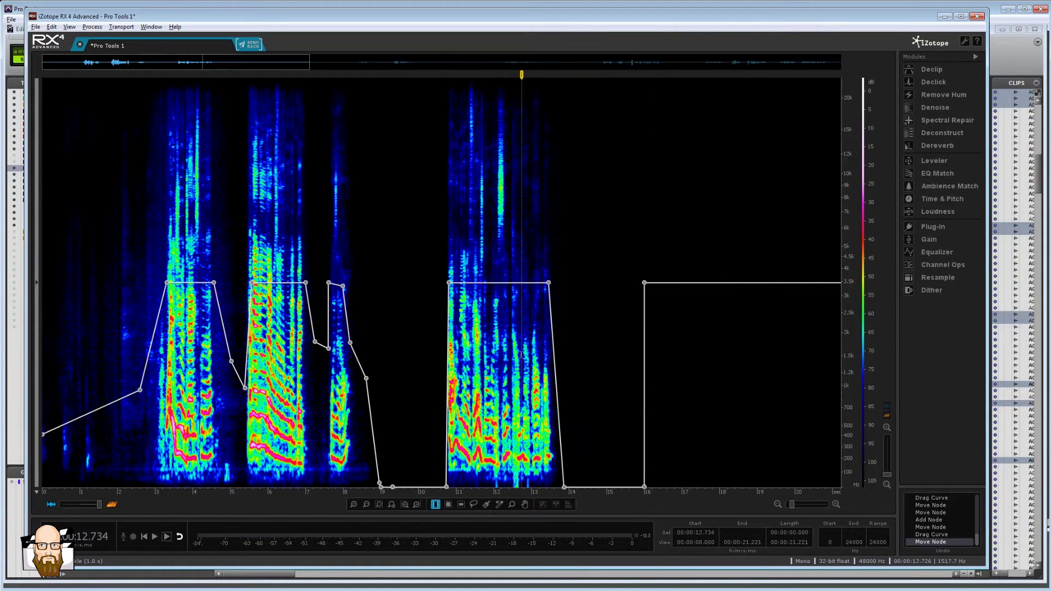
{"action": "left_click_drag", "start_coordinate": [678, 497], "coordinate": [473, 494]}
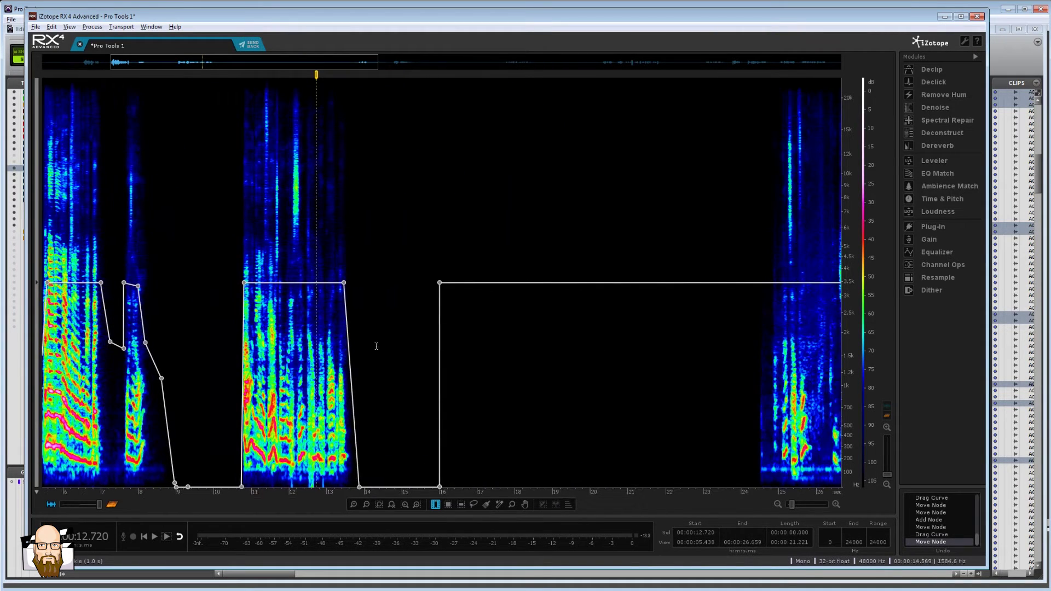
{"action": "key", "text": "space"}
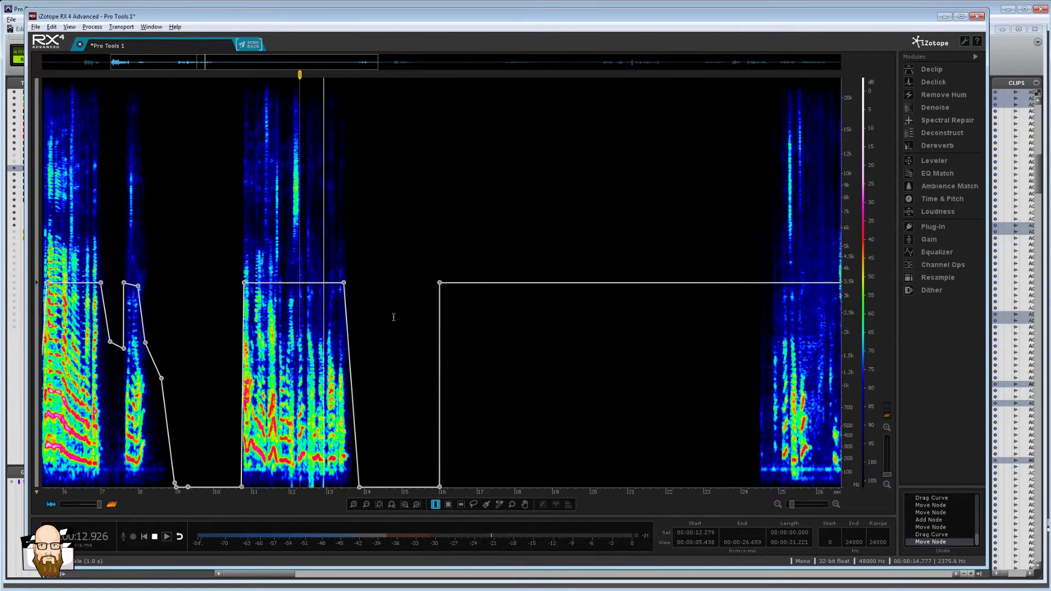
Step: Lower the clip gain from about 23.7 s, ramp it back up by about 25.1 s, and play from about 24.45 s
{"action": "left_click", "coordinate": [767, 358]}
{"action": "left_click", "coordinate": [759, 378]}
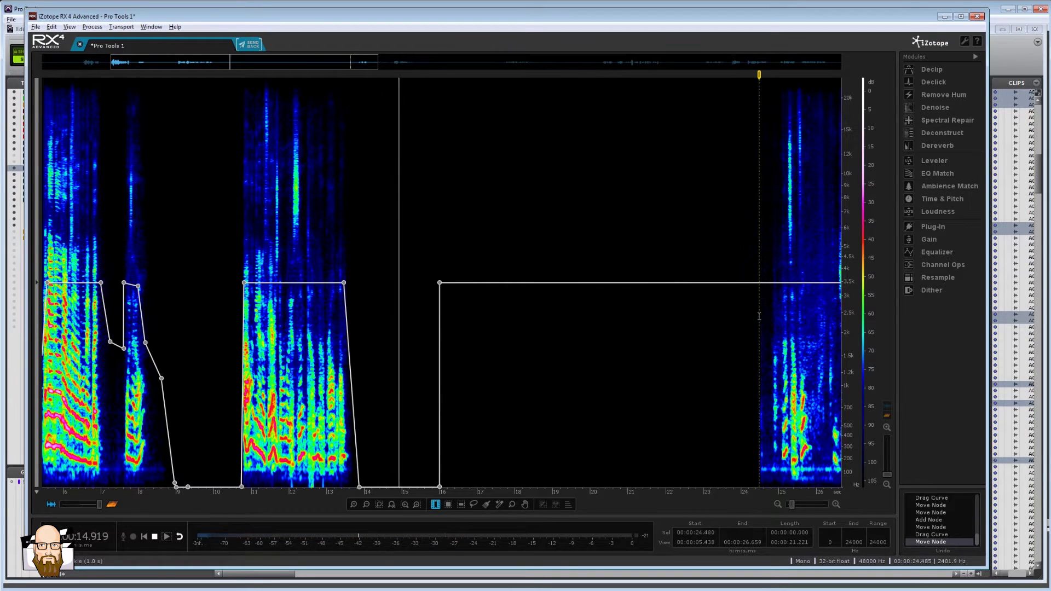
{"action": "key", "text": "space"}
{"action": "left_click_drag", "start_coordinate": [789, 498], "coordinate": [523, 498]}
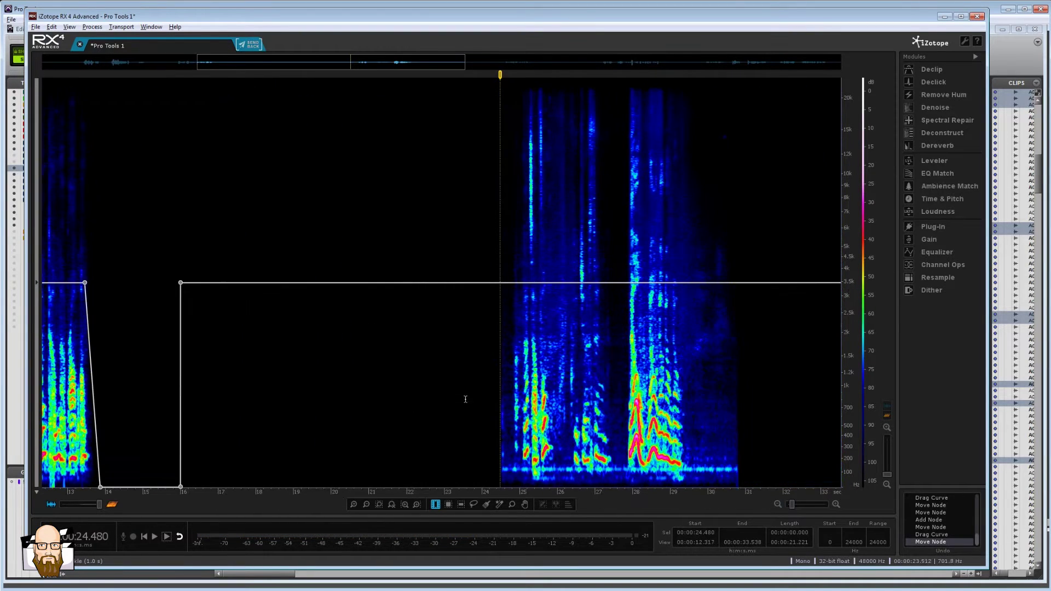
{"action": "key", "text": "space"}
{"action": "key", "text": "space"}
{"action": "left_click_drag", "start_coordinate": [522, 327], "coordinate": [471, 320]}
{"action": "left_click_drag", "start_coordinate": [505, 281], "coordinate": [473, 481]}
{"action": "left_click", "coordinate": [503, 439]}
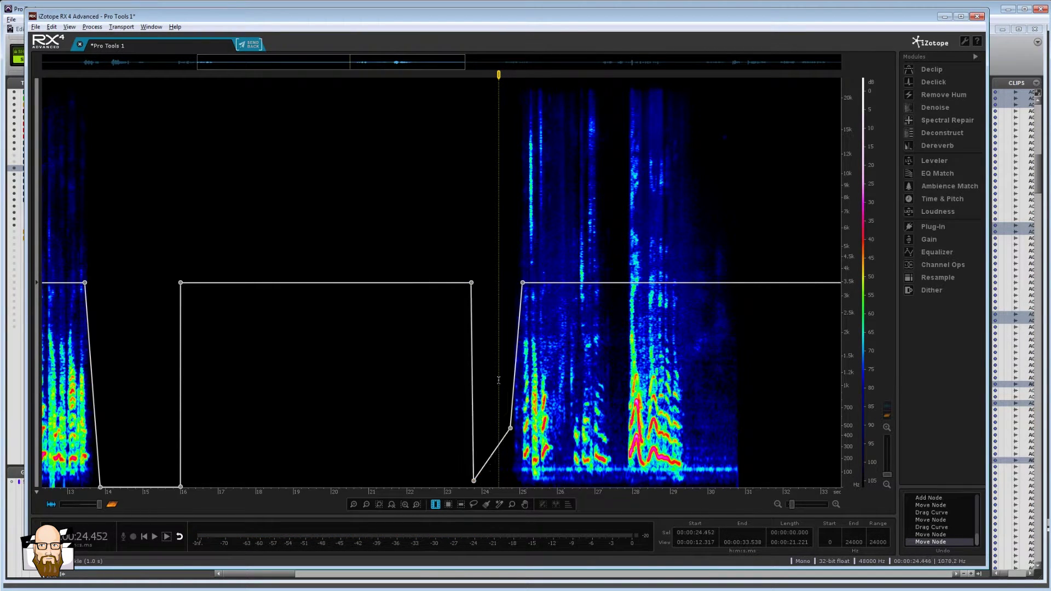
{"action": "key", "text": "space"}
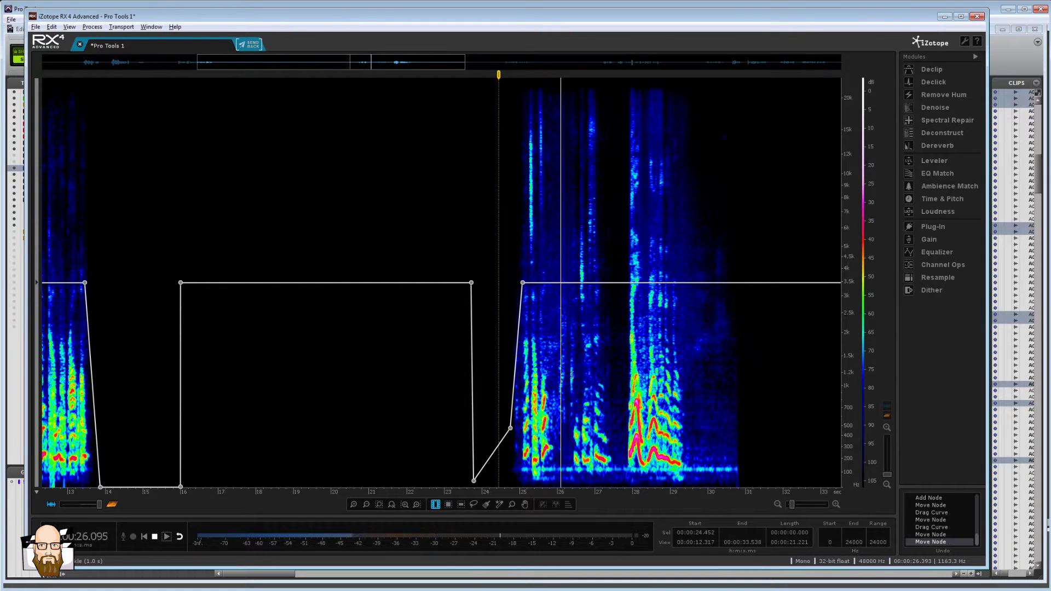
Step: Lower the clip gain over the section from about 25.92 to 27.75 s, sloping down from its start
{"action": "left_click_drag", "start_coordinate": [555, 371], "coordinate": [623, 334]}
{"action": "left_click_drag", "start_coordinate": [606, 284], "coordinate": [591, 430]}
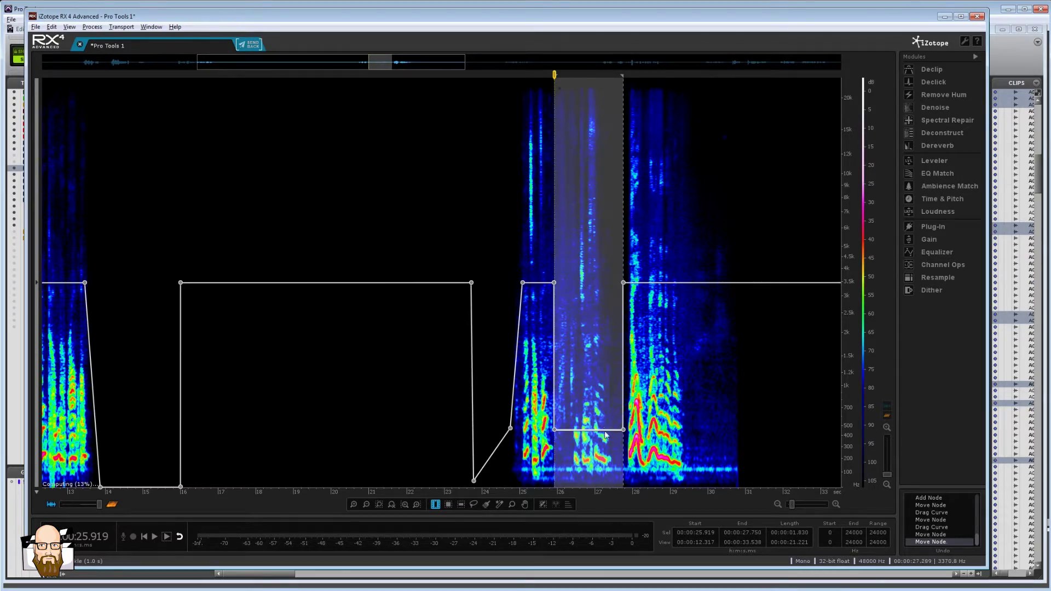
{"action": "left_click_drag", "start_coordinate": [554, 429], "coordinate": [582, 404]}
Step: Play the dialogue around 36 to 38 s, and lower the clip gain in the pause from about 49 to 50 s
{"action": "left_click", "coordinate": [371, 453]}
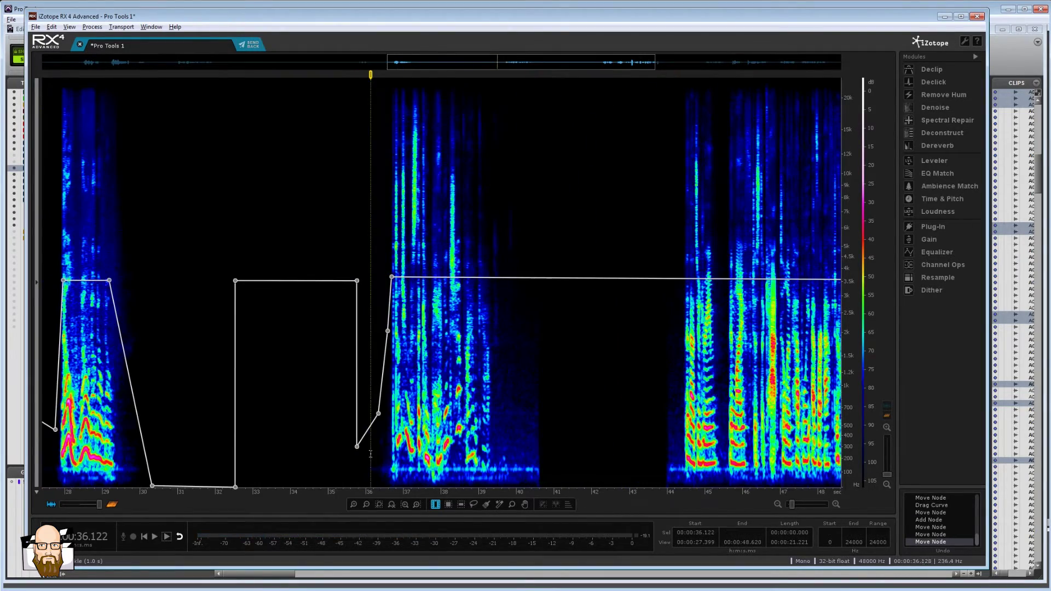
{"action": "left_click", "coordinate": [427, 394]}
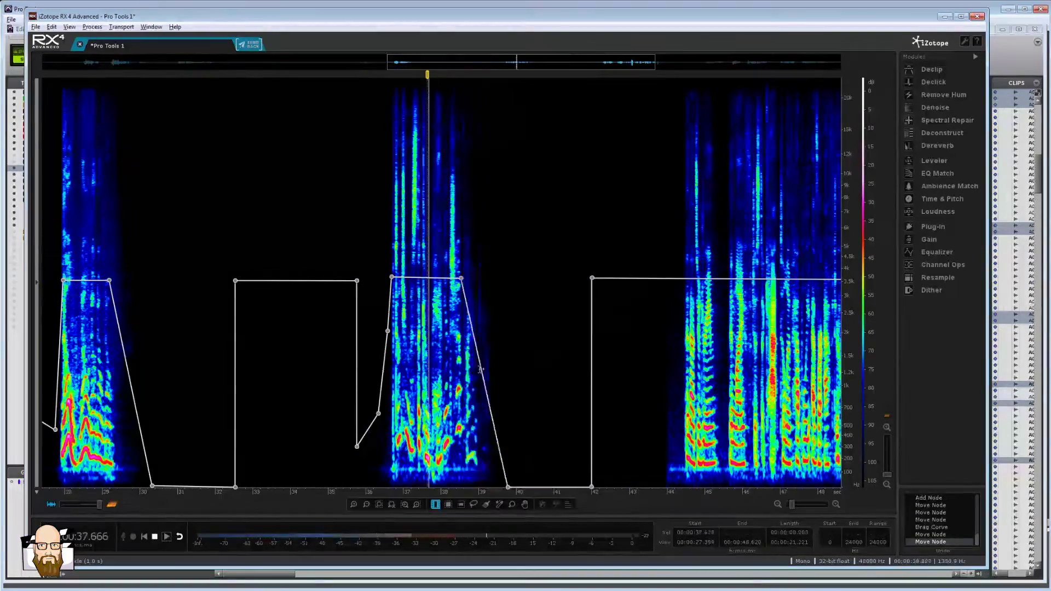
{"action": "left_click_drag", "start_coordinate": [423, 394], "coordinate": [448, 395]}
{"action": "left_click_drag", "start_coordinate": [622, 351], "coordinate": [662, 351]}
{"action": "left_click_drag", "start_coordinate": [644, 280], "coordinate": [643, 407]}
{"action": "left_click", "coordinate": [652, 347]}
{"action": "key", "text": "space"}
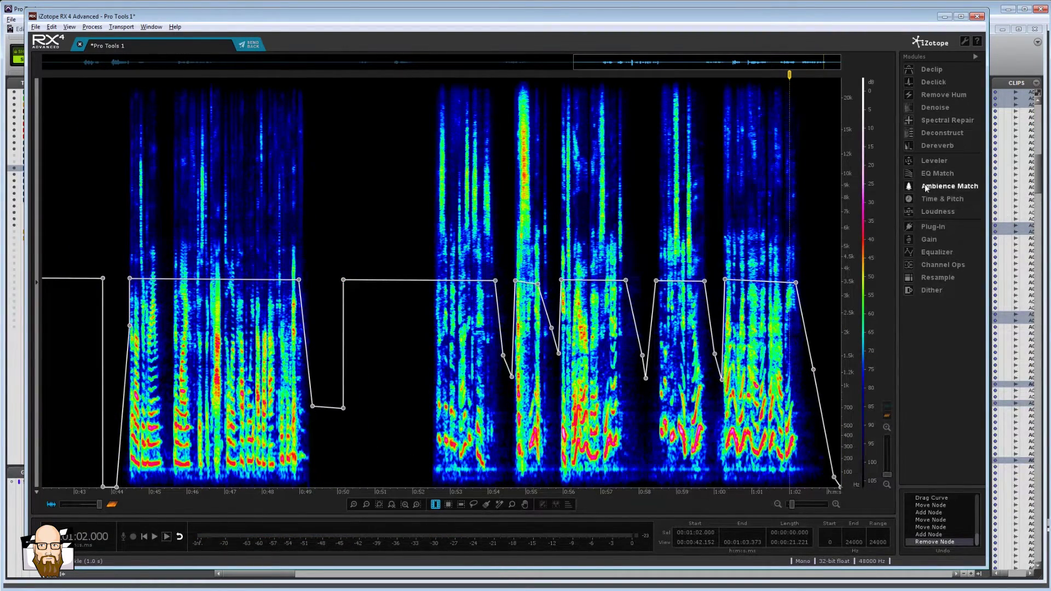
Step: Apply an Equalizer high-pass at 70.4 Hz with Q 3.1 to the whole dialogue, and play the result from about 44.35 s
{"action": "left_click", "coordinate": [909, 252]}
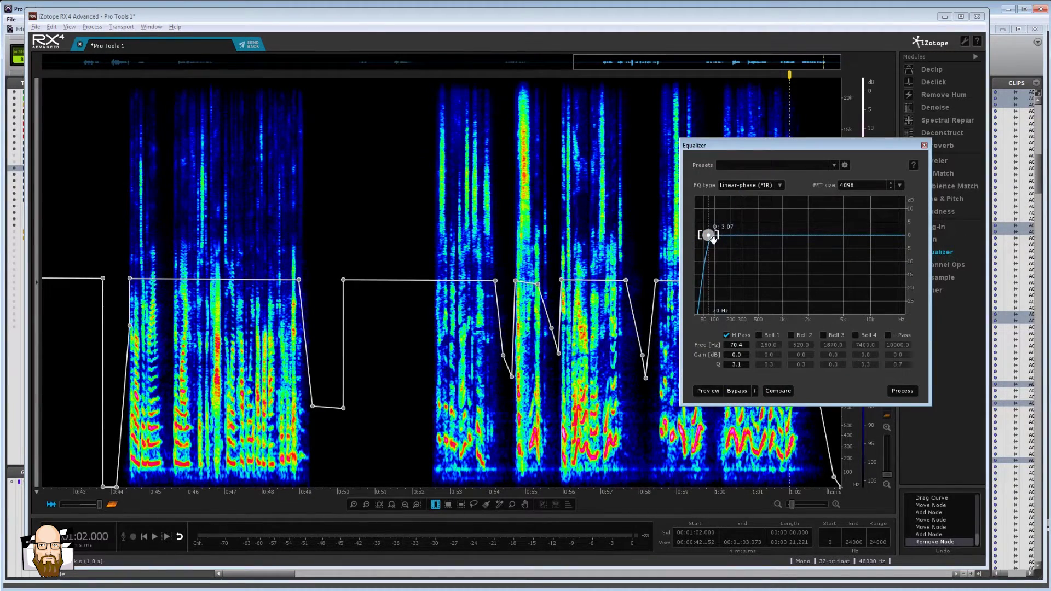
{"action": "left_click", "coordinate": [902, 391]}
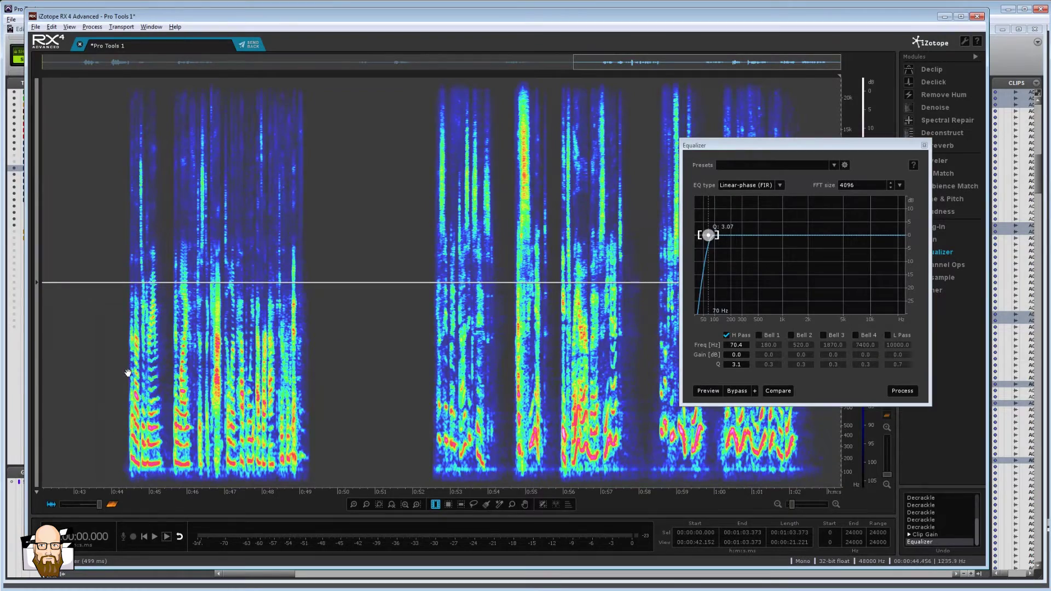
{"action": "left_click_drag", "start_coordinate": [101, 321], "coordinate": [631, 326]}
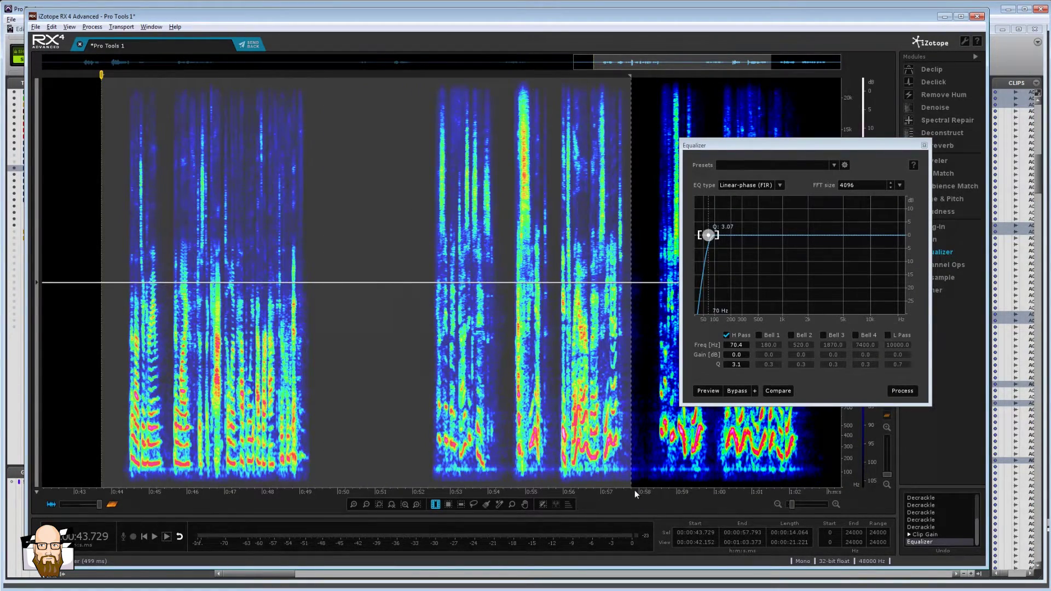
{"action": "left_click_drag", "start_coordinate": [636, 491], "coordinate": [653, 493]}
{"action": "scroll", "coordinate": [383, 329], "scroll_direction": "left", "scroll_amount": 3}
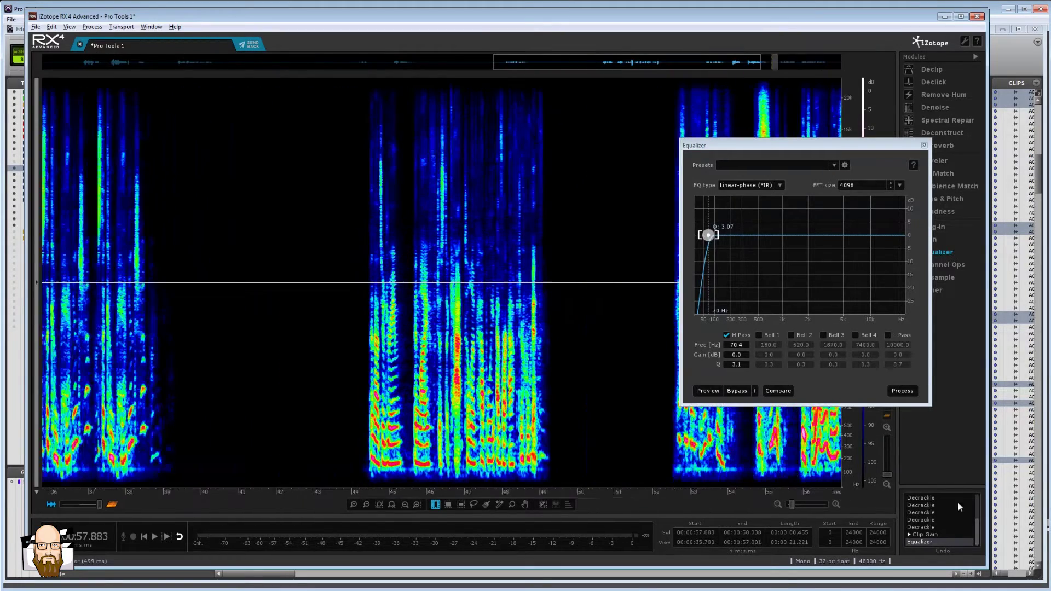
{"action": "left_click", "coordinate": [366, 333]}
{"action": "key", "text": "space"}
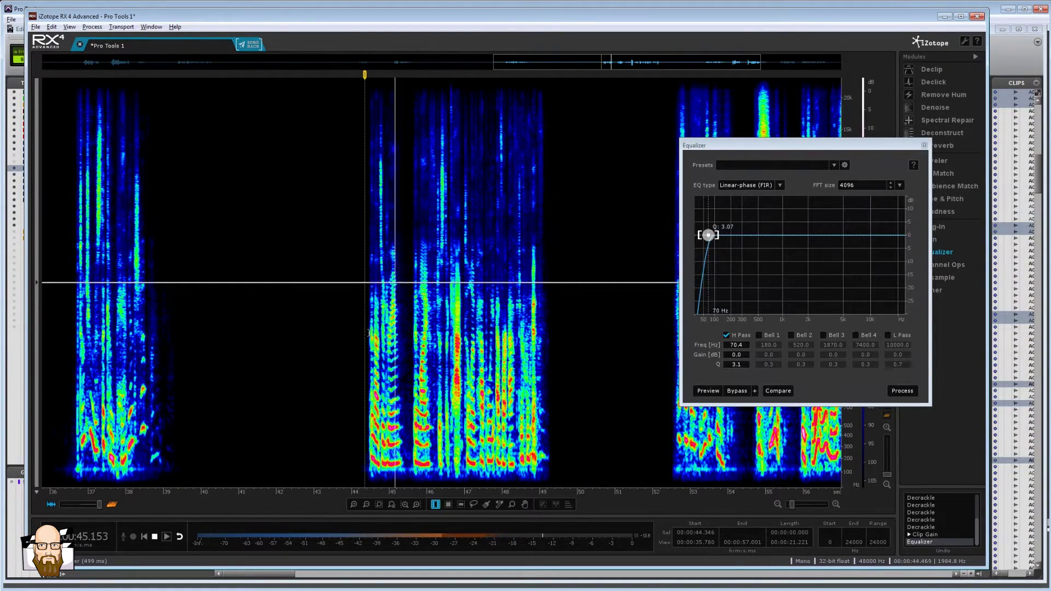
{"action": "scroll", "coordinate": [575, 498], "scroll_direction": "left", "scroll_amount": 3}
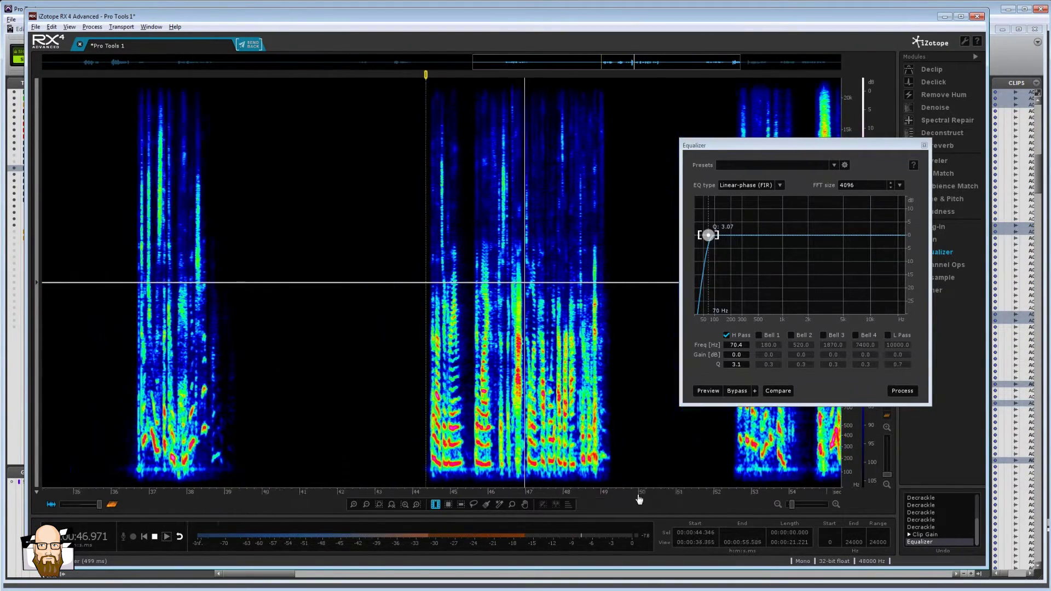
{"action": "key", "text": "space"}
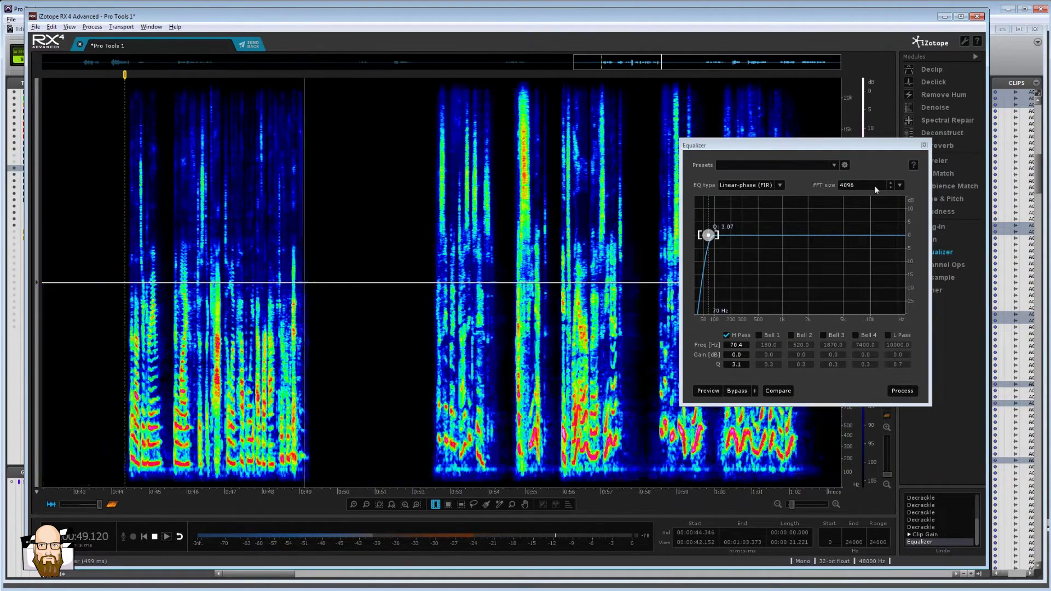
Step: Level the whole dialogue as clip gain with the Leveler at speed 1.9 sec, amount 19.3 dB, noise control 86% and target RMS -25.2 dB
{"action": "left_click", "coordinate": [924, 145]}
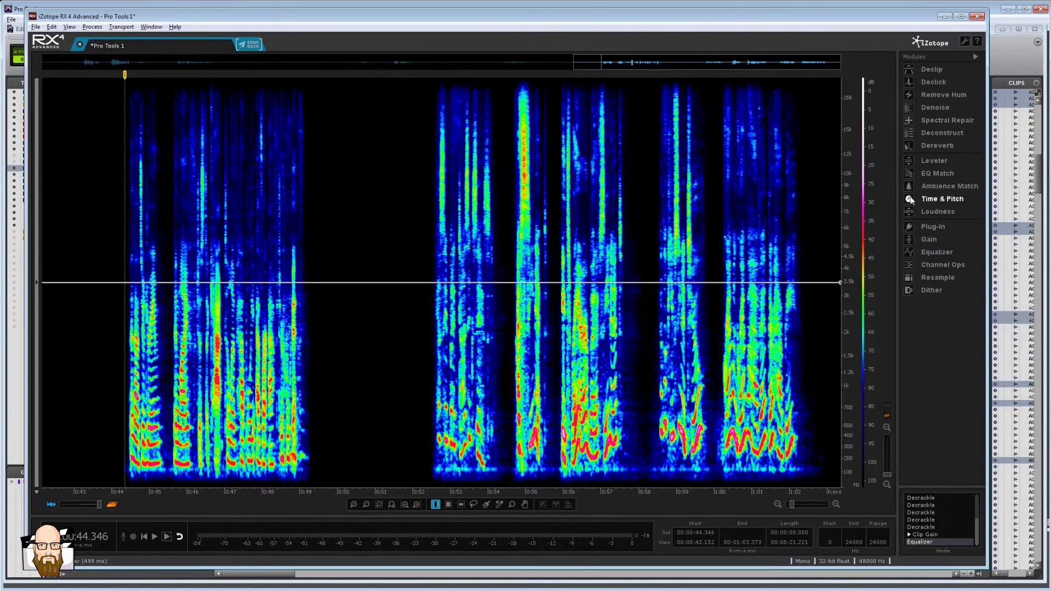
{"action": "left_click", "coordinate": [946, 159]}
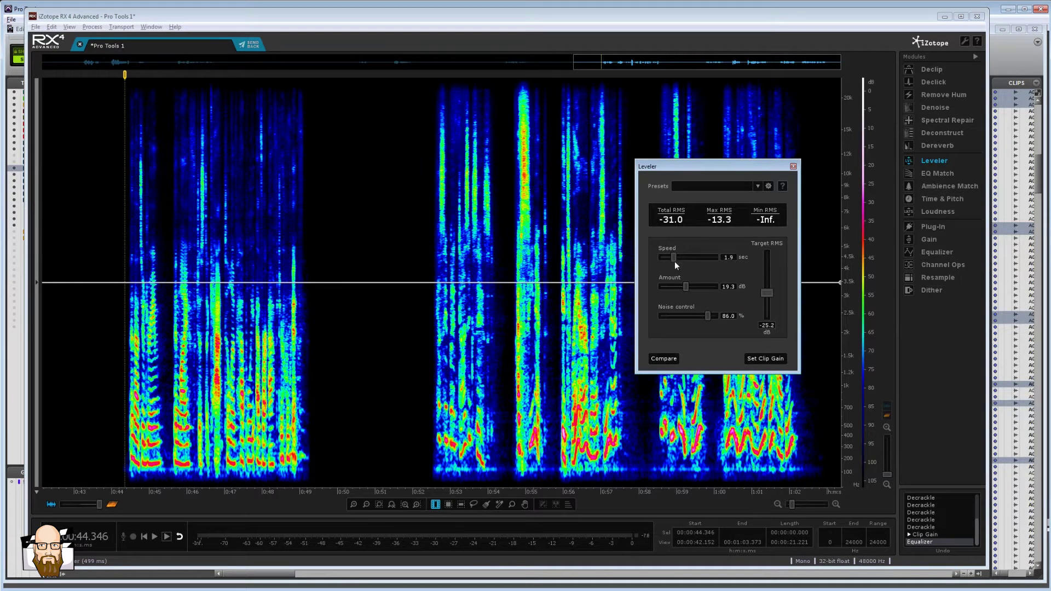
{"action": "left_click", "coordinate": [780, 360]}
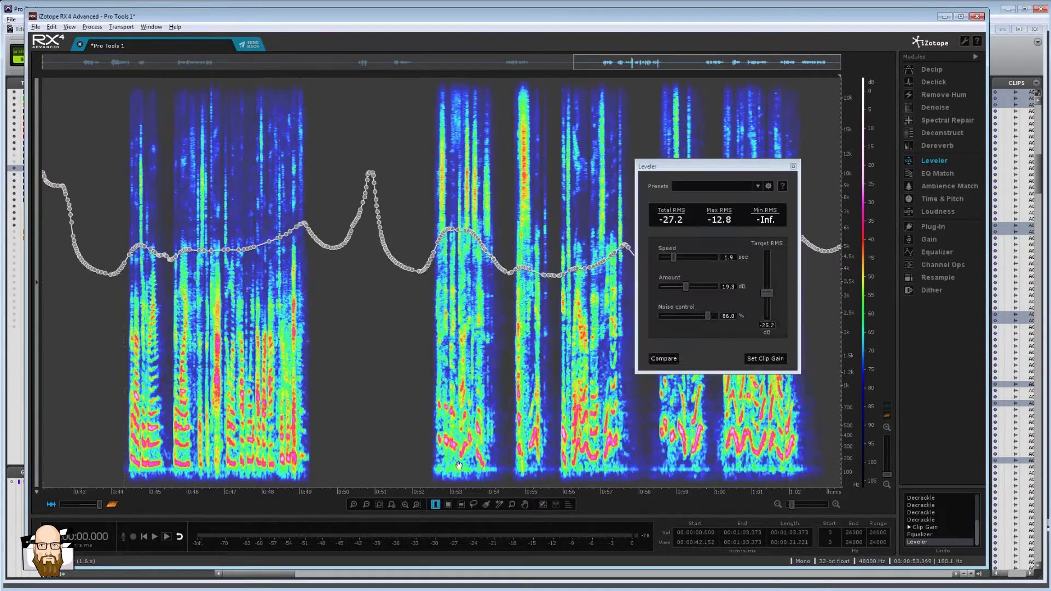
Step: Remove the levelled clip gain nodes between the file's start and about 3.3 s
{"action": "left_click_drag", "start_coordinate": [192, 499], "coordinate": [862, 496]}
{"action": "left_click", "coordinate": [118, 336]}
{"action": "left_click_drag", "start_coordinate": [146, 281], "coordinate": [41, 300]}
{"action": "left_click", "coordinate": [94, 275]}
{"action": "left_click", "coordinate": [139, 310]}
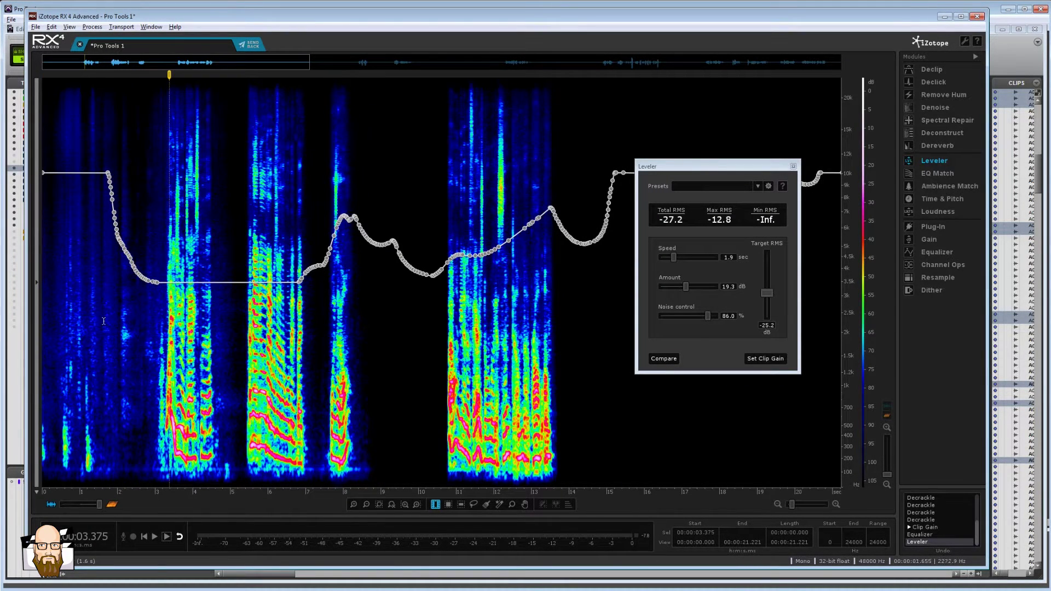
{"action": "left_click_drag", "start_coordinate": [167, 322], "coordinate": [42, 322]}
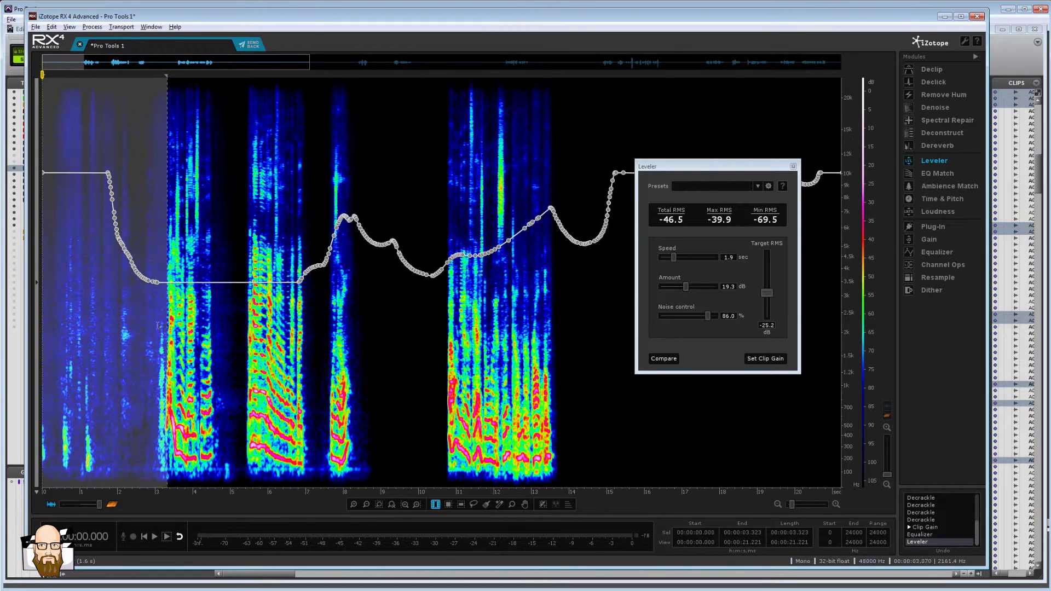
{"action": "key", "text": "Delete"}
Step: Add a clip gain node at about 3 s, slope the gain down towards the file's start, and play from about 1.7 s
{"action": "left_click_drag", "start_coordinate": [42, 284], "coordinate": [42, 395]}
{"action": "key", "text": "ctrl+z"}
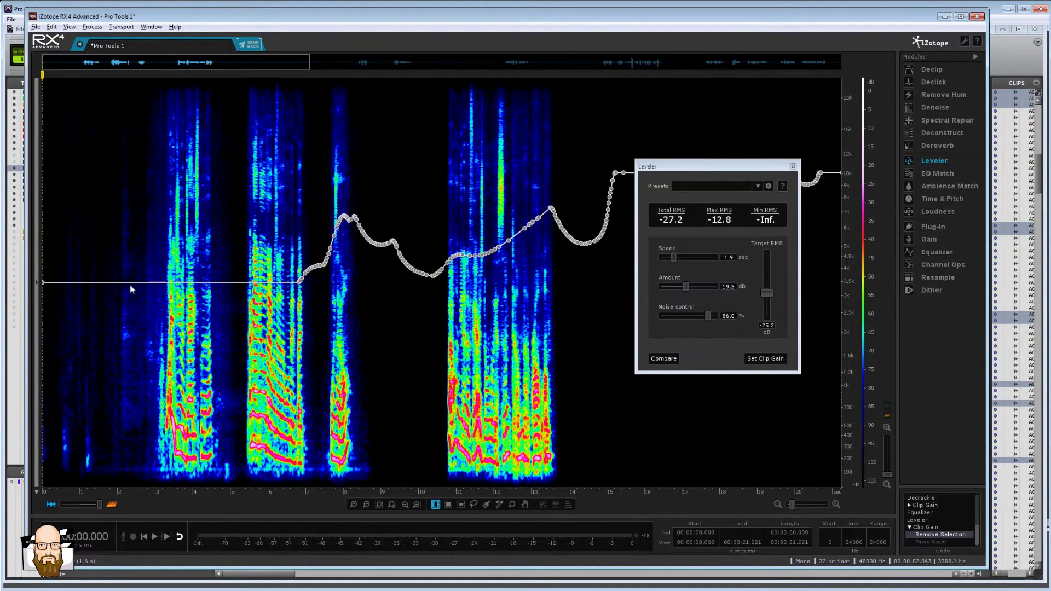
{"action": "left_click", "coordinate": [158, 283]}
{"action": "left_click_drag", "start_coordinate": [43, 284], "coordinate": [43, 328]}
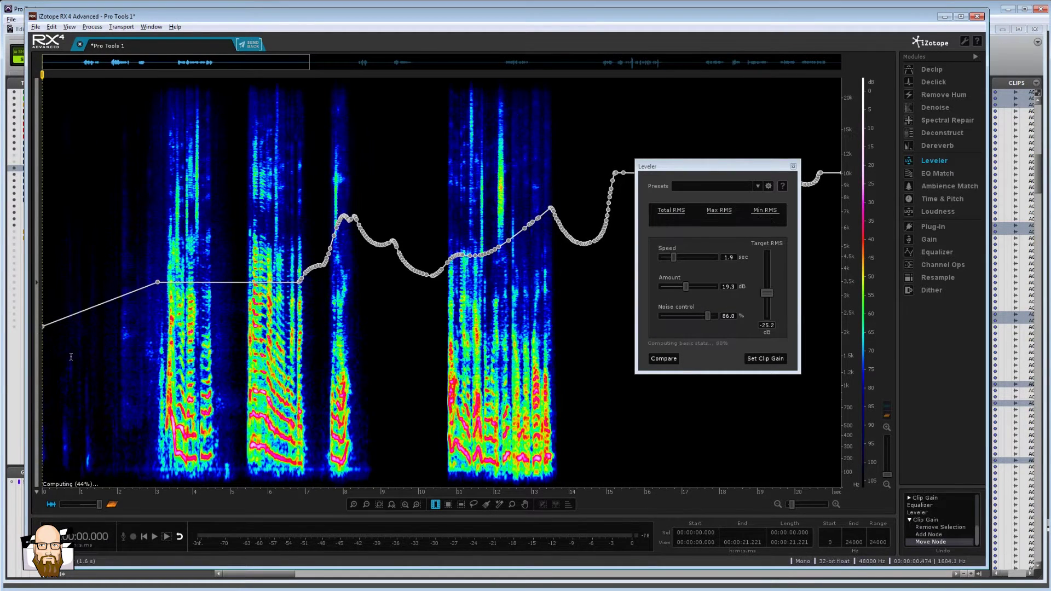
{"action": "left_click", "coordinate": [107, 329]}
{"action": "key", "text": "space"}
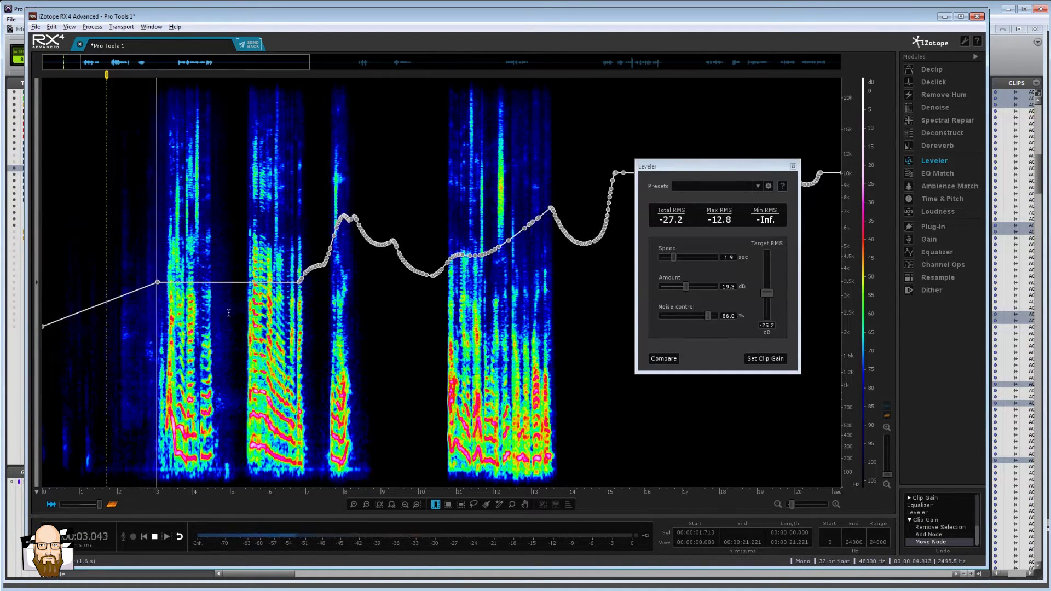
Step: Audition the dialogue from about 5 s, and replace the clip gain nodes between about 7.3 and 9 s with one lower node near 8 s
{"action": "left_click", "coordinate": [229, 317]}
{"action": "key", "text": "space"}
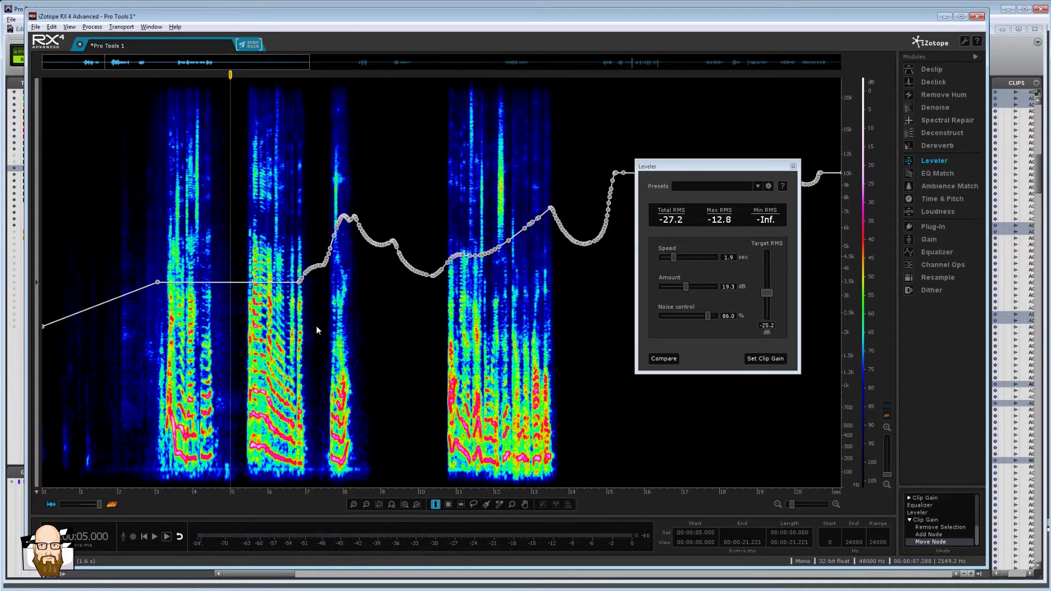
{"action": "key", "text": "space"}
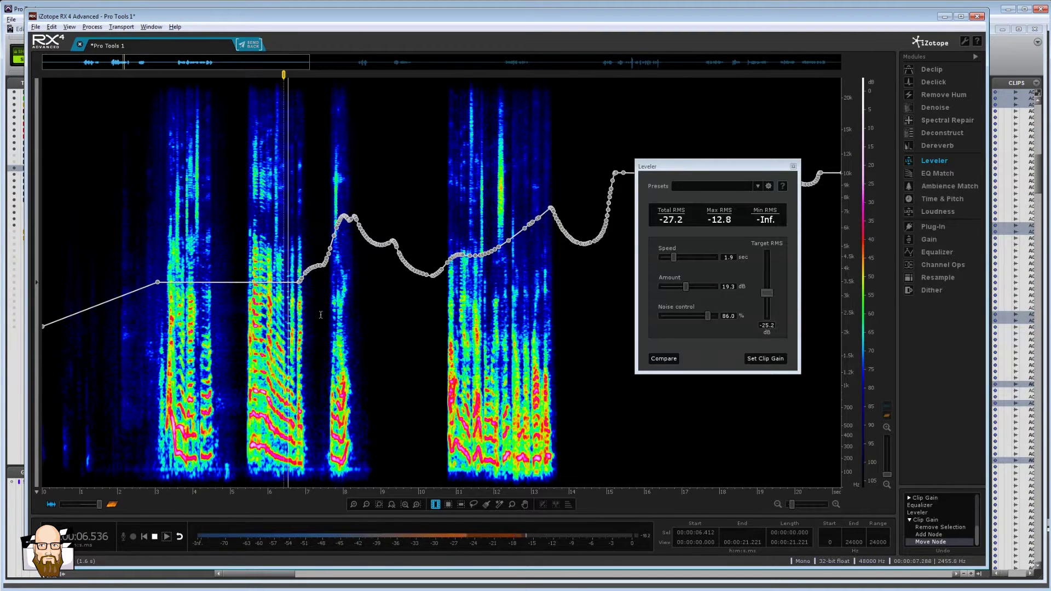
{"action": "key", "text": "space"}
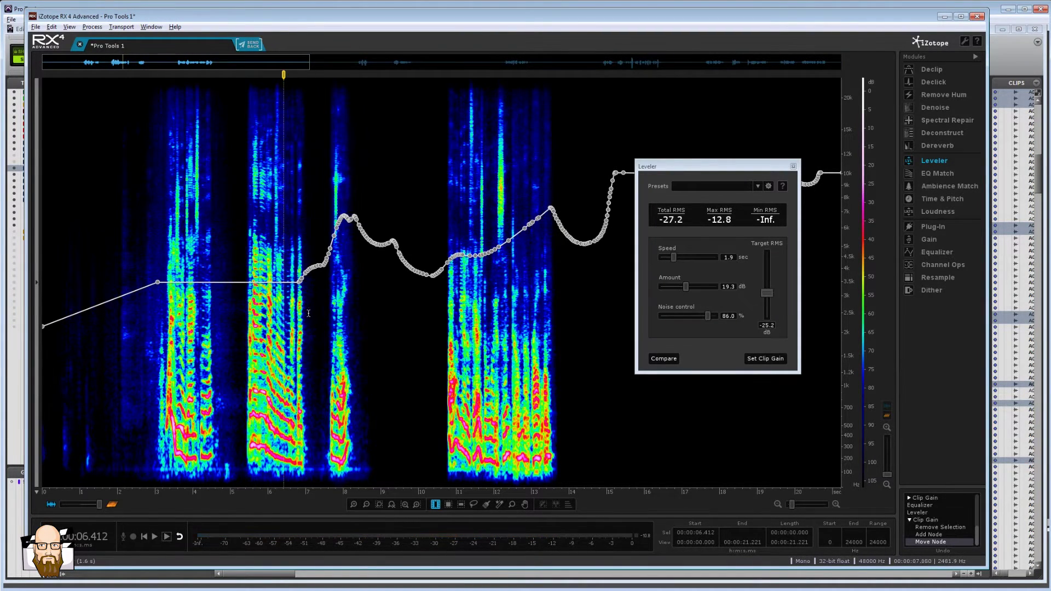
{"action": "left_click", "coordinate": [241, 320]}
{"action": "key", "text": "space"}
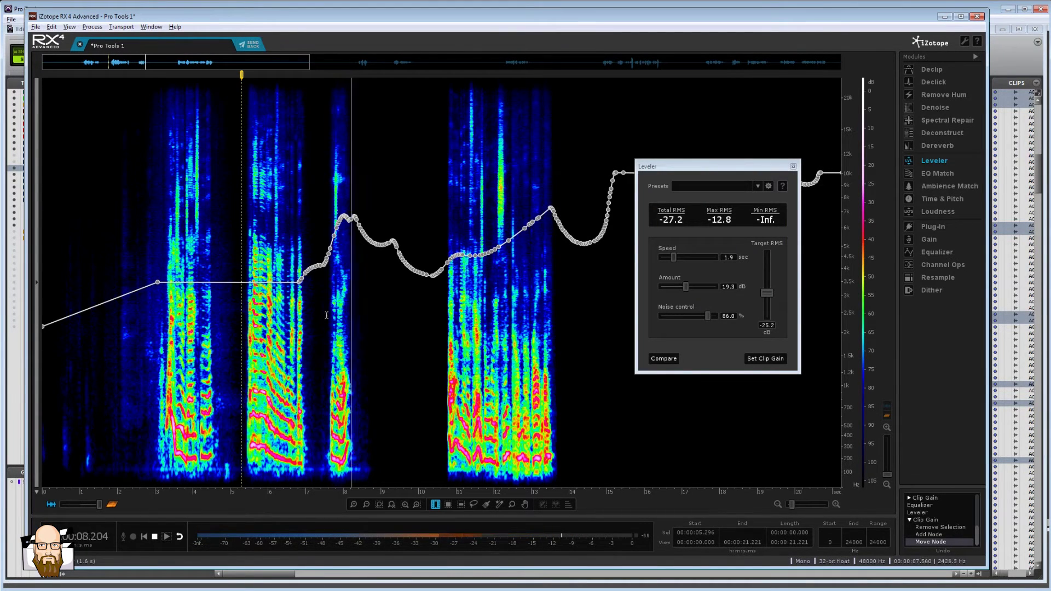
{"action": "key", "text": "space"}
{"action": "left_click_drag", "start_coordinate": [317, 312], "coordinate": [381, 306]}
{"action": "key", "text": "Delete"}
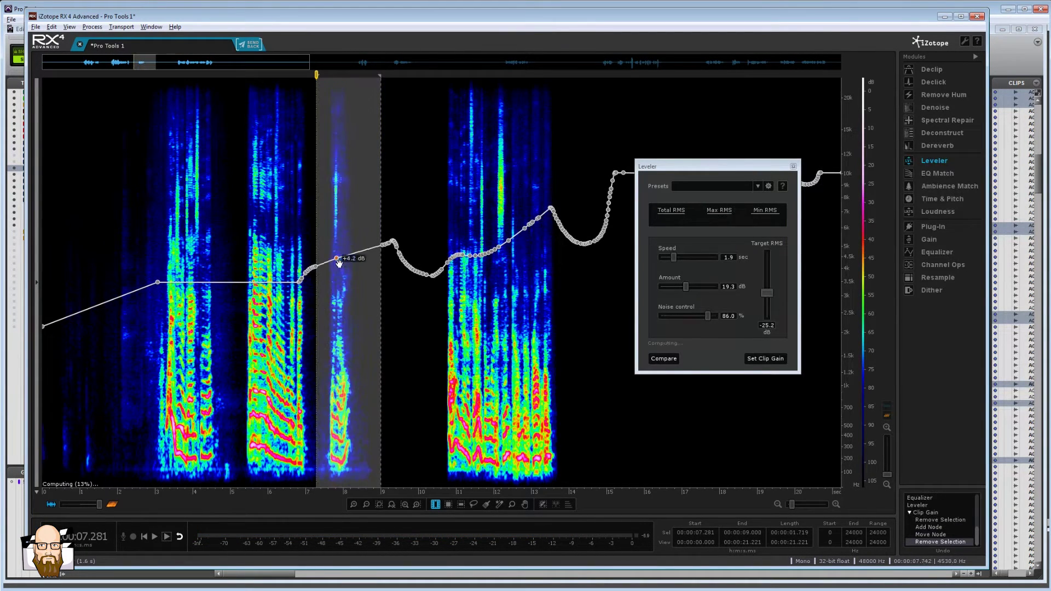
{"action": "left_click", "coordinate": [346, 271]}
{"action": "key", "text": "space"}
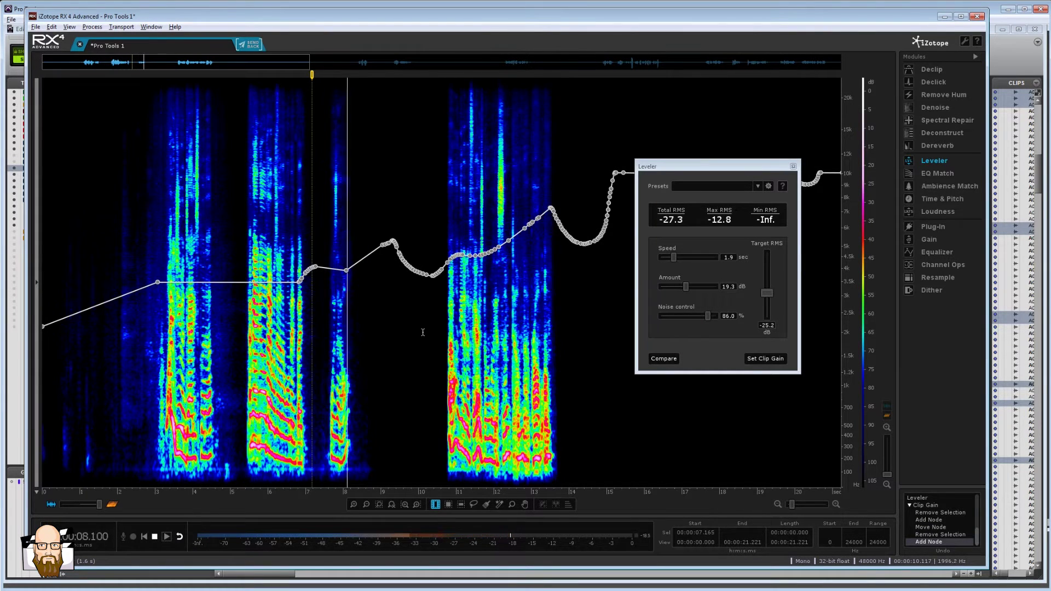
Step: Replace the clip gain nodes between about 12.5 and 14.3 s with one lower node near 13.4 s, and play from about 10.5 s
{"action": "left_click", "coordinate": [445, 322]}
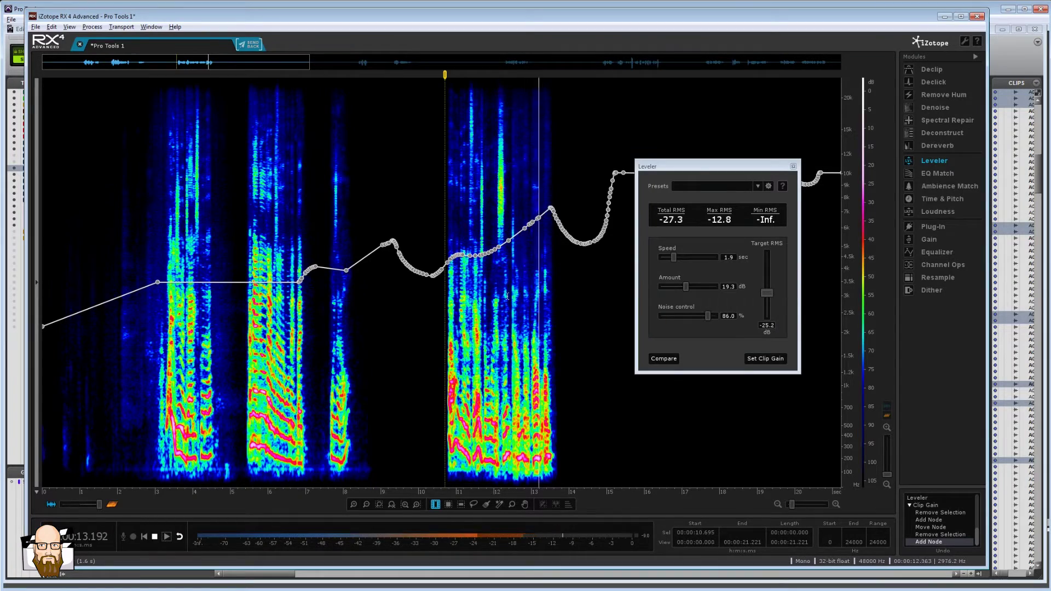
{"action": "left_click_drag", "start_coordinate": [494, 306], "coordinate": [561, 297]}
{"action": "key", "text": "Delete"}
{"action": "key", "text": "space"}
{"action": "left_click_drag", "start_coordinate": [531, 238], "coordinate": [550, 258]}
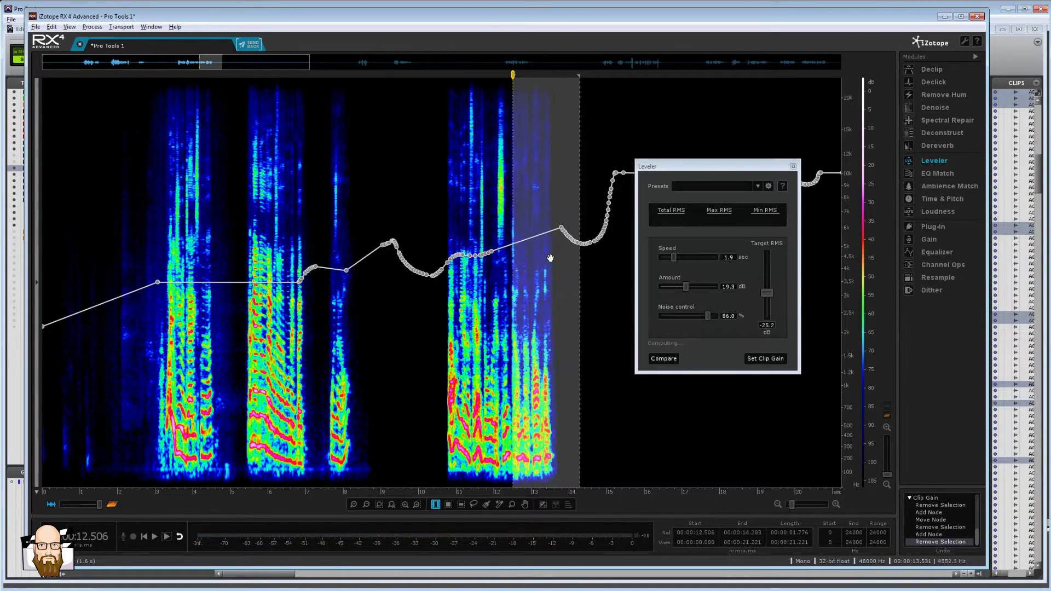
{"action": "left_click", "coordinate": [436, 323]}
{"action": "key", "text": "space"}
Step: Replace the dense clip gain nodes over the dialogue between about 25 and 30 s with a few single nodes
{"action": "scroll", "coordinate": [457, 383], "scroll_direction": "right", "scroll_amount": 10}
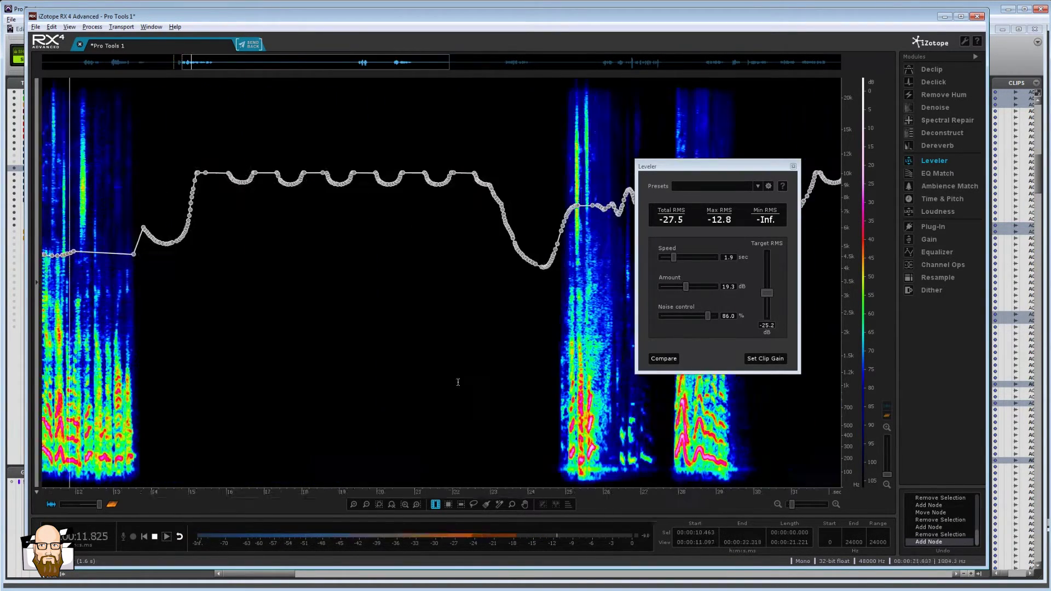
{"action": "left_click_drag", "start_coordinate": [303, 303], "coordinate": [425, 302]}
{"action": "key", "text": "Delete"}
{"action": "left_click", "coordinate": [336, 256]}
{"action": "left_click", "coordinate": [319, 329]}
{"action": "left_click", "coordinate": [421, 384]}
{"action": "left_click_drag", "start_coordinate": [506, 471], "coordinate": [430, 427]}
{"action": "key", "text": "Delete"}
{"action": "left_click", "coordinate": [436, 252]}
Step: Remove the clip gain nodes over the end of the line at about 37 to 39 s and add a lower node near 39 s
{"action": "scroll", "coordinate": [438, 328], "scroll_direction": "right", "scroll_amount": 5}
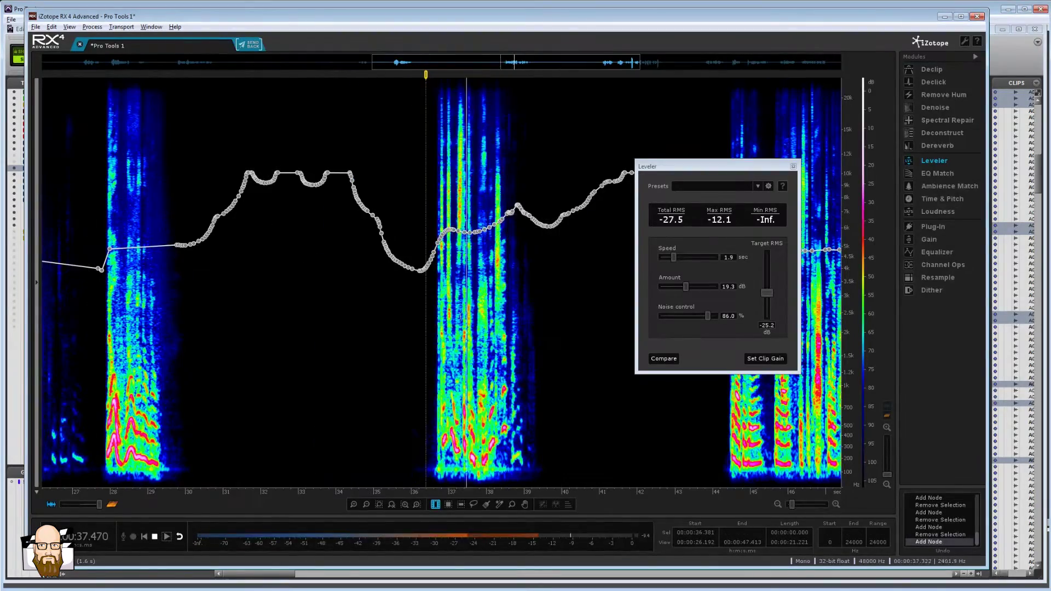
{"action": "key", "text": "Delete"}
{"action": "left_click", "coordinate": [527, 254]}
{"action": "mouse_move", "coordinate": [424, 329]}
{"action": "left_mouse_down"}
{"action": "mouse_move", "coordinate": [534, 329]}
{"action": "mouse_move", "coordinate": [406, 328]}
{"action": "left_mouse_up"}
Step: Remove the clip gain nodes from about 47.4 to 50 s and from about 52.3 to 54.4 s
{"action": "scroll", "coordinate": [284, 321], "scroll_direction": "right", "scroll_amount": 6}
{"action": "left_click", "coordinate": [283, 321]}
{"action": "key", "text": "space"}
{"action": "key", "text": "Delete"}
{"action": "left_click_drag", "start_coordinate": [606, 494], "coordinate": [440, 495]}
{"action": "left_click_drag", "start_coordinate": [504, 315], "coordinate": [424, 310]}
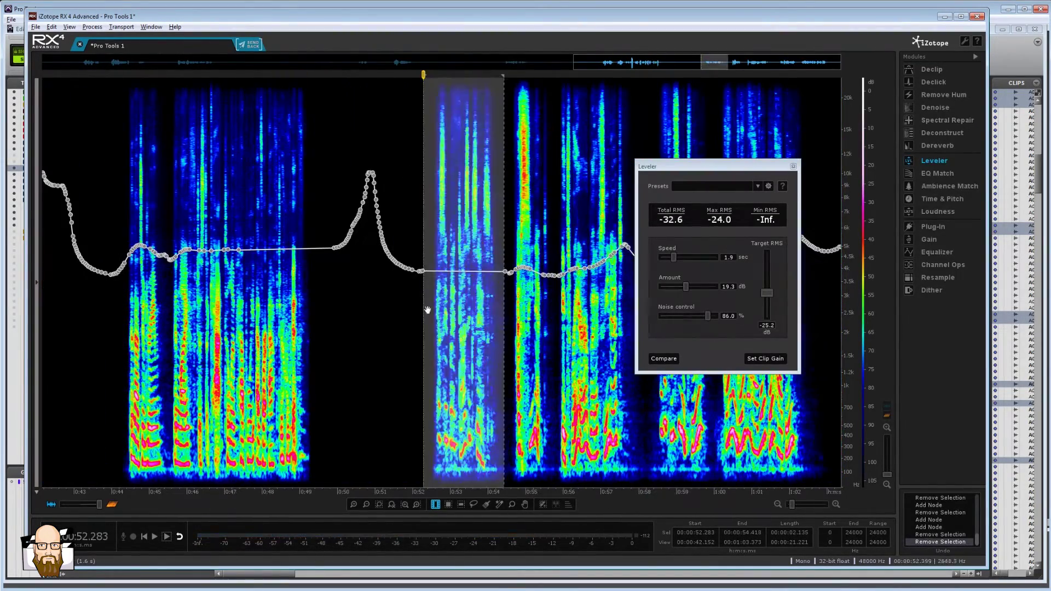
{"action": "key", "text": "Delete"}
Step: Remove the clip gain nodes after about 1:00.5, add a single node near 1:01.8, and play from about 1:01.6
{"action": "left_click_drag", "start_coordinate": [754, 169], "coordinate": [249, 138]}
{"action": "left_click_drag", "start_coordinate": [841, 328], "coordinate": [737, 328]}
{"action": "key", "text": "Delete"}
{"action": "left_click", "coordinate": [783, 256]}
{"action": "left_click", "coordinate": [773, 329]}
{"action": "key", "text": "space"}
Step: Check the clip gain curve along the dialogue and send the processed audio back to Pro Tools
{"action": "left_click_drag", "start_coordinate": [208, 135], "coordinate": [578, 138]}
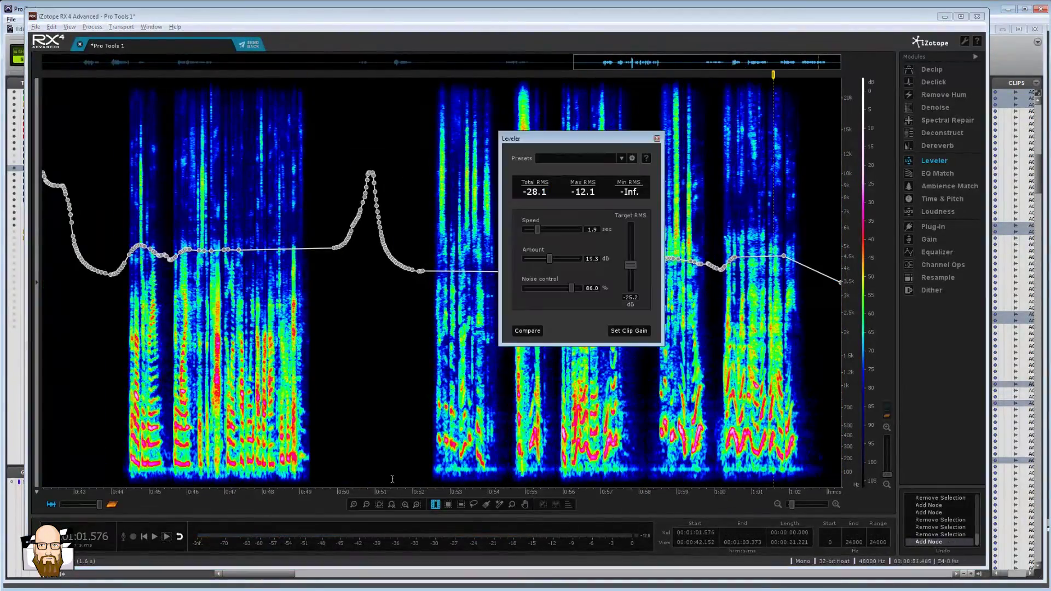
{"action": "left_click_drag", "start_coordinate": [110, 494], "coordinate": [766, 494]}
{"action": "left_click_drag", "start_coordinate": [117, 494], "coordinate": [455, 495]}
{"action": "left_click_drag", "start_coordinate": [794, 495], "coordinate": [97, 494]}
{"action": "left_click_drag", "start_coordinate": [344, 328], "coordinate": [400, 329]}
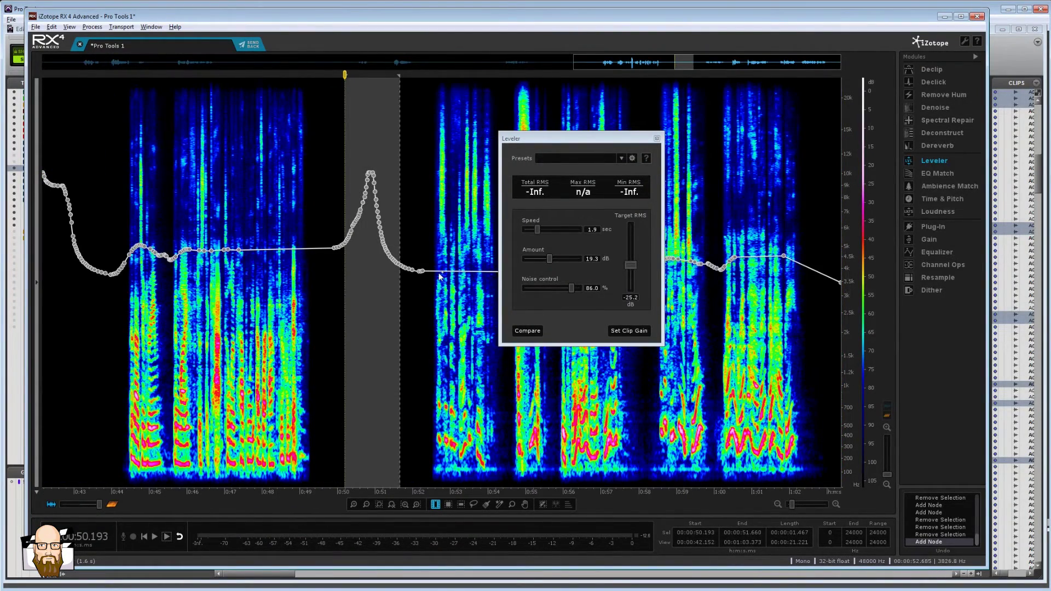
{"action": "left_click", "coordinate": [250, 44]}
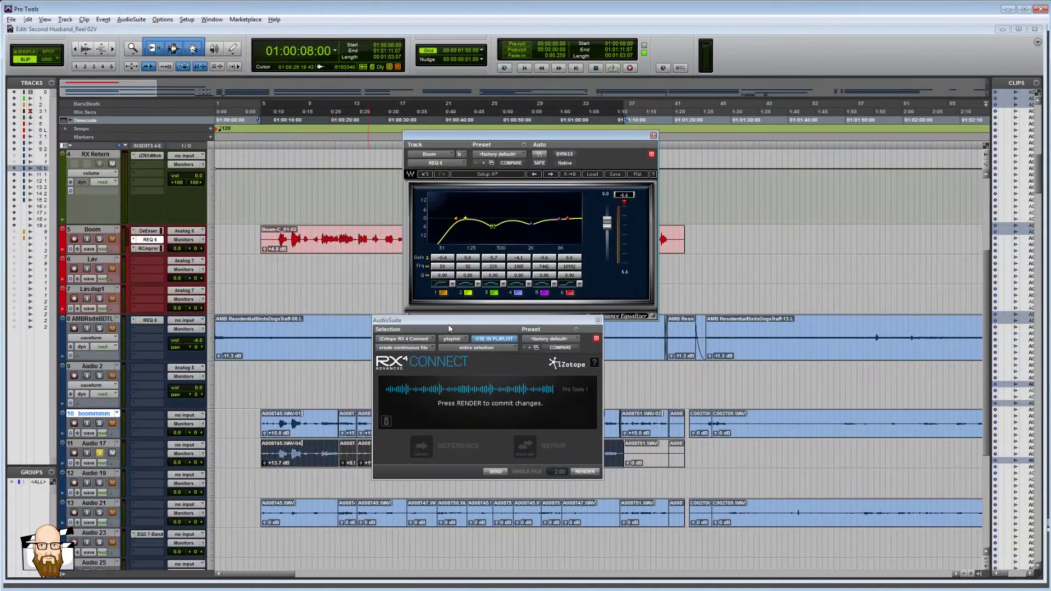
Step: Move the RX Connect window clear of the tracks and close the Boom track's Renaissance Equalizer
{"action": "left_click_drag", "start_coordinate": [455, 321], "coordinate": [789, 329]}
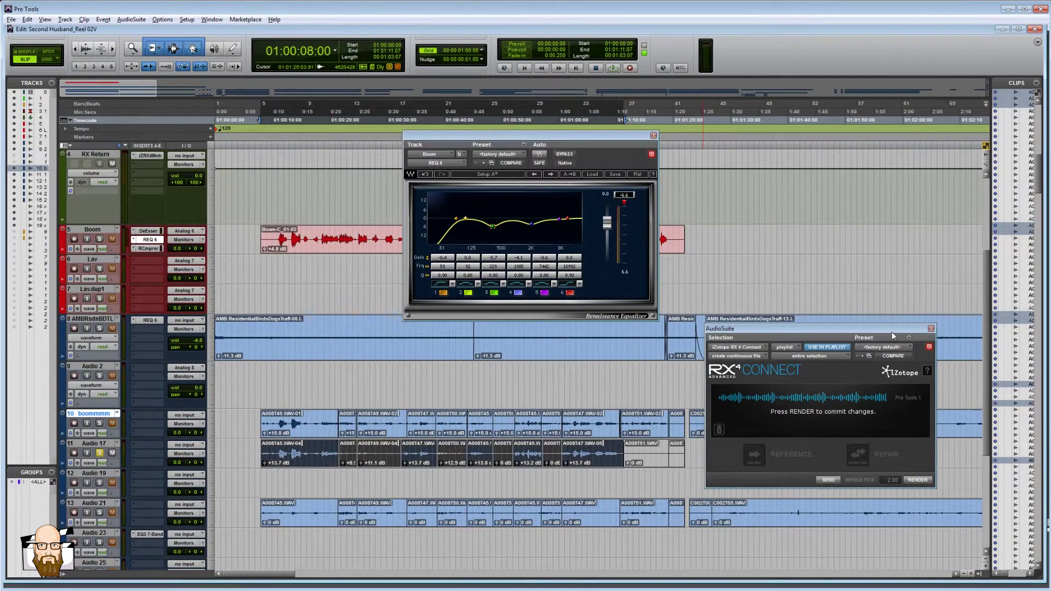
{"action": "left_click_drag", "start_coordinate": [895, 329], "coordinate": [994, 408]}
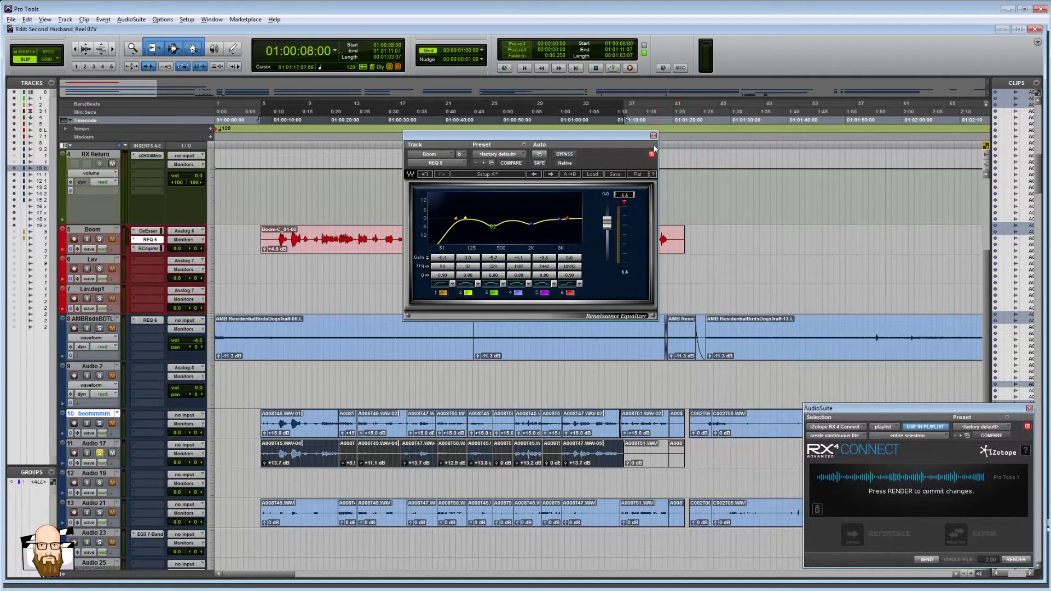
{"action": "left_click", "coordinate": [654, 135]}
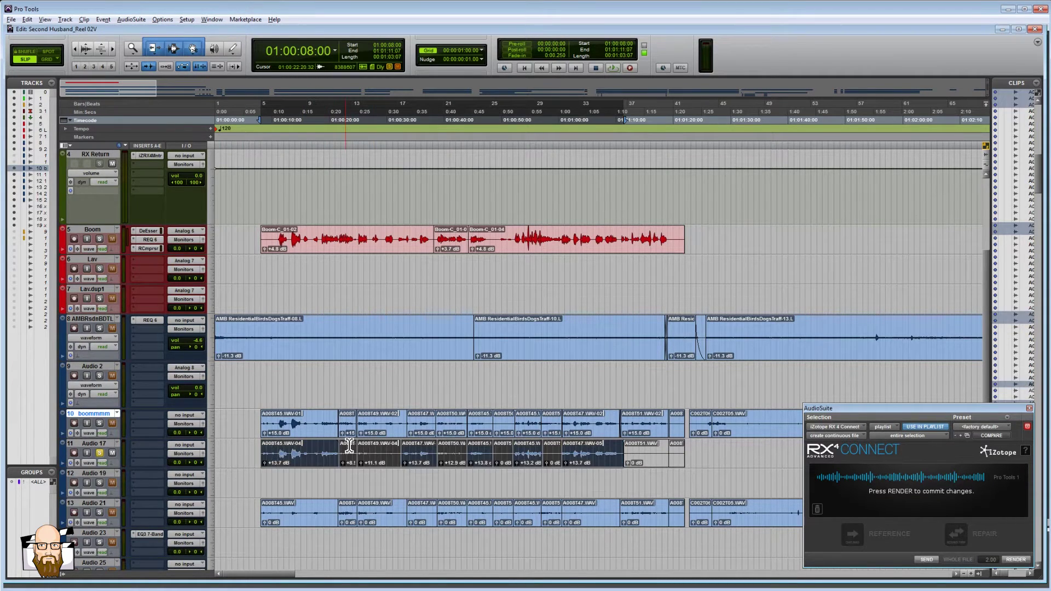
Step: Move the timeline selection from the Audio 17 track up to the Lav track
{"action": "key", "text": "p"}
{"action": "key", "text": "p"}
{"action": "key", "text": "p"}
{"action": "key", "text": "p"}
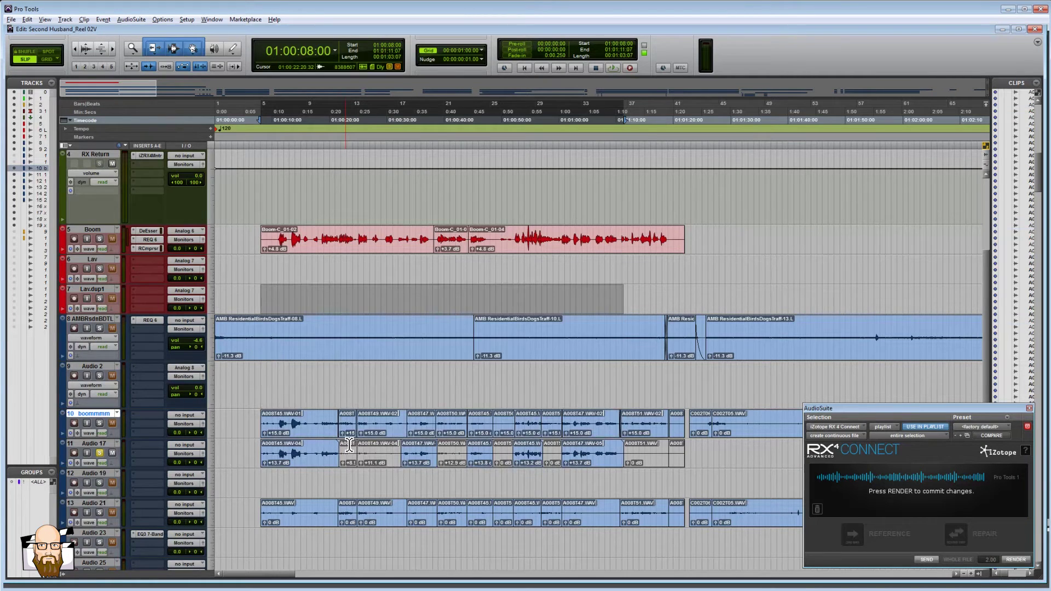
{"action": "key", "text": "p"}
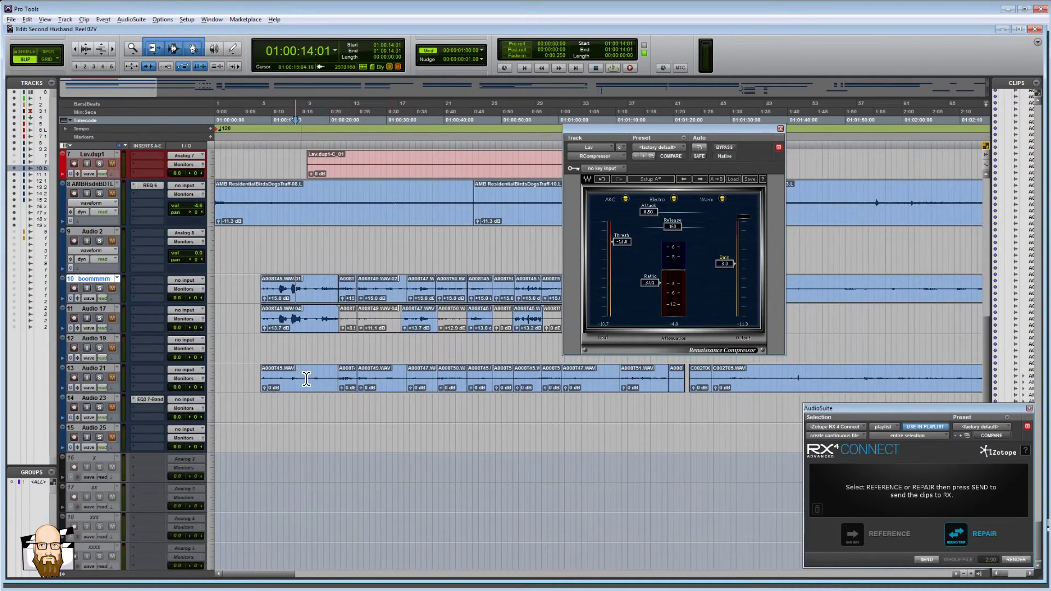
Step: Examine the waveforms and edit points of the Audio 21 clips, starting with the first clip
{"action": "left_click", "coordinate": [293, 378]}
{"action": "key", "text": "t"}
{"action": "key", "text": "t"}
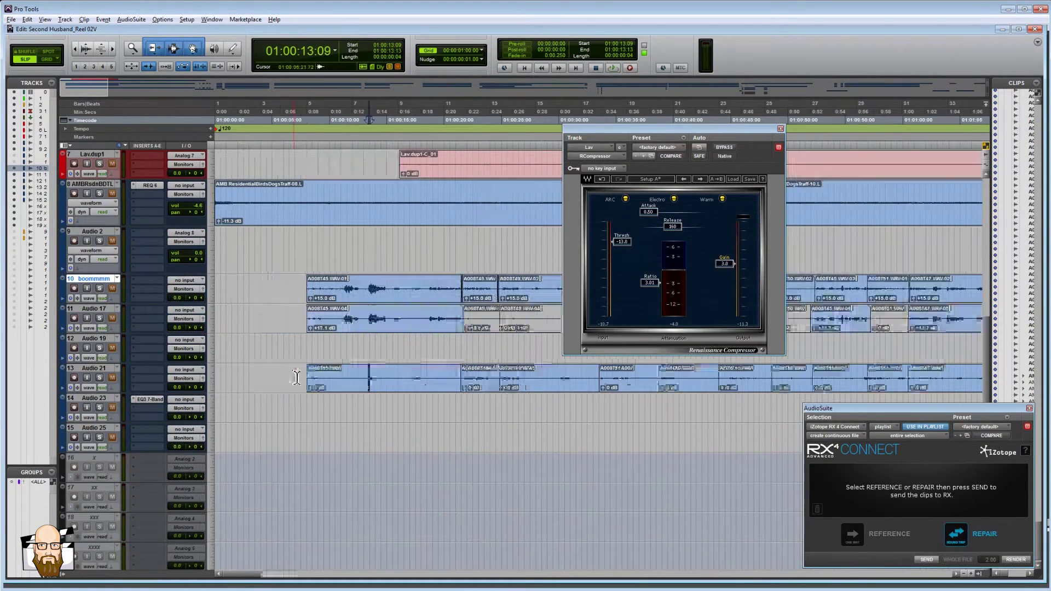
{"action": "key", "text": "t"}
{"action": "key", "text": "t"}
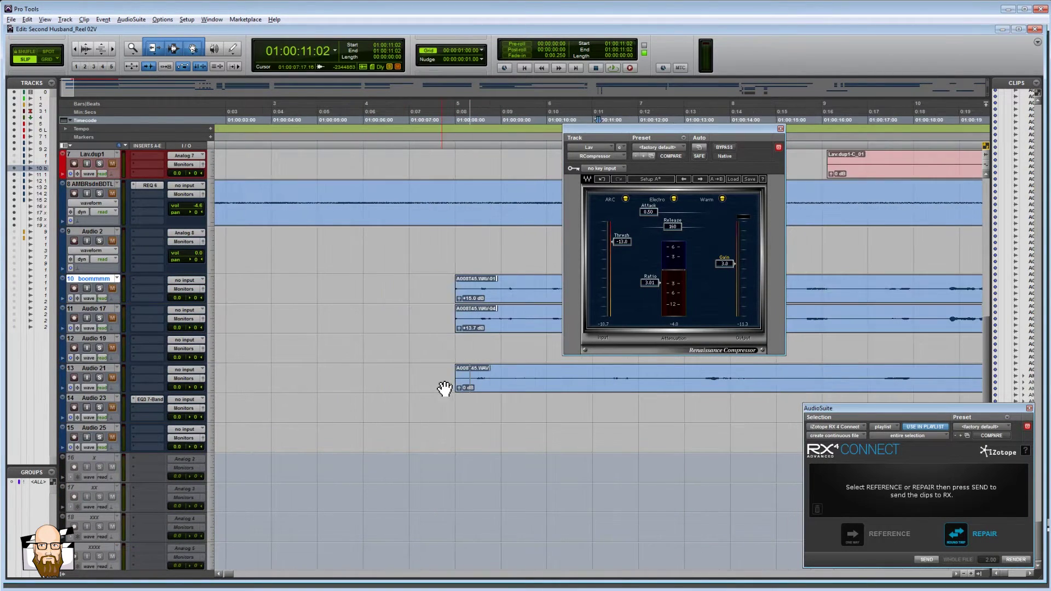
{"action": "key", "text": "r"}
{"action": "key", "text": "r"}
{"action": "key", "text": "r"}
{"action": "scroll", "coordinate": [408, 359], "scroll_direction": "right", "scroll_amount": 3}
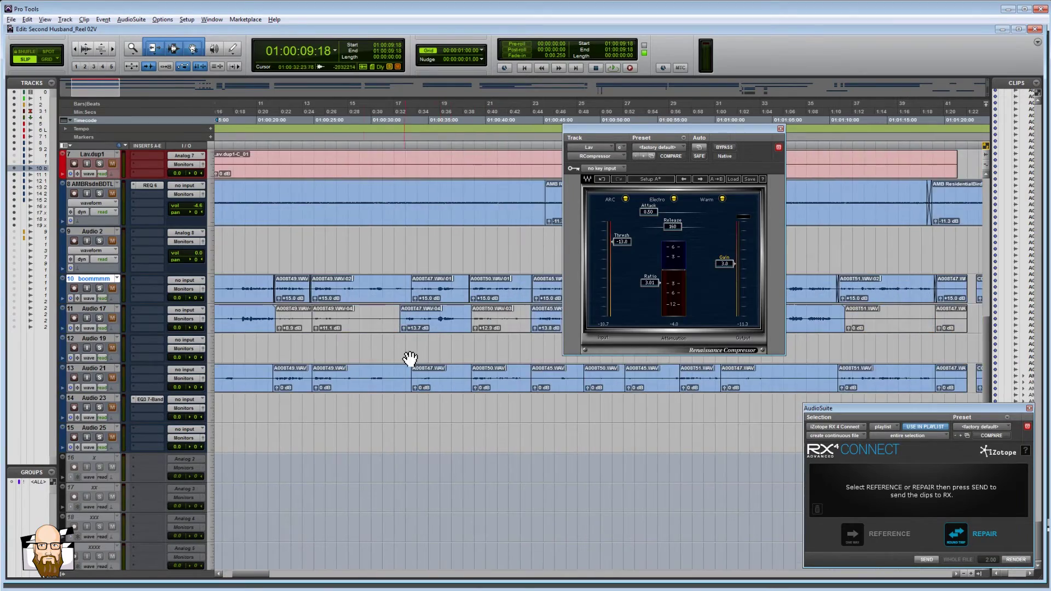
{"action": "key", "text": "r"}
{"action": "key", "text": "r"}
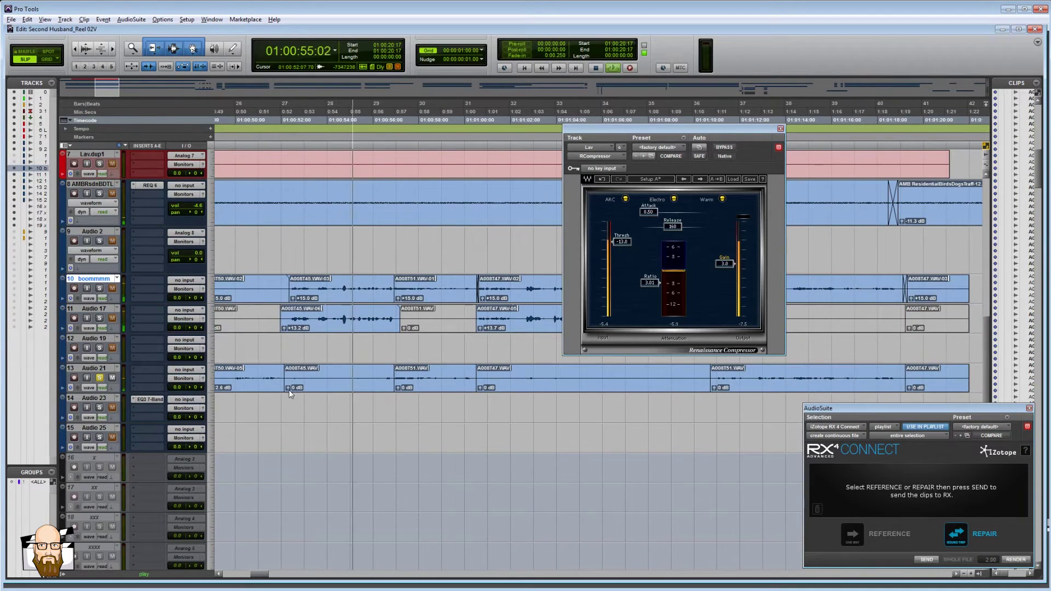
Step: Raise the clip gain of the A008T45.WAV clip before A008T51.WAV on Audio 21, and play across its end from 01:00:56:11
{"action": "left_click_drag", "start_coordinate": [287, 388], "coordinate": [285, 292]}
{"action": "left_click_drag", "start_coordinate": [285, 288], "coordinate": [289, 286]}
{"action": "left_click", "coordinate": [385, 375]}
{"action": "key", "text": "t"}
{"action": "key", "text": "t"}
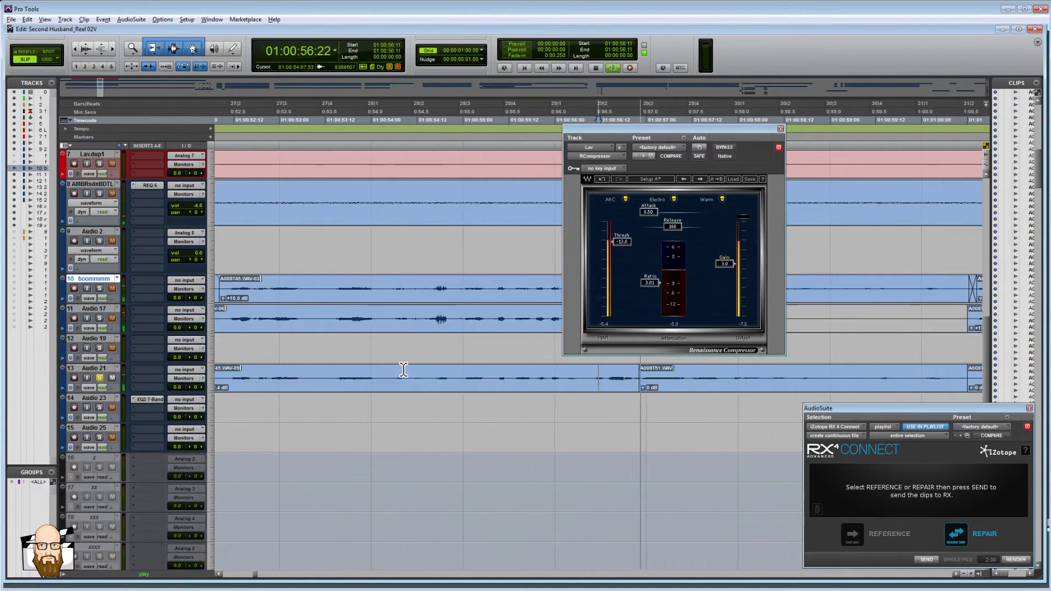
{"action": "key", "text": "space"}
{"action": "key", "text": "space"}
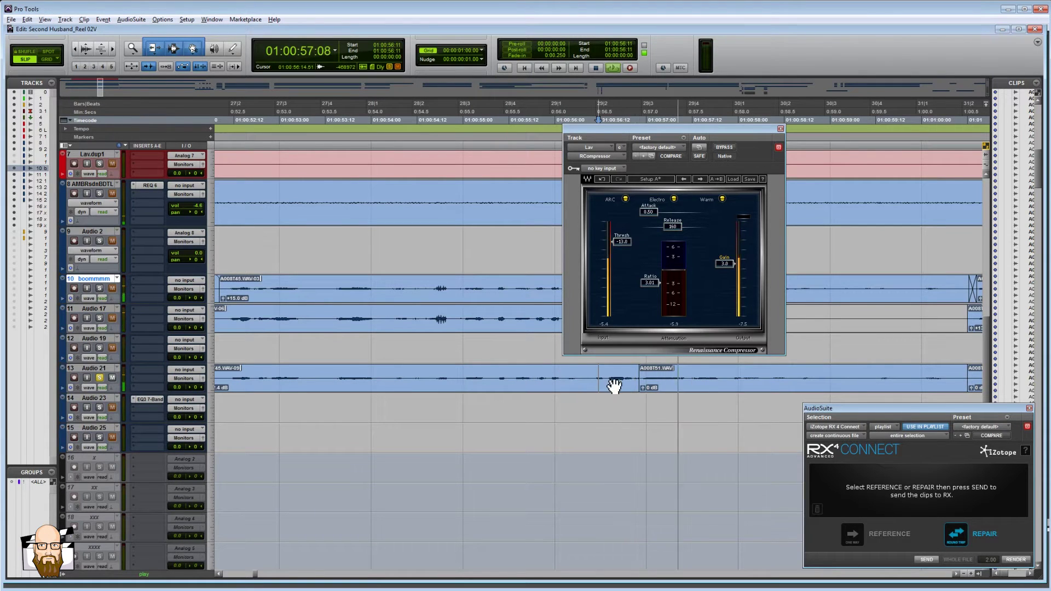
Step: Extend the start of the following A008T51.WAV clip on Audio 21 back to 01:00:56:12
{"action": "double_click", "coordinate": [647, 378]}
{"action": "key", "text": "Delete"}
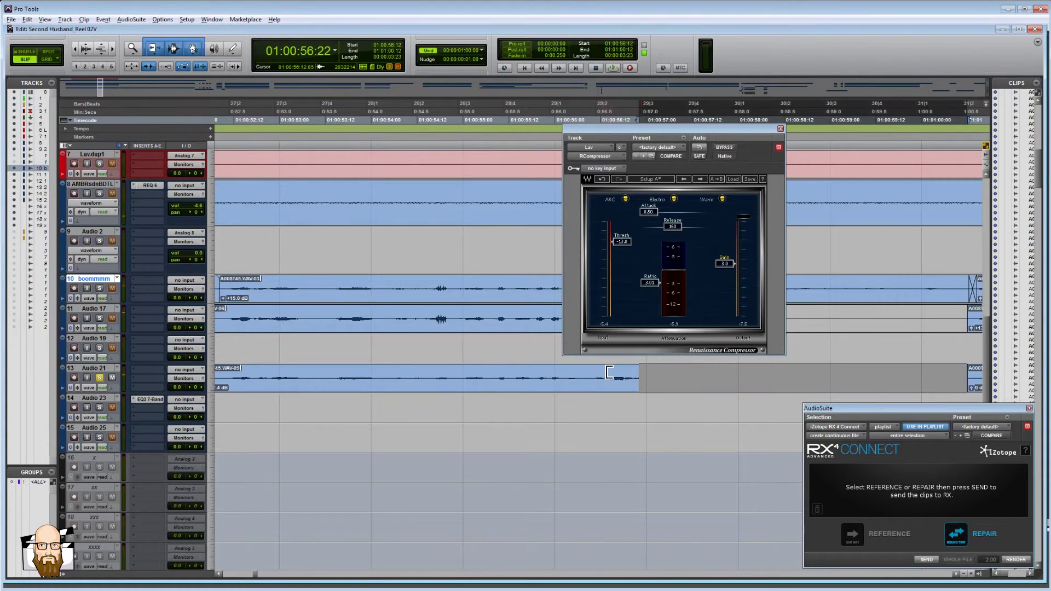
{"action": "key", "text": "ctrl+z"}
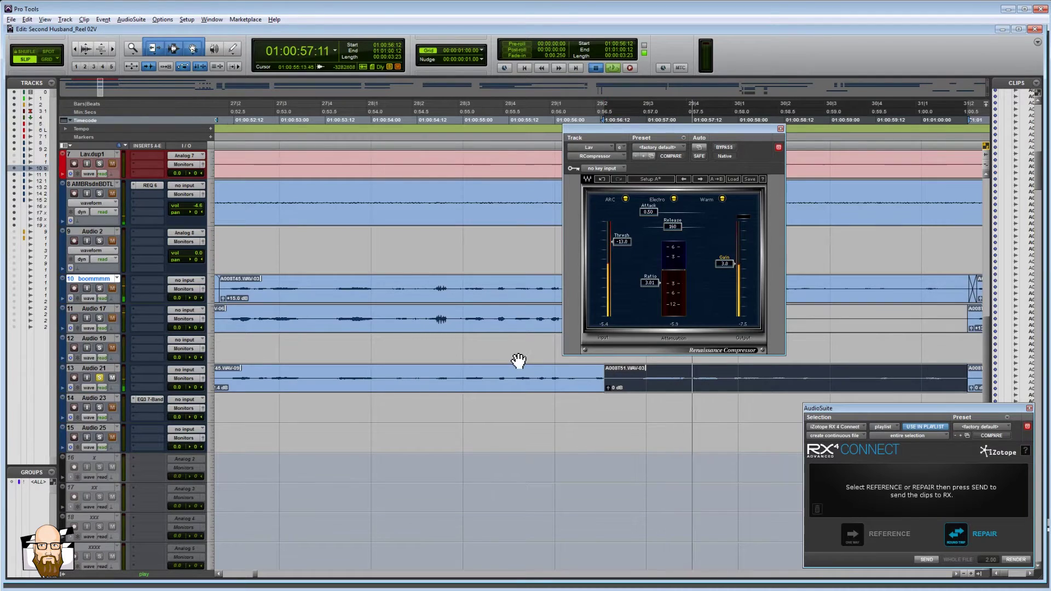
Step: Raise the clip gain of the selected A008T51.WAV clip on Audio 21 to +12.3 dB and play part of it
{"action": "key", "text": "space"}
{"action": "left_click_drag", "start_coordinate": [324, 392], "coordinate": [314, 274]}
{"action": "key", "text": "space"}
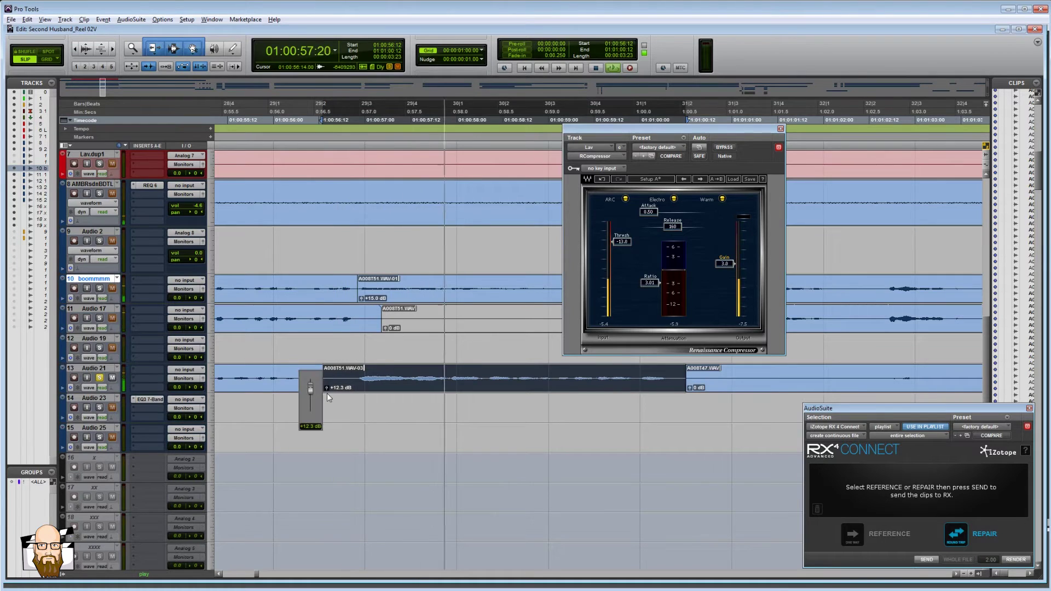
{"action": "left_click_drag", "start_coordinate": [404, 383], "coordinate": [412, 381]}
{"action": "key", "text": "r"}
{"action": "key", "text": "space"}
Step: Play across the edit after 01:01:10:00 on Audio 21 and raise the following A008T51.WAV clip's gain to +12.5 dB
{"action": "left_click", "coordinate": [288, 376]}
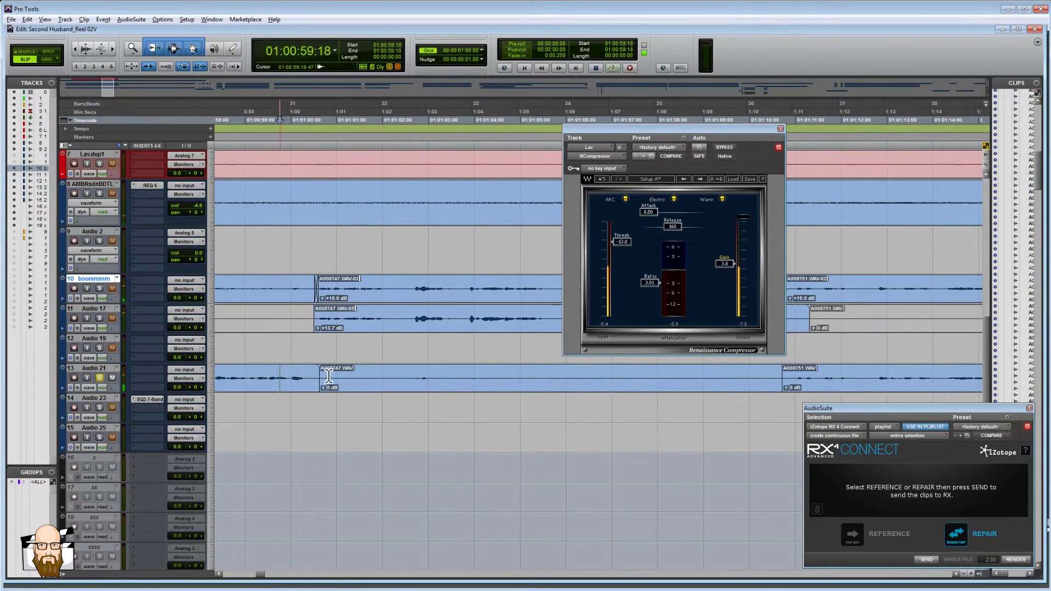
{"action": "key", "text": "r"}
{"action": "left_click", "coordinate": [580, 378]}
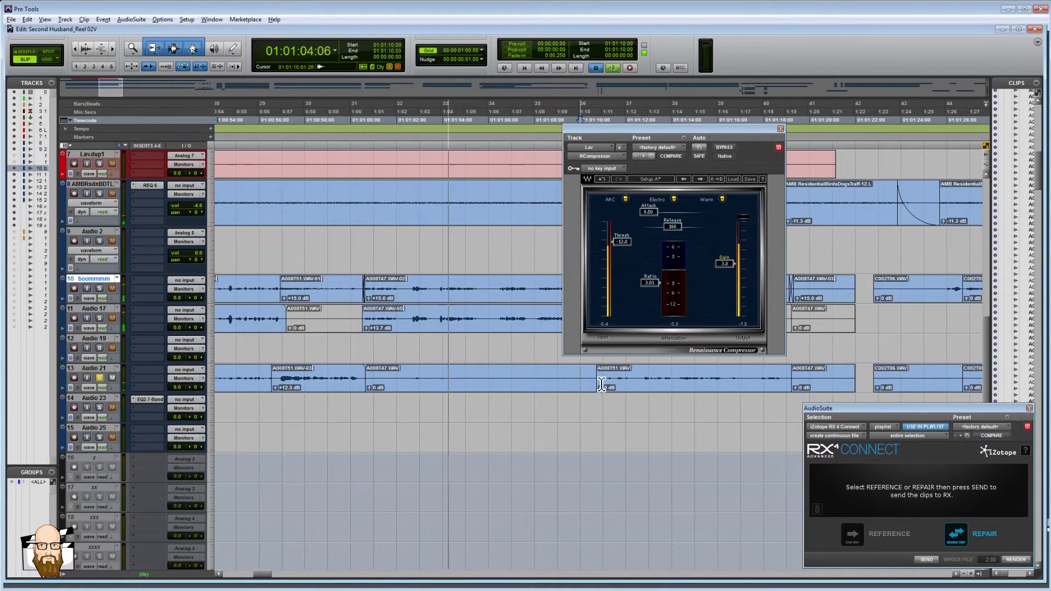
{"action": "key", "text": "space"}
{"action": "key", "text": "space"}
{"action": "left_click_drag", "start_coordinate": [602, 388], "coordinate": [601, 377]}
Step: Select the Audio 21 clips from 01:00:08:00 to 01:01:22:00 and send them to iZotope RX 4 for repair
{"action": "scroll", "coordinate": [575, 379], "scroll_direction": "right", "scroll_amount": 5}
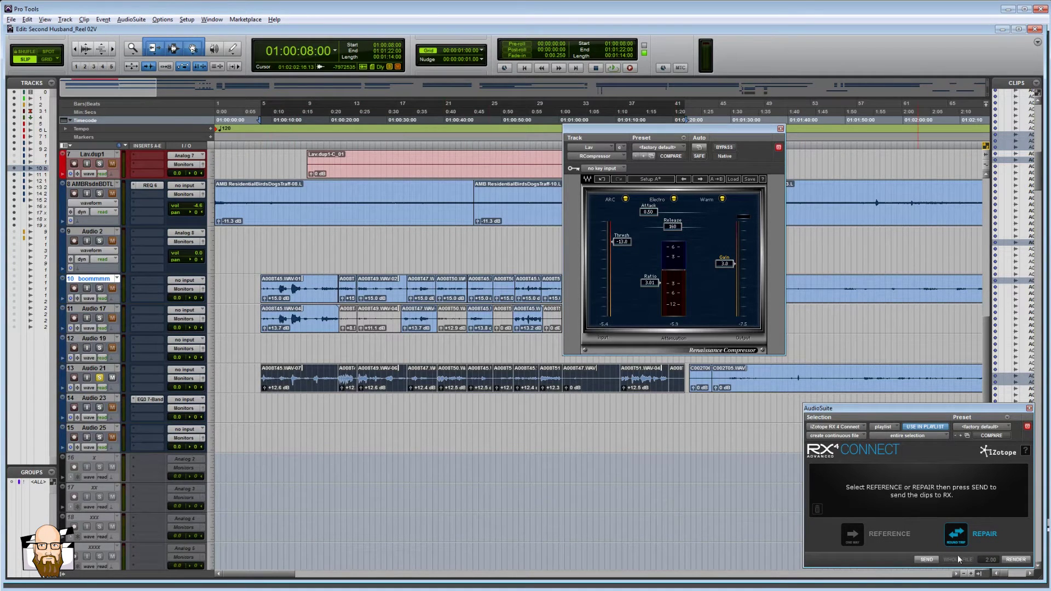
{"action": "left_click", "coordinate": [927, 560]}
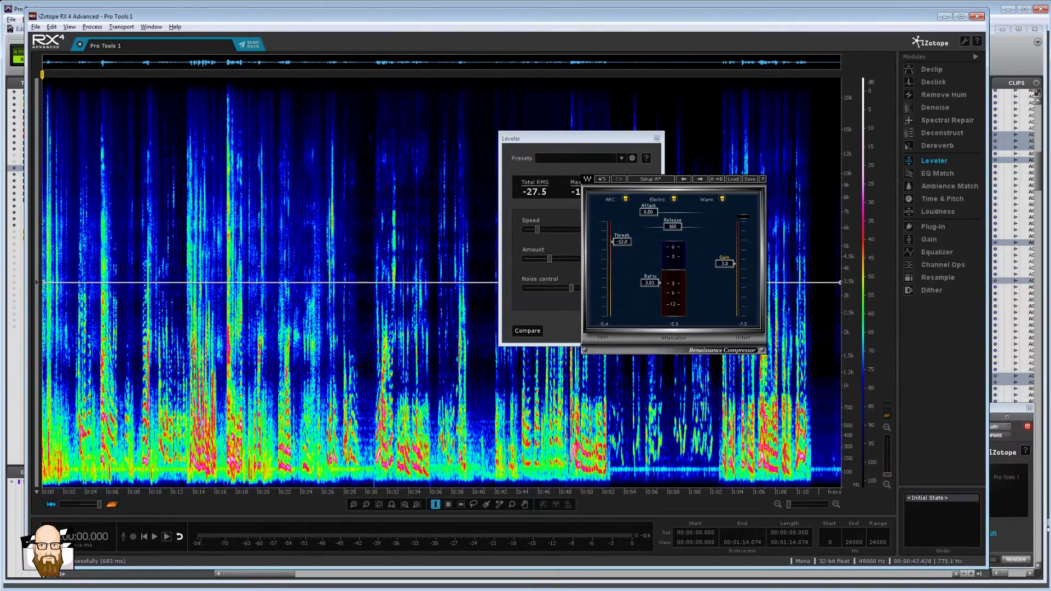
Step: Move the Leveler window aside, select the quiet gap from about 8.5 to 9.0 seconds, and listen to it
{"action": "scroll", "coordinate": [224, 491], "scroll_direction": "up", "scroll_amount": 5}
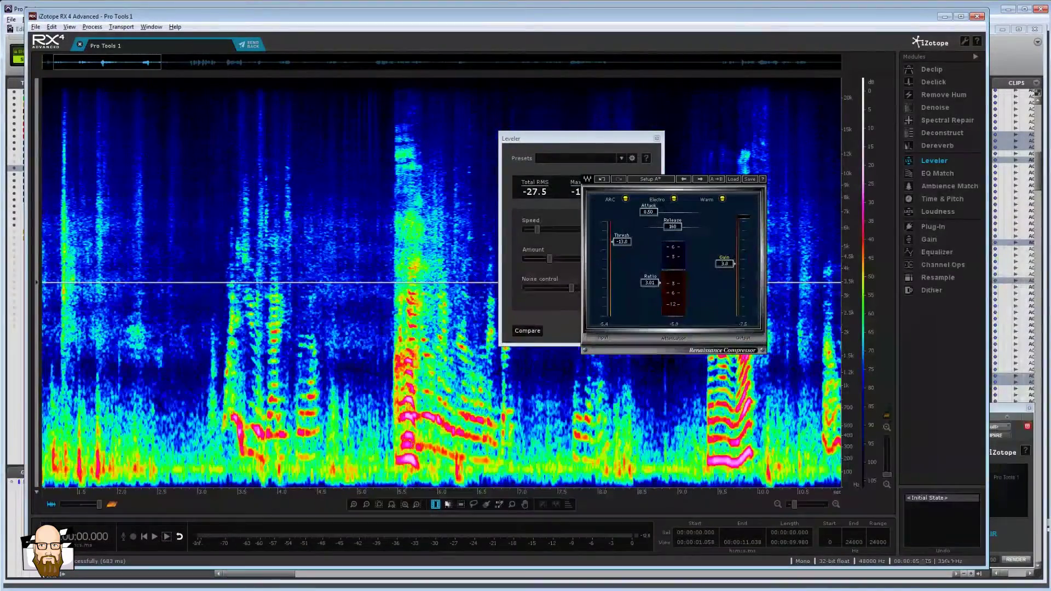
{"action": "left_click_drag", "start_coordinate": [319, 499], "coordinate": [843, 492]}
{"action": "scroll", "coordinate": [475, 492], "scroll_direction": "up", "scroll_amount": 2}
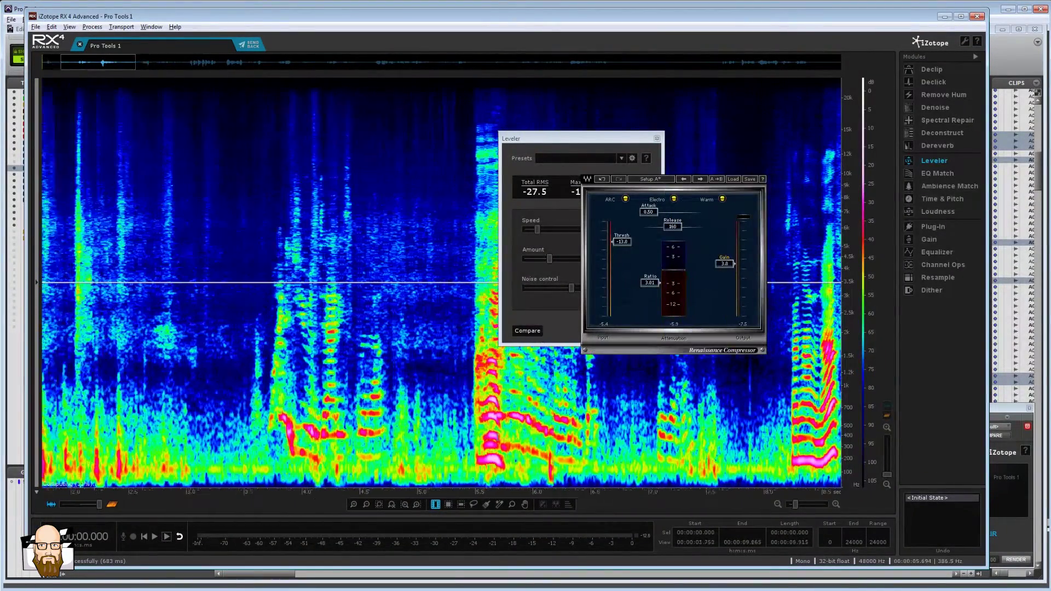
{"action": "scroll", "coordinate": [475, 492], "scroll_direction": "down", "scroll_amount": 3}
{"action": "left_click_drag", "start_coordinate": [617, 143], "coordinate": [871, 182]}
{"action": "left_click", "coordinate": [614, 355]}
{"action": "key", "text": "space"}
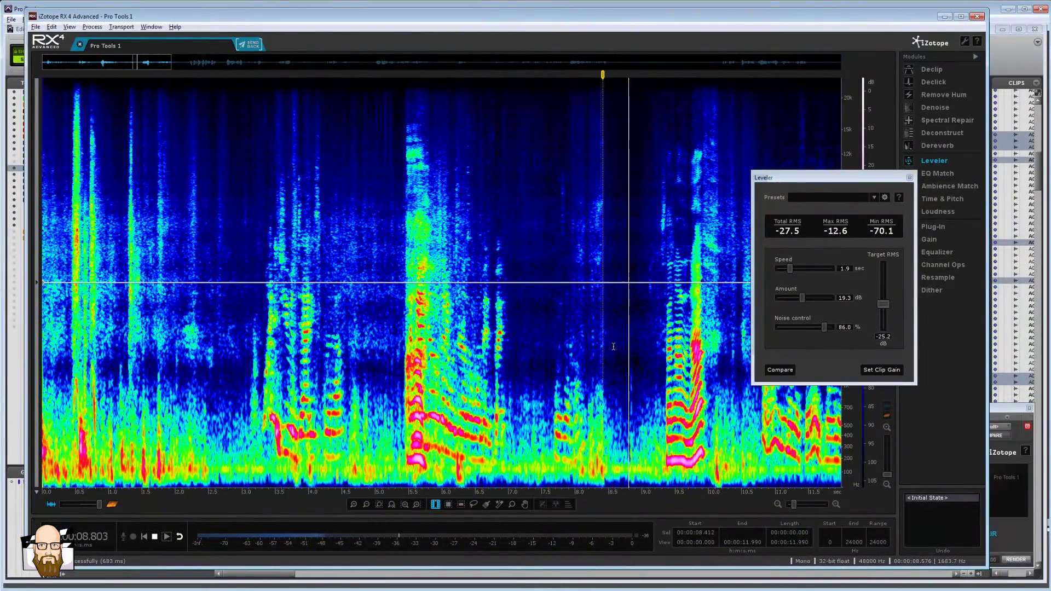
{"action": "key", "text": "space"}
{"action": "left_click_drag", "start_coordinate": [609, 343], "coordinate": [642, 339]}
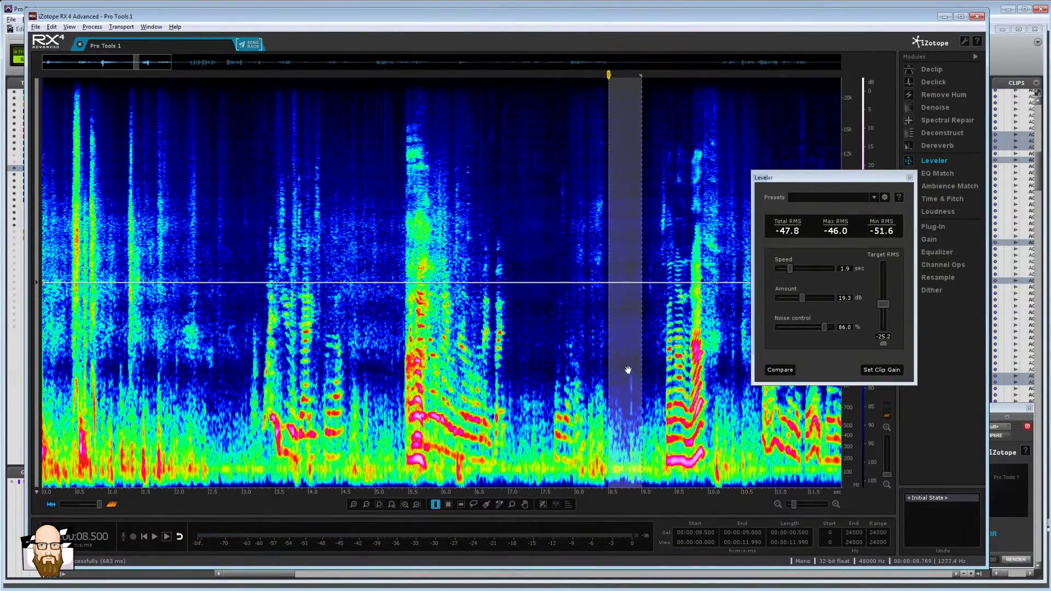
{"action": "scroll", "coordinate": [628, 370], "scroll_direction": "up", "scroll_amount": 5}
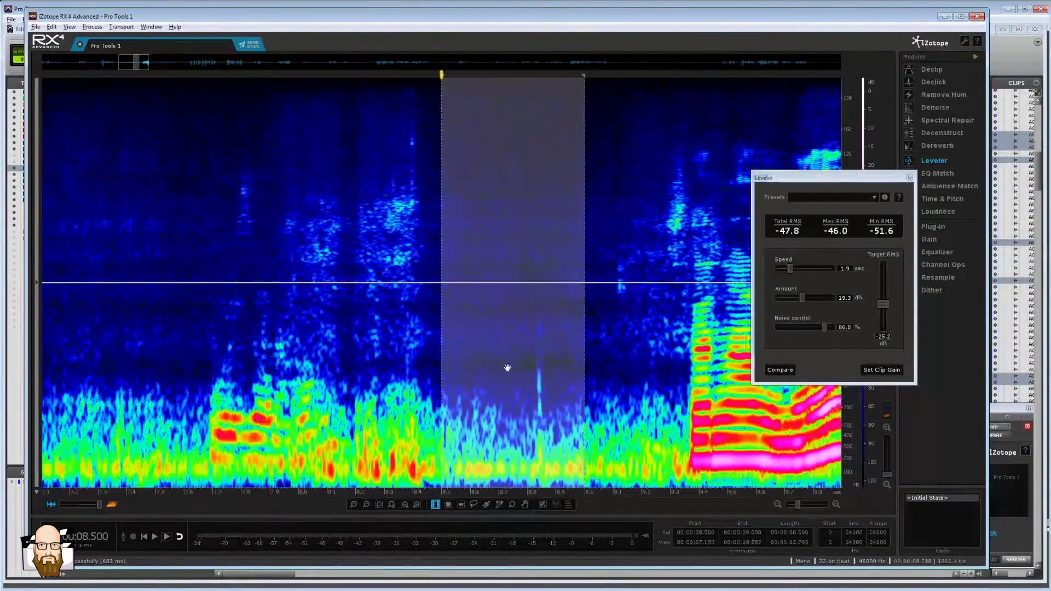
{"action": "key", "text": "space"}
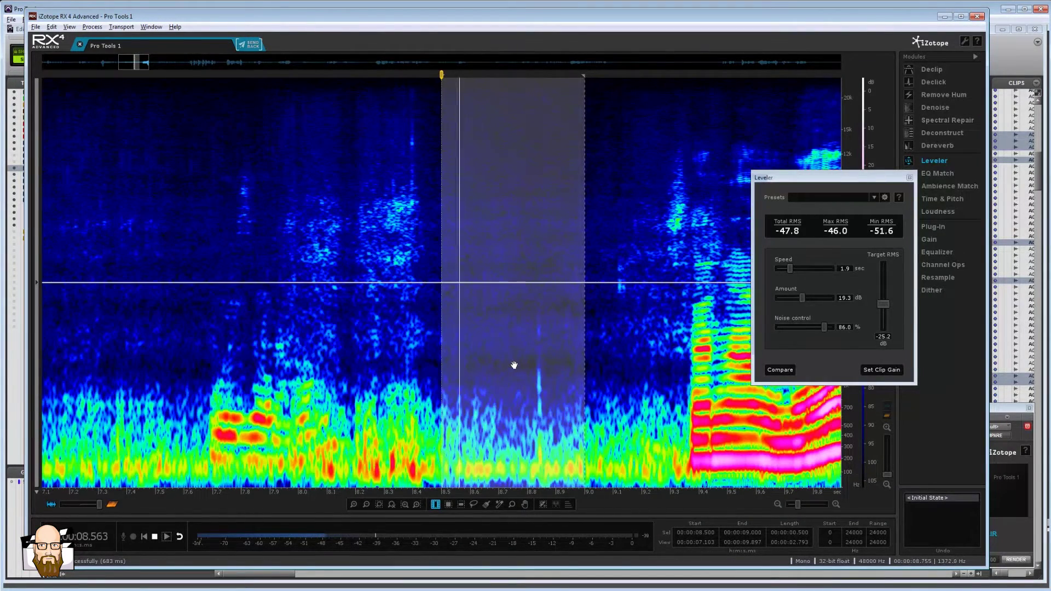
{"action": "key", "text": "space"}
Step: Repair the short click at about 8.83 to 8.87 seconds, between roughly 186 and 2850 Hz, with Spectral Repair's Pattern mode at 512 bands
{"action": "key", "text": "r"}
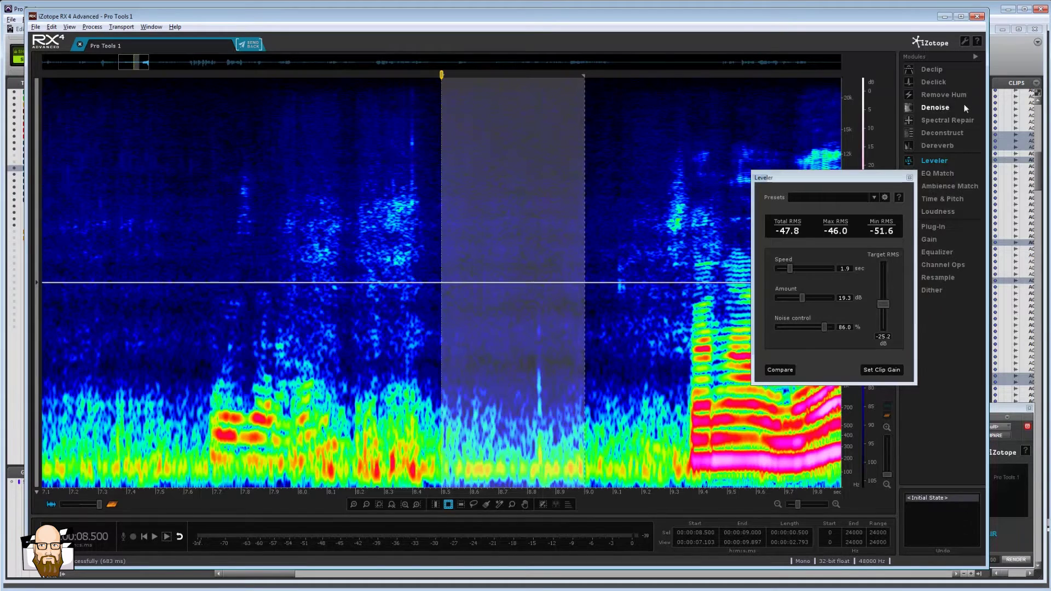
{"action": "left_click", "coordinate": [944, 120]}
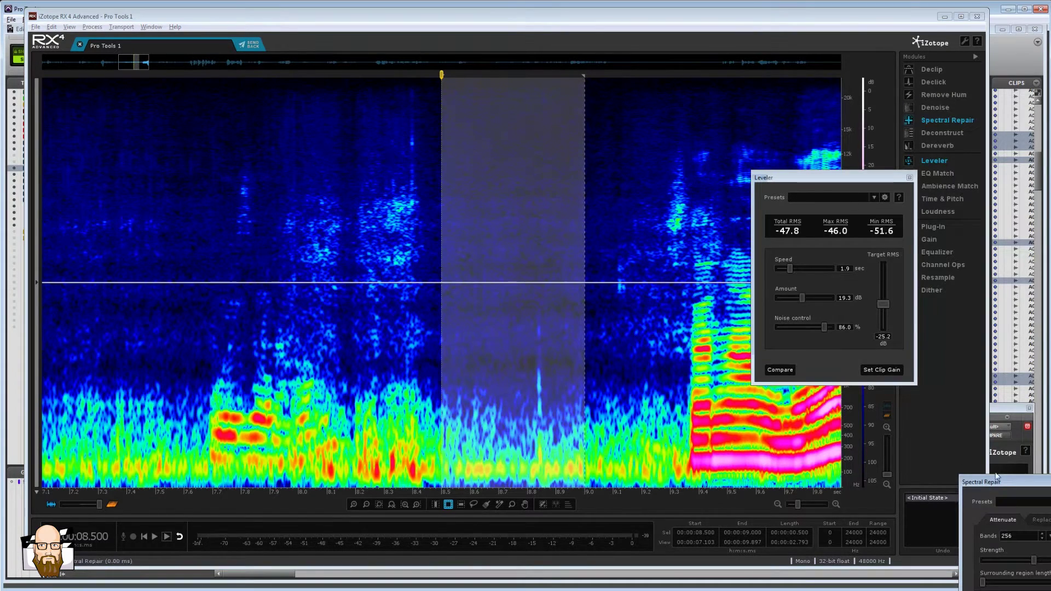
{"action": "left_click_drag", "start_coordinate": [985, 482], "coordinate": [719, 106]}
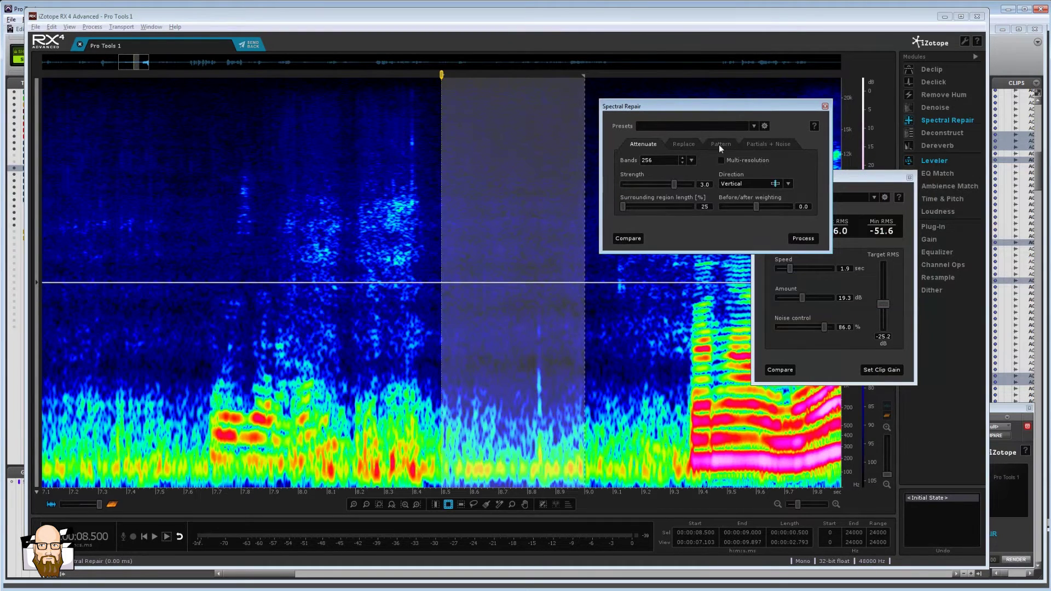
{"action": "left_click", "coordinate": [721, 144]}
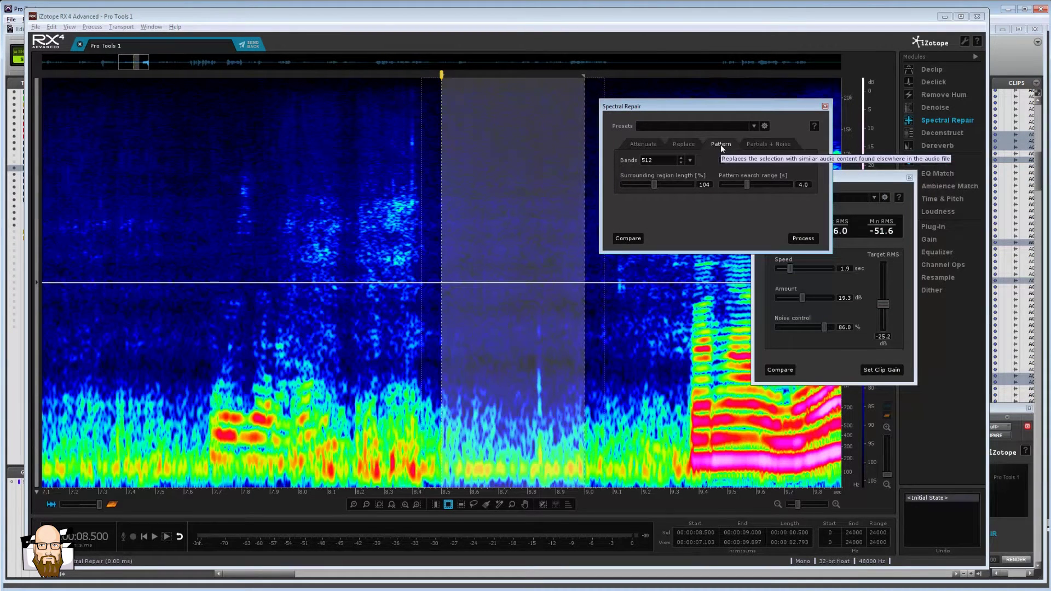
{"action": "left_click", "coordinate": [537, 327]}
{"action": "left_click_drag", "start_coordinate": [517, 301], "coordinate": [547, 459]}
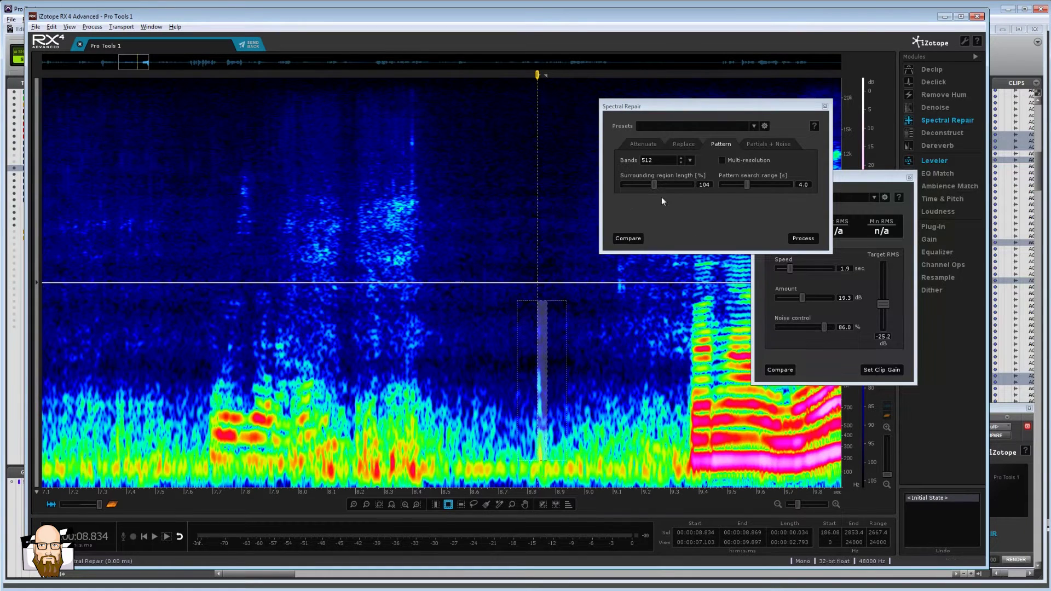
{"action": "left_click", "coordinate": [803, 238]}
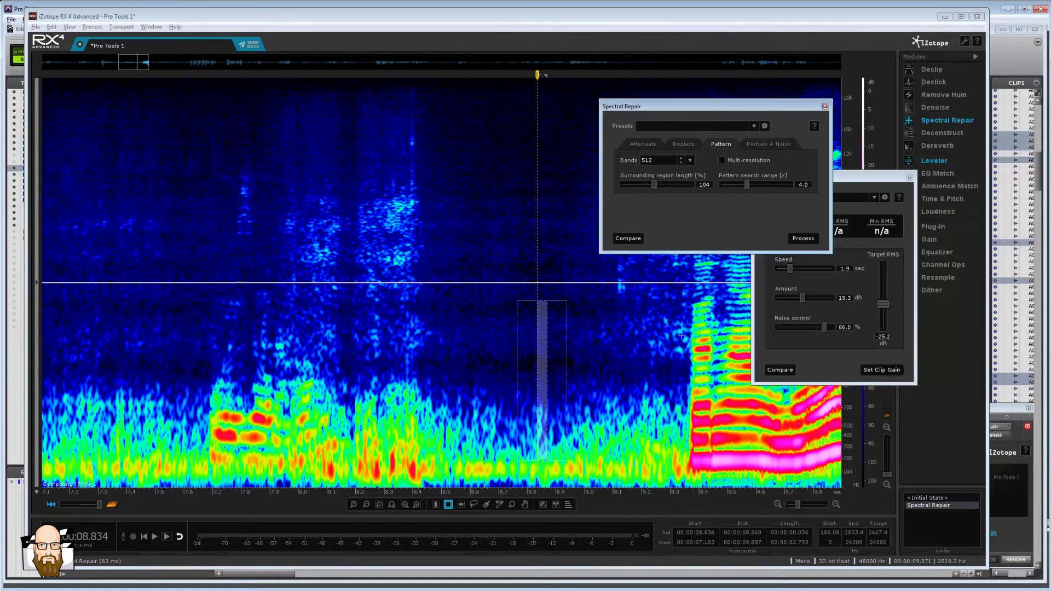
Step: Play the repaired passage from about 8.43 seconds using the time selection tool
{"action": "left_click", "coordinate": [421, 337]}
{"action": "key", "text": "t"}
{"action": "key", "text": "space"}
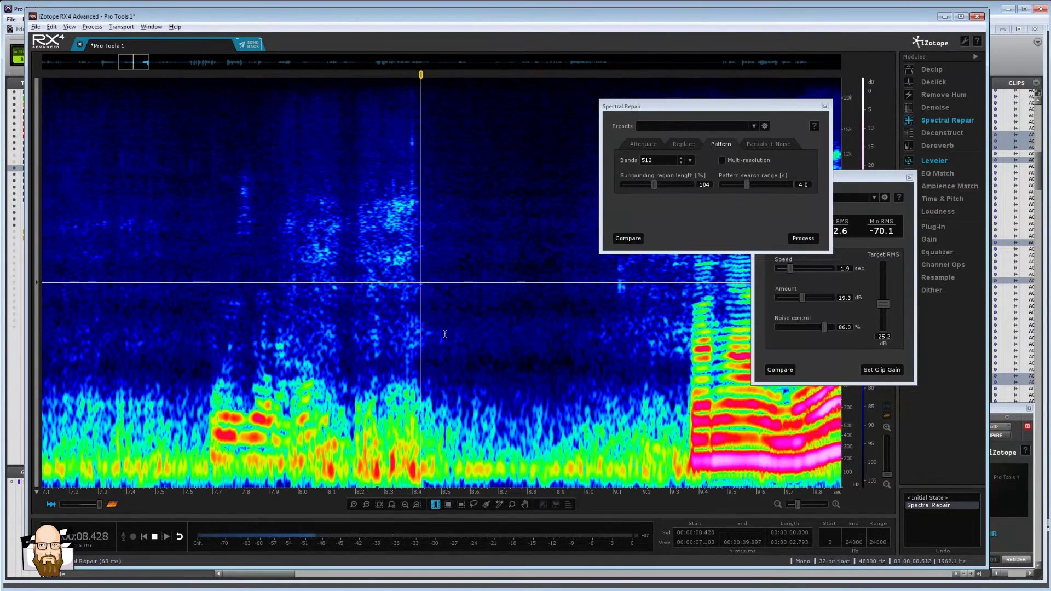
{"action": "key", "text": "space"}
{"action": "key", "text": "space"}
{"action": "key", "text": "space"}
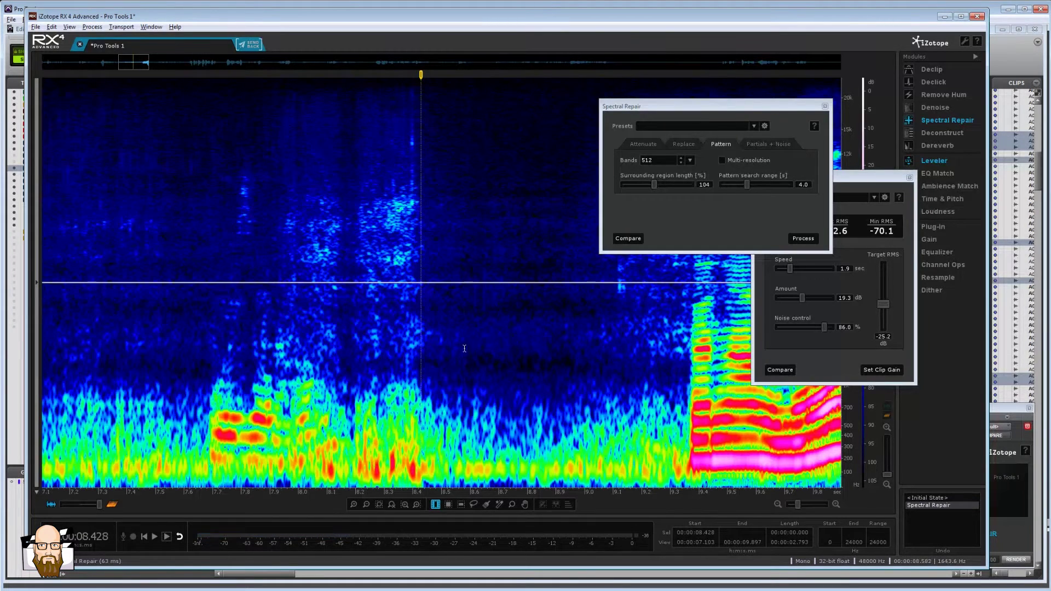
Step: Select the clean background noise from about 8.57 to 8.95 seconds, checking it by ear
{"action": "left_click_drag", "start_coordinate": [470, 335], "coordinate": [585, 331]}
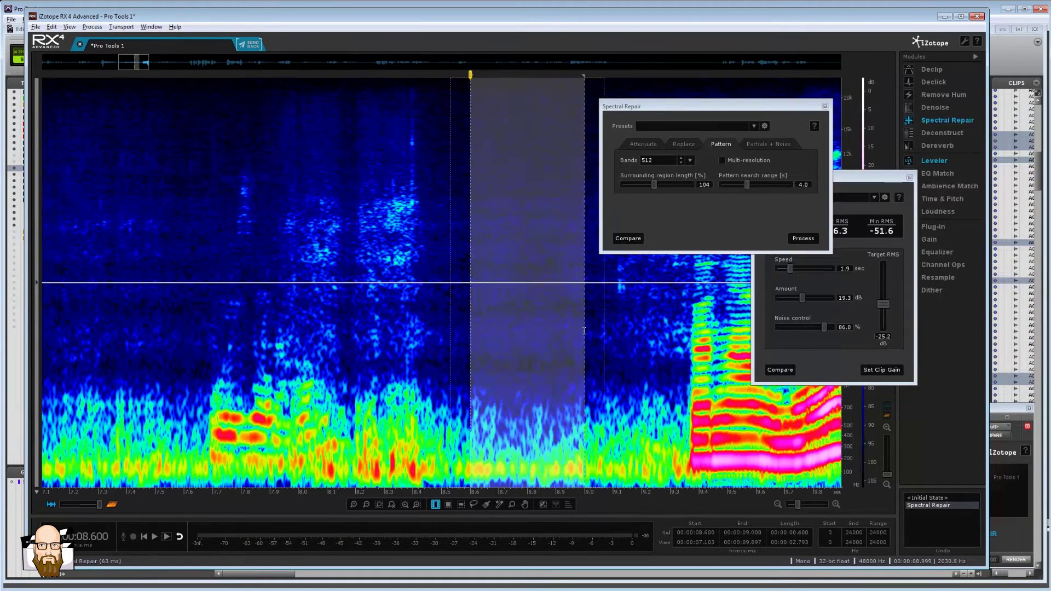
{"action": "key", "text": "space"}
{"action": "key", "text": "space"}
{"action": "left_click_drag", "start_coordinate": [584, 349], "coordinate": [570, 347]}
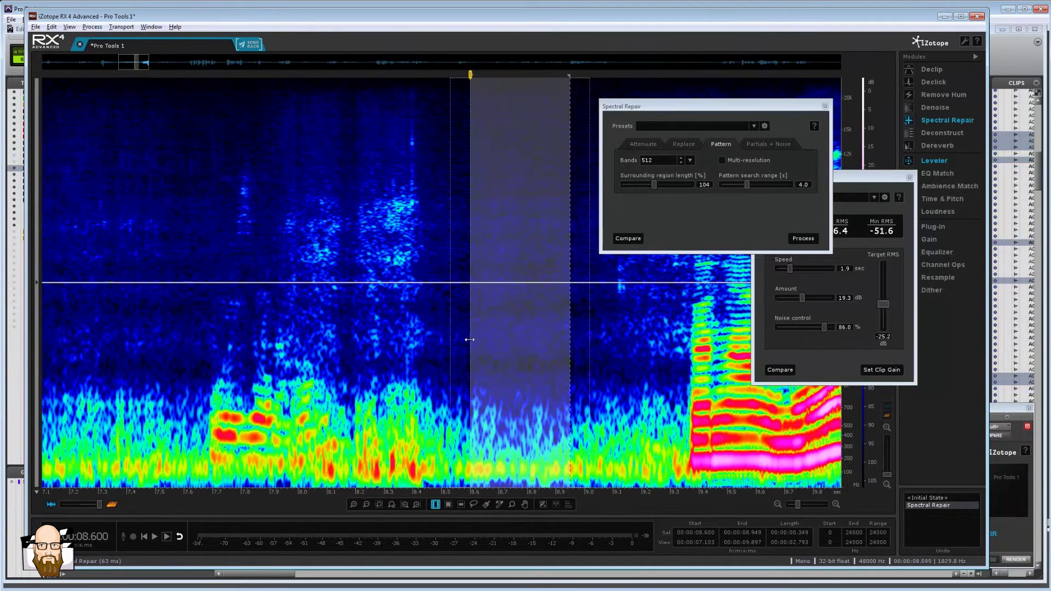
{"action": "left_click_drag", "start_coordinate": [470, 339], "coordinate": [461, 339]}
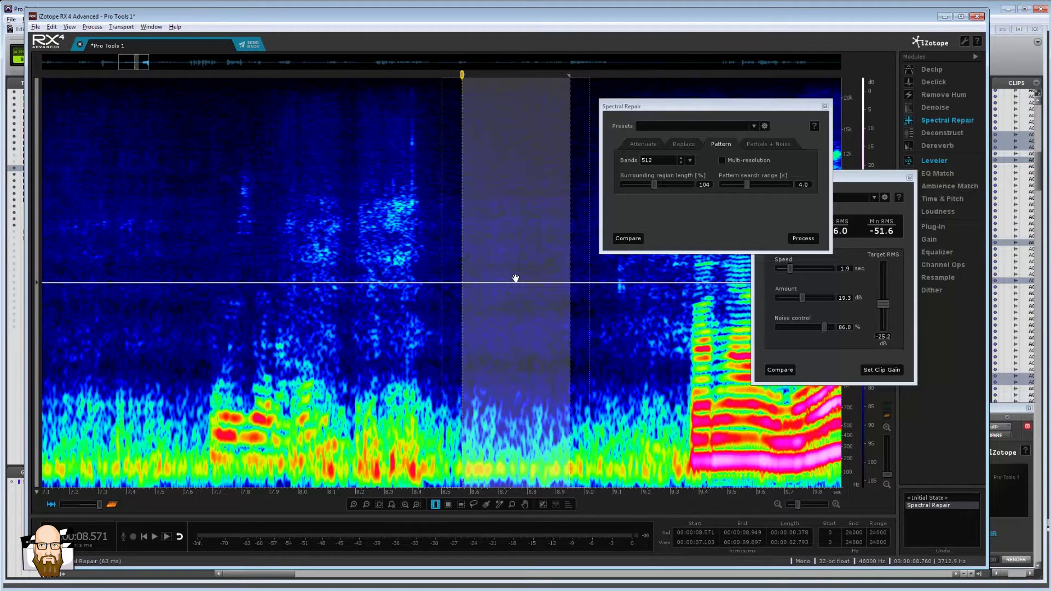
Step: Close Spectral Repair, learn a spectral Denoise profile from the selected background noise, and denoise the recording
{"action": "left_click", "coordinate": [826, 107]}
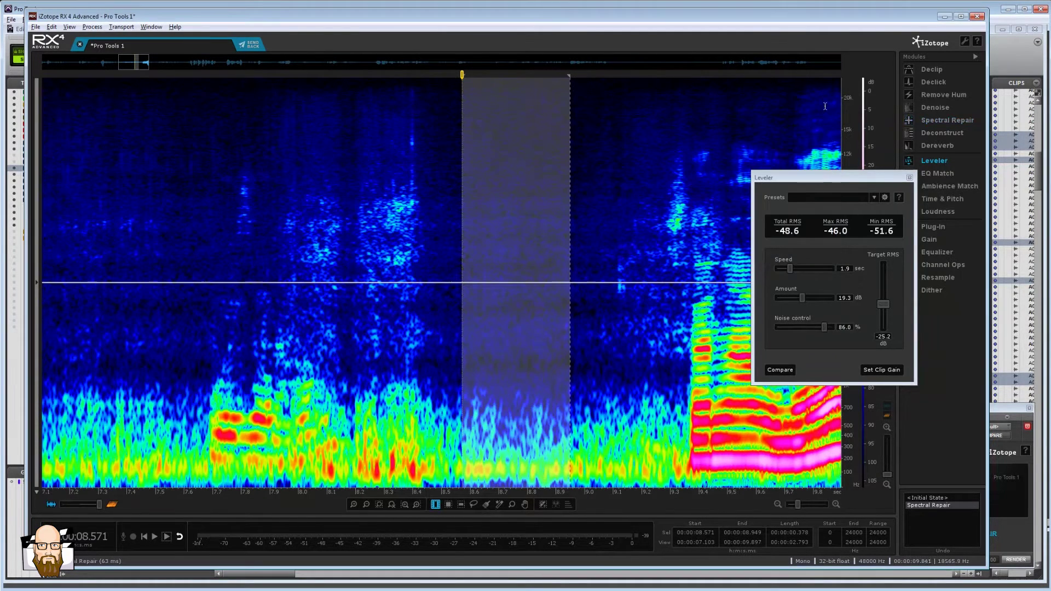
{"action": "left_click", "coordinate": [937, 109]}
{"action": "left_click", "coordinate": [231, 127]}
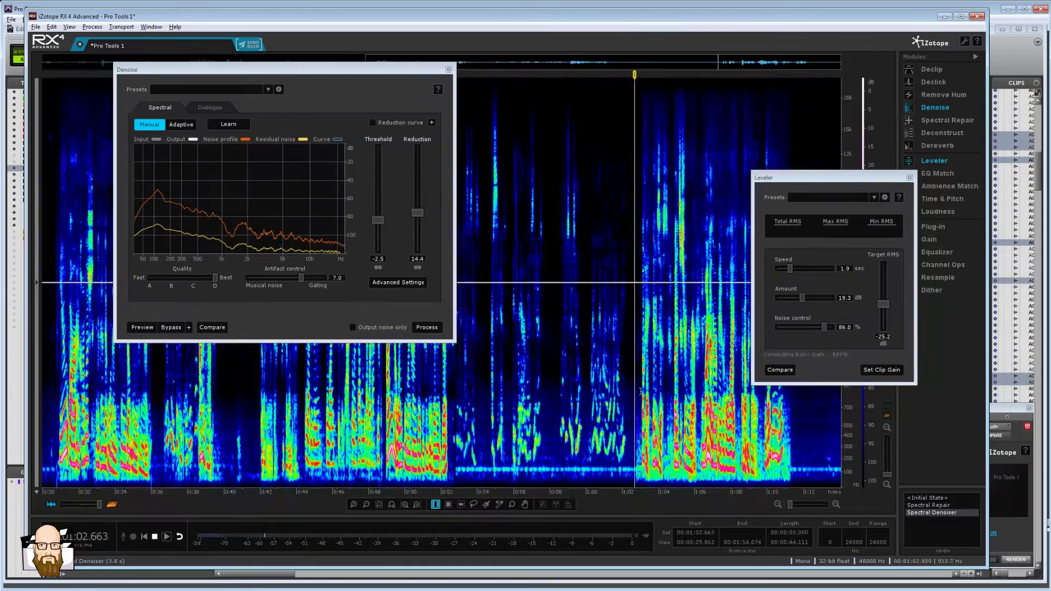
Step: Select and copy the background noise just before the speech, from about 1:02.78 to 1:03.07, and move the Denoise window aside
{"action": "scroll", "coordinate": [642, 391], "scroll_direction": "up", "scroll_amount": 5}
{"action": "key", "text": "space"}
{"action": "left_click_drag", "start_coordinate": [608, 350], "coordinate": [631, 349]}
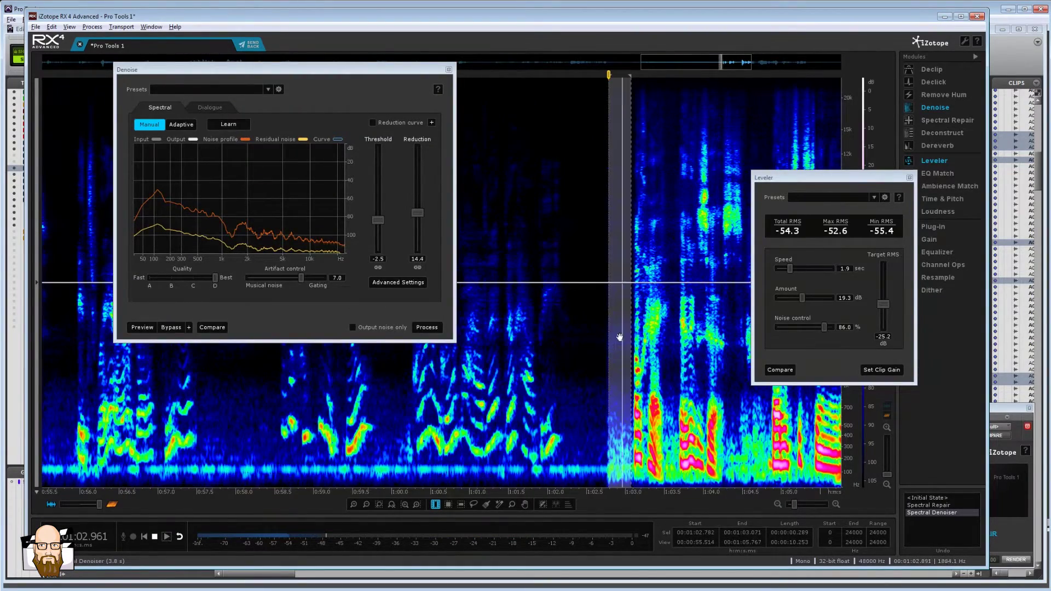
{"action": "key", "text": "space"}
{"action": "left_click_drag", "start_coordinate": [728, 498], "coordinate": [454, 492]}
{"action": "left_click_drag", "start_coordinate": [362, 77], "coordinate": [687, 99]}
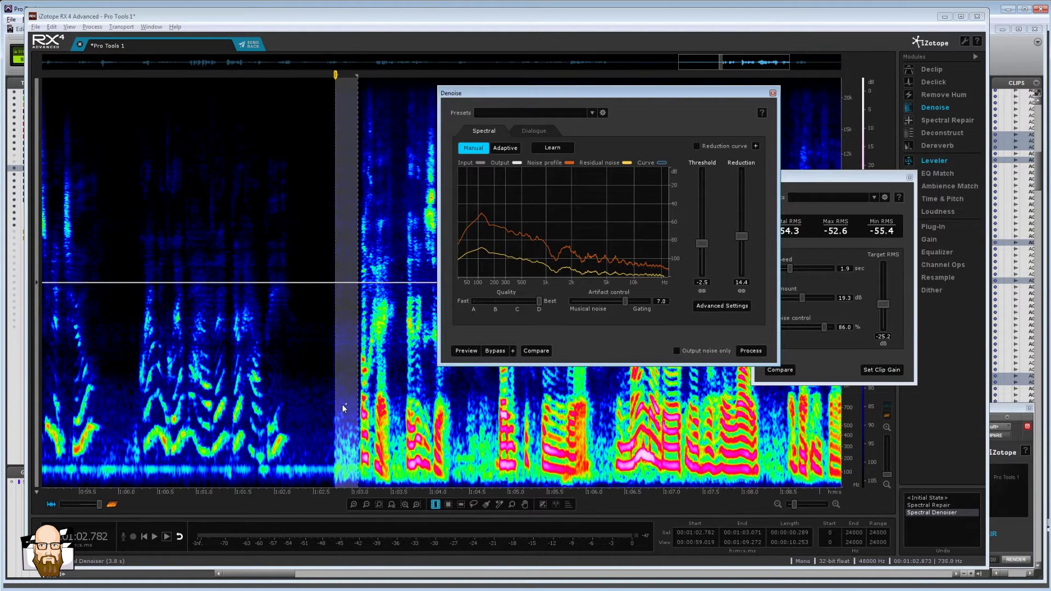
Step: Paste the copied noise over the quiet gap from about 1:02.46 to 1:02.80, replacing the selection
{"action": "left_click", "coordinate": [306, 315]}
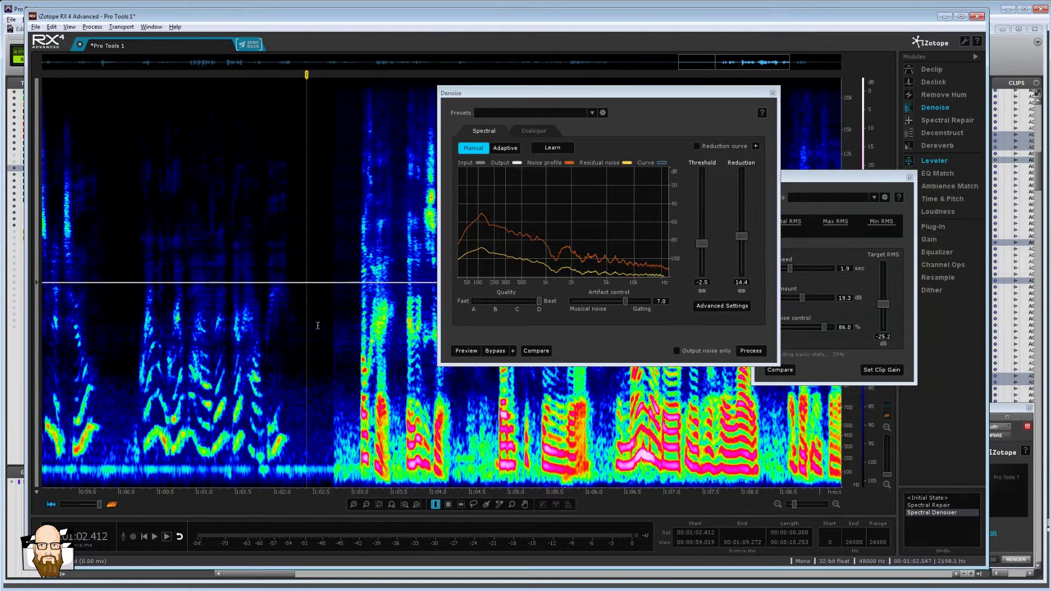
{"action": "left_click", "coordinate": [332, 377]}
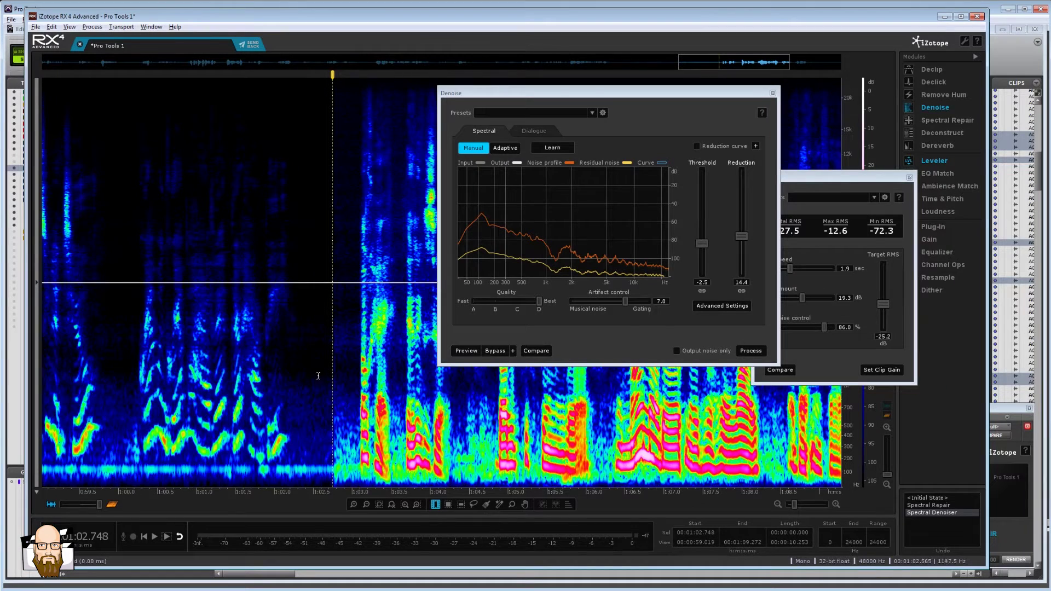
{"action": "left_click_drag", "start_coordinate": [309, 375], "coordinate": [332, 376]}
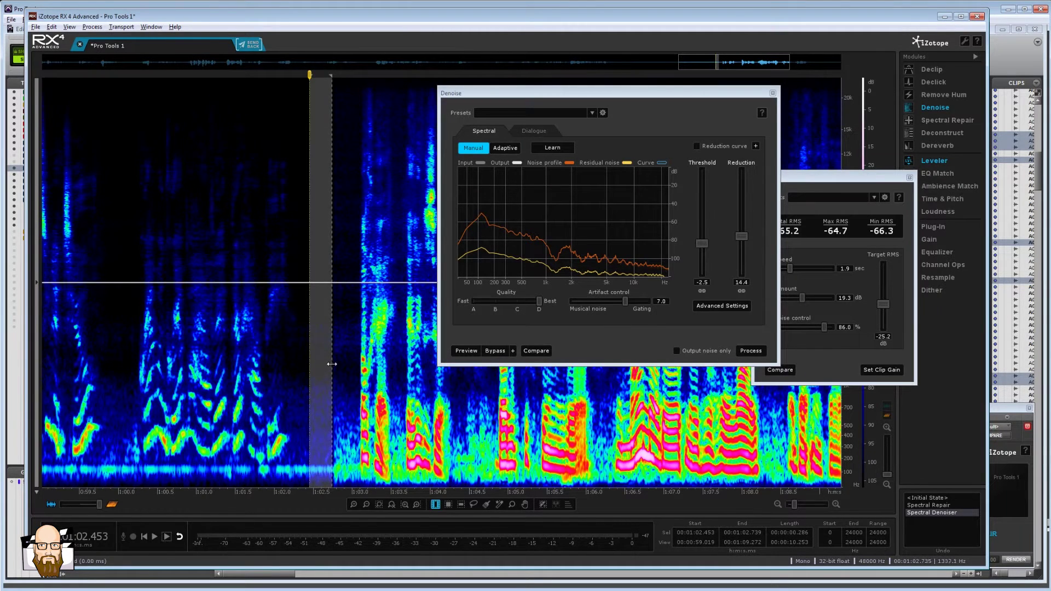
{"action": "double_click", "coordinate": [339, 355]}
{"action": "left_click", "coordinate": [338, 354]}
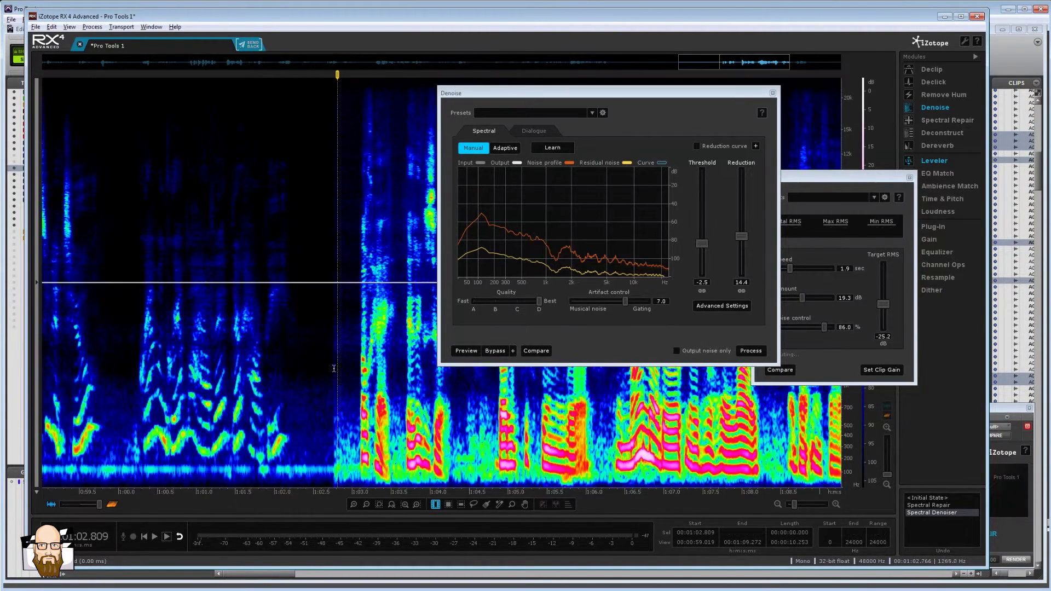
{"action": "left_click_drag", "start_coordinate": [336, 341], "coordinate": [310, 338]}
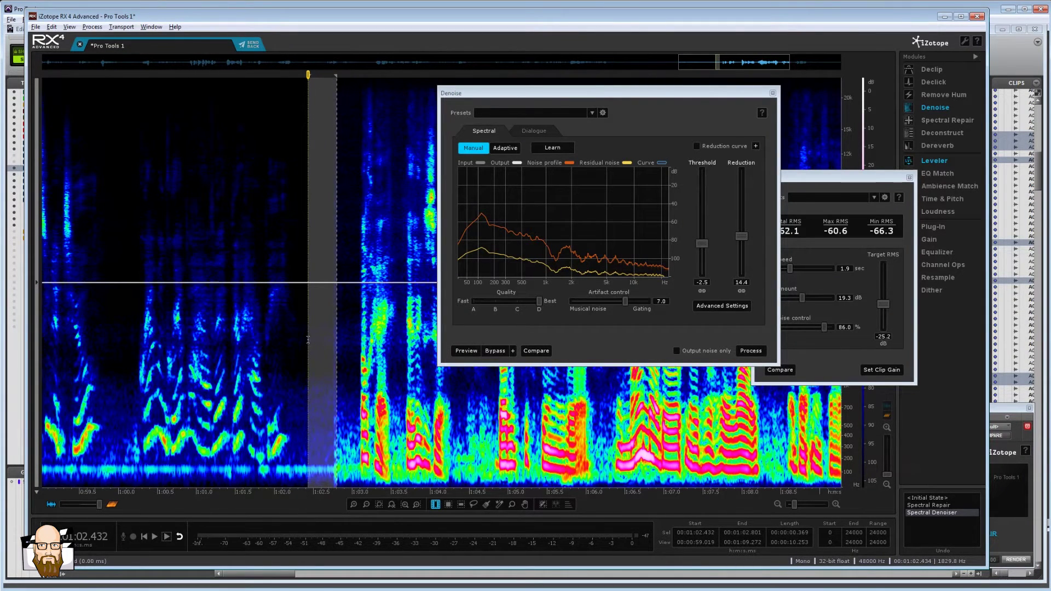
{"action": "key", "text": "ctrl+v"}
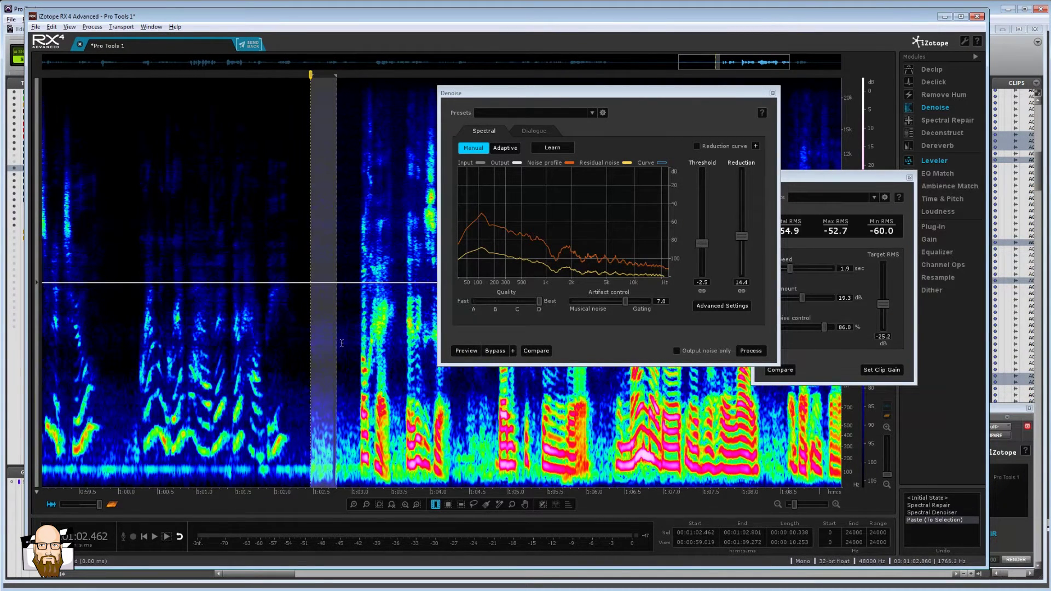
Step: Try inserting the copied noise again at about 1:02.50, undo the insertion, and place the cursor at about 1:02.75
{"action": "left_click_drag", "start_coordinate": [329, 366], "coordinate": [340, 367]}
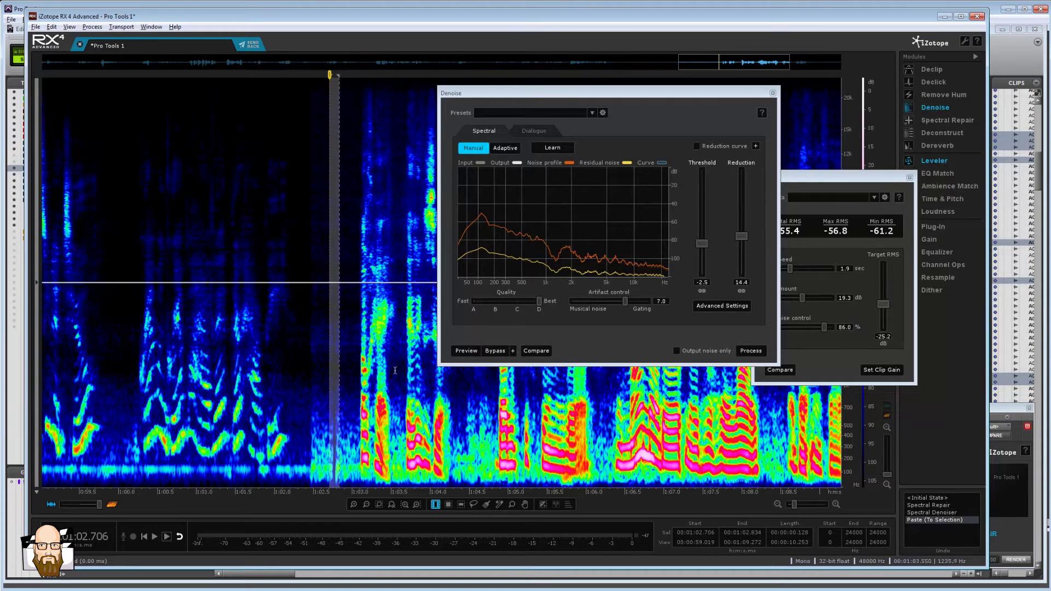
{"action": "left_click_drag", "start_coordinate": [313, 349], "coordinate": [333, 346]}
{"action": "key", "text": "ctrl+v"}
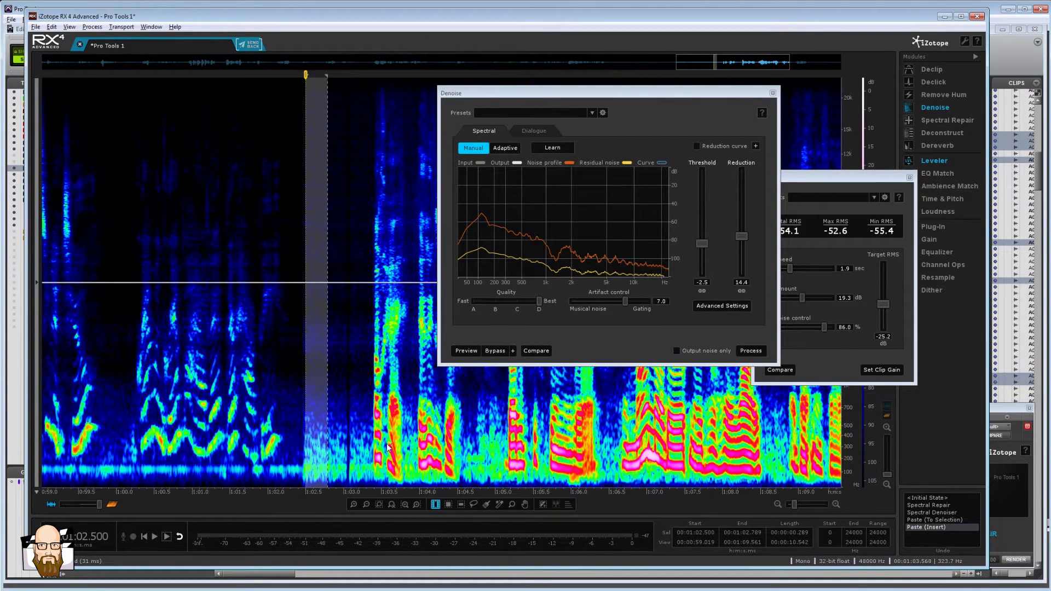
{"action": "key", "text": "ctrl+z"}
{"action": "left_click", "coordinate": [333, 404]}
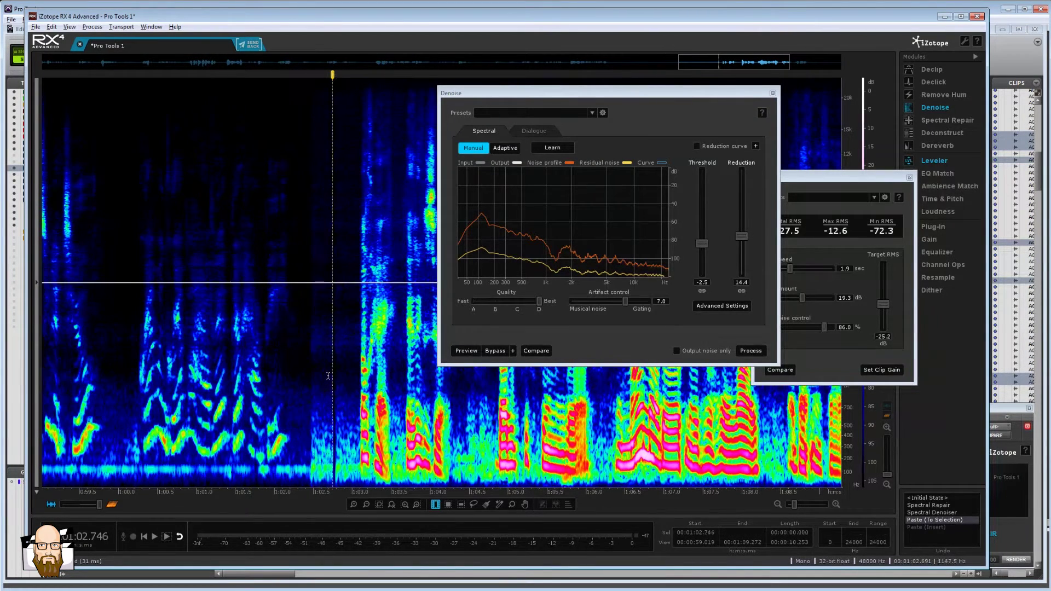
Step: Paste the copied noise over about 1:02.69 to 1:02.84, and play the filled gap from about 1:02.50 to 1:03.04
{"action": "left_click_drag", "start_coordinate": [329, 378], "coordinate": [339, 376]}
{"action": "key", "text": "ctrl+v"}
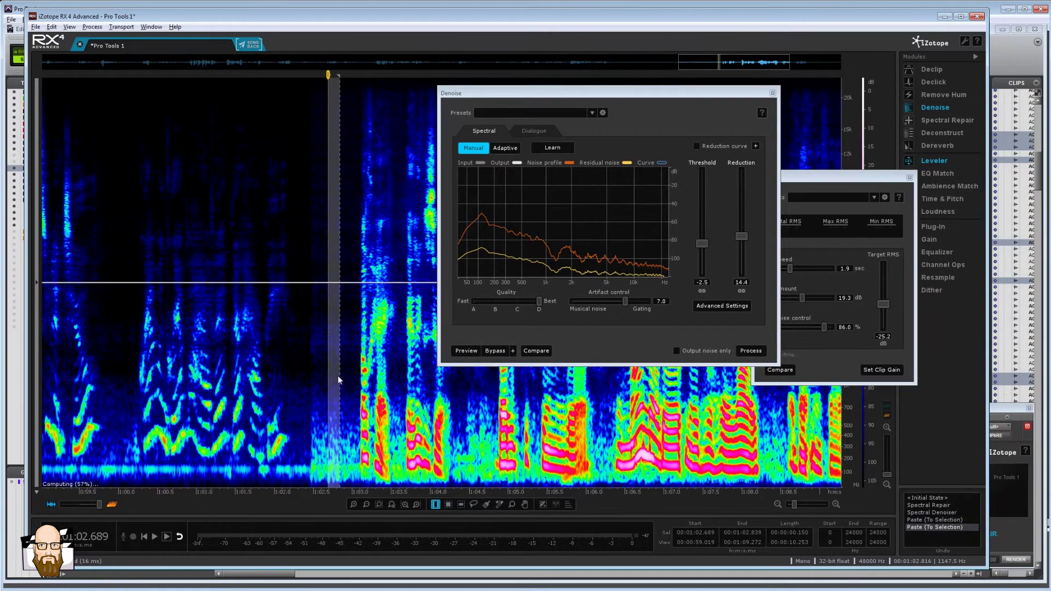
{"action": "left_click", "coordinate": [284, 383]}
{"action": "left_click_drag", "start_coordinate": [313, 386], "coordinate": [355, 383]}
{"action": "key", "text": "space"}
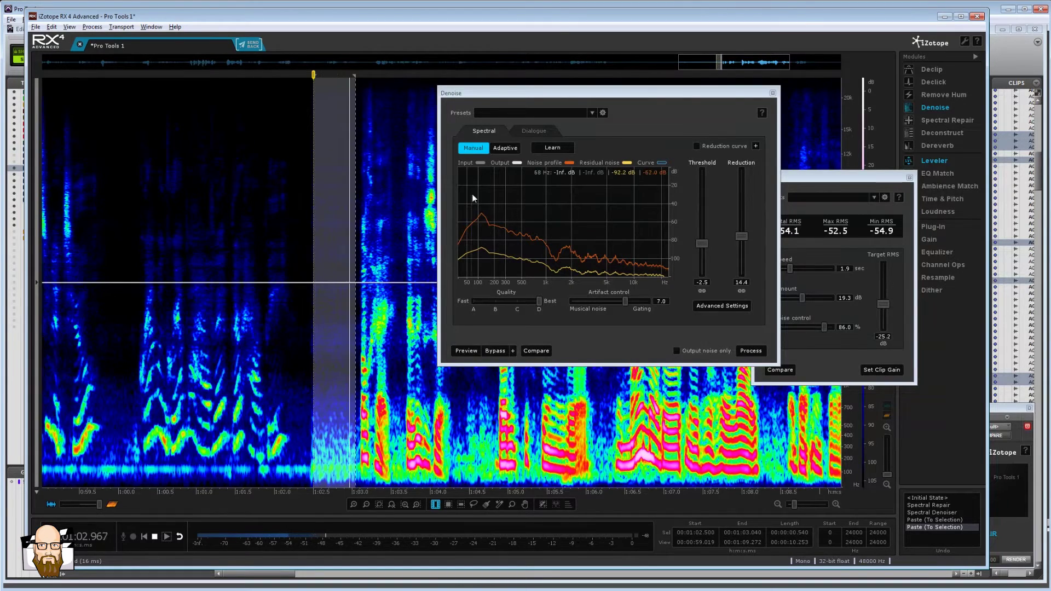
{"action": "key", "text": "space"}
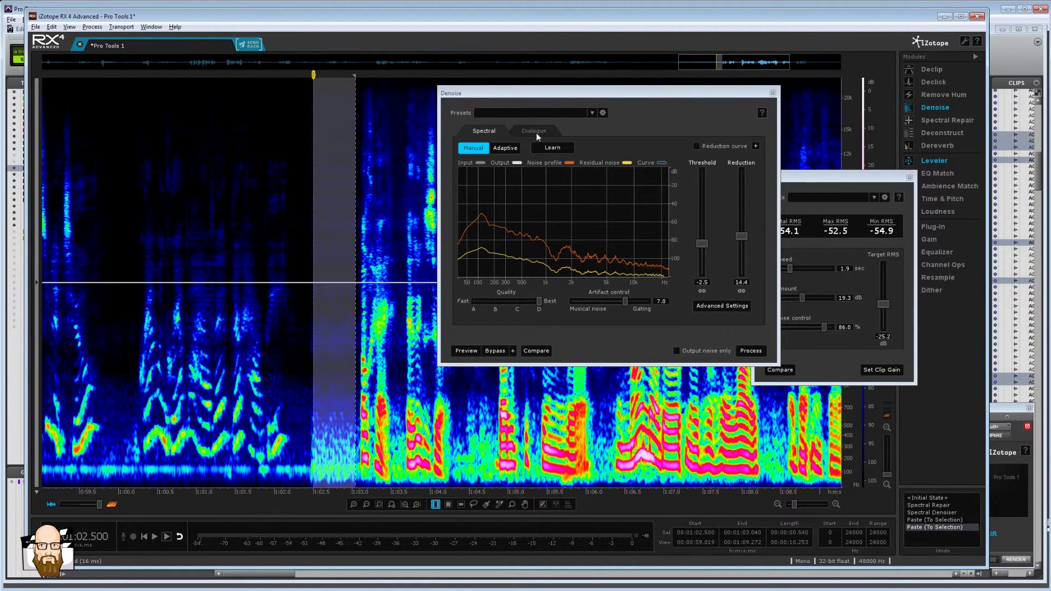
Step: Learn a Dialogue denoise profile from the selected noise, and select the speech passage from about 1:02.43 to 1:11.32
{"action": "left_click", "coordinate": [536, 131]}
{"action": "left_click", "coordinate": [555, 148]}
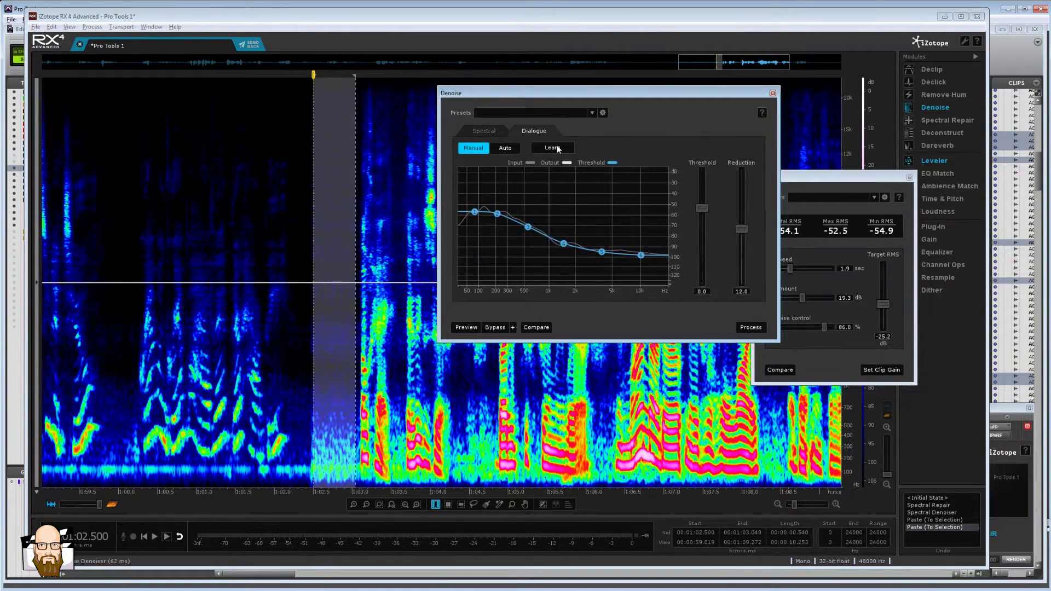
{"action": "left_click", "coordinate": [307, 307]}
{"action": "left_click", "coordinate": [311, 306]}
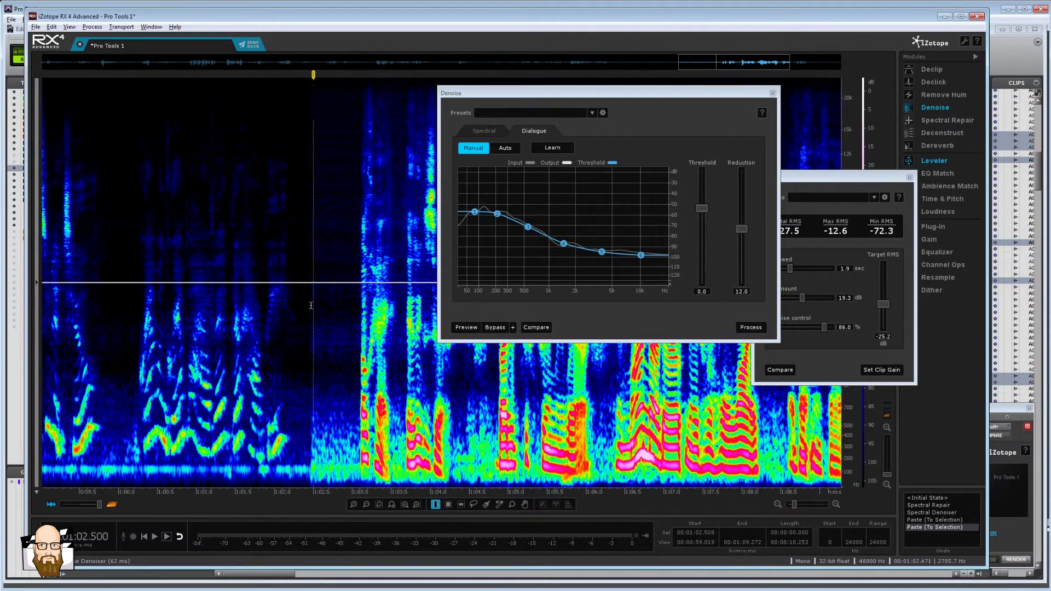
{"action": "left_click_drag", "start_coordinate": [308, 306], "coordinate": [738, 322]}
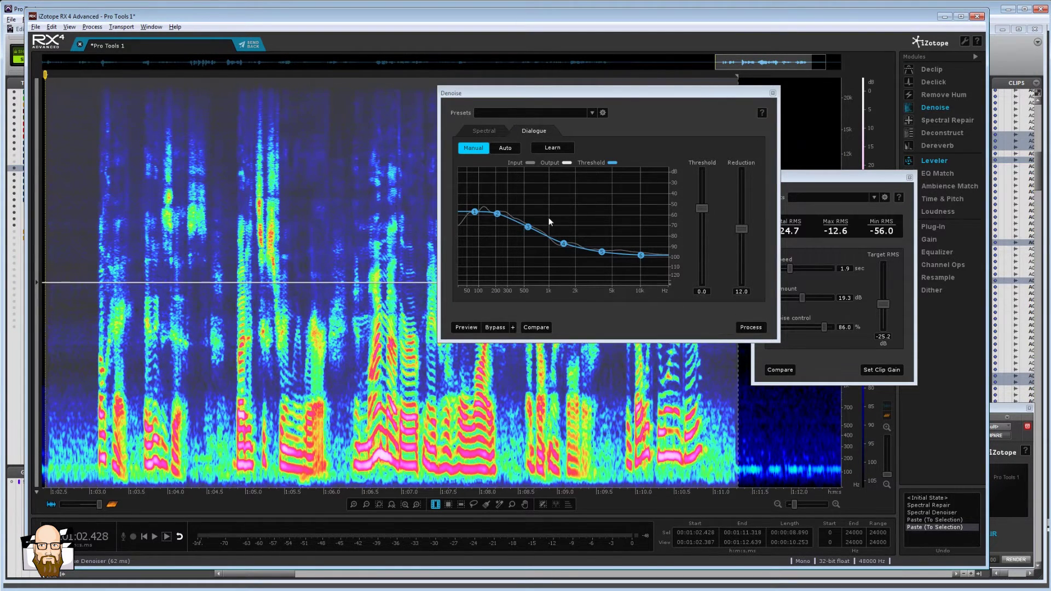
Step: Preview the Dialogue denoiser, set its threshold to -4.5 and reduction to 12.6, and process the selected passage
{"action": "left_click", "coordinate": [466, 327]}
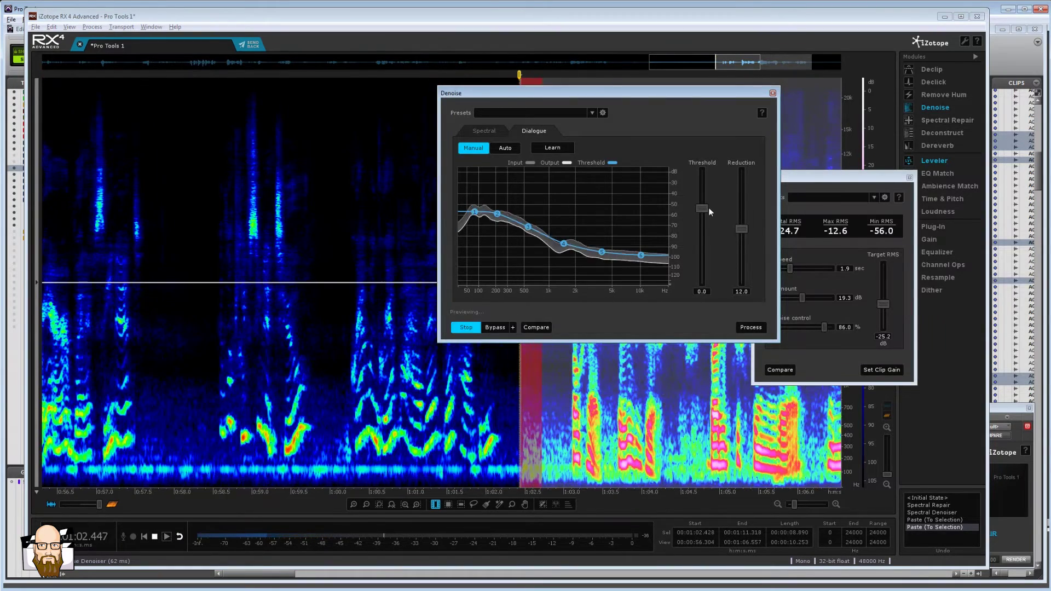
{"action": "left_click_drag", "start_coordinate": [709, 208], "coordinate": [707, 224]}
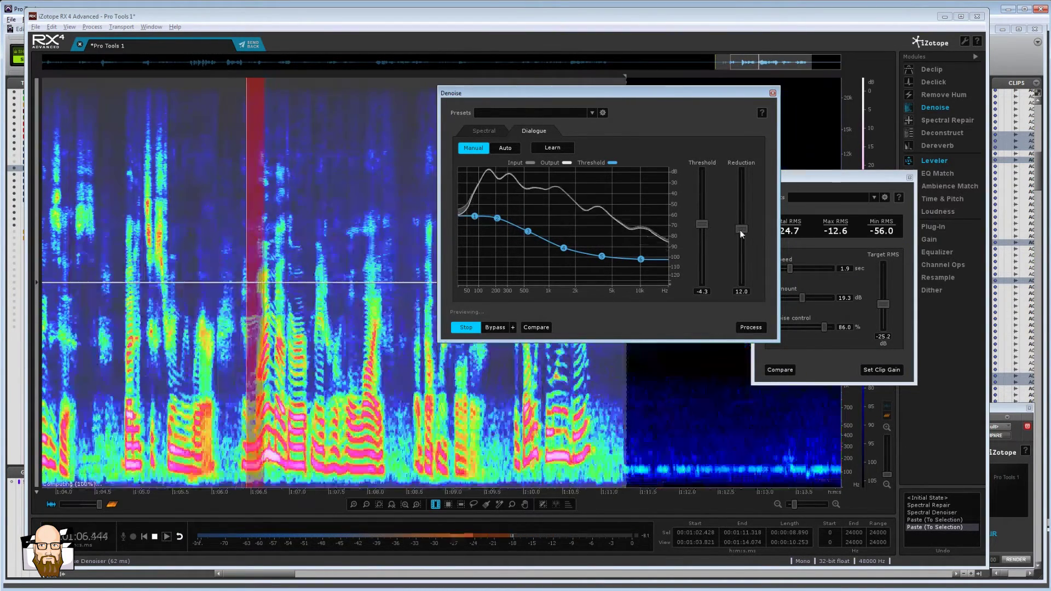
{"action": "left_click_drag", "start_coordinate": [740, 230], "coordinate": [714, 231]}
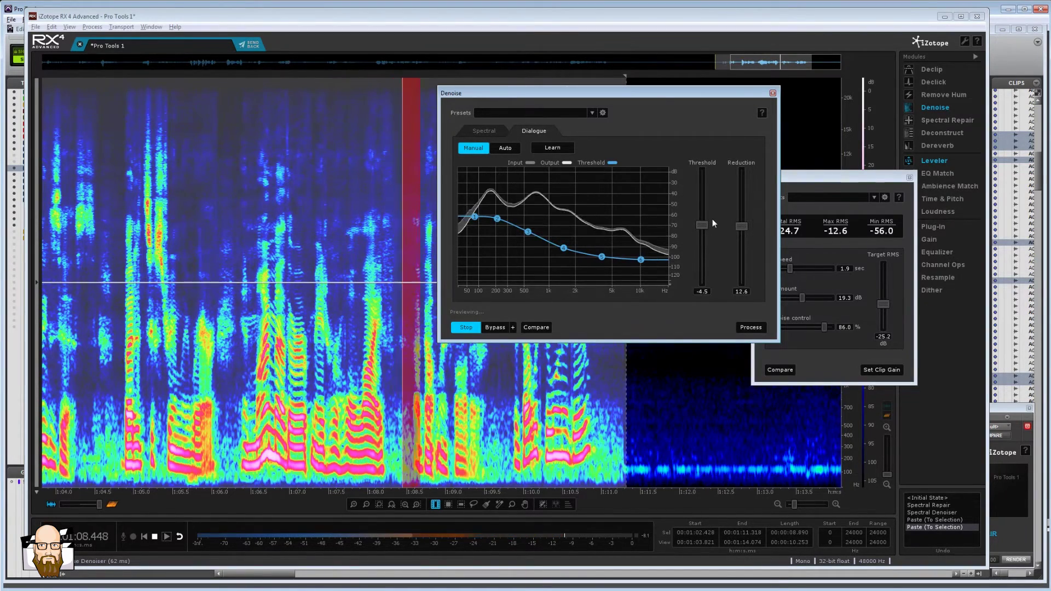
{"action": "left_click", "coordinate": [751, 327]}
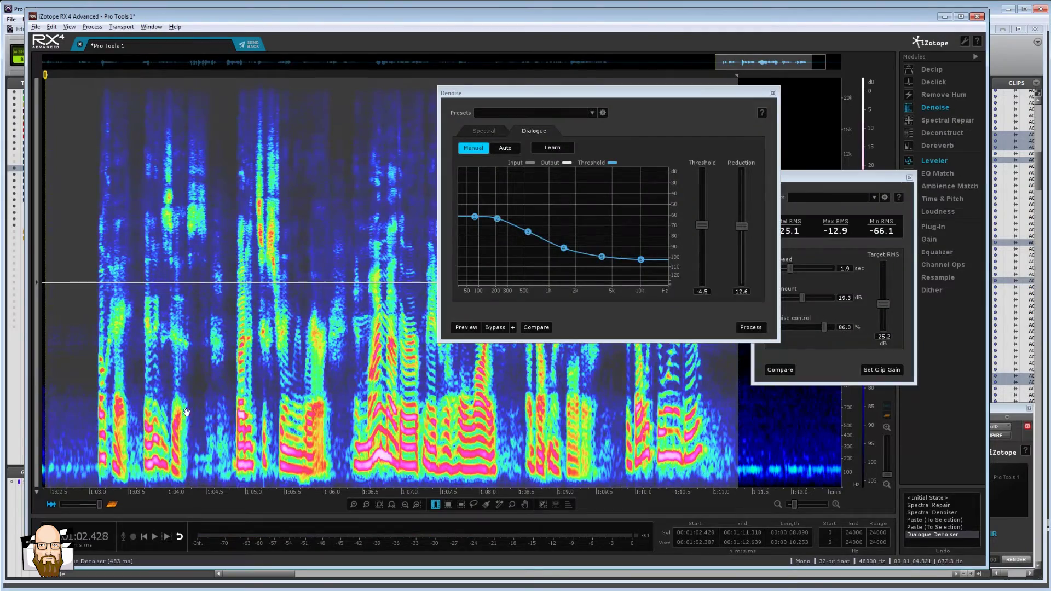
Step: Play the denoised passage from about 1:03.12, and close the Denoise and Leveler windows
{"action": "left_click", "coordinate": [116, 390]}
{"action": "left_click", "coordinate": [78, 383]}
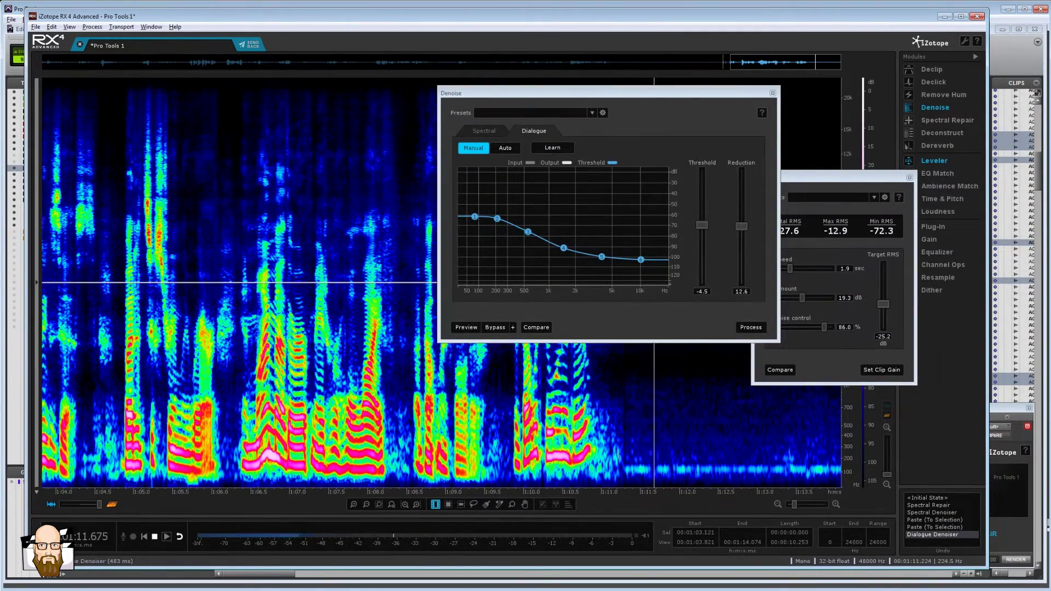
{"action": "left_click", "coordinate": [251, 44]}
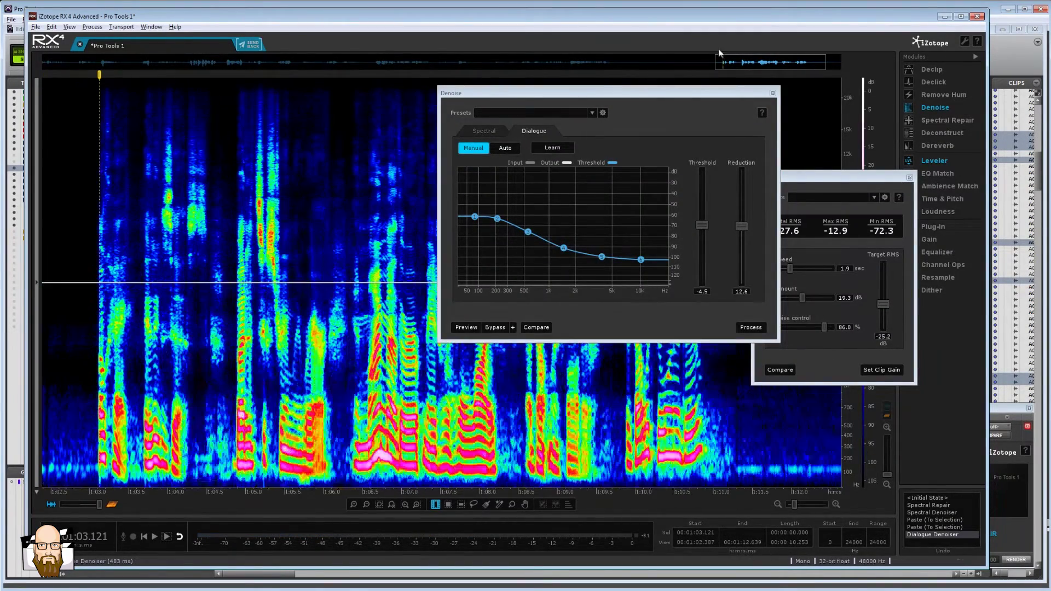
{"action": "left_click", "coordinate": [772, 94]}
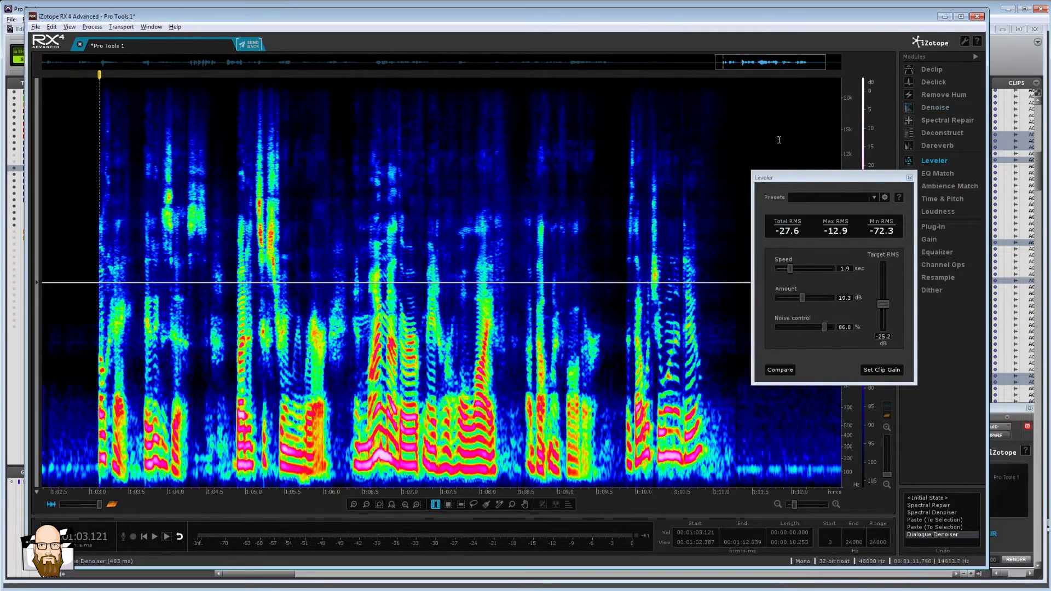
{"action": "left_click", "coordinate": [909, 178]}
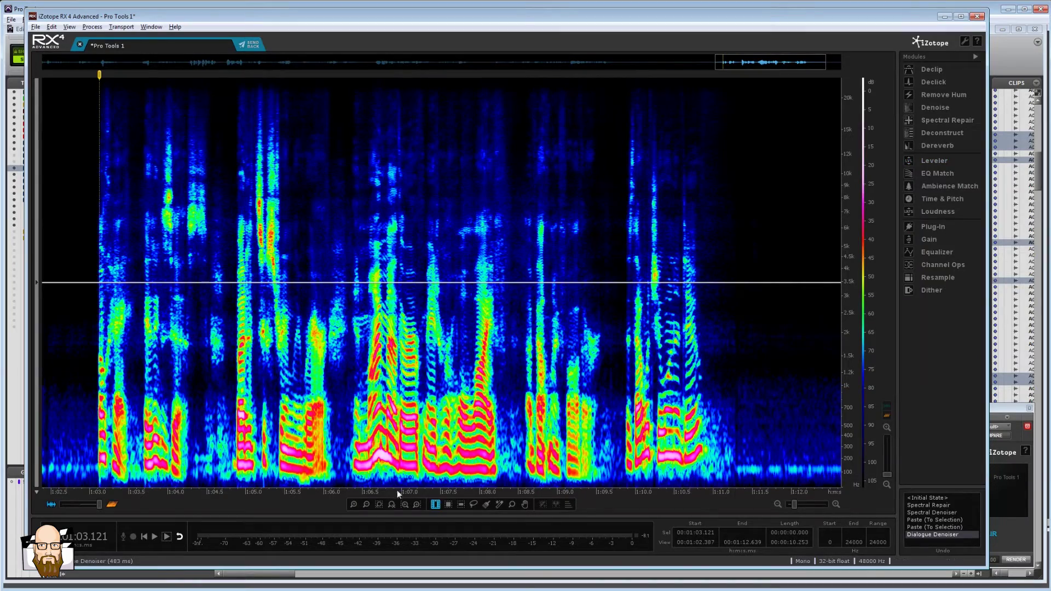
Step: Soften the clip gain fade after the speech by adding a node at about 20.6 s and moving the low node to about 21.1 s
{"action": "scroll", "coordinate": [330, 497], "scroll_direction": "left", "scroll_amount": 10}
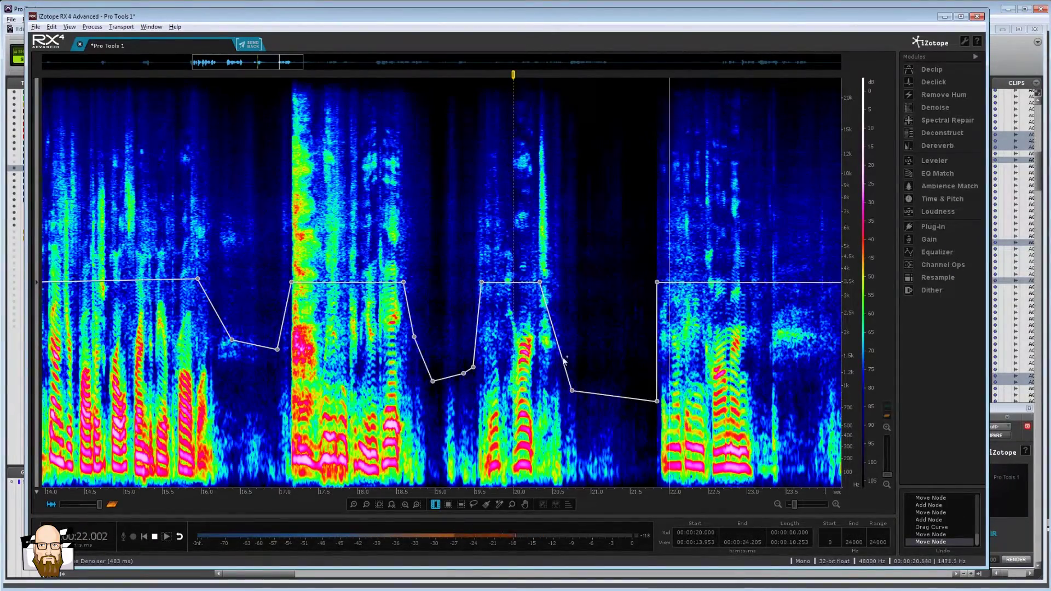
{"action": "left_click_drag", "start_coordinate": [557, 357], "coordinate": [562, 314]}
{"action": "left_click", "coordinate": [553, 373]}
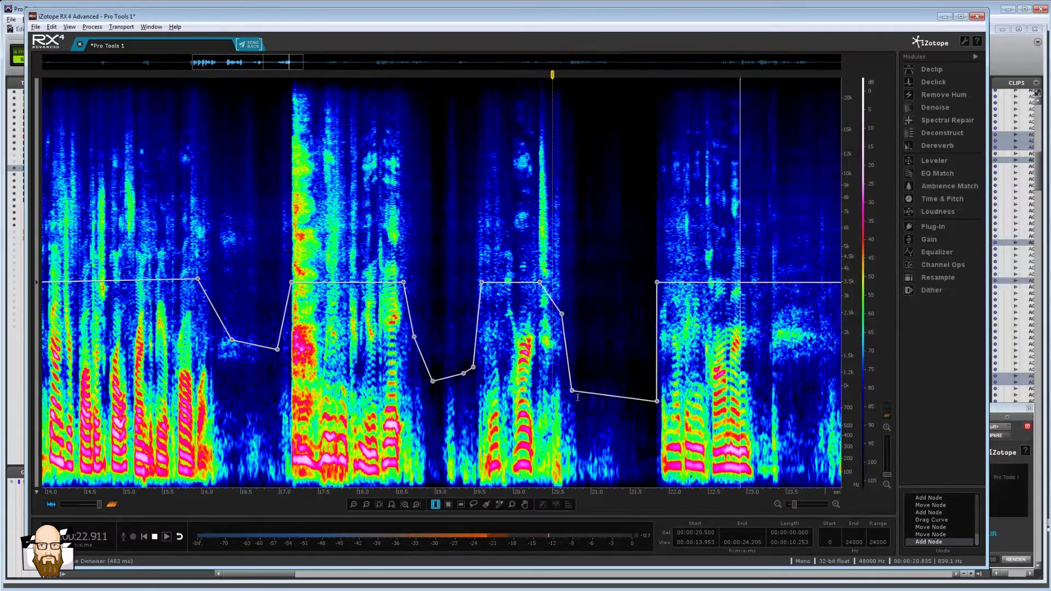
{"action": "key", "text": "space"}
{"action": "left_click_drag", "start_coordinate": [572, 392], "coordinate": [601, 380]}
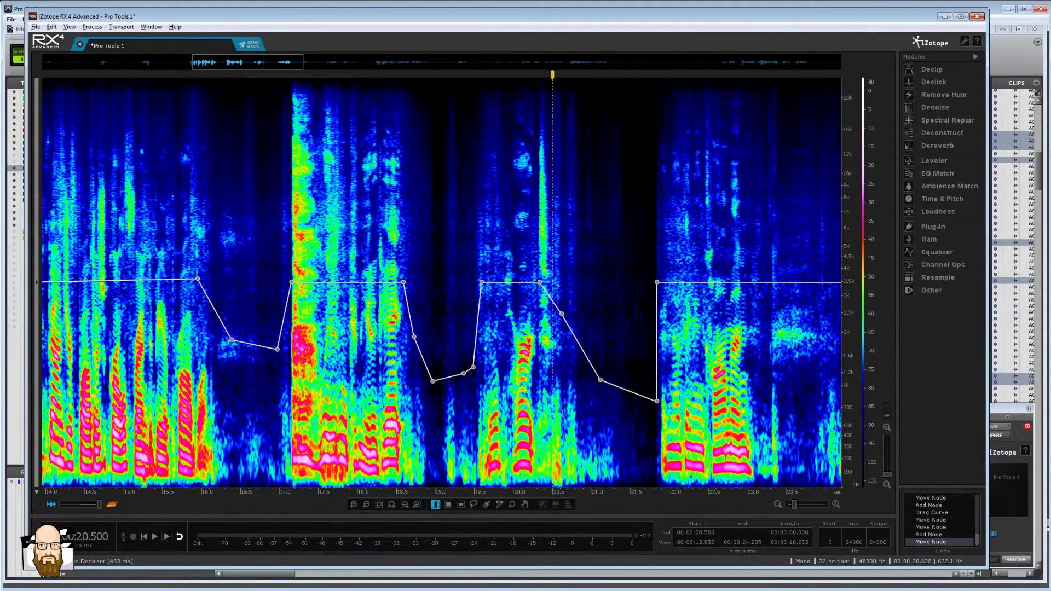
{"action": "left_click", "coordinate": [526, 388]}
{"action": "key", "text": "space"}
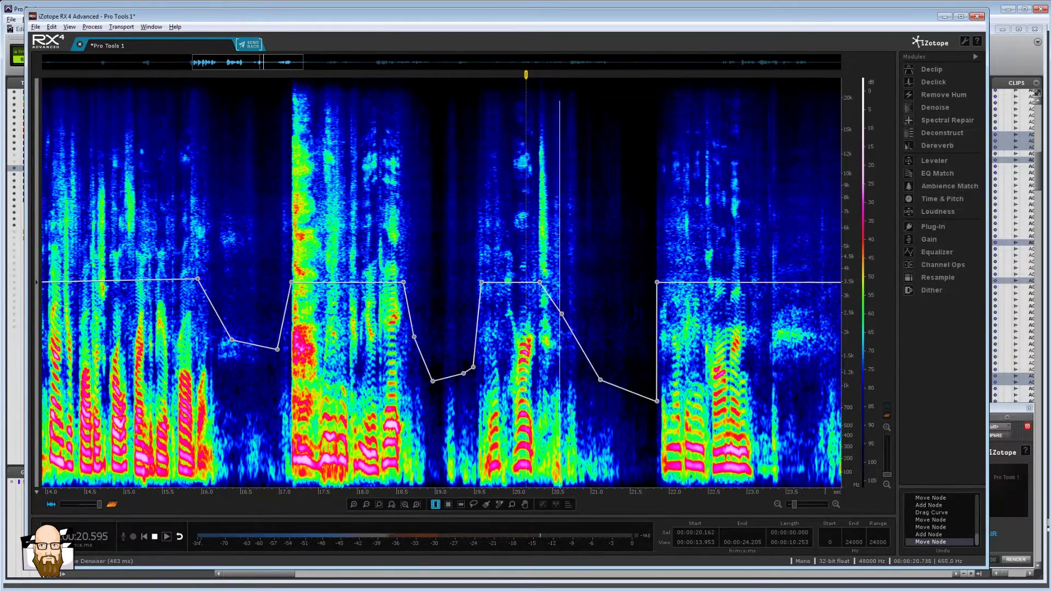
{"action": "key", "text": "space"}
Step: Reshape the clip gain rise before the next speech, with nodes at about 21.6, 21.85 and 21.9 s, and play it back
{"action": "left_click_drag", "start_coordinate": [714, 499], "coordinate": [542, 496]}
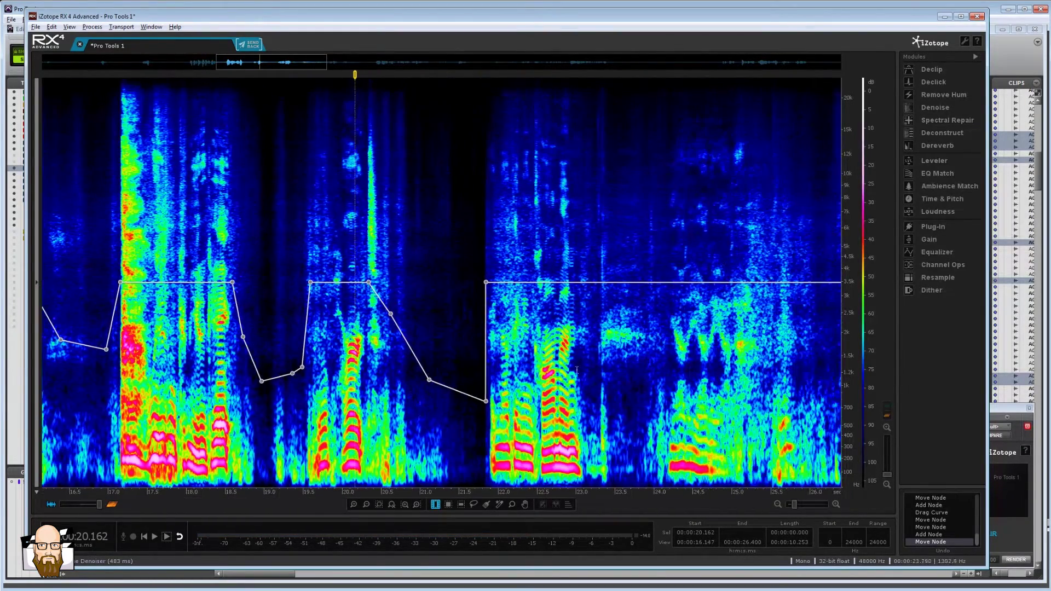
{"action": "left_click_drag", "start_coordinate": [486, 403], "coordinate": [468, 383]}
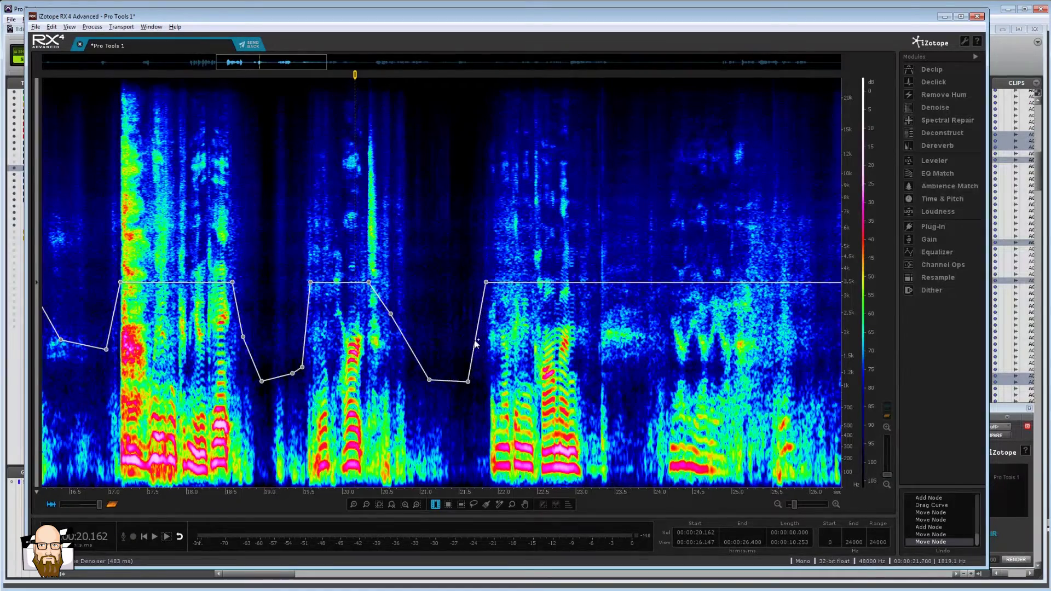
{"action": "left_click_drag", "start_coordinate": [475, 344], "coordinate": [486, 343]}
{"action": "left_click", "coordinate": [459, 431]}
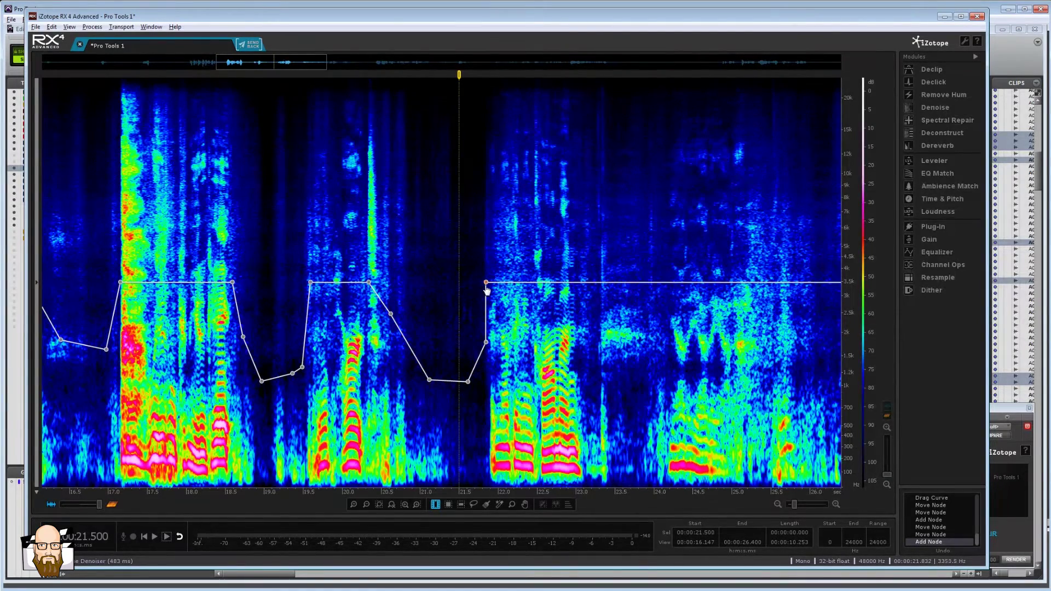
{"action": "left_click_drag", "start_coordinate": [486, 283], "coordinate": [491, 280]}
{"action": "left_click", "coordinate": [464, 281]}
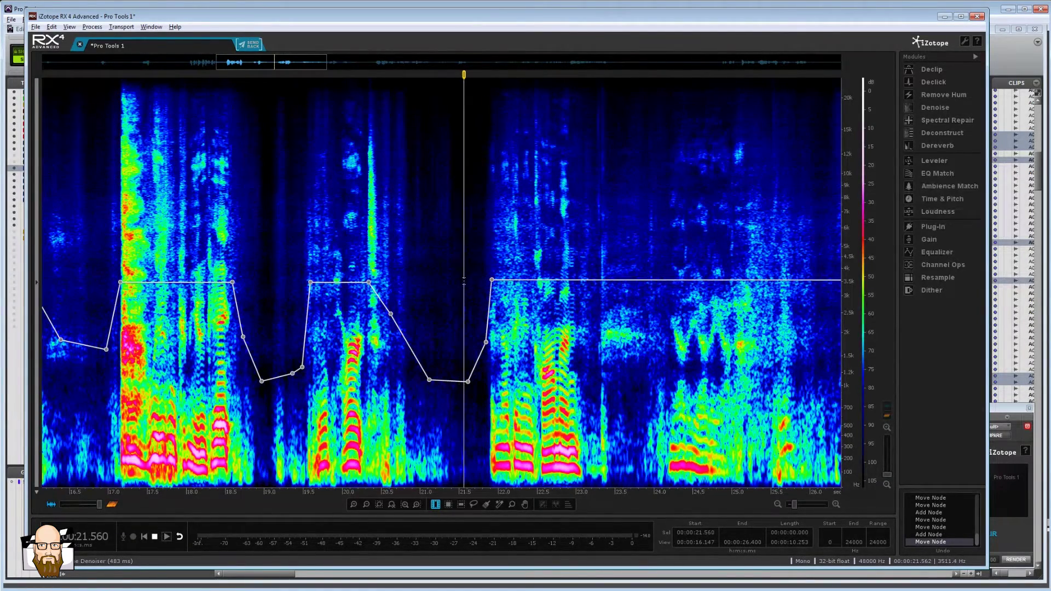
{"action": "key", "text": "space"}
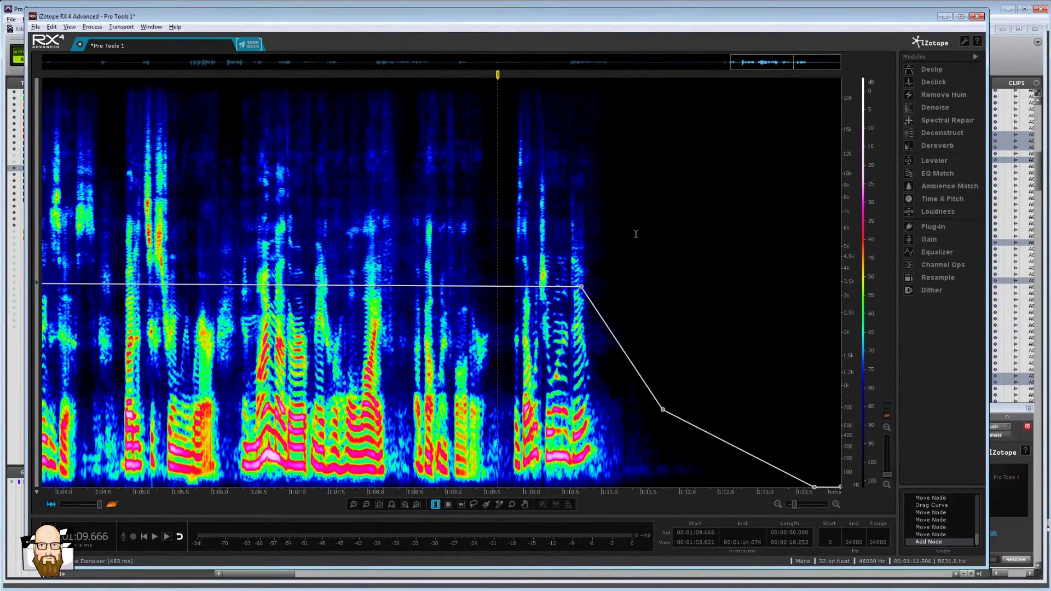
Step: Process the whole recording with a linear-phase Equalizer high-pass at 70.4 Hz and Q 3.1
{"action": "scroll", "coordinate": [494, 359], "scroll_direction": "down", "scroll_amount": 10}
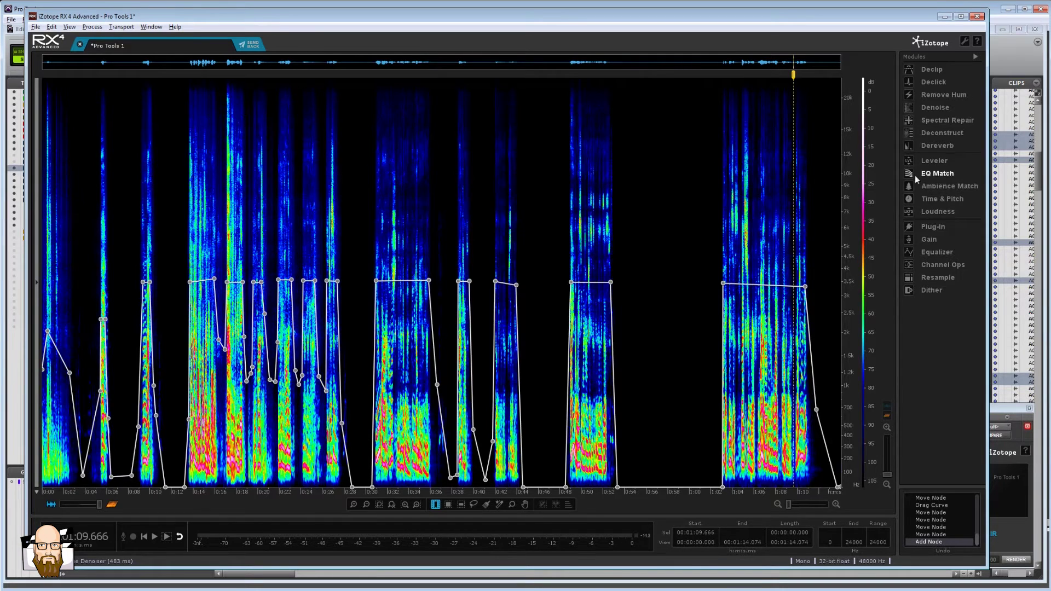
{"action": "left_click", "coordinate": [929, 255]}
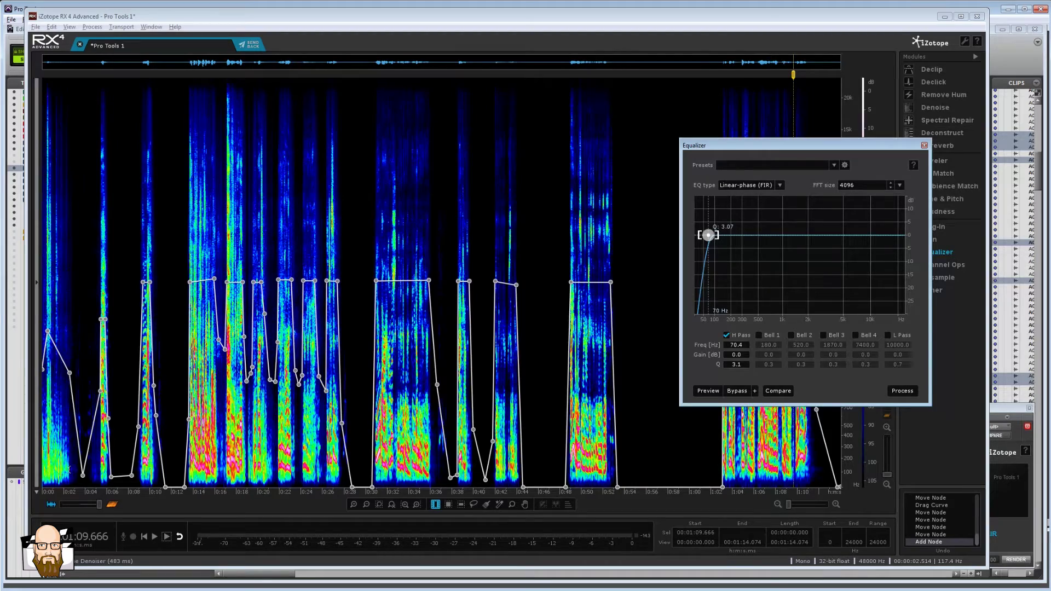
{"action": "left_click", "coordinate": [902, 391]}
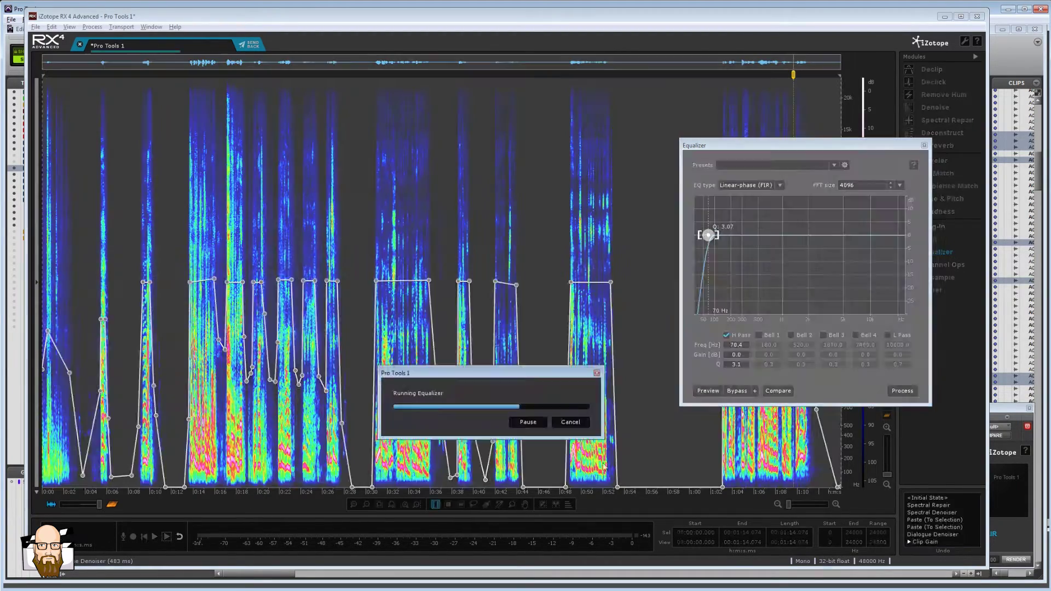
Step: Play the equalized recording from about 4.6 s, and audition the word starting near 9.1 s twice
{"action": "left_click", "coordinate": [63, 310]}
{"action": "left_click", "coordinate": [91, 356]}
{"action": "scroll", "coordinate": [167, 446], "scroll_direction": "up", "scroll_amount": 5}
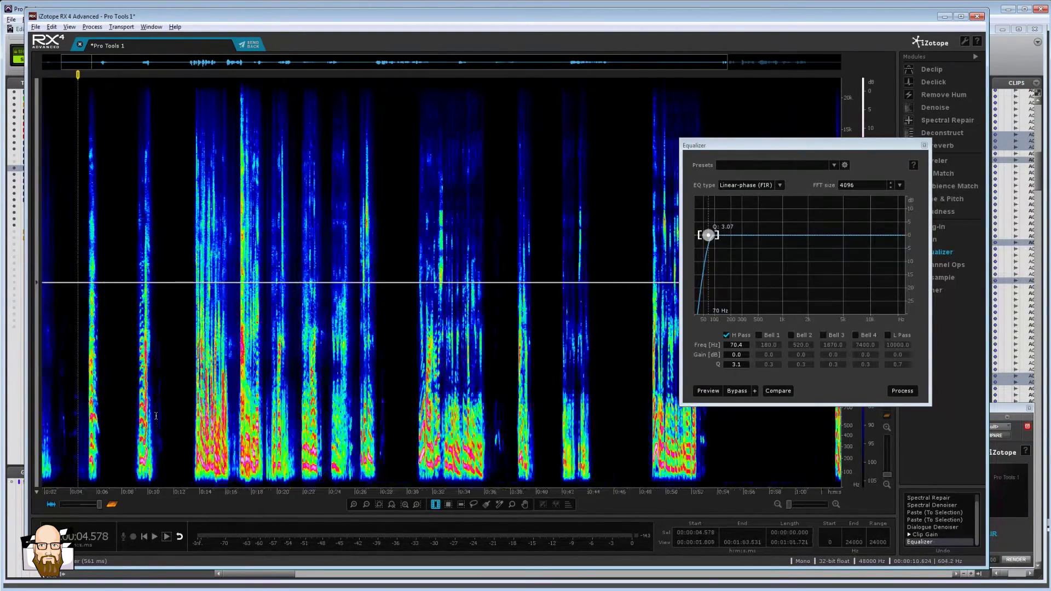
{"action": "key", "text": "space"}
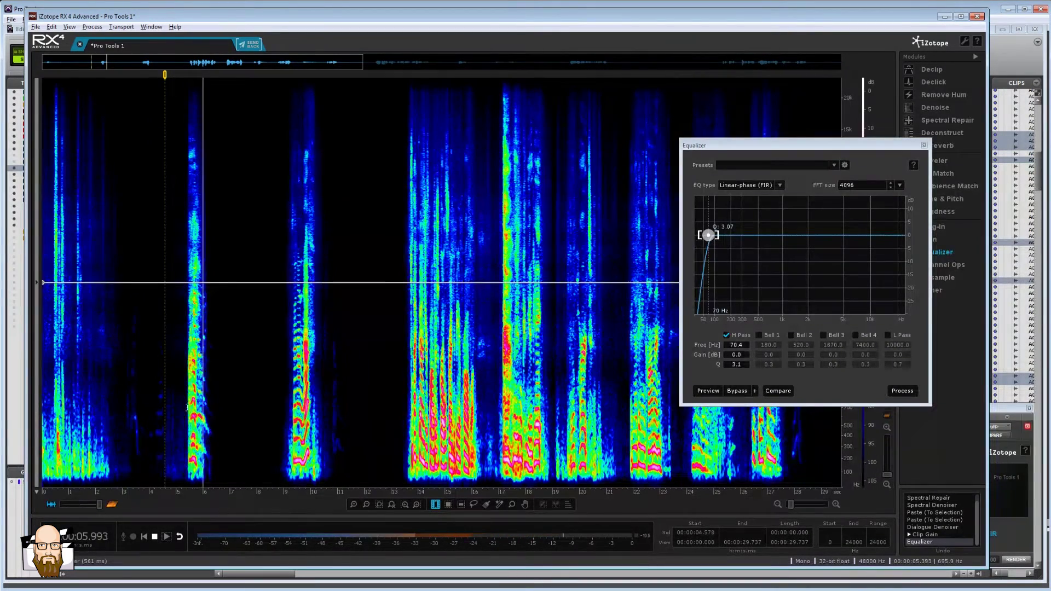
{"action": "left_click", "coordinate": [288, 378]}
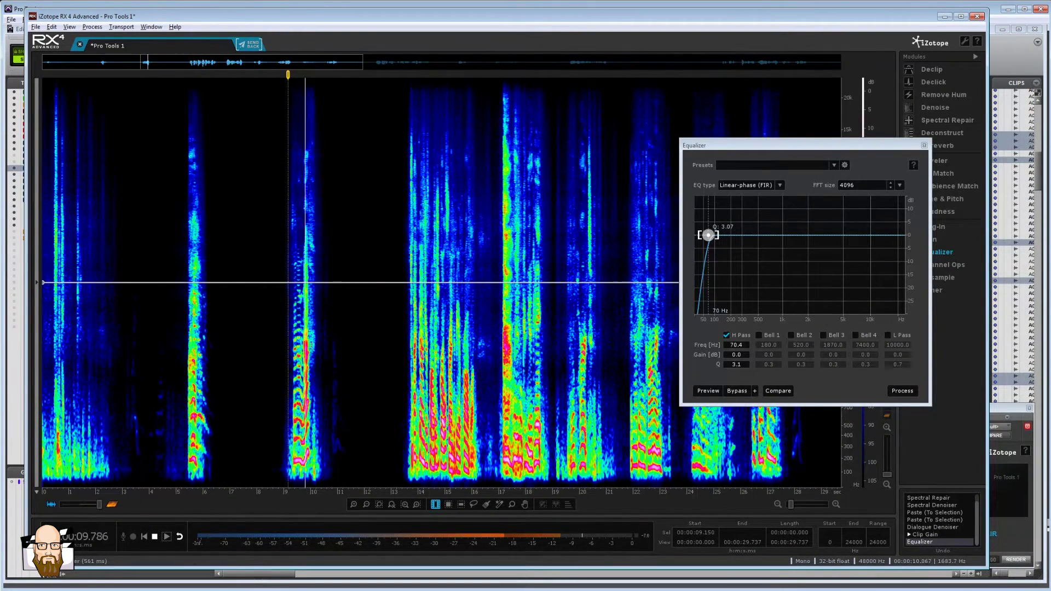
{"action": "left_click", "coordinate": [287, 338]}
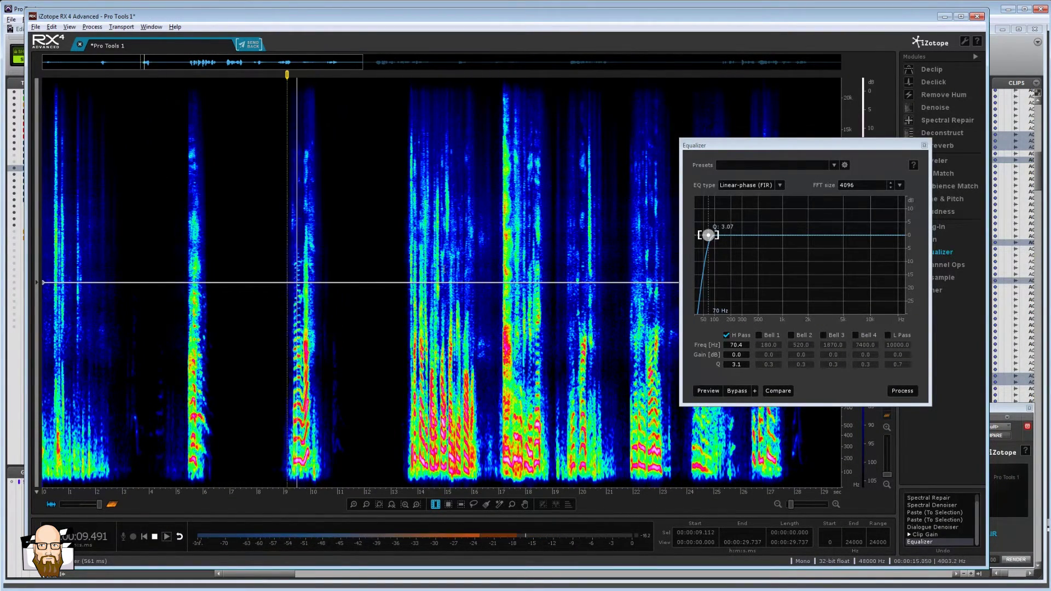
Step: Decrackle about 9.71 to 10.60 s at High quality, amplitude skew 2.4 and strength 8.4, and move the Declick window off the spectrogram
{"action": "left_click_drag", "start_coordinate": [305, 315], "coordinate": [328, 310]}
{"action": "key", "text": "space"}
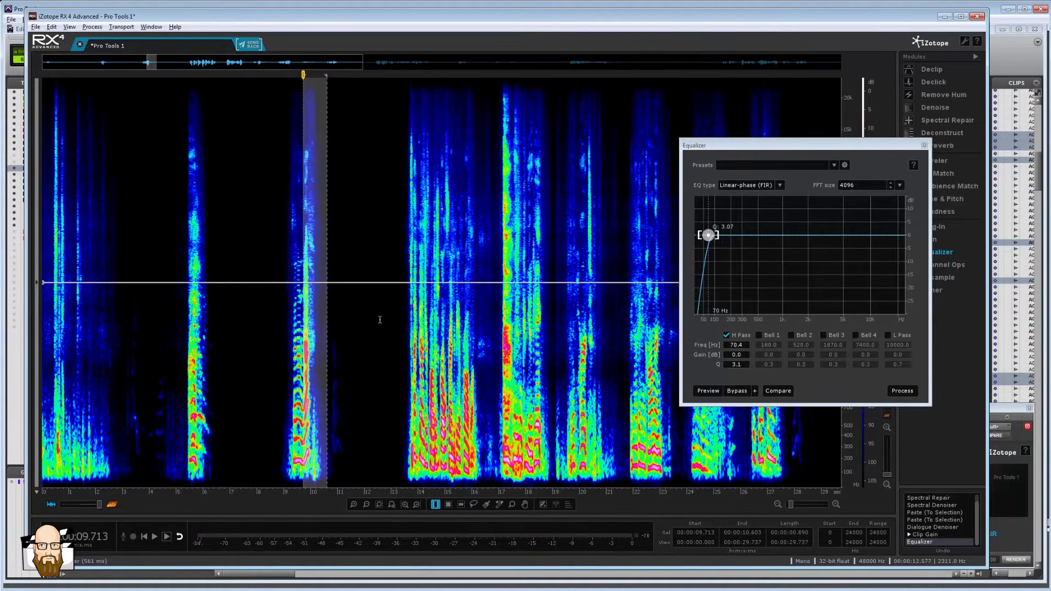
{"action": "left_click", "coordinate": [931, 83]}
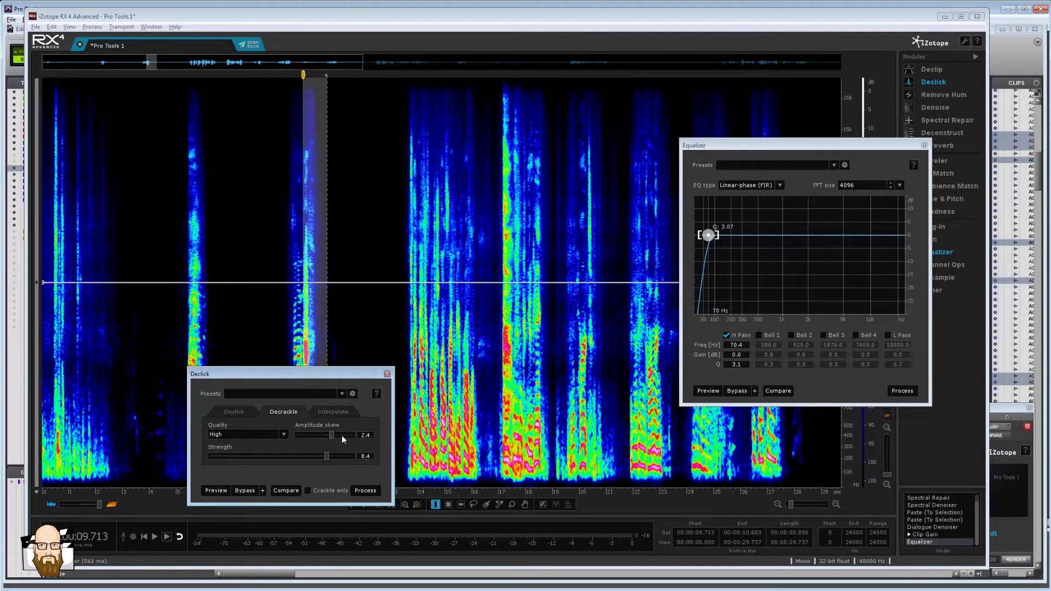
{"action": "left_click", "coordinate": [365, 491]}
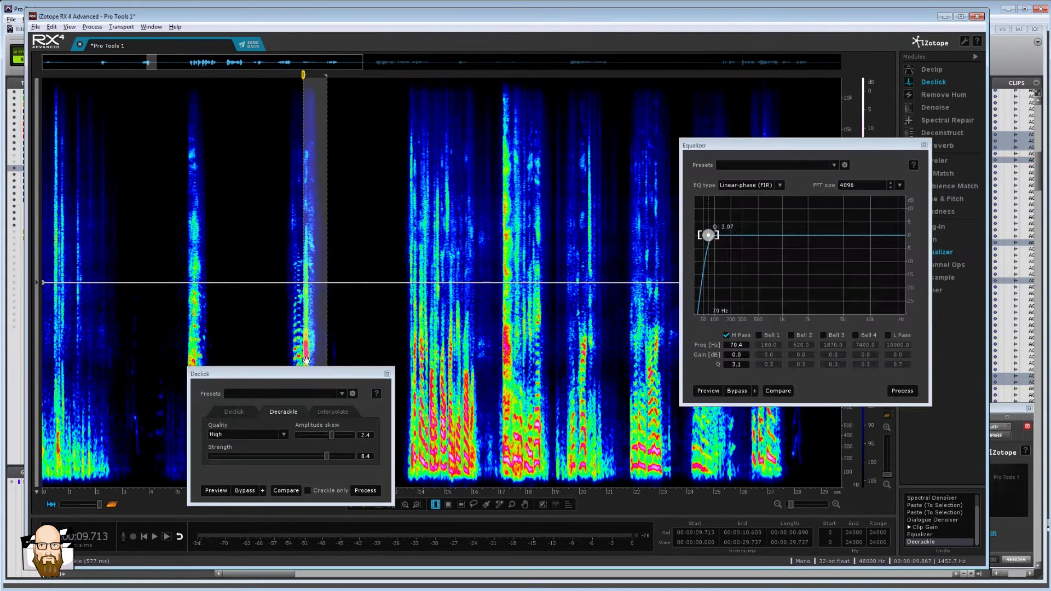
{"action": "left_click", "coordinate": [301, 304]}
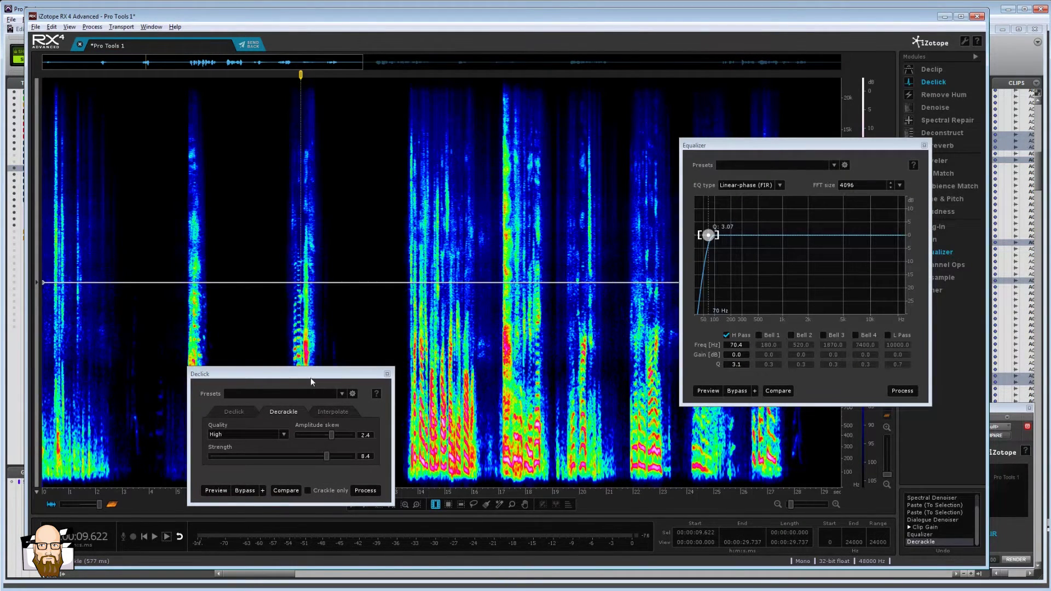
{"action": "left_click_drag", "start_coordinate": [310, 378], "coordinate": [790, 193]}
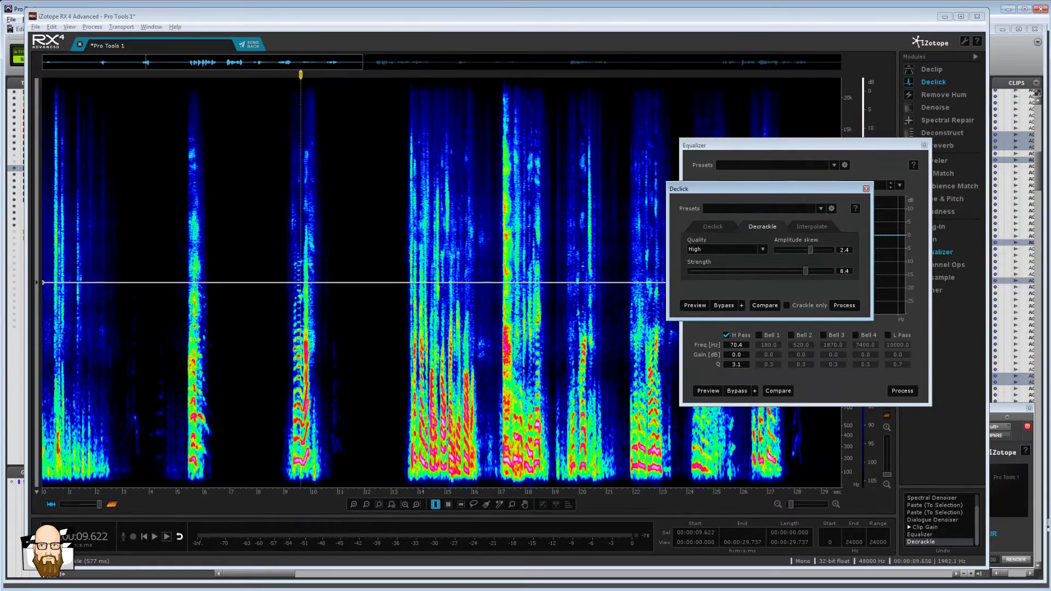
Step: Replay the repaired word from about 9.16 s, and decrackle further speech at High quality, ending with amplitude skew 2.6 and strength 8.0
{"action": "left_click", "coordinate": [289, 329]}
{"action": "key", "text": "space"}
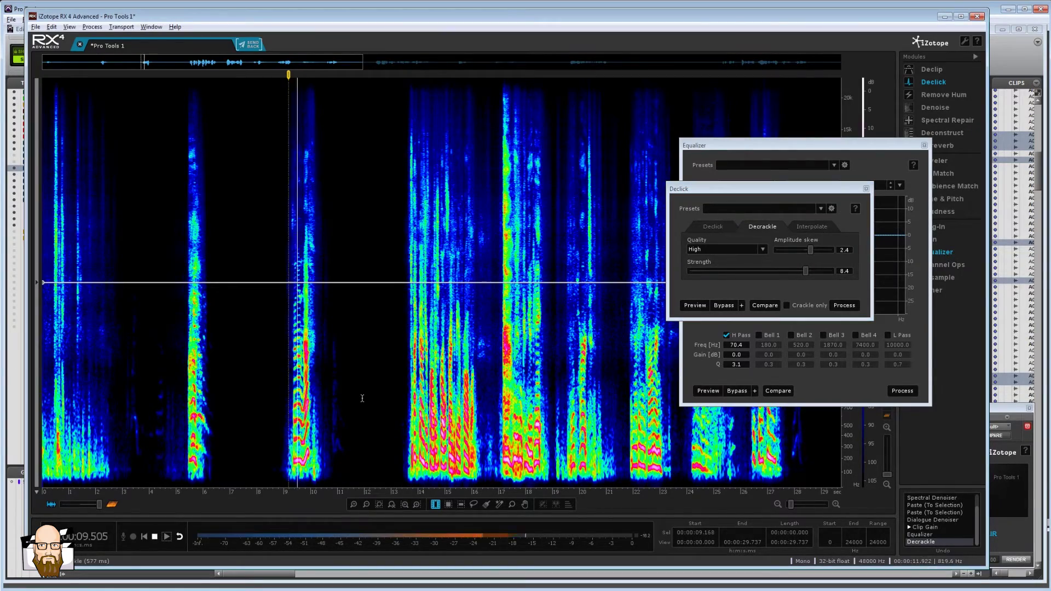
{"action": "left_click", "coordinate": [418, 504]}
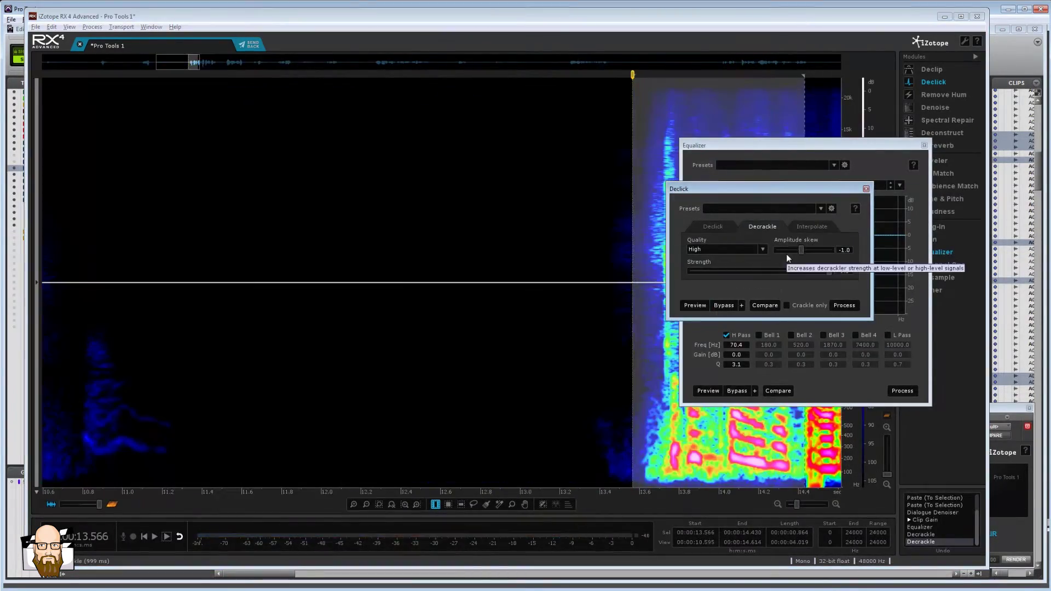
{"action": "left_click", "coordinate": [695, 305]}
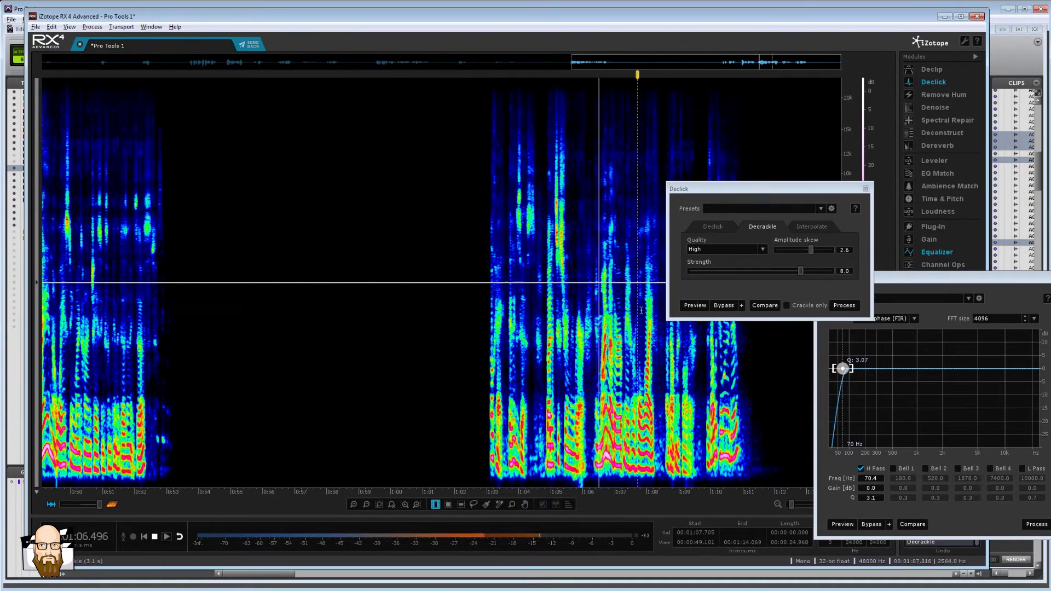
{"action": "key", "text": "space"}
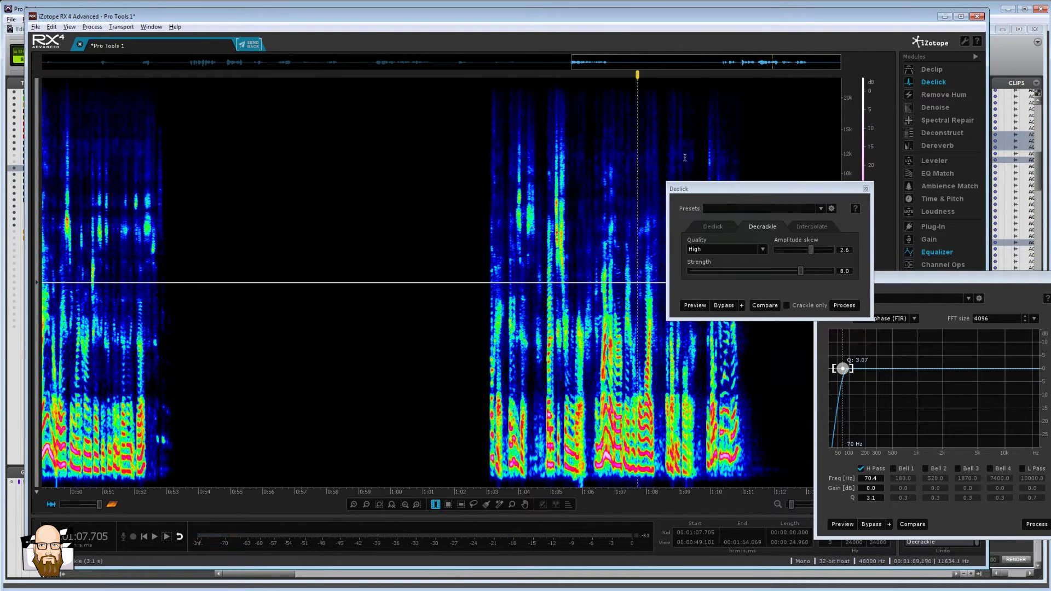
Step: Move the Declick window off the spectrogram, and close the Declick and Equalizer windows
{"action": "left_click_drag", "start_coordinate": [750, 190], "coordinate": [935, 209]}
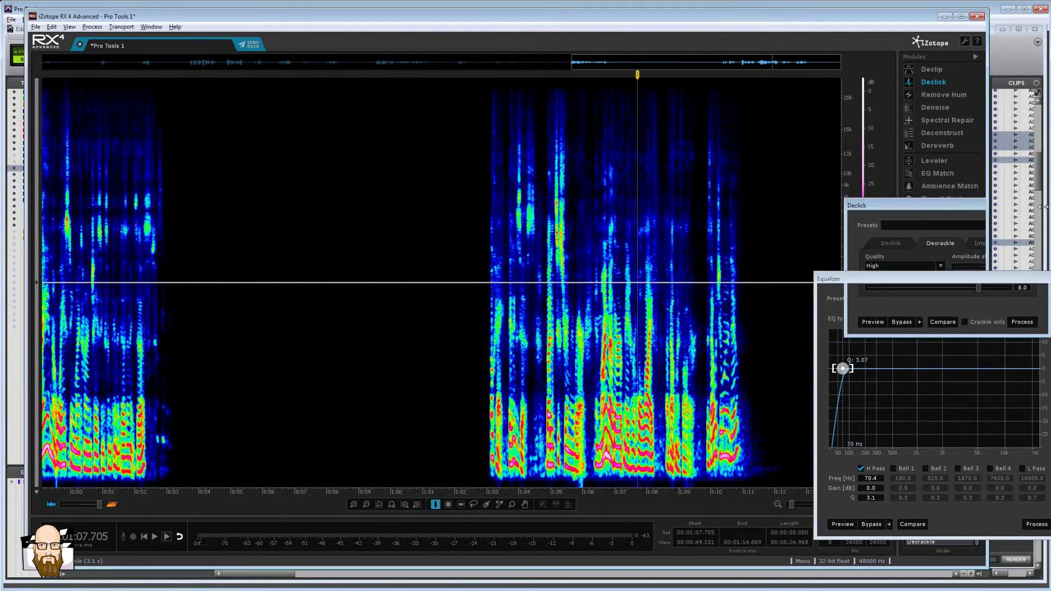
{"action": "left_click", "coordinate": [1044, 206]}
{"action": "left_click", "coordinate": [1050, 279]}
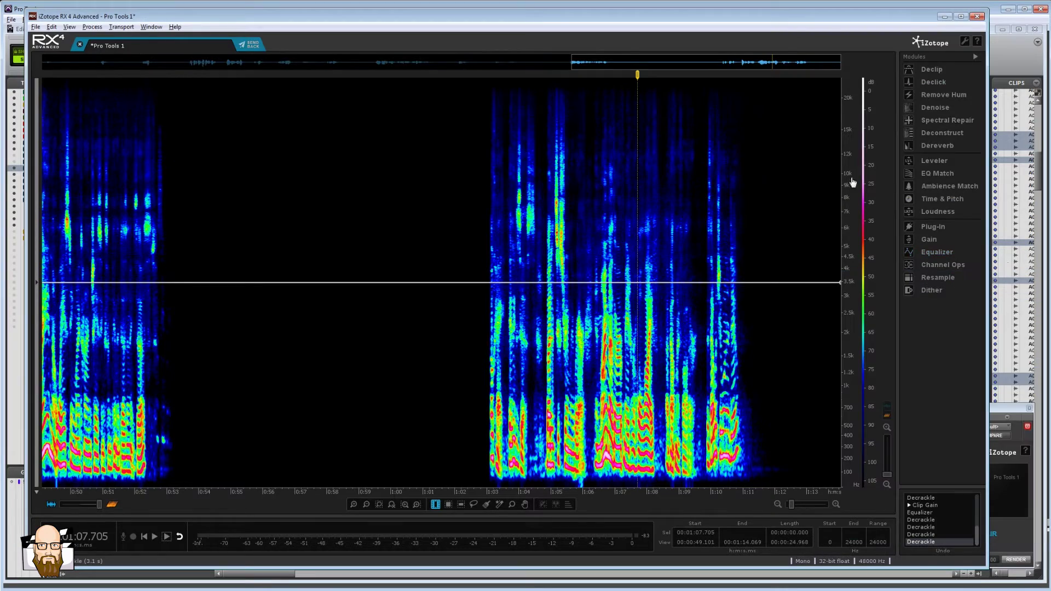
Step: Level the clip gain with Leveler at speed 1.9, amount 19.3 dB, noise control 86.0% and target RMS -25.2 dB, and lower the end node
{"action": "left_click", "coordinate": [951, 161]}
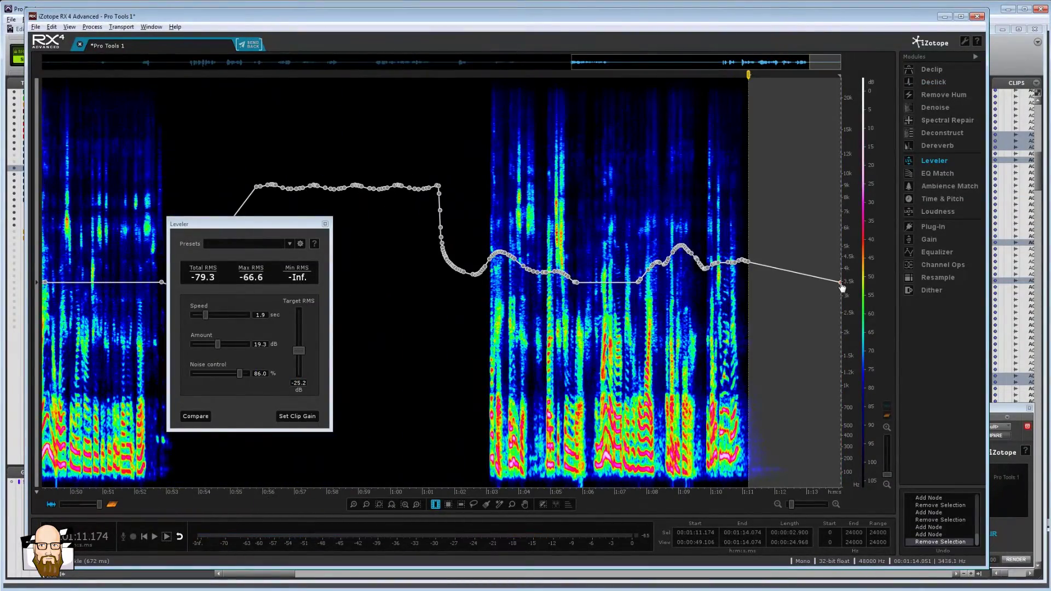
{"action": "left_click_drag", "start_coordinate": [842, 282], "coordinate": [841, 412]}
{"action": "left_click", "coordinate": [652, 362]}
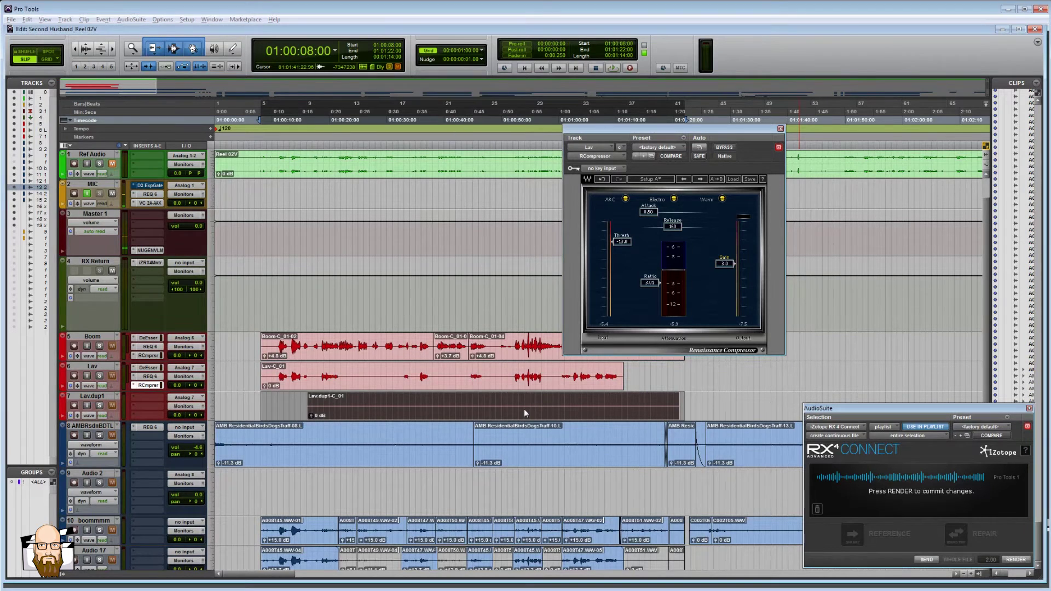
Step: Render the RX repair to Lav.dup1 in Pro Tools, and copy the Lav track's DeEsser, REQ 6 and RCompressor inserts onto it
{"action": "left_click", "coordinate": [286, 408]}
{"action": "key", "text": "ctrl+]"}
{"action": "key", "text": "ctrl+]"}
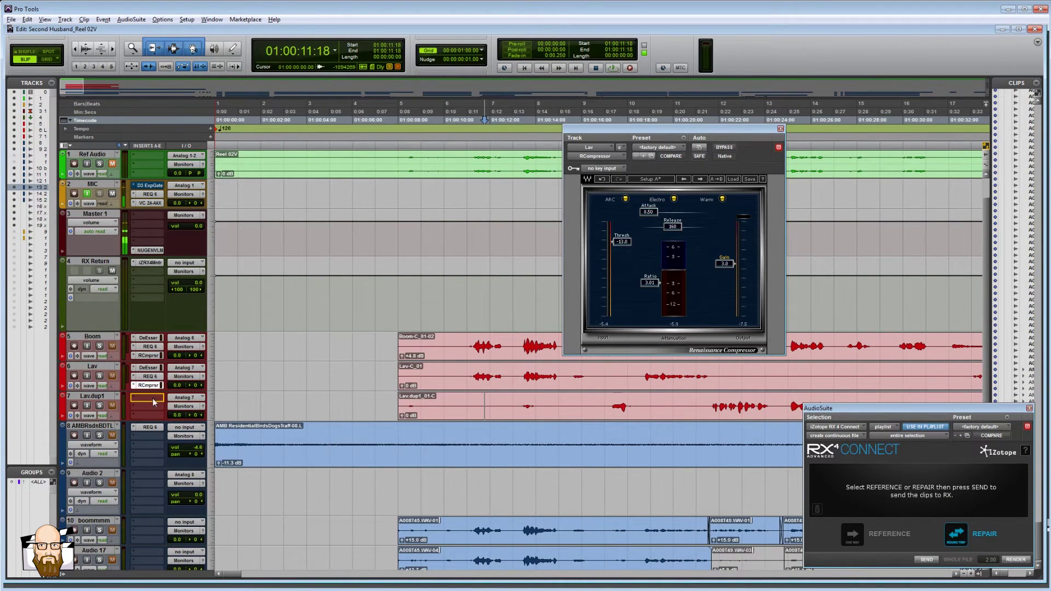
{"action": "left_click_drag", "start_coordinate": [152, 398], "coordinate": [147, 408]}
{"action": "left_click", "coordinate": [149, 398]}
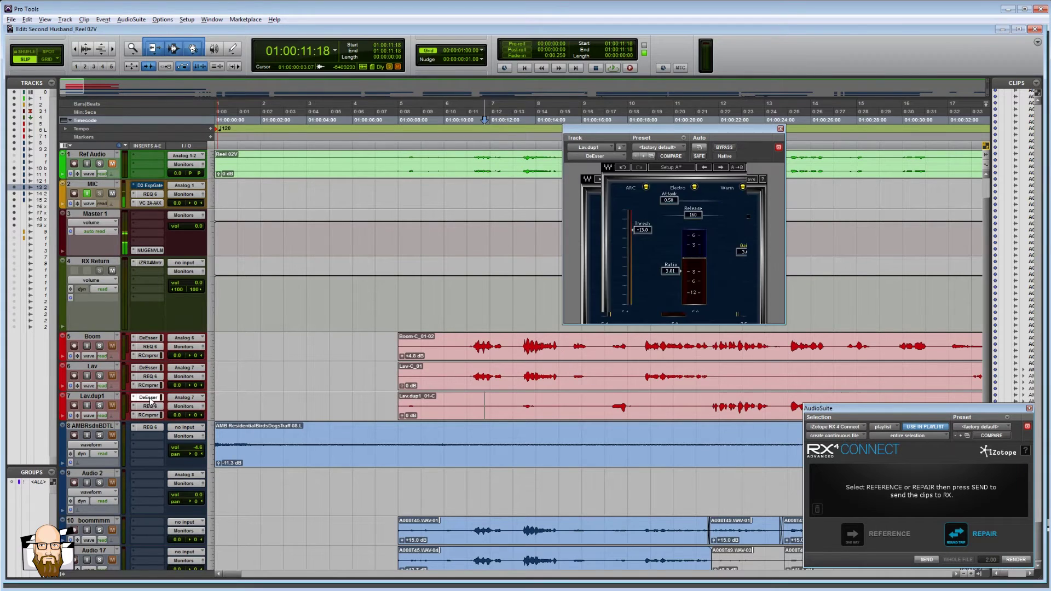
Step: Solo the Lav and Lav.dup1 tracks, and play from 01:00:12:22 with the video window shown
{"action": "left_click", "coordinate": [514, 406]}
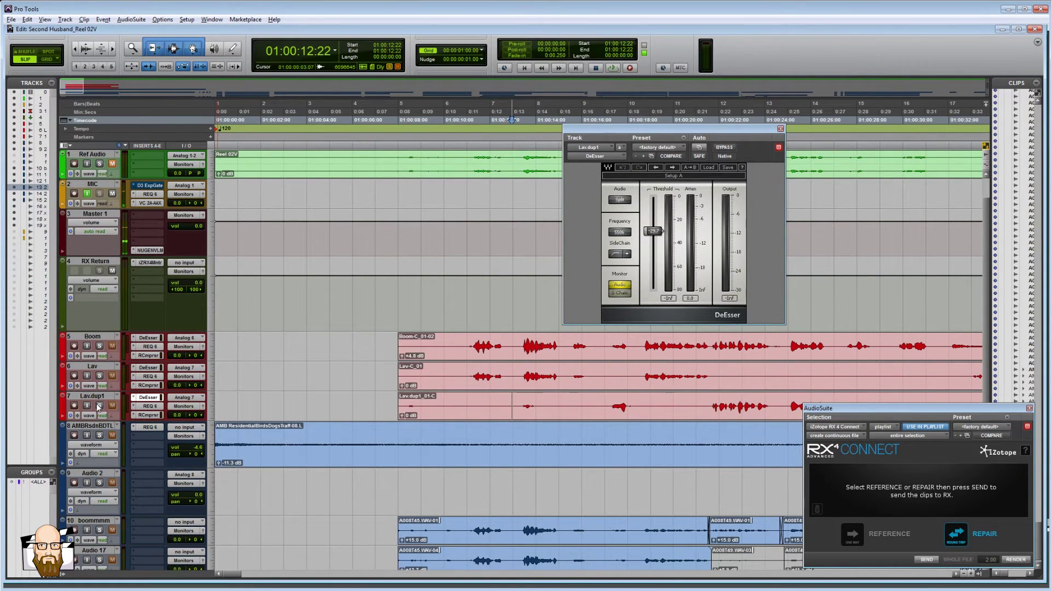
{"action": "left_click", "coordinate": [99, 375]}
{"action": "key", "text": "space"}
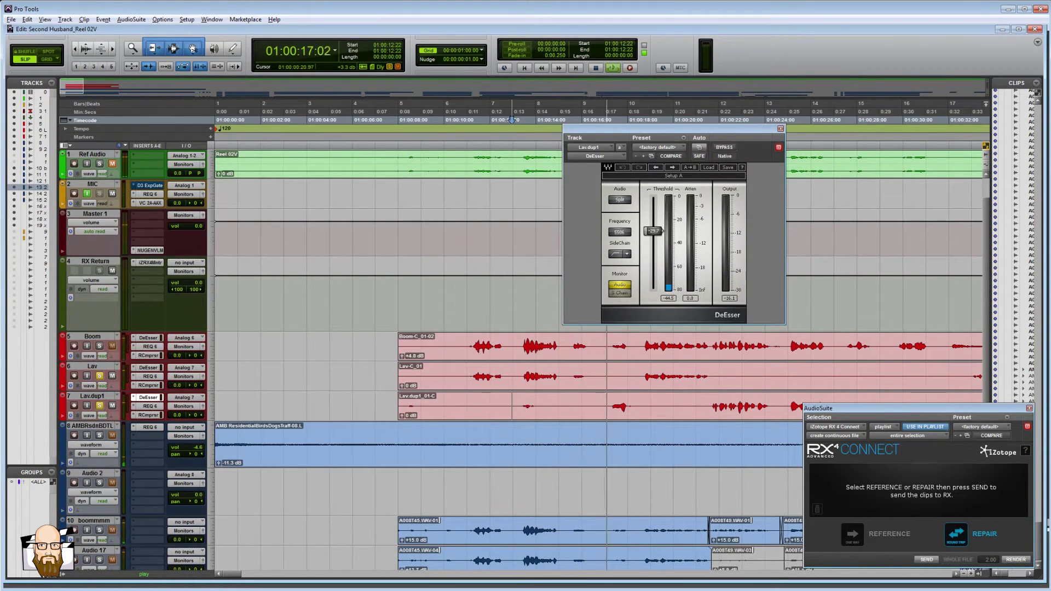
{"action": "key", "text": "ctrl+9"}
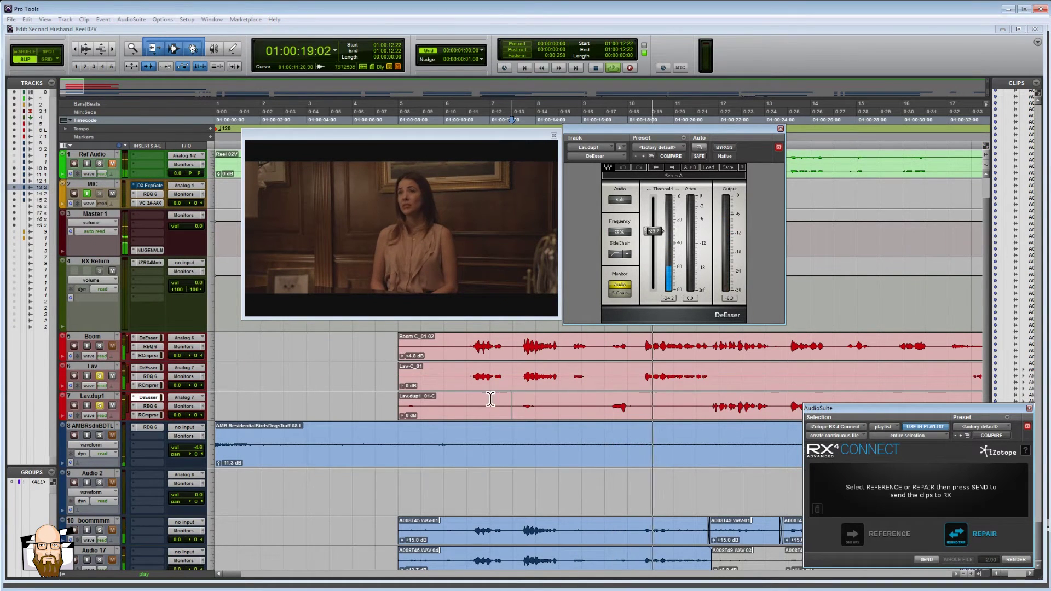
Step: Retune the Lav.dup1 REQ 6 during playback: higher low cut, 163 Hz dip, band 4 at 1985 Hz and -7.4 dB, band 5 at -2.6 dB
{"action": "left_click", "coordinate": [150, 406]}
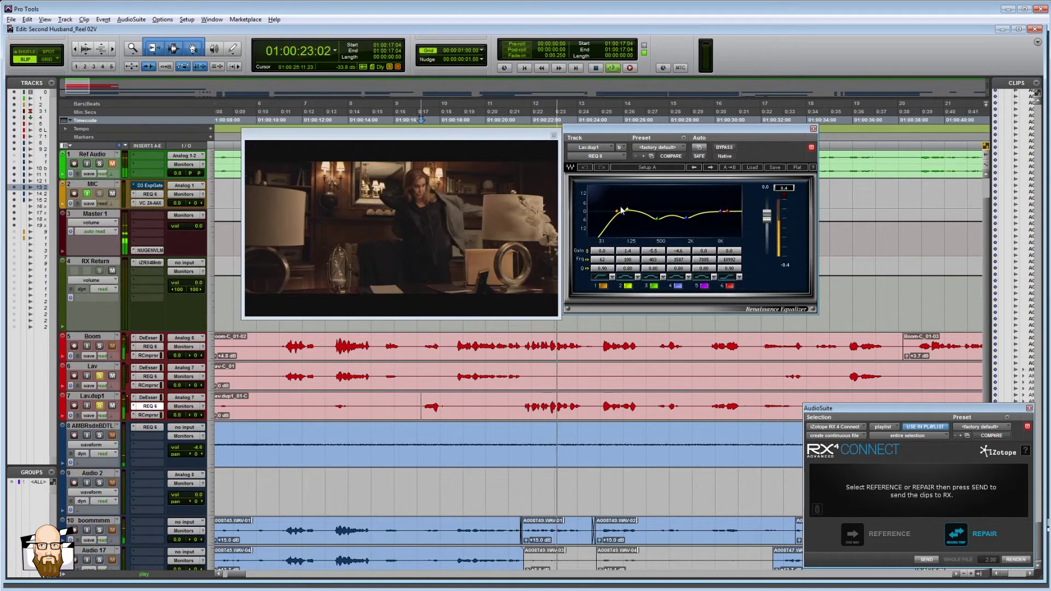
{"action": "left_click_drag", "start_coordinate": [623, 211], "coordinate": [628, 211]}
{"action": "key", "text": "space"}
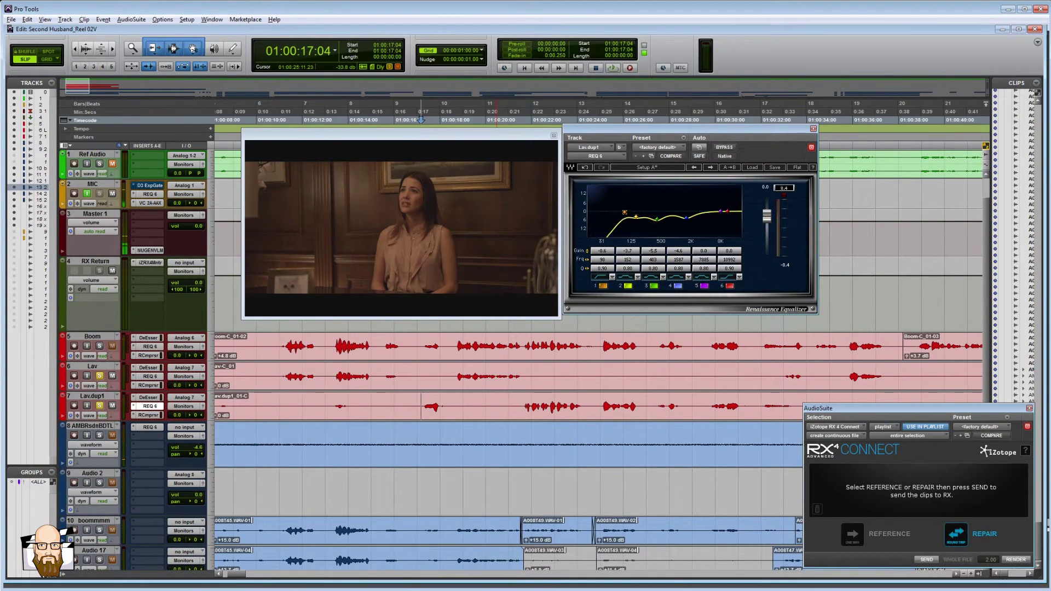
{"action": "key", "text": "space"}
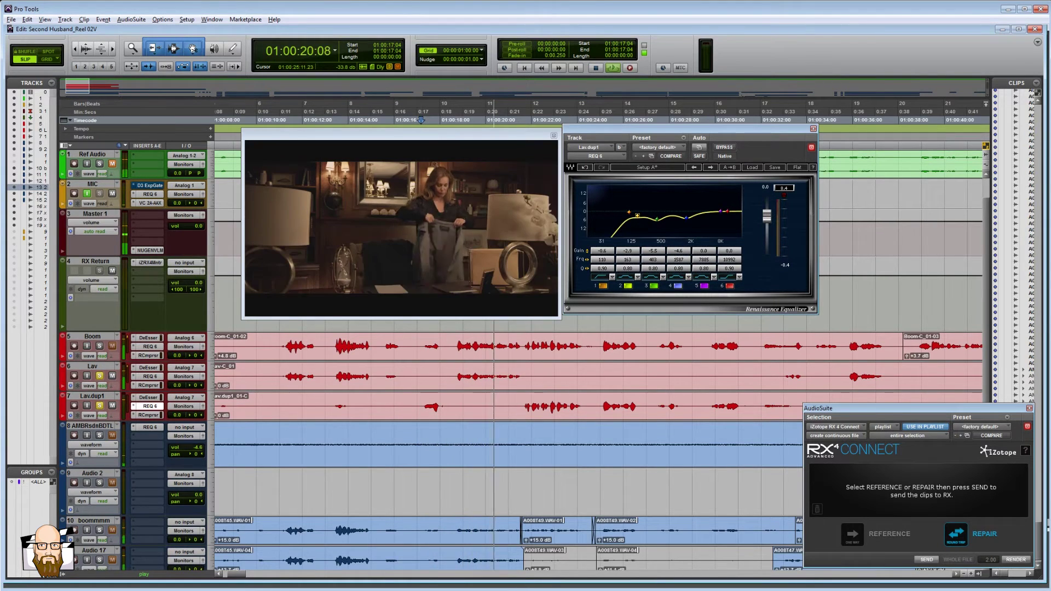
{"action": "left_click_drag", "start_coordinate": [659, 220], "coordinate": [695, 221]}
{"action": "key", "text": "space"}
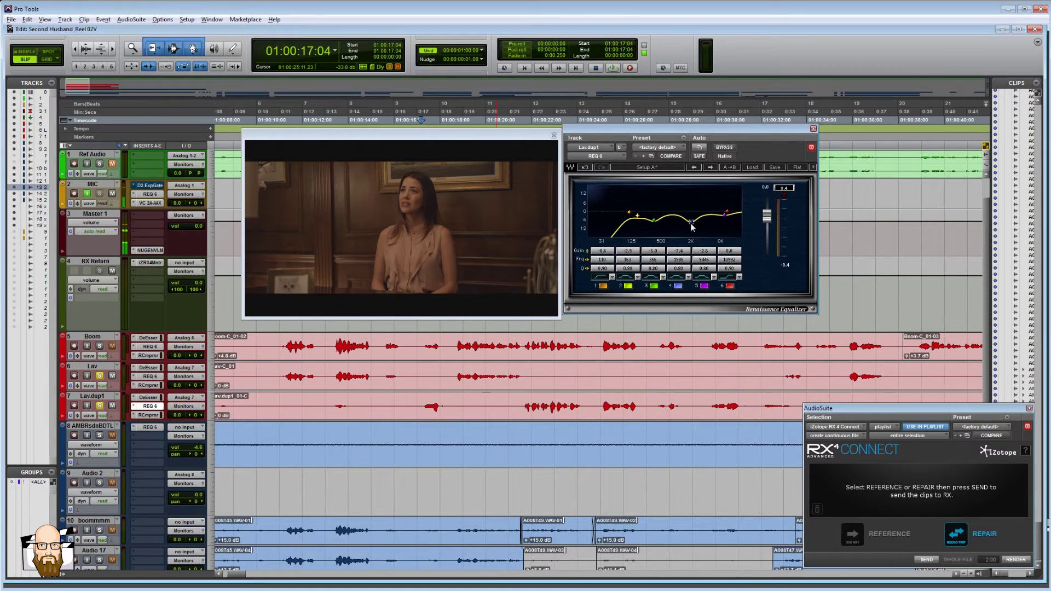
Step: Play from 01:00:21:07 while setting the third REQ 6 band to about 476 Hz and -5.7 dB, and audition again from 01:00:24:20
{"action": "left_click", "coordinate": [519, 404]}
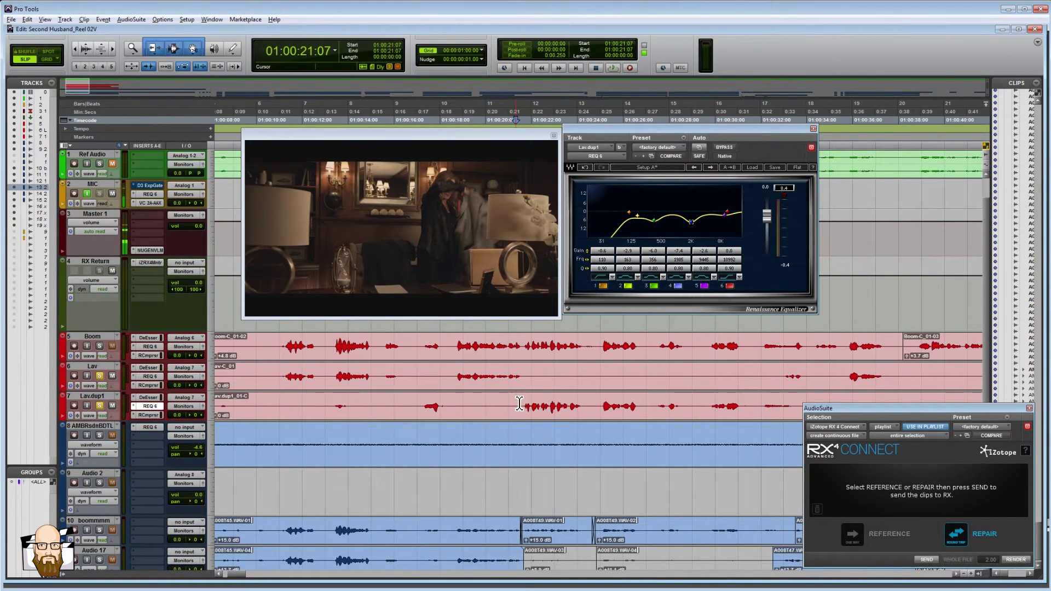
{"action": "key", "text": "space"}
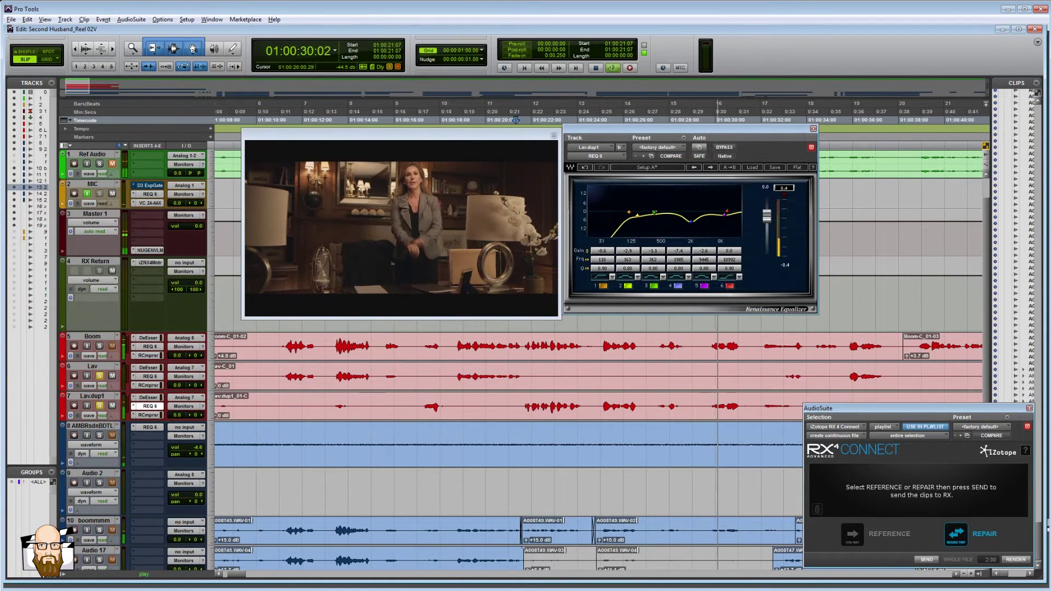
{"action": "left_click_drag", "start_coordinate": [654, 212], "coordinate": [661, 223]}
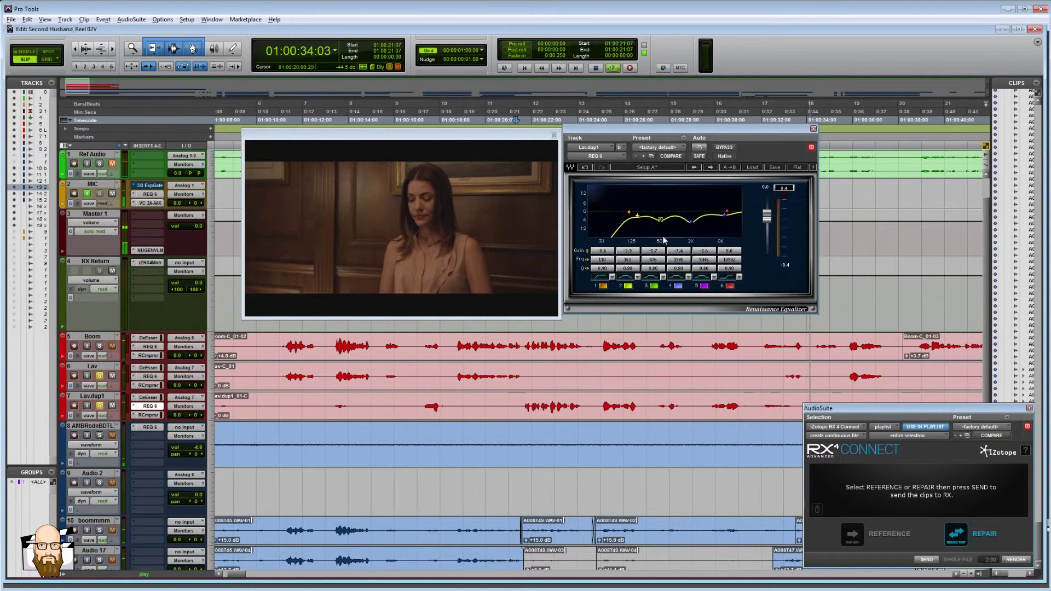
{"action": "key", "text": "space"}
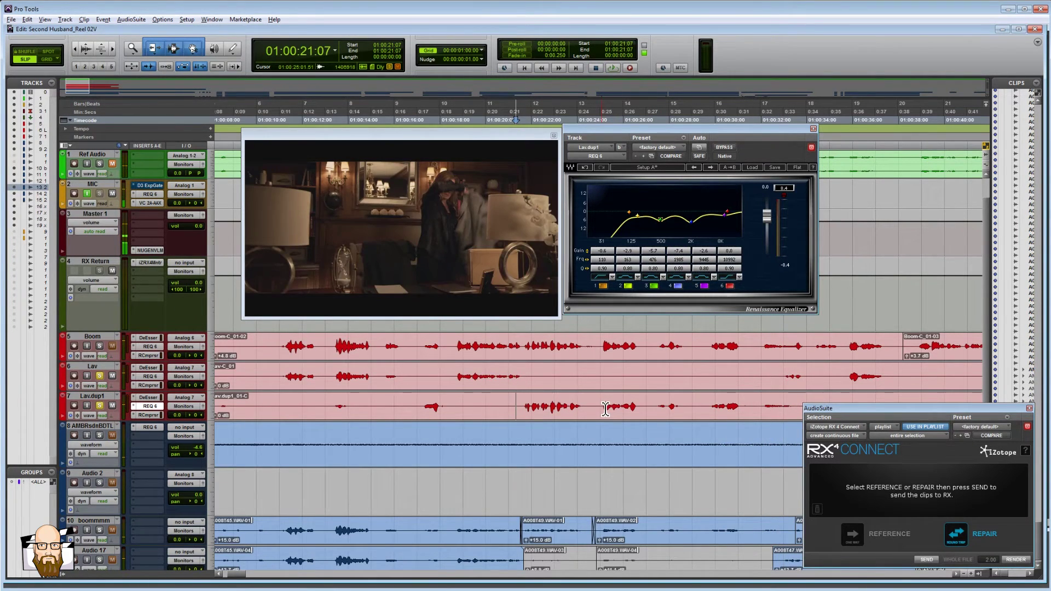
{"action": "left_click", "coordinate": [606, 409]}
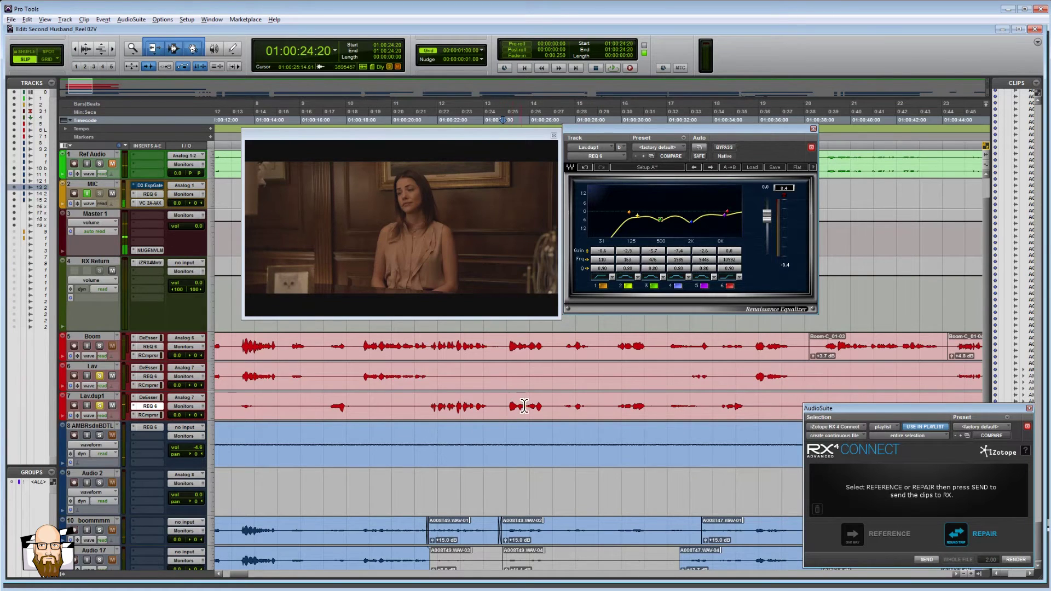
{"action": "key", "text": "space"}
{"action": "key", "text": "space"}
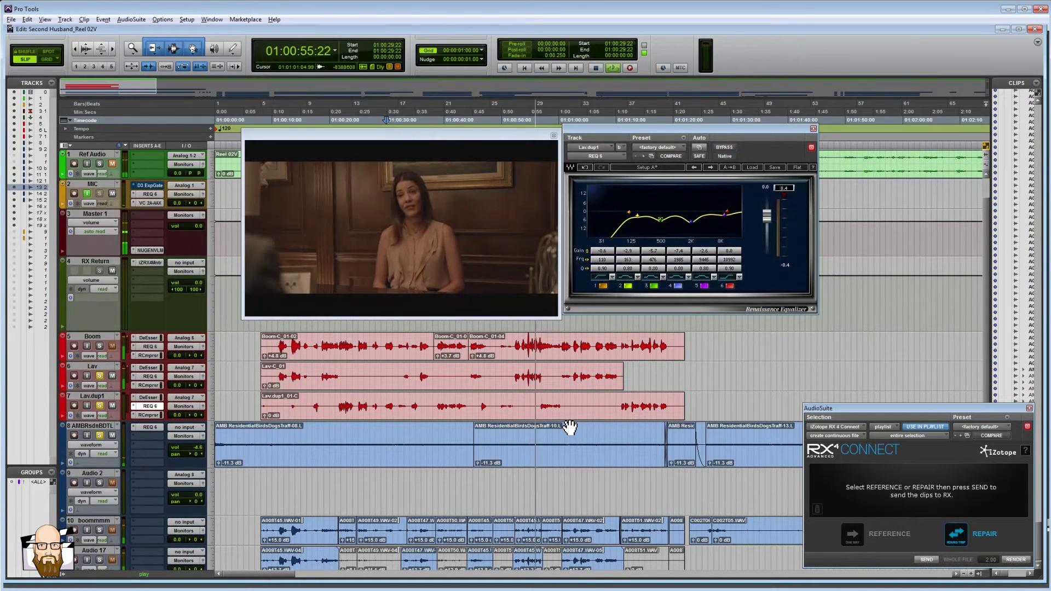
Step: Split the Lav.dup1 clip at about 01:00:56 and 01:01:02, raise the middle piece's clip gain to +3.8 dB, and play it back
{"action": "key", "text": "b"}
{"action": "mouse_move", "coordinate": [541, 405]}
{"action": "left_mouse_down"}
{"action": "mouse_move", "coordinate": [572, 407]}
{"action": "mouse_move", "coordinate": [539, 403]}
{"action": "left_mouse_up"}
{"action": "left_click", "coordinate": [535, 405]}
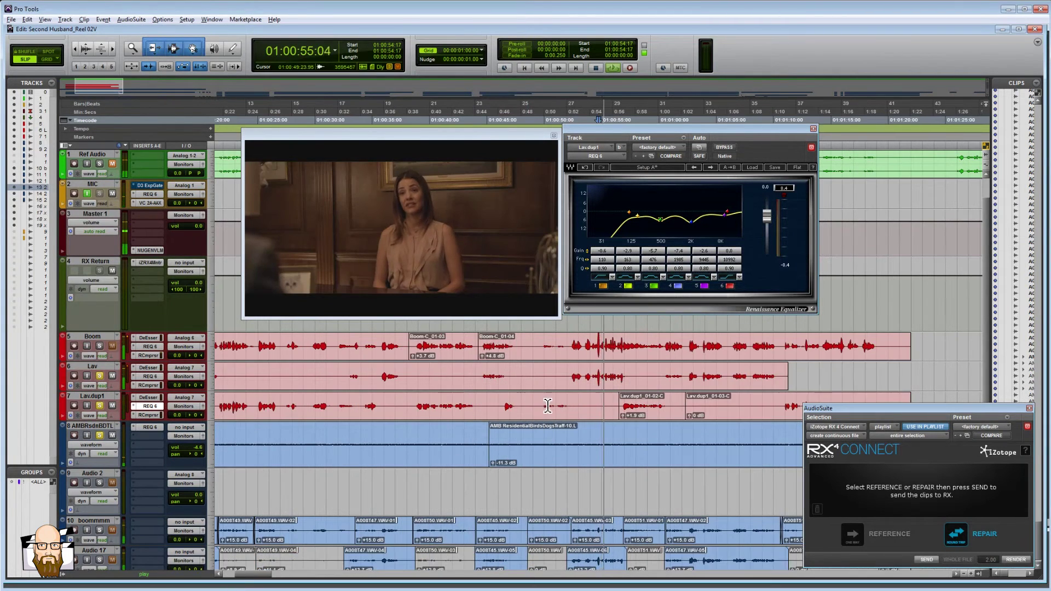
{"action": "left_click_drag", "start_coordinate": [436, 415], "coordinate": [433, 408]}
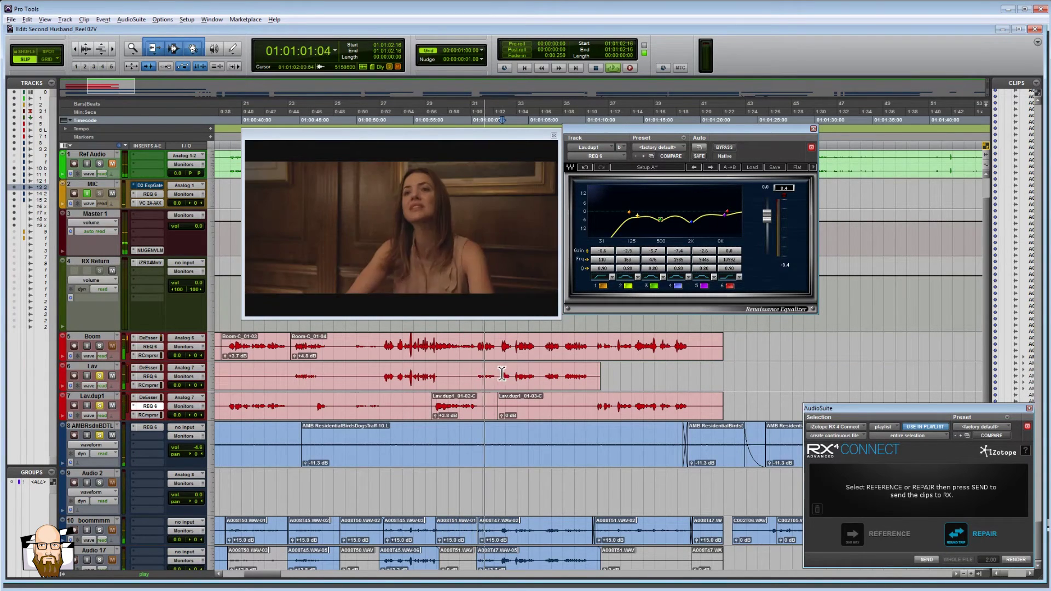
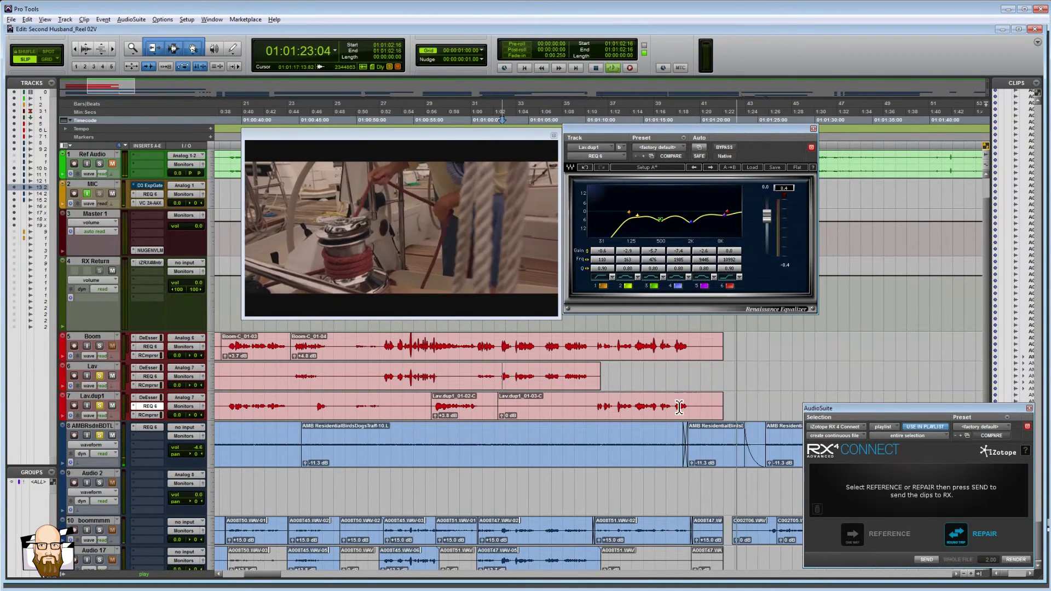
{"action": "key", "text": "space"}
Step: Examine the residential ambience clips under the dialogue, marking the stretch from 01:00:07:14 to about 01:00:38
{"action": "left_click", "coordinate": [329, 441]}
{"action": "key", "text": "ctrl+["}
{"action": "key", "text": "ctrl+["}
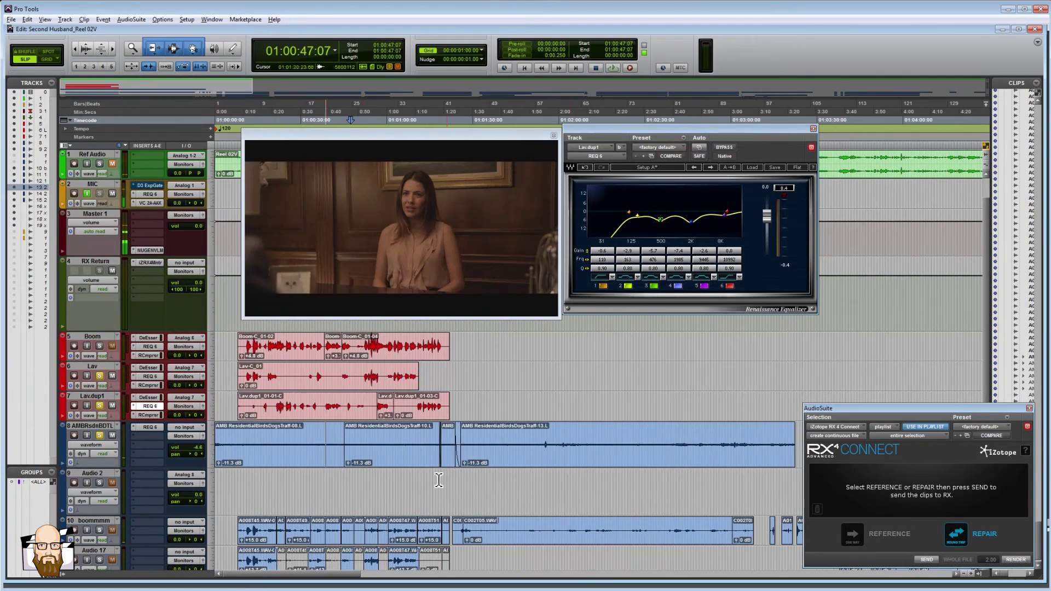
{"action": "left_click", "coordinate": [262, 442]}
{"action": "key", "text": "ctrl+]"}
{"action": "key", "text": "ctrl+]"}
{"action": "left_click", "coordinate": [347, 439]}
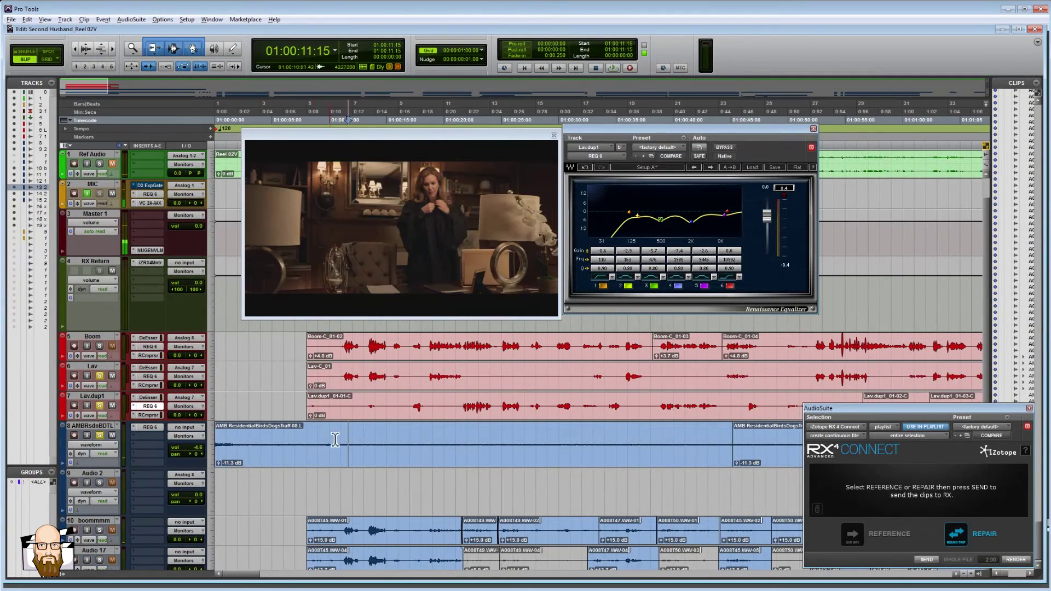
{"action": "left_click", "coordinate": [269, 438]}
{"action": "left_click", "coordinate": [326, 438]}
{"action": "left_click_drag", "start_coordinate": [301, 438], "coordinate": [657, 438]}
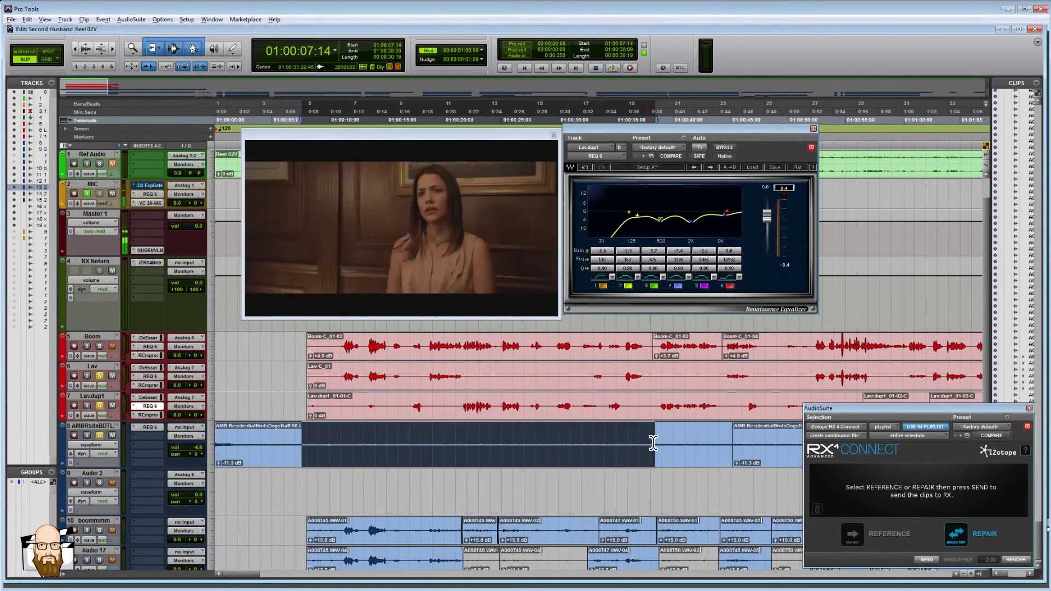
Step: Focus on the Lav clip near 01:00:10:17, and show the Inserts F-J column in the track display
{"action": "key", "text": "ctrl+["}
{"action": "left_click", "coordinate": [276, 375]}
{"action": "key", "text": "ctrl+]"}
{"action": "key", "text": "ctrl+]"}
{"action": "key", "text": "ctrl+]"}
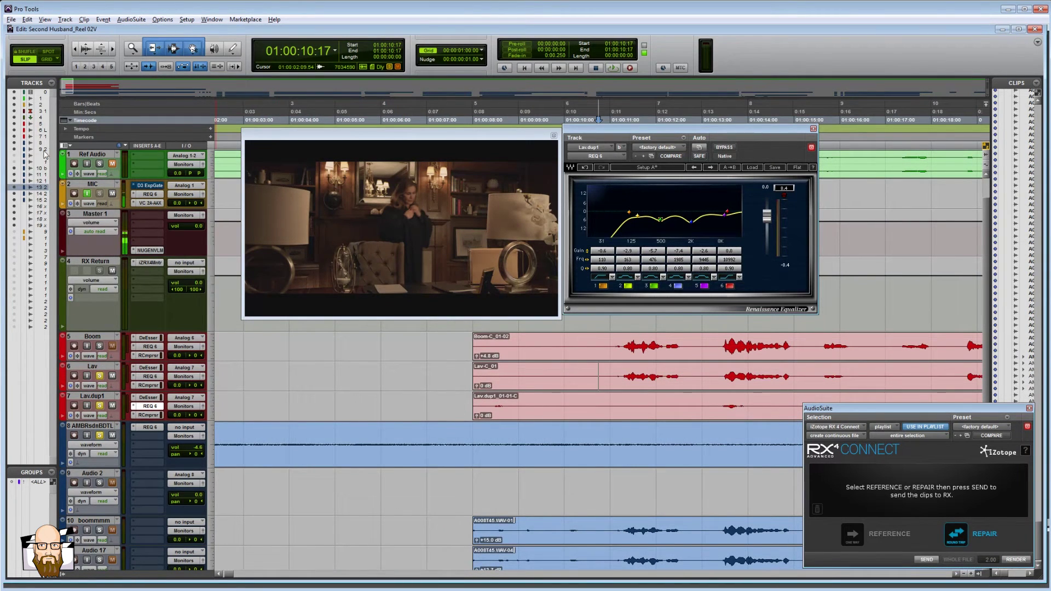
{"action": "left_click", "coordinate": [70, 145]}
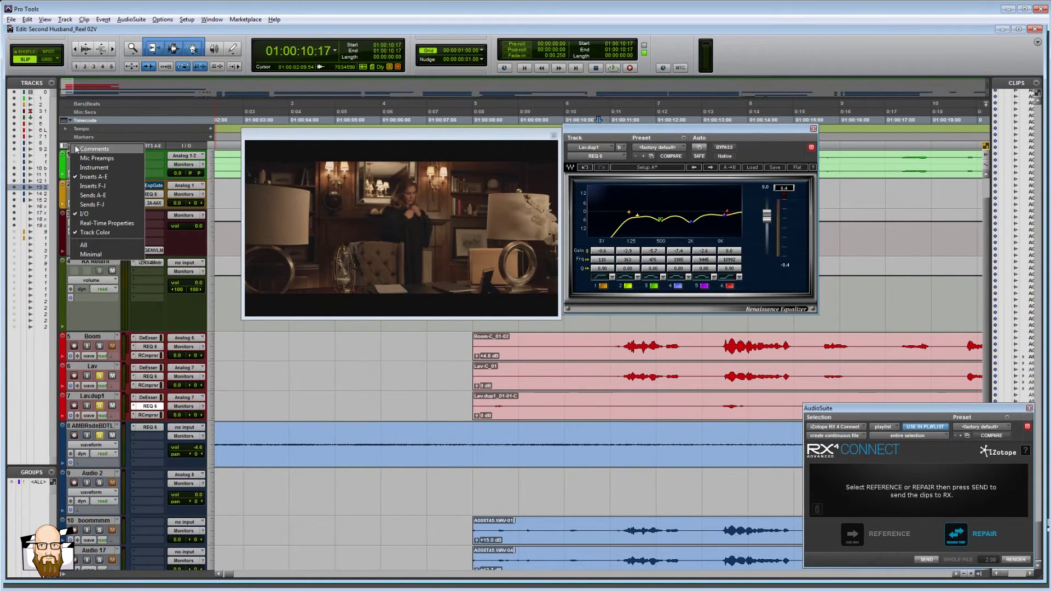
{"action": "left_click", "coordinate": [106, 183]}
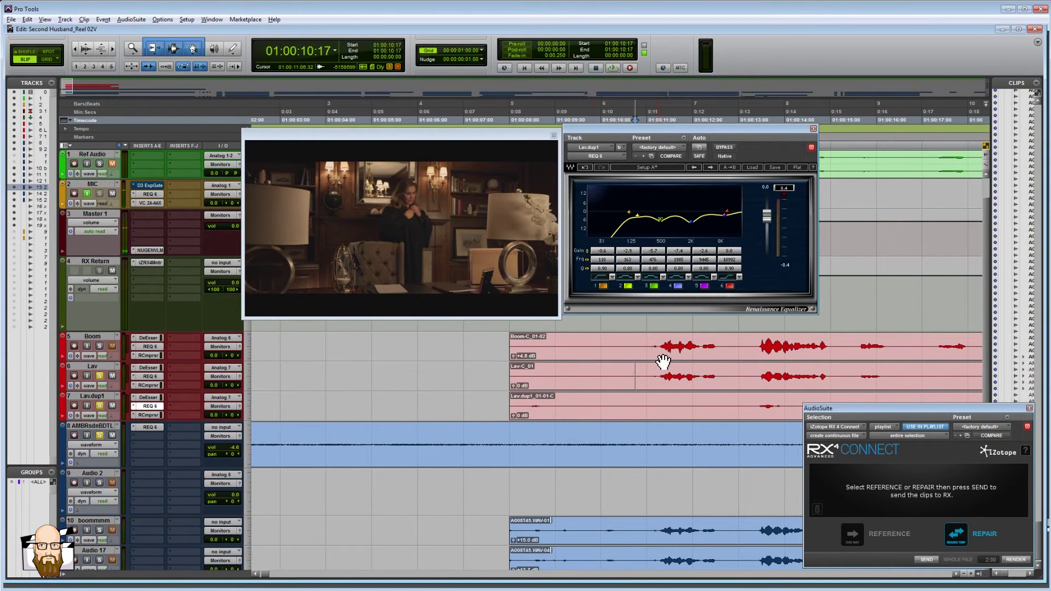
Step: Examine the Lav clip from 01:00:17:17 to 01:01:14:00, and place the cursor at about 01:00:50:03
{"action": "left_click", "coordinate": [646, 378]}
{"action": "key", "text": "ctrl+["}
{"action": "key", "text": "ctrl+["}
{"action": "key", "text": "ctrl+["}
{"action": "key", "text": "ctrl+["}
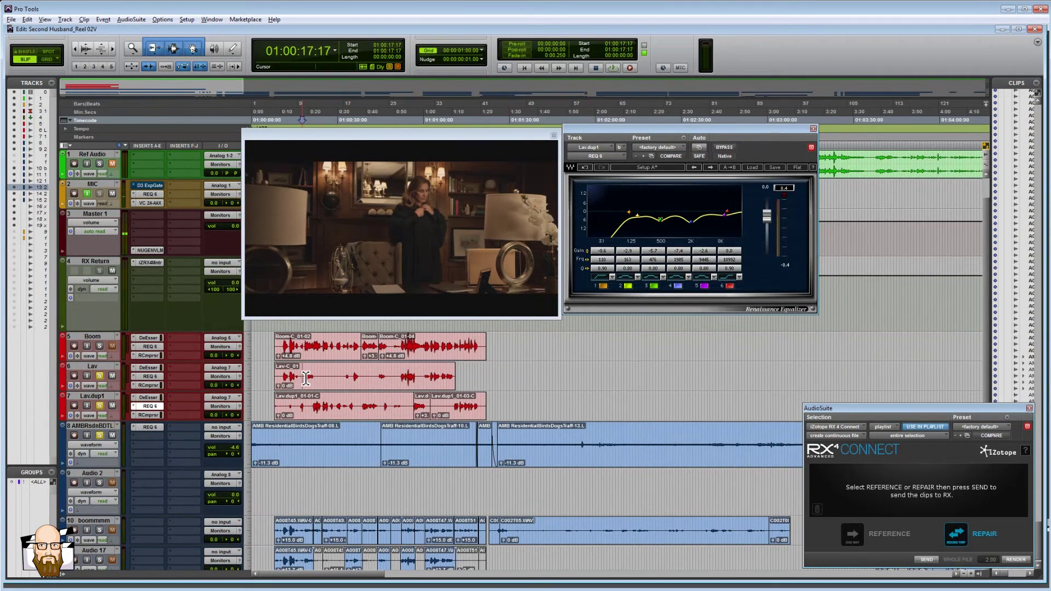
{"action": "left_click_drag", "start_coordinate": [306, 378], "coordinate": [465, 377]}
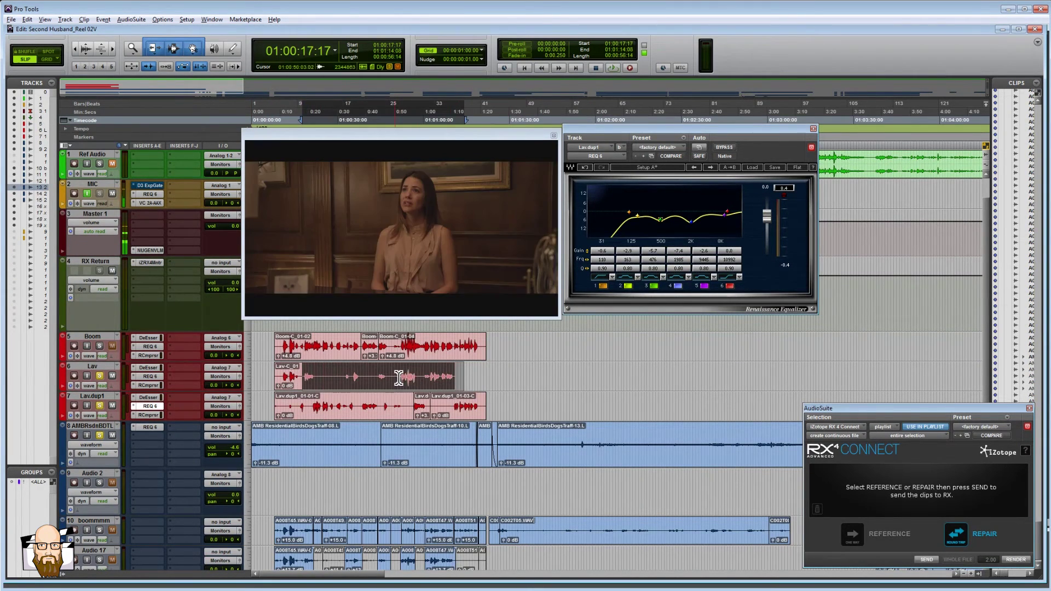
{"action": "left_click", "coordinate": [399, 378]}
{"action": "key", "text": "ctrl+]"}
{"action": "key", "text": "ctrl+]"}
{"action": "key", "text": "ctrl+["}
{"action": "key", "text": "ctrl+["}
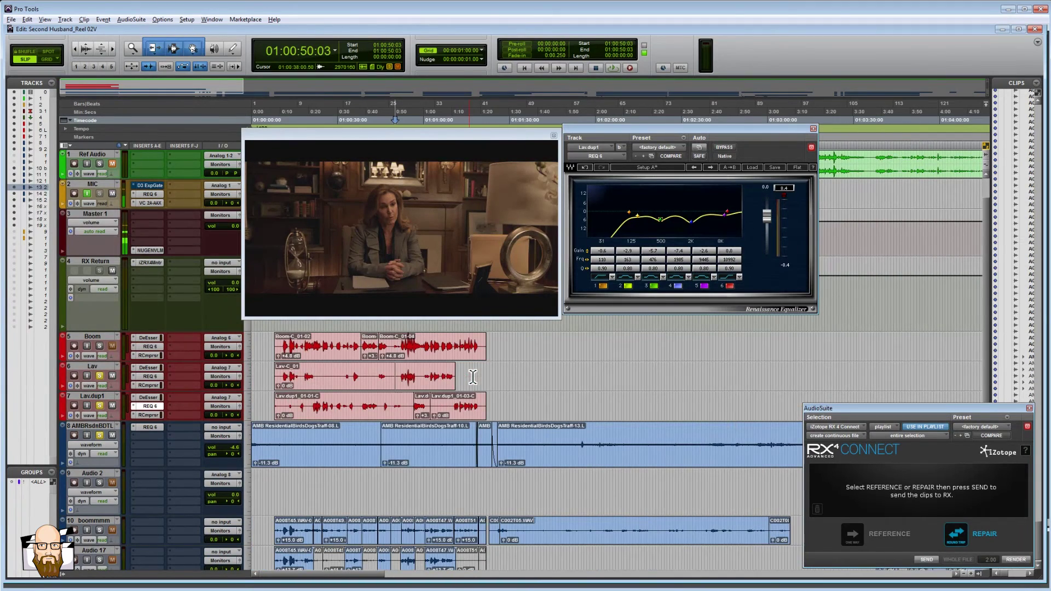
Step: Examine the dialogue clips, marking most of the Boom, Lav and Lav.dup1 tracks in turn, from starts between 01:00:10:09 and 01:00:12:02
{"action": "left_click", "coordinate": [408, 373]}
{"action": "key", "text": "ctrl+]"}
{"action": "key", "text": "ctrl+]"}
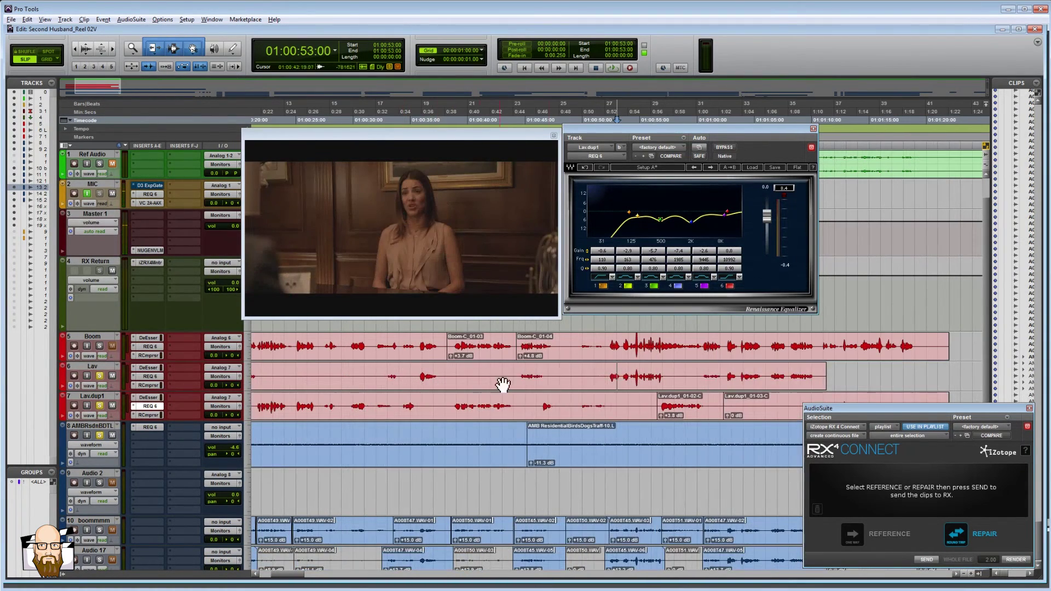
{"action": "key", "text": "ctrl+["}
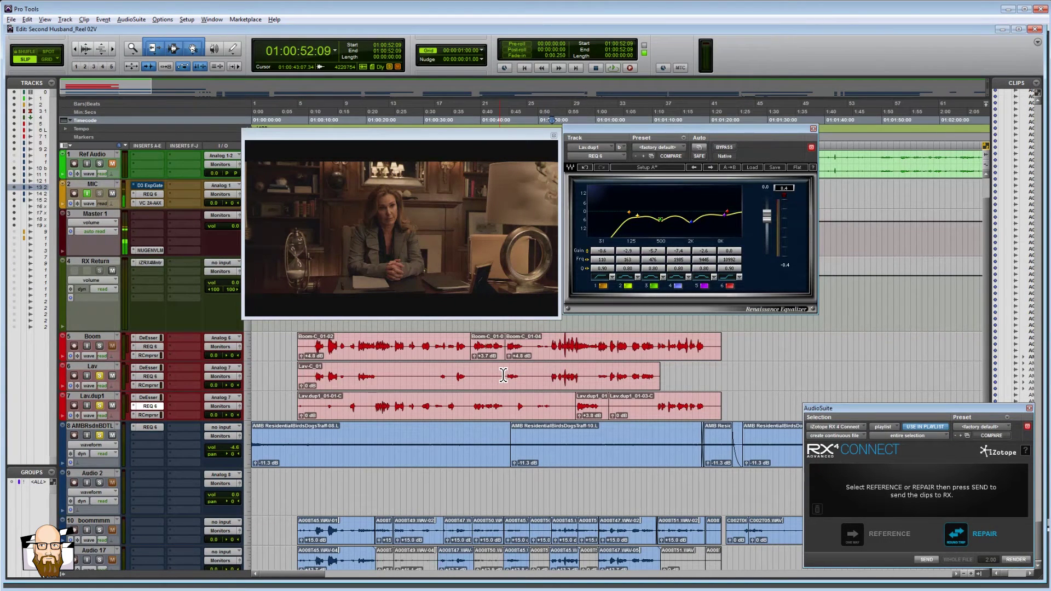
{"action": "left_click_drag", "start_coordinate": [310, 348], "coordinate": [714, 345]}
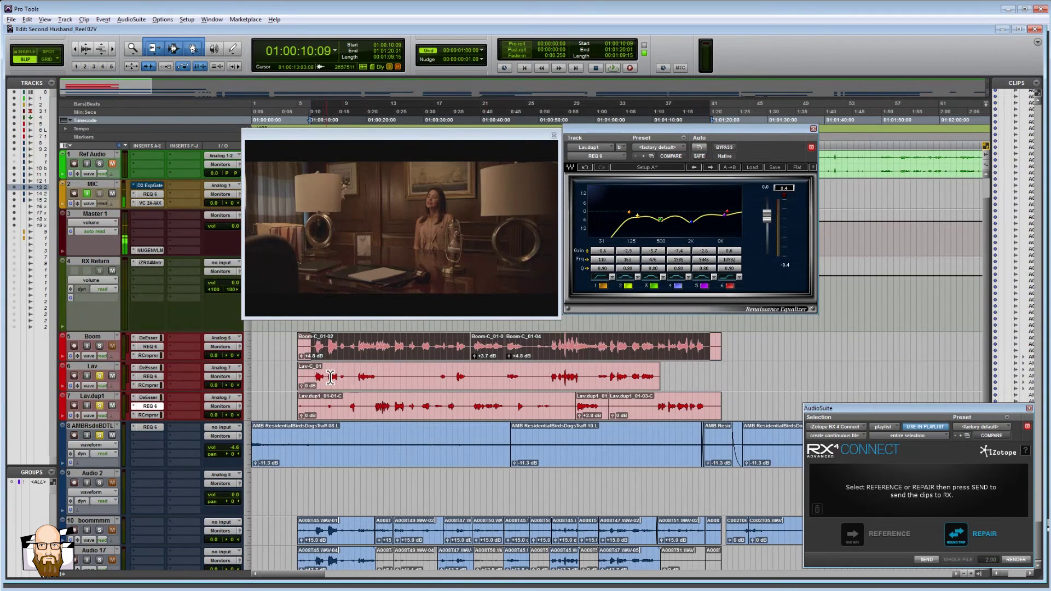
{"action": "left_click_drag", "start_coordinate": [317, 377], "coordinate": [661, 377]}
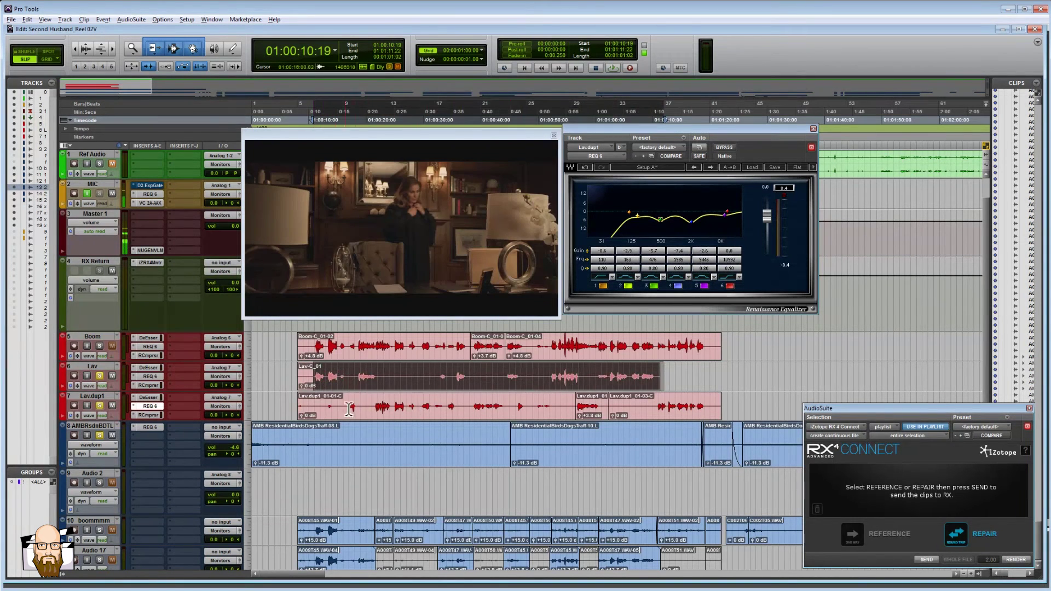
{"action": "left_click", "coordinate": [326, 411]}
{"action": "left_click_drag", "start_coordinate": [326, 411], "coordinate": [721, 411]}
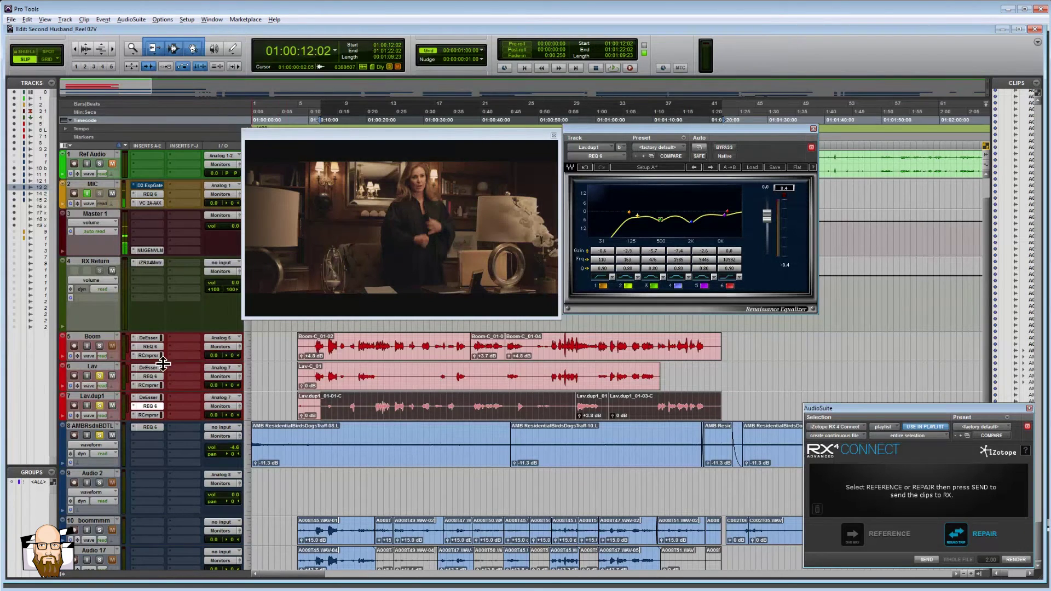
Step: Examine the opening of the Lav.dup1 clip around 01:00:11:18, and place the cursor at 01:00:09:09
{"action": "scroll", "coordinate": [386, 366], "scroll_direction": "down", "scroll_amount": 1}
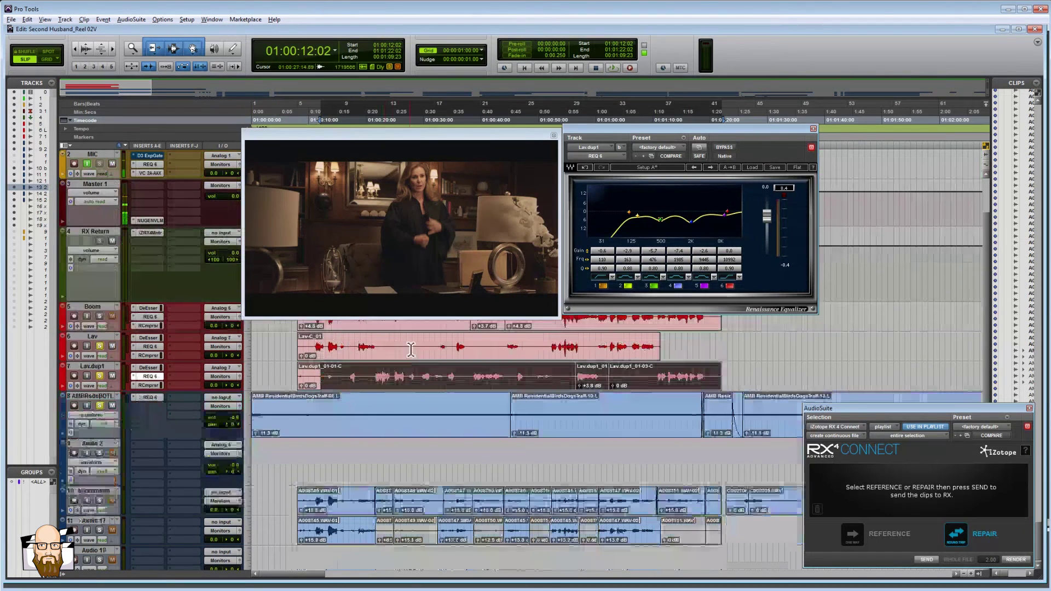
{"action": "left_click", "coordinate": [327, 502]}
{"action": "key", "text": "t"}
{"action": "key", "text": "t"}
{"action": "left_click", "coordinate": [521, 375]}
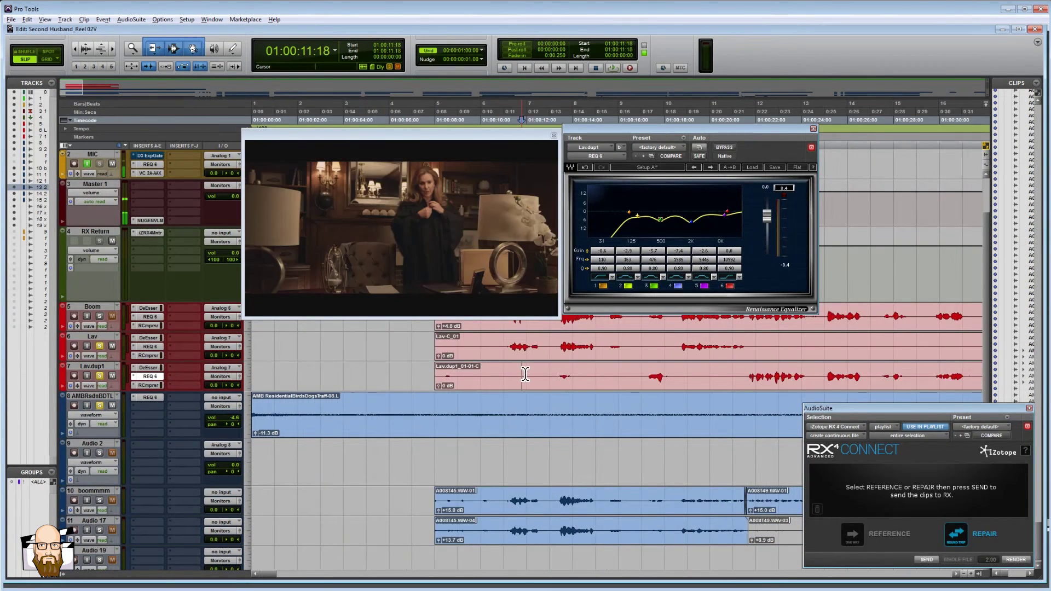
{"action": "key", "text": "r"}
{"action": "key", "text": "r"}
{"action": "left_click_drag", "start_coordinate": [323, 407], "coordinate": [696, 422]}
{"action": "left_click", "coordinate": [308, 414]}
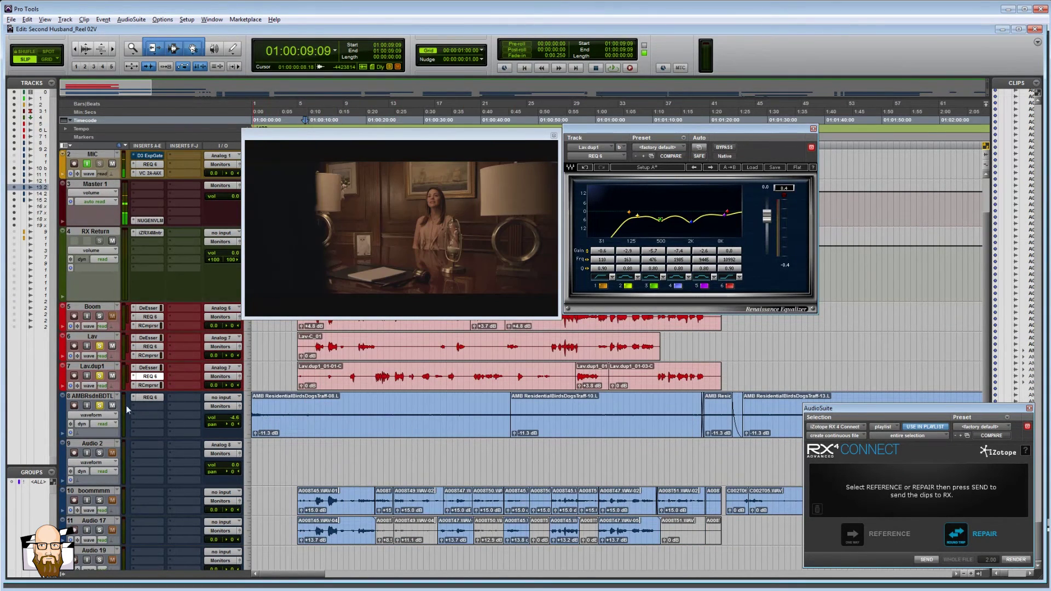
Step: Examine the source clips on the boom, Audio 17 and Audio 21 tracks, marking them from 01:00:06:09 to 01:01:22:00
{"action": "scroll", "coordinate": [411, 441], "scroll_direction": "down", "scroll_amount": 3}
{"action": "scroll", "coordinate": [411, 441], "scroll_direction": "up", "scroll_amount": 4}
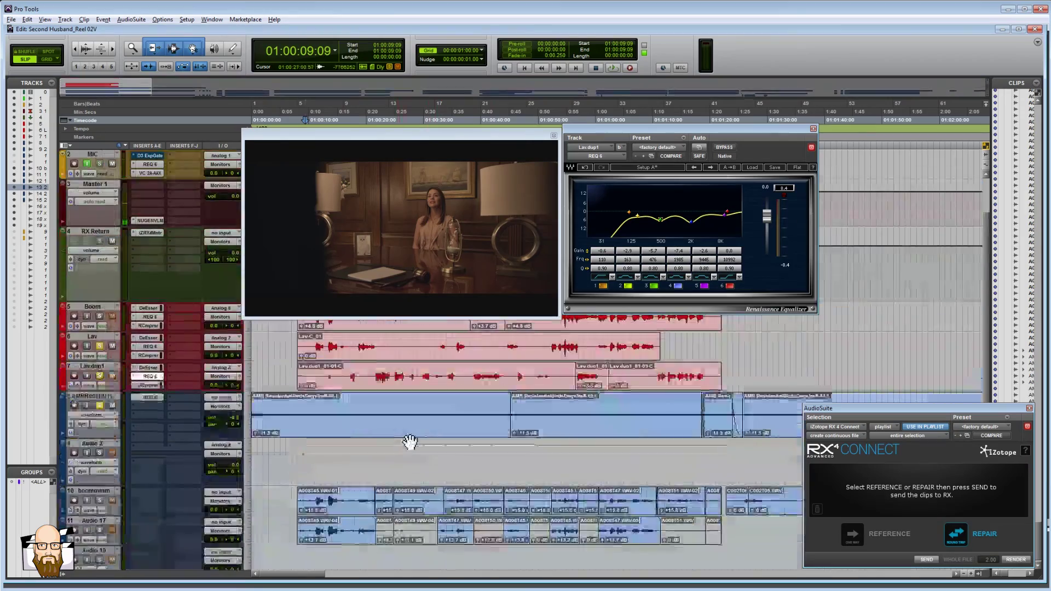
{"action": "scroll", "coordinate": [411, 441], "scroll_direction": "down", "scroll_amount": 2}
{"action": "scroll", "coordinate": [411, 442], "scroll_direction": "down", "scroll_amount": 1}
{"action": "left_click", "coordinate": [383, 382]}
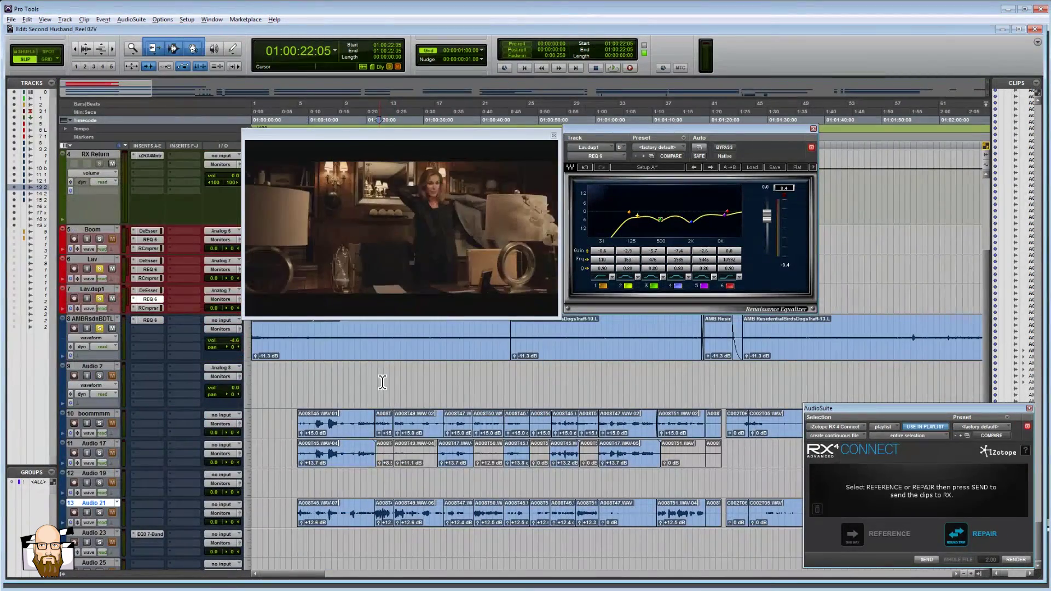
{"action": "left_click_drag", "start_coordinate": [288, 411], "coordinate": [723, 528]}
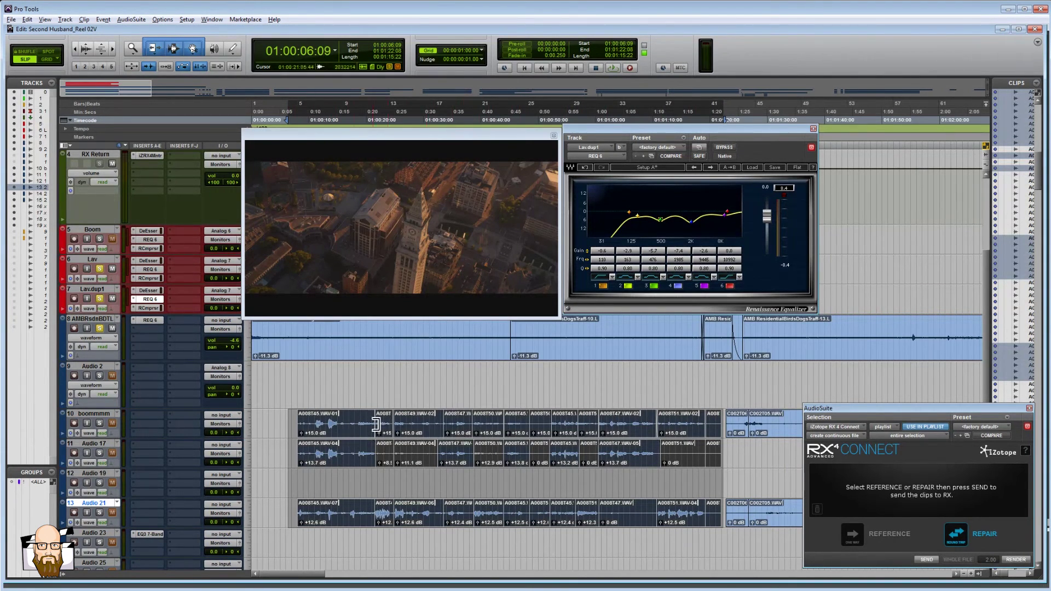
{"action": "left_click", "coordinate": [344, 423]}
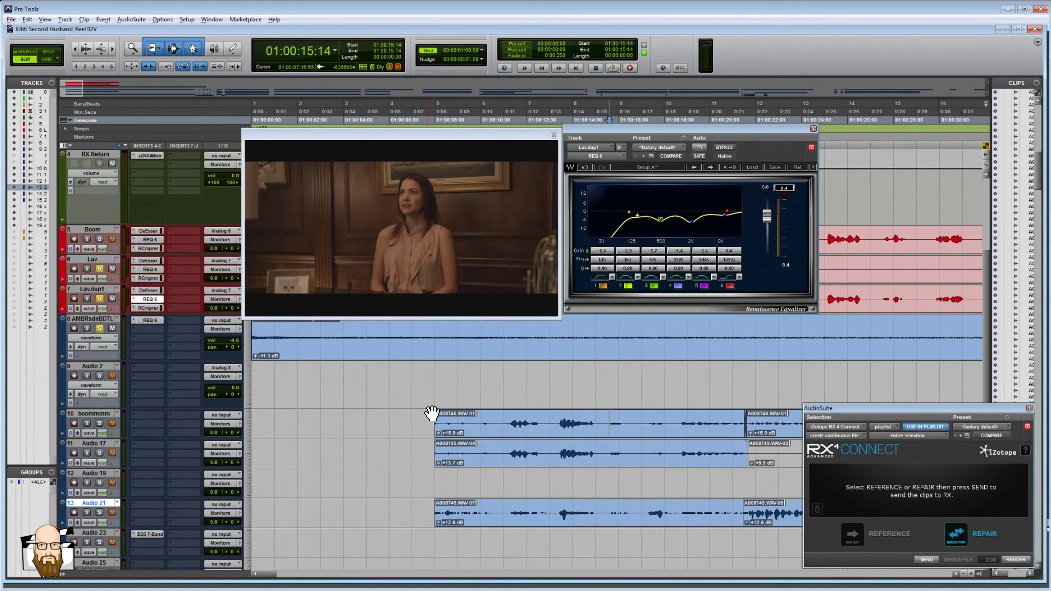
{"action": "key", "text": "r"}
{"action": "scroll", "coordinate": [391, 406], "scroll_direction": "down", "scroll_amount": 3}
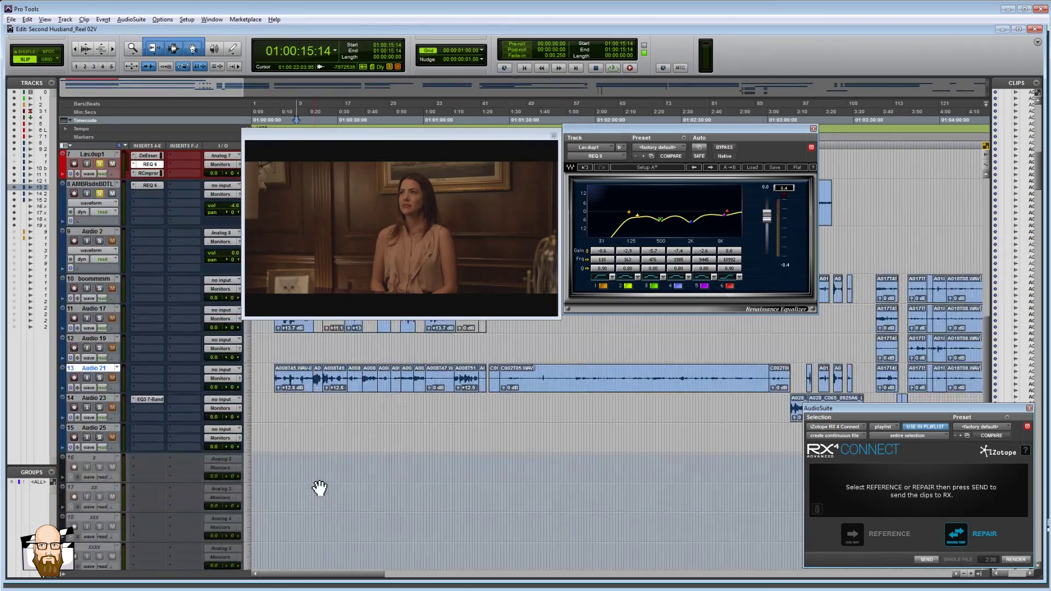
{"action": "scroll", "coordinate": [320, 488], "scroll_direction": "up", "scroll_amount": 6}
Step: Try to move the Audio 17 clip at 01:00:32:12 onto the Lav track, and undo the move
{"action": "left_click_drag", "start_coordinate": [344, 414], "coordinate": [389, 414]}
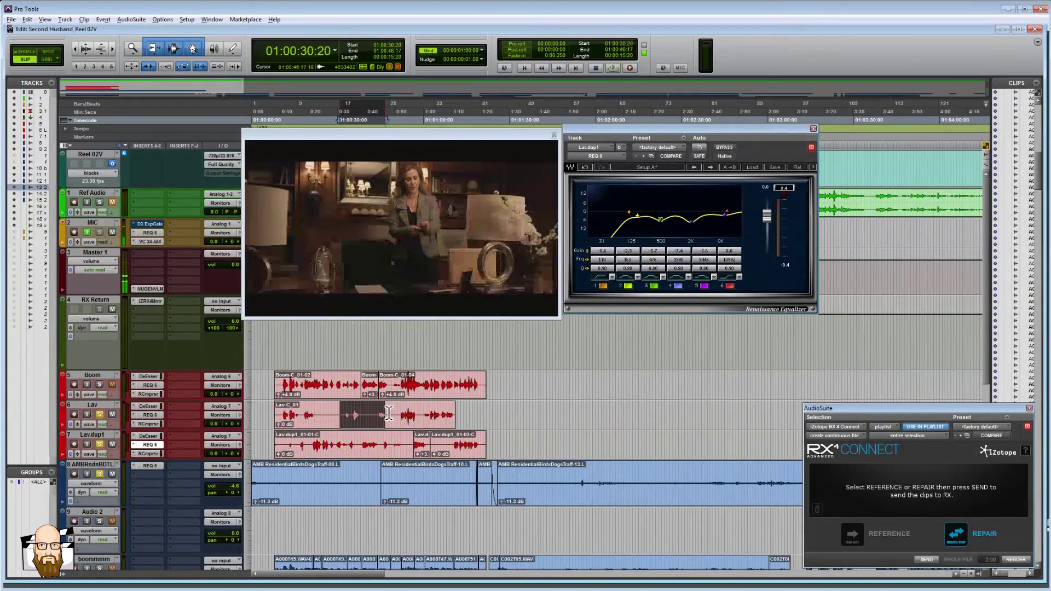
{"action": "scroll", "coordinate": [355, 417], "scroll_direction": "down", "scroll_amount": 5}
{"action": "left_click", "coordinate": [358, 466]}
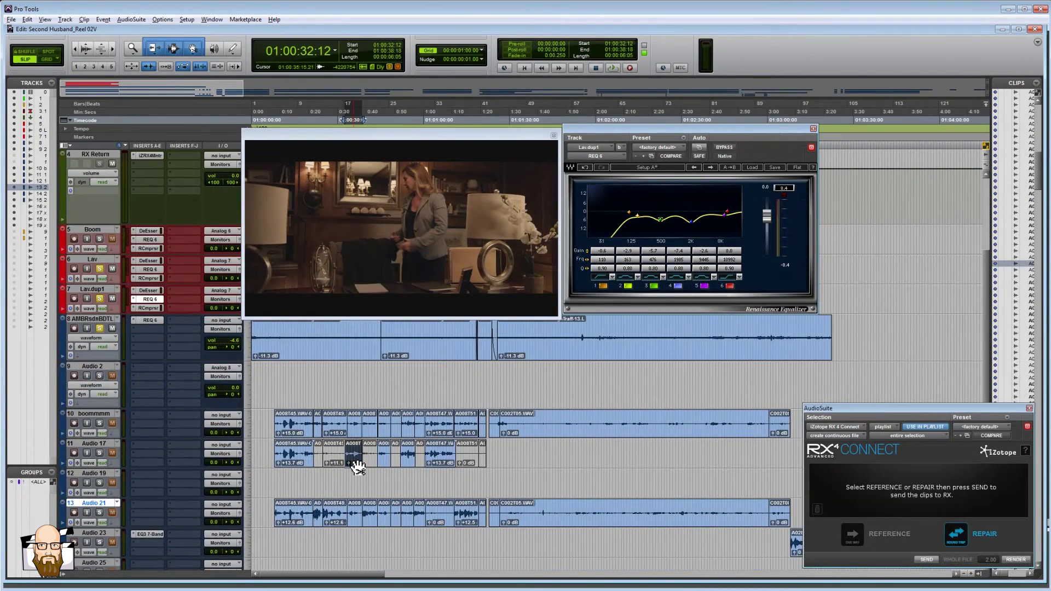
{"action": "scroll", "coordinate": [342, 385], "scroll_direction": "up", "scroll_amount": 3}
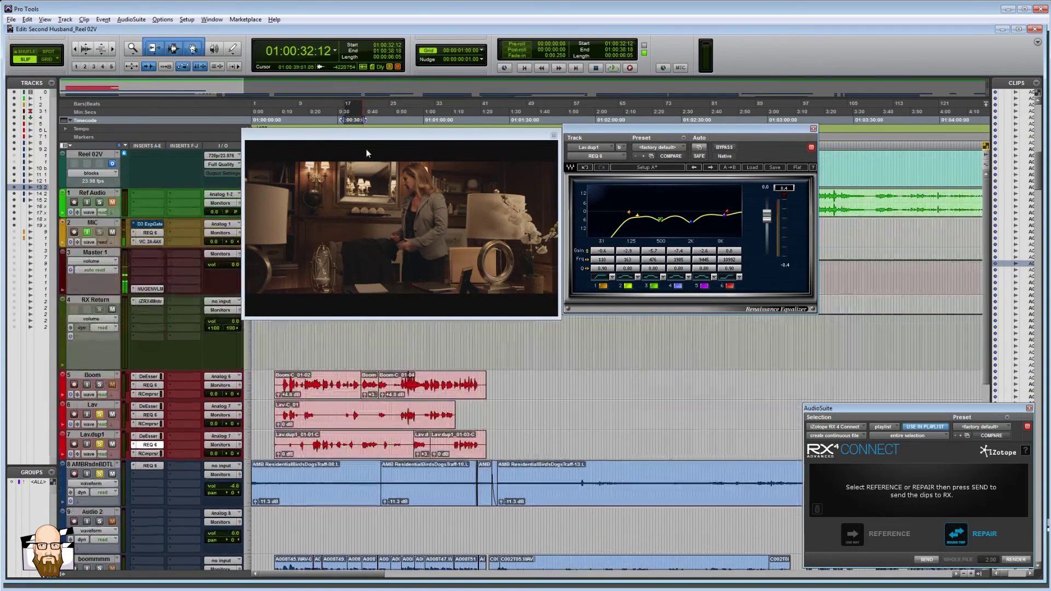
{"action": "left_click_drag", "start_coordinate": [358, 528], "coordinate": [342, 351]}
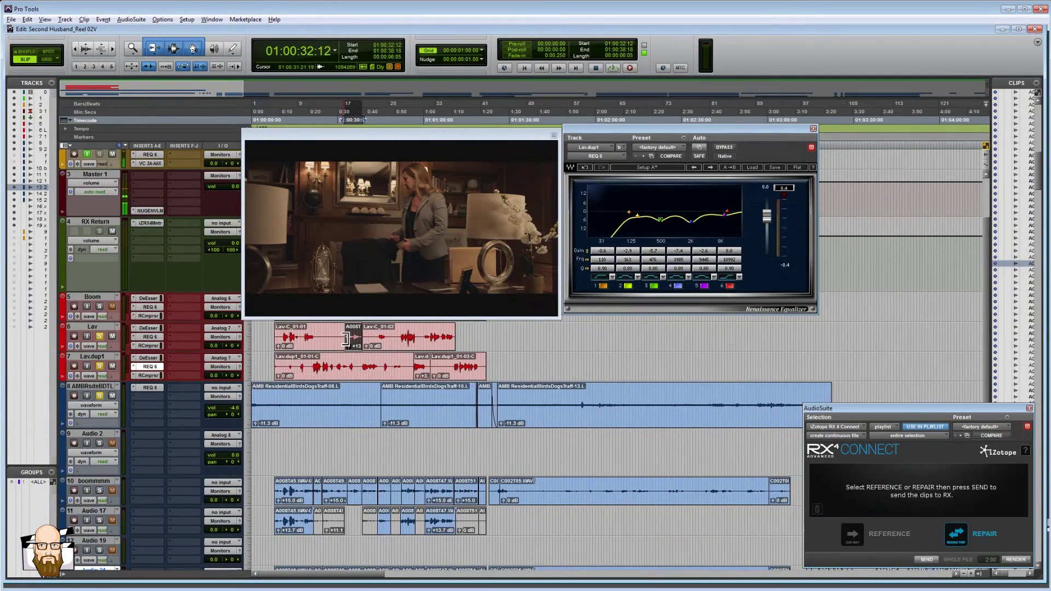
{"action": "key", "text": "ctrl+z"}
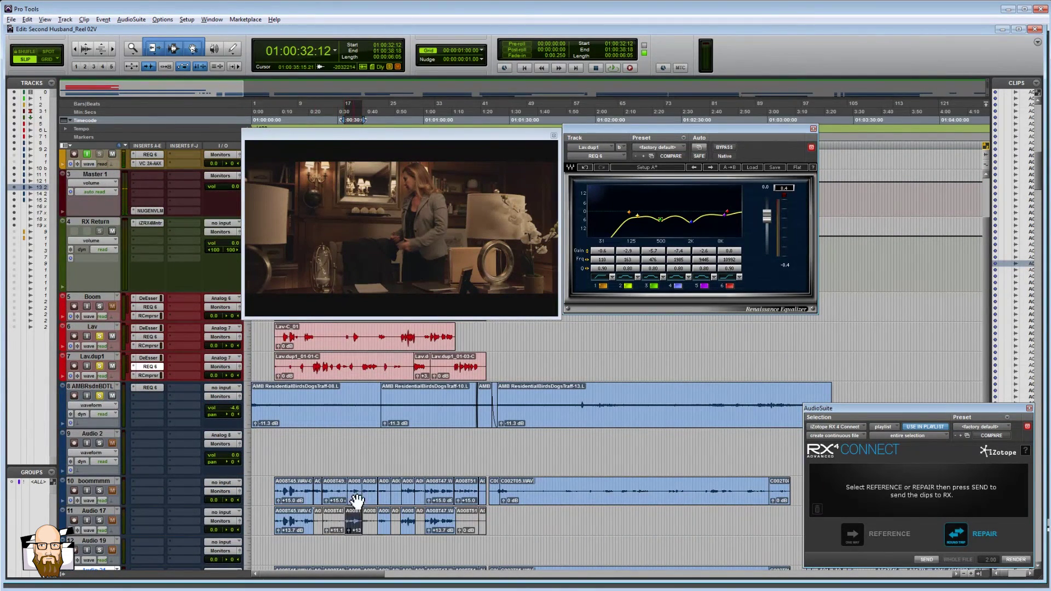
Step: Inspect the Boom and Lav clips closely around 01:00:31:13 and 01:00:32:11
{"action": "scroll", "coordinate": [356, 482], "scroll_direction": "up", "scroll_amount": 4}
{"action": "left_click", "coordinate": [346, 417]}
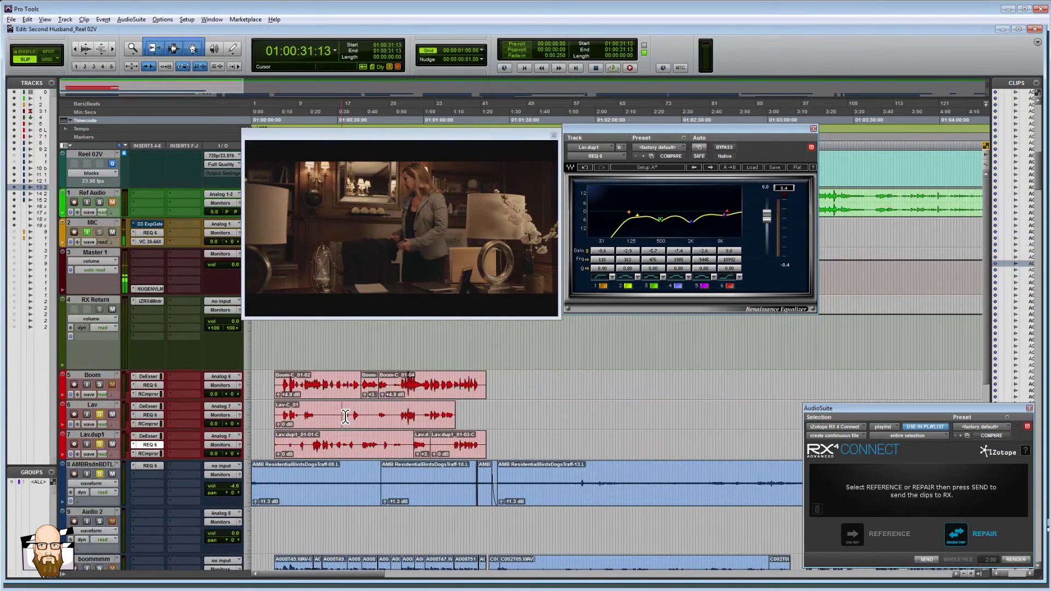
{"action": "key", "text": "ctrl+]"}
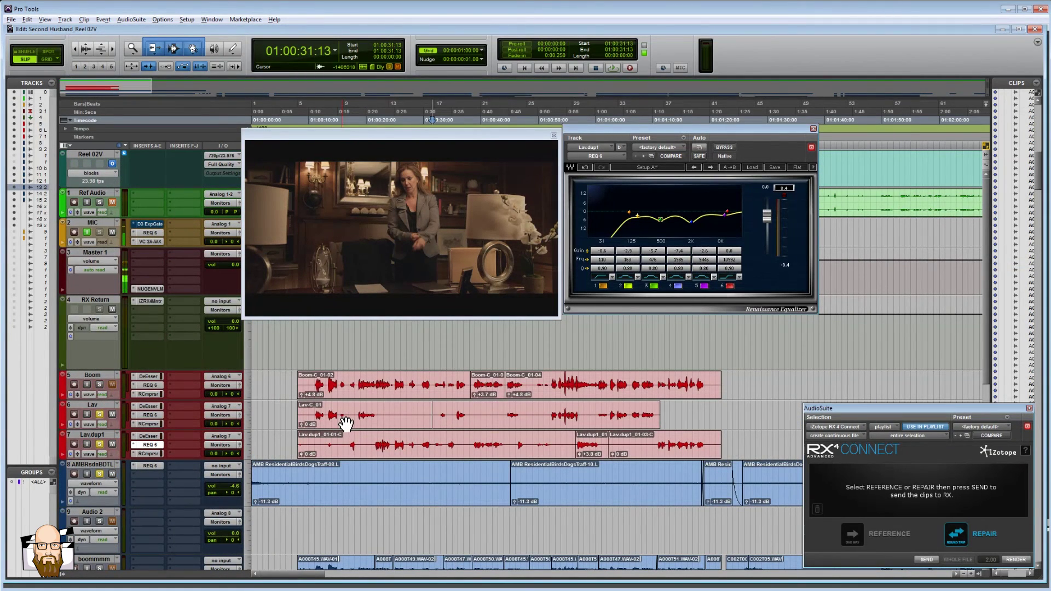
{"action": "left_click", "coordinate": [437, 383]}
{"action": "key", "text": "ctrl+]"}
{"action": "key", "text": "ctrl+]"}
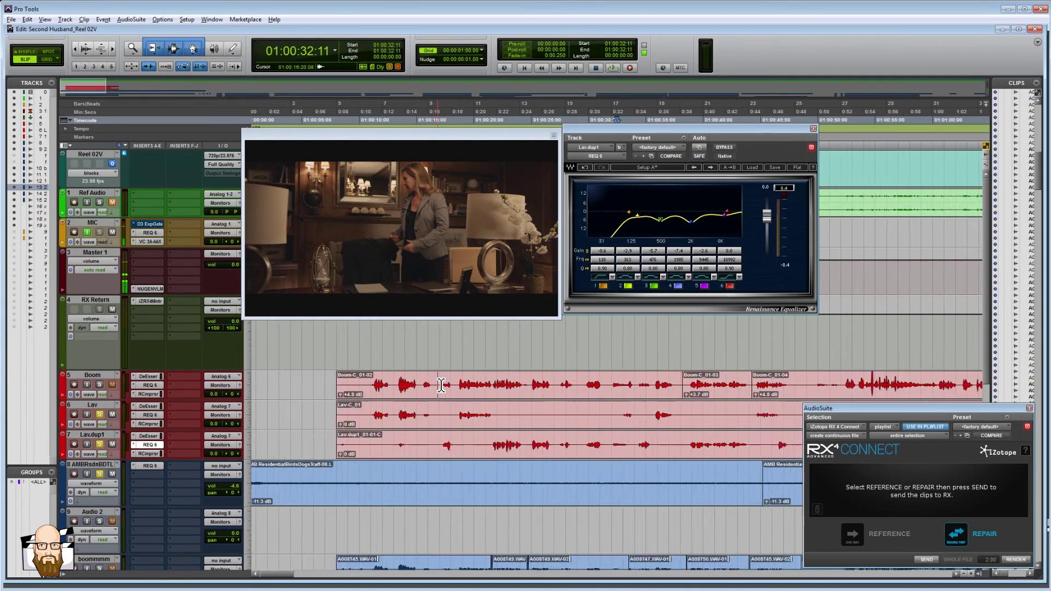
{"action": "key", "text": "ctrl+["}
{"action": "key", "text": "ctrl+["}
{"action": "key", "text": "ctrl+["}
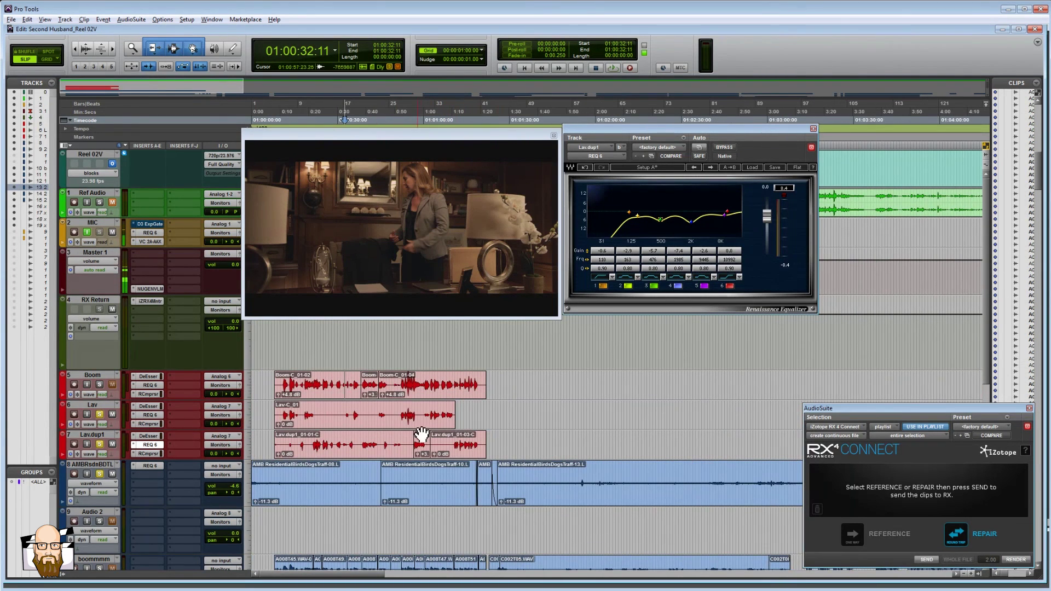
Step: Examine the Lav clip's dialogue, marking the stretch from 01:00:59:12 to 01:01:22:04 and the whole clip, and place the cursor at 01:00:30:20
{"action": "left_click", "coordinate": [407, 415]}
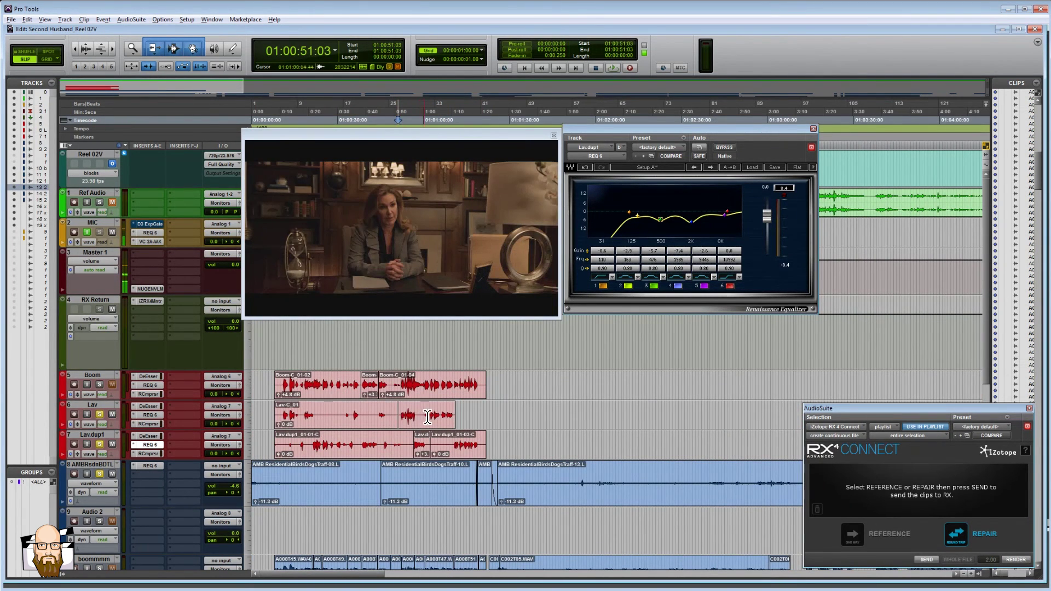
{"action": "left_click_drag", "start_coordinate": [422, 417], "coordinate": [485, 417]}
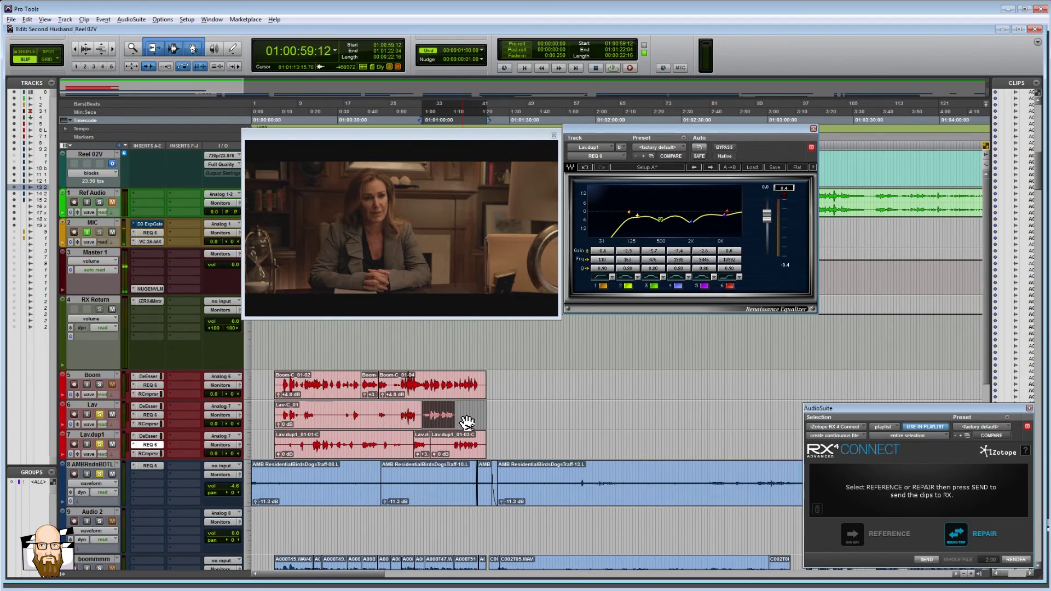
{"action": "left_click", "coordinate": [465, 405]}
{"action": "scroll", "coordinate": [356, 449], "scroll_direction": "down", "scroll_amount": 8}
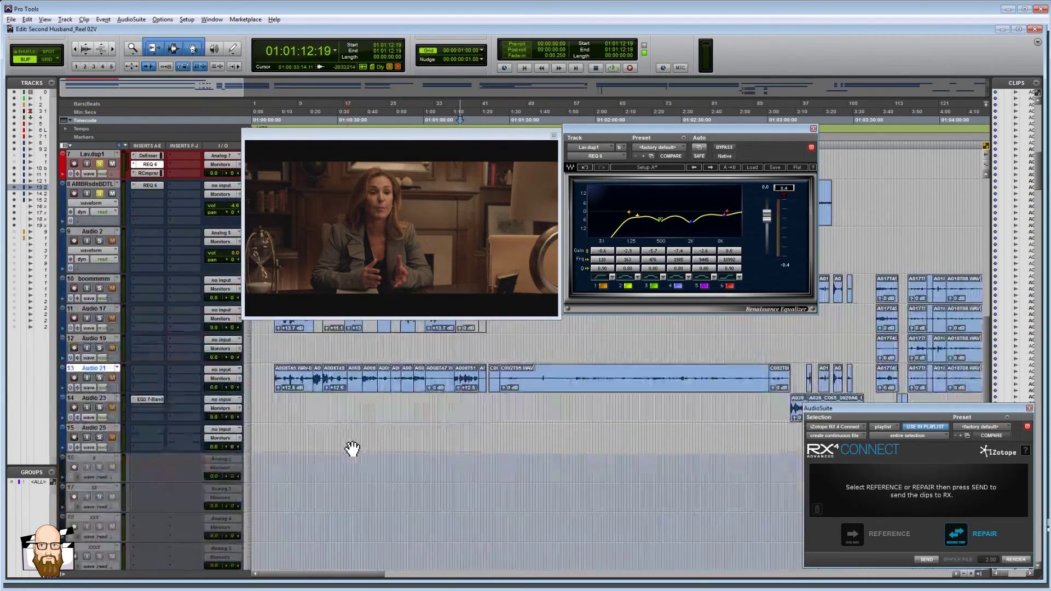
{"action": "scroll", "coordinate": [354, 431], "scroll_direction": "up", "scroll_amount": 8}
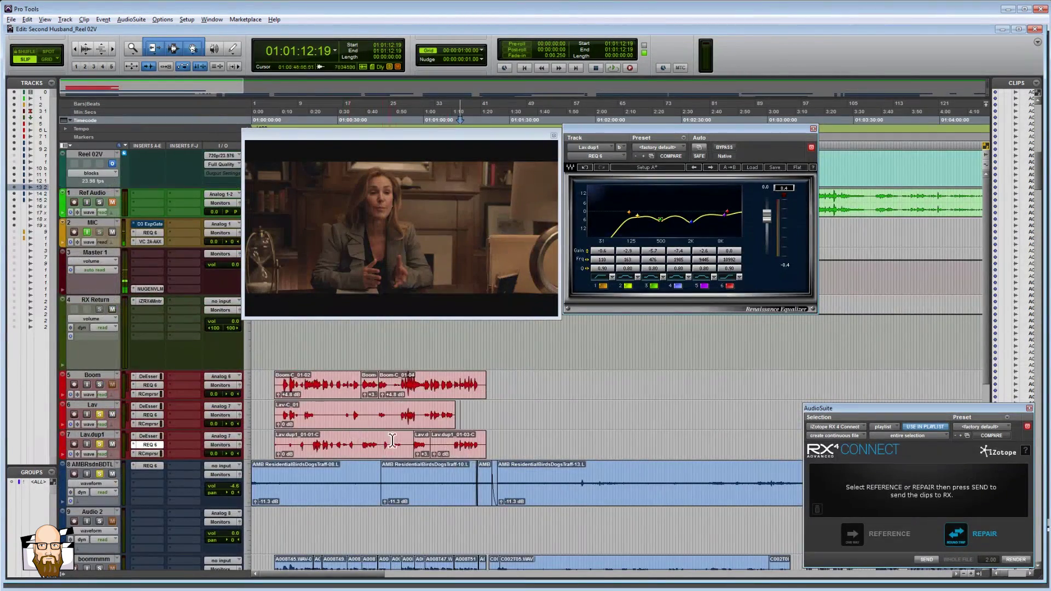
{"action": "left_click_drag", "start_coordinate": [398, 415], "coordinate": [419, 415]}
{"action": "left_click", "coordinate": [410, 415]}
{"action": "left_click", "coordinate": [409, 422]}
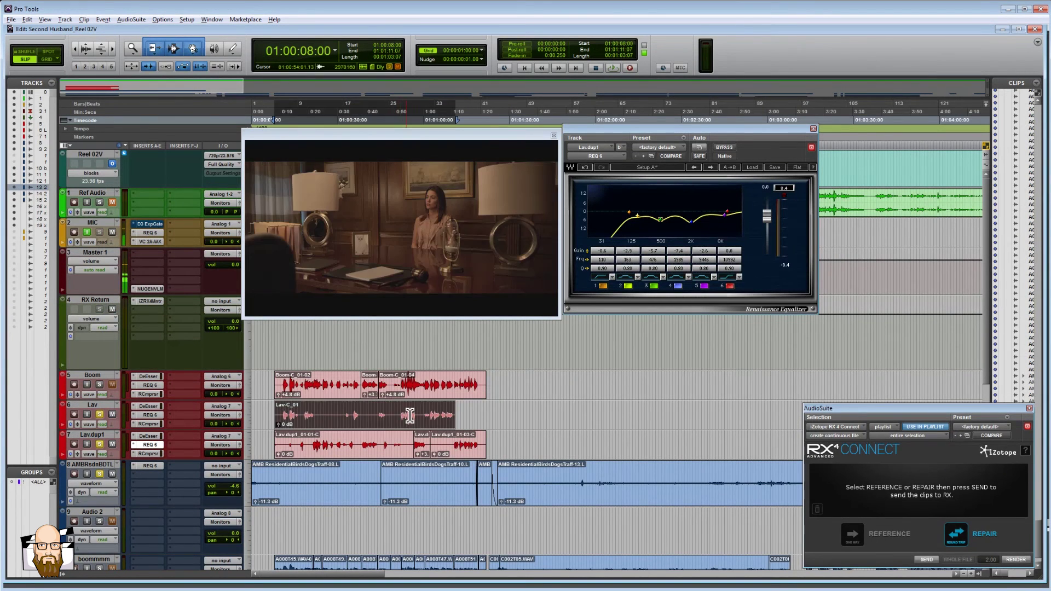
{"action": "left_click", "coordinate": [406, 414]}
{"action": "left_click", "coordinate": [345, 414]}
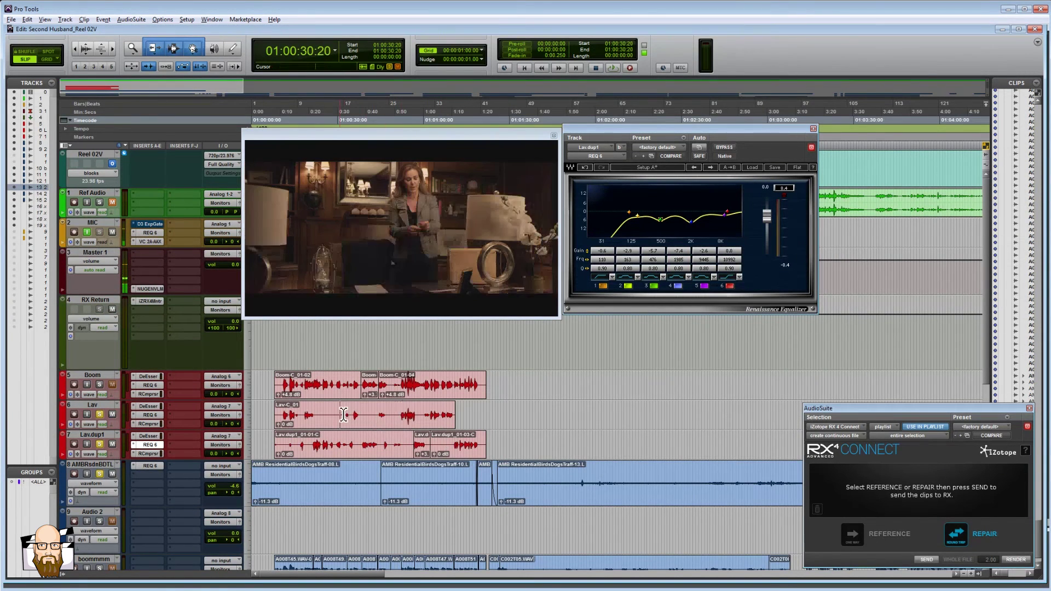
Step: Examine the Lav clip near 01:00:18:01, and mark its phrase from 01:00:18:12 to 01:00:21:18
{"action": "left_click", "coordinate": [309, 414]}
{"action": "key", "text": "ctrl+]"}
{"action": "key", "text": "t"}
{"action": "key", "text": "t"}
{"action": "key", "text": "t"}
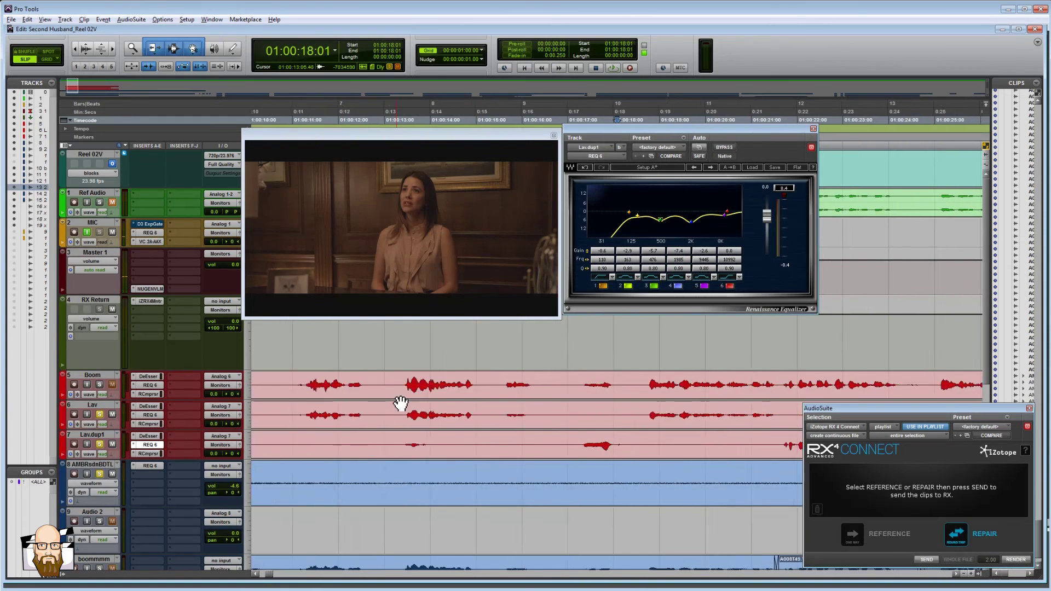
{"action": "key", "text": "r"}
{"action": "key", "text": "r"}
{"action": "key", "text": "r"}
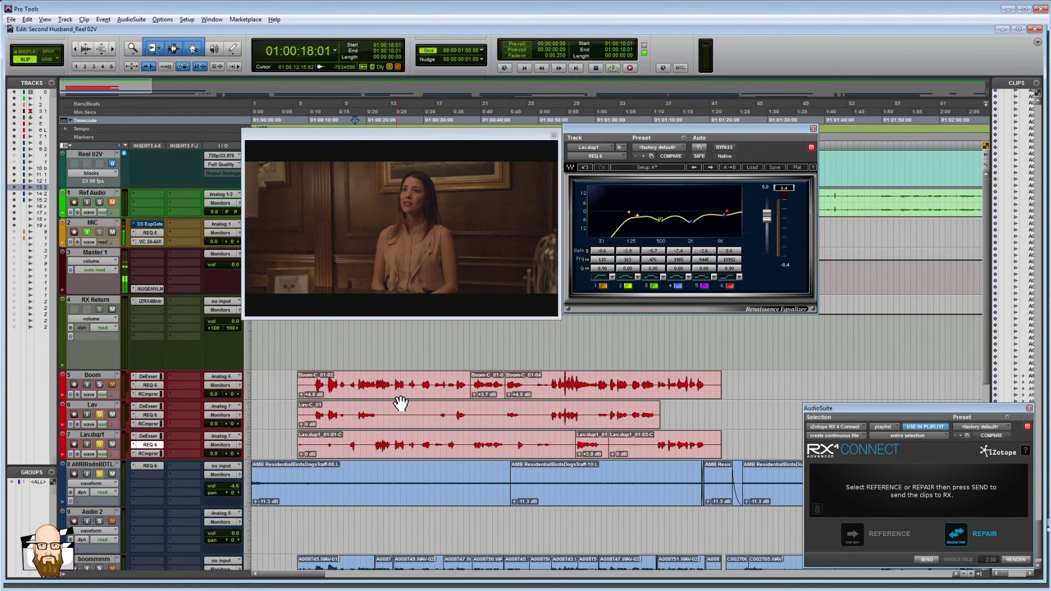
{"action": "key", "text": "t"}
{"action": "key", "text": "t"}
{"action": "key", "text": "t"}
{"action": "left_click_drag", "start_coordinate": [547, 417], "coordinate": [696, 415]}
{"action": "key", "text": "r"}
{"action": "key", "text": "r"}
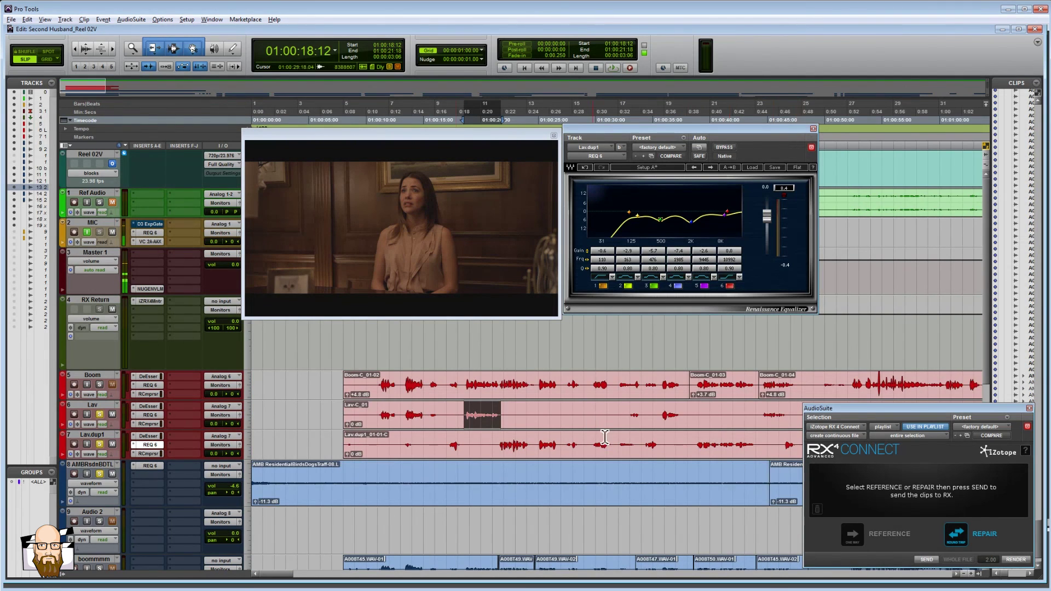
Step: Examine the first phrases of the Boom and Lav clips up close, and place the cursor on the Lav clip at 01:00:11:01
{"action": "left_click", "coordinate": [432, 423]}
{"action": "key", "text": "t"}
{"action": "key", "text": "t"}
{"action": "left_click", "coordinate": [473, 414]}
{"action": "left_click", "coordinate": [390, 396]}
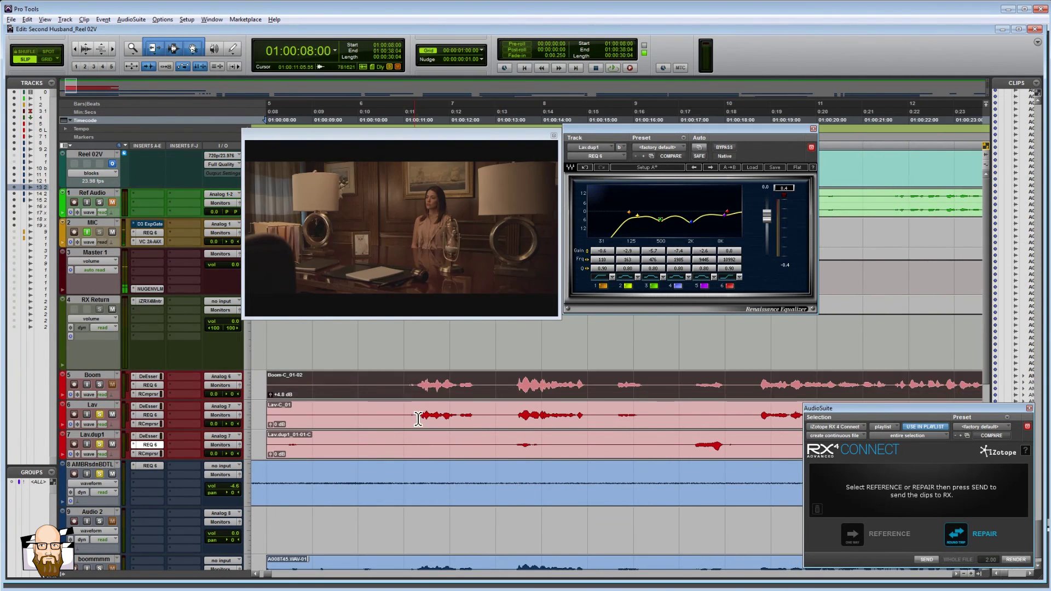
{"action": "left_click", "coordinate": [408, 413]}
{"action": "left_click", "coordinate": [613, 415]}
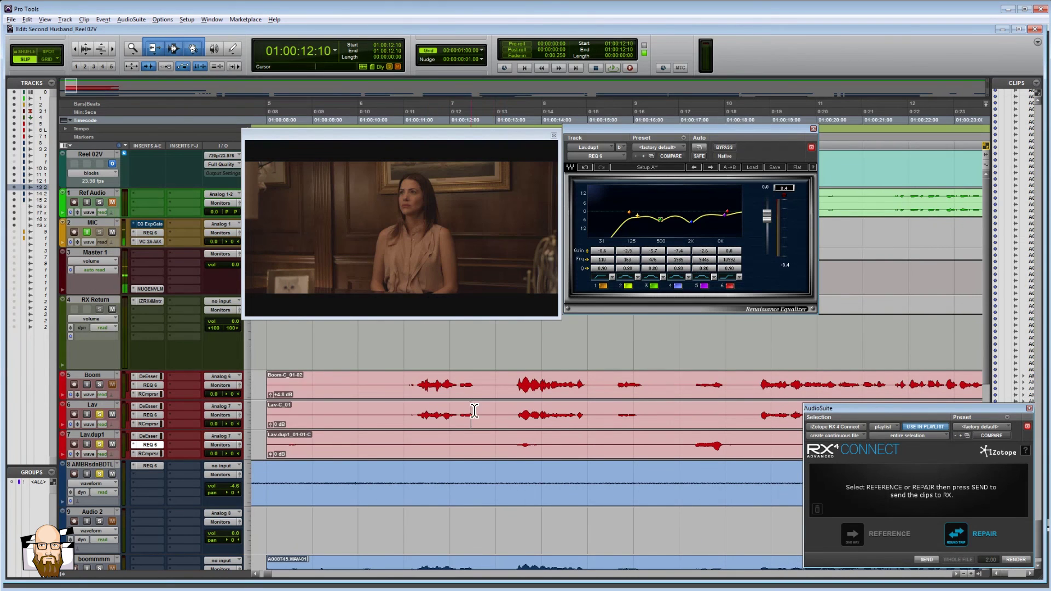
{"action": "left_click", "coordinate": [421, 399]}
{"action": "left_click", "coordinate": [409, 415]}
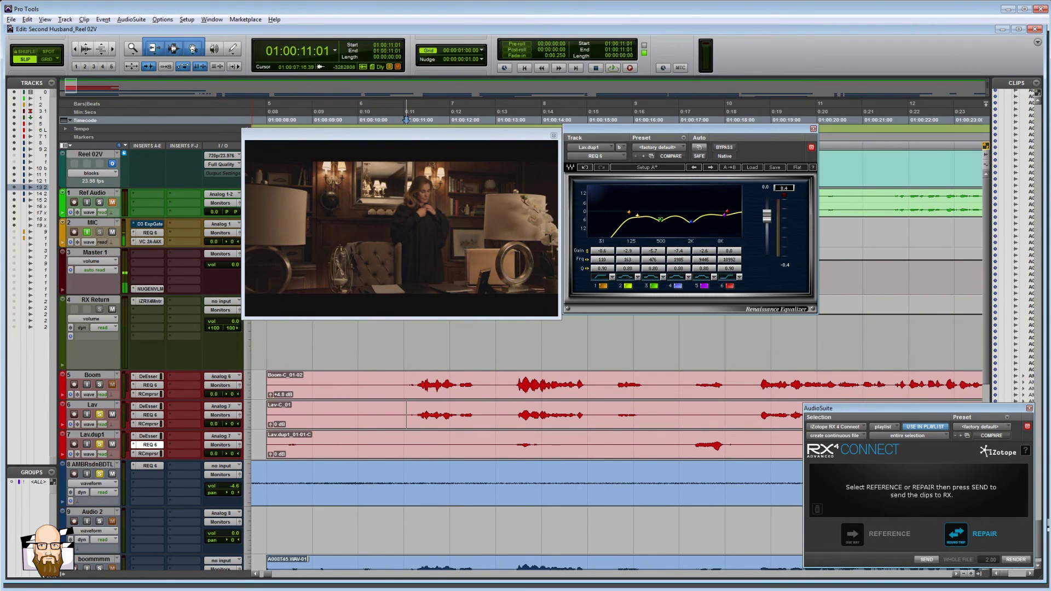